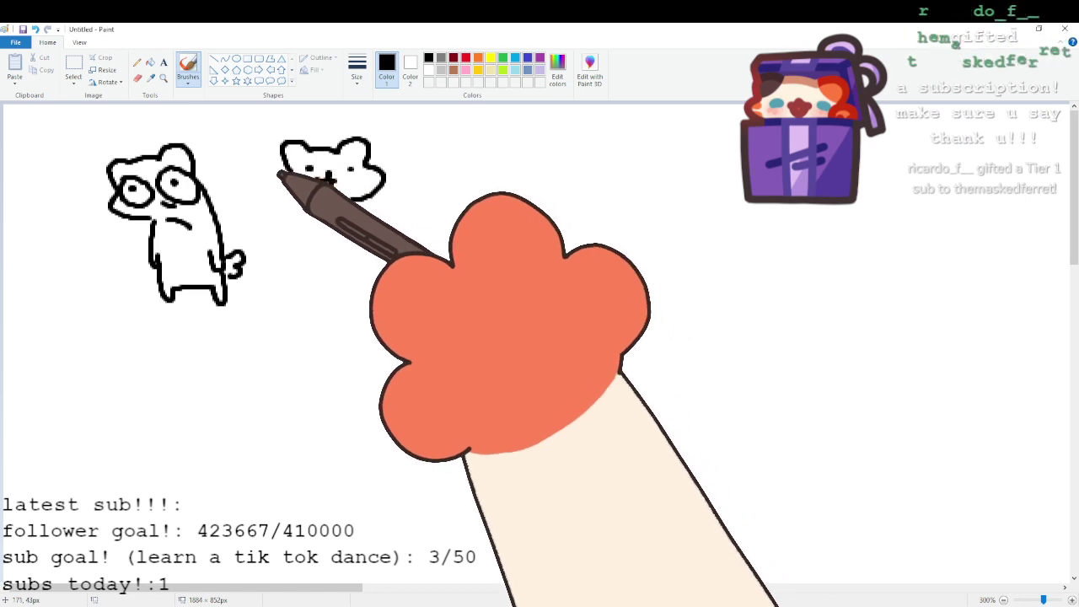
Draw the smiling animal's arms, body and legs, and add a music note on each side of its head.
{"action": "left_click_drag", "start_coordinate": [352, 200], "coordinate": [356, 222]}
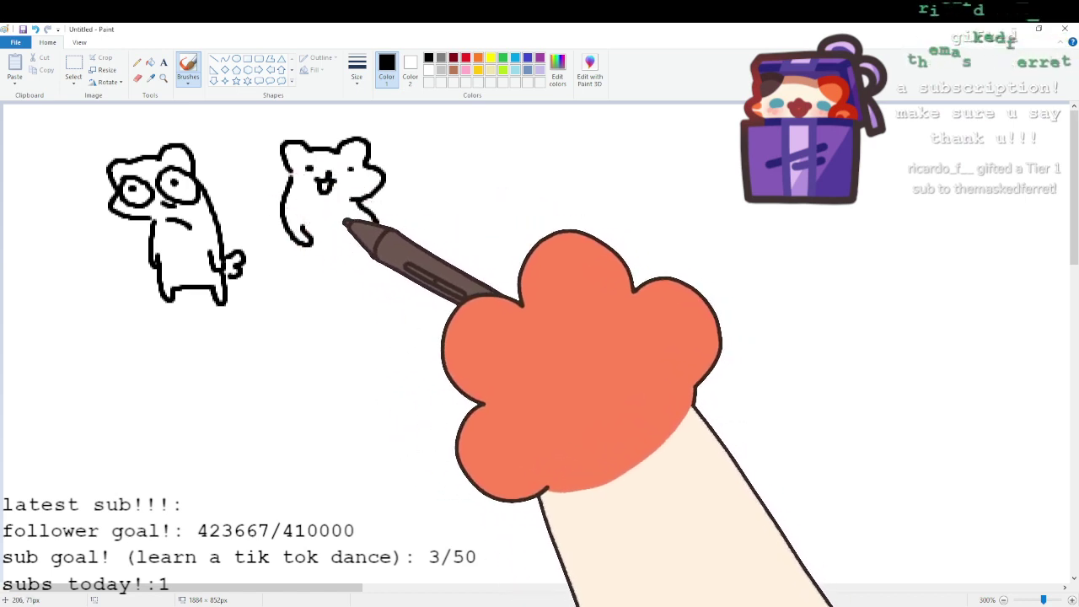
{"action": "mouse_move", "coordinate": [288, 233]}
{"action": "left_mouse_down"}
{"action": "mouse_move", "coordinate": [275, 266]}
{"action": "mouse_move", "coordinate": [291, 279]}
{"action": "mouse_move", "coordinate": [300, 265]}
{"action": "mouse_move", "coordinate": [353, 275]}
{"action": "mouse_move", "coordinate": [361, 273]}
{"action": "mouse_move", "coordinate": [355, 229]}
{"action": "left_mouse_up"}
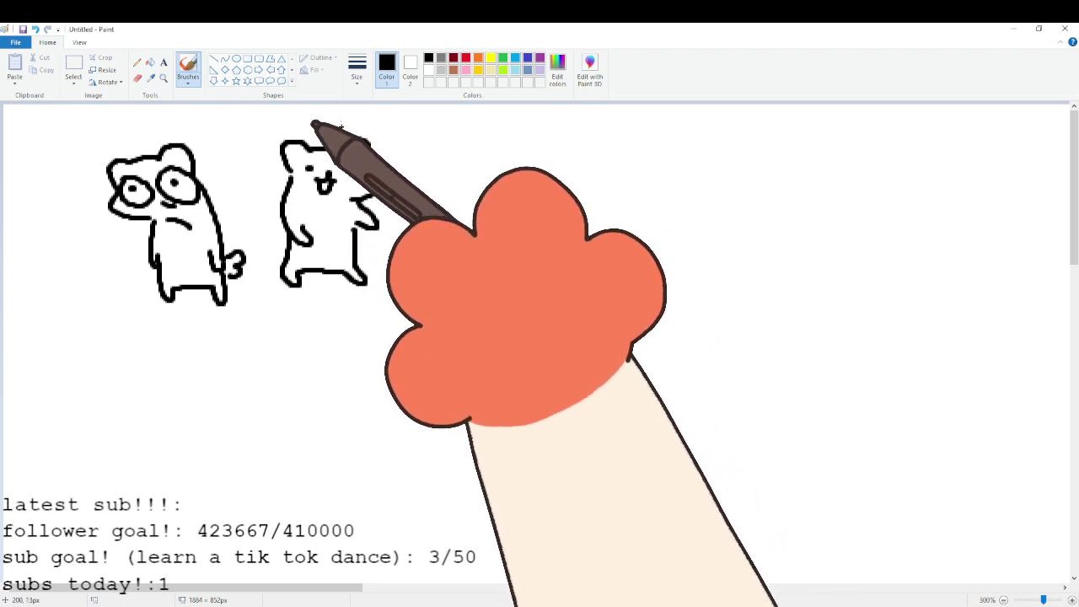
{"action": "mouse_move", "coordinate": [244, 153]}
{"action": "left_mouse_down"}
{"action": "mouse_move", "coordinate": [248, 137]}
{"action": "mouse_move", "coordinate": [257, 153]}
{"action": "left_mouse_up"}
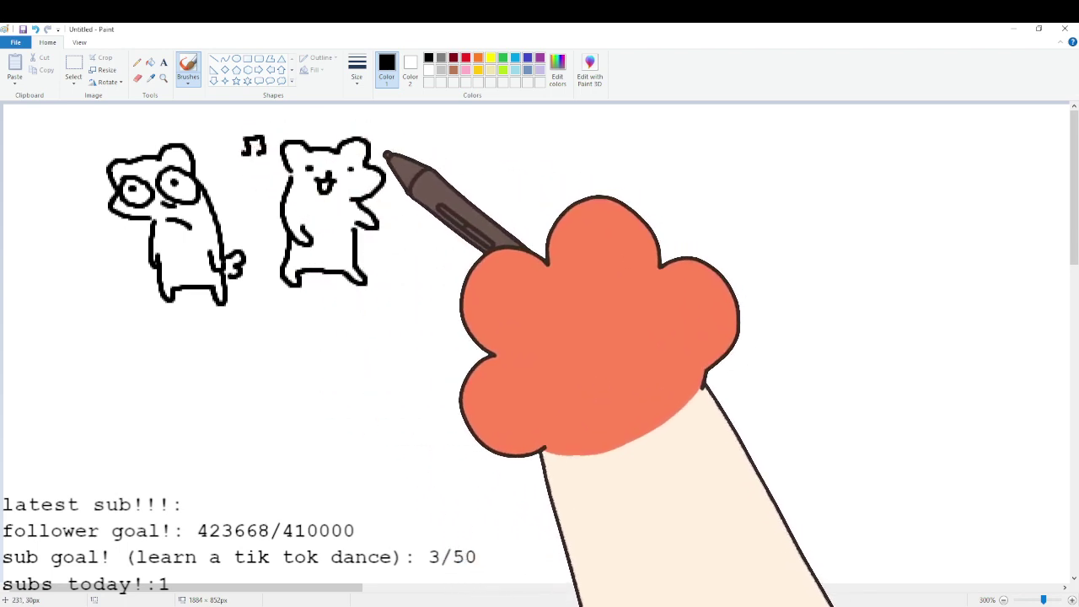
{"action": "left_click_drag", "start_coordinate": [396, 135], "coordinate": [397, 156]}
{"action": "left_click_drag", "start_coordinate": [397, 136], "coordinate": [409, 147]}
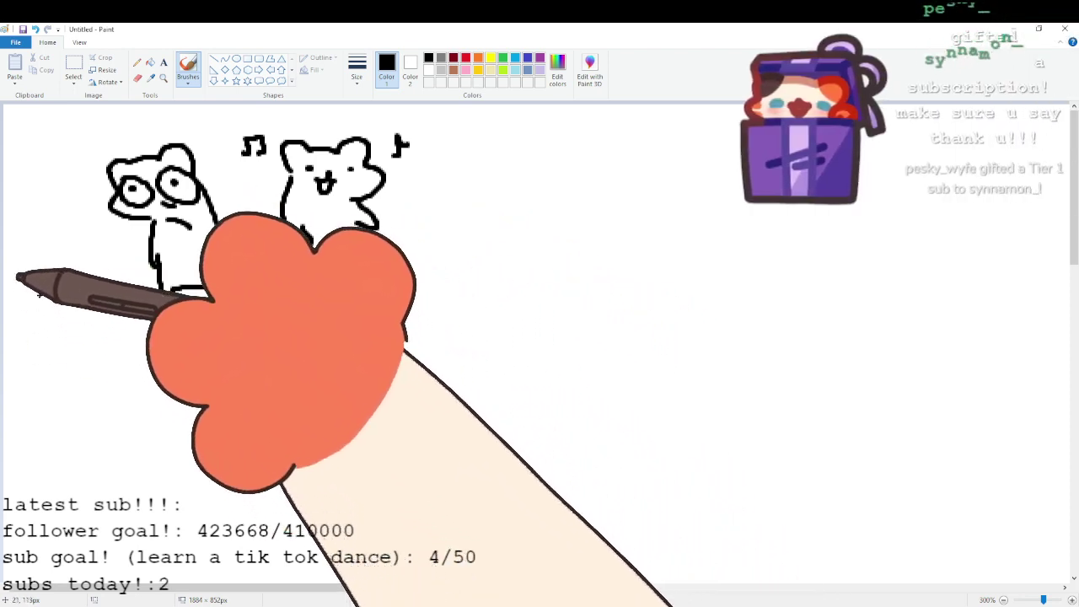
Draw a kneeling animal with closed eyes, praying hands and a fluffy tail, below and beside the first wide-eyed animal.
{"action": "mouse_move", "coordinate": [32, 283]}
{"action": "left_mouse_down"}
{"action": "mouse_move", "coordinate": [58, 249]}
{"action": "mouse_move", "coordinate": [100, 251]}
{"action": "mouse_move", "coordinate": [105, 274]}
{"action": "left_mouse_up"}
{"action": "mouse_move", "coordinate": [37, 282]}
{"action": "left_mouse_down"}
{"action": "mouse_move", "coordinate": [29, 293]}
{"action": "mouse_move", "coordinate": [65, 314]}
{"action": "left_mouse_up"}
{"action": "key", "text": "ctrl+z"}
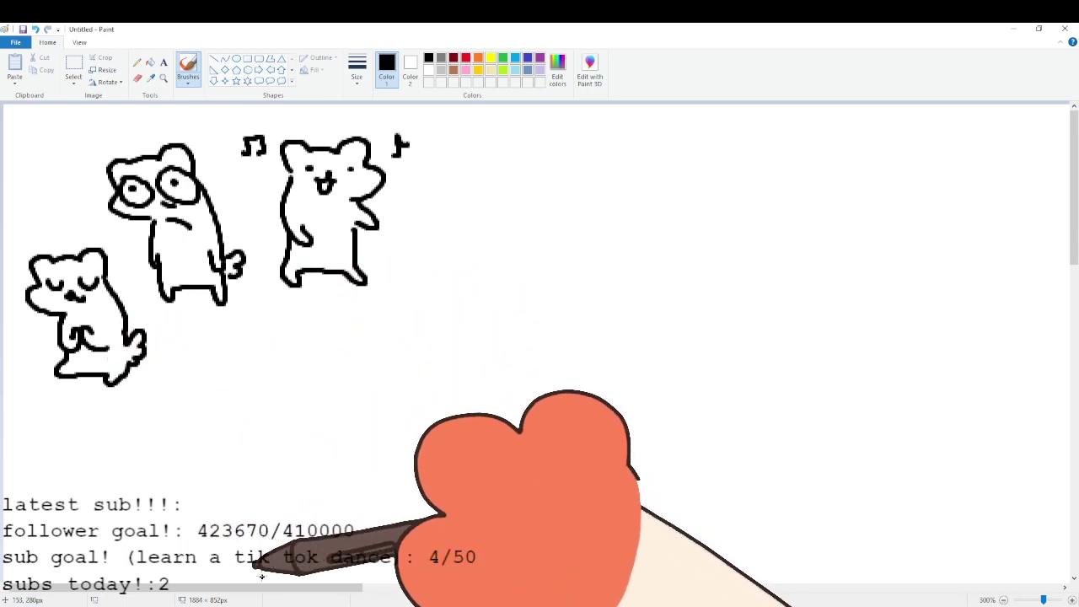
Draw a four-legged animal with closed eyes, an open laughing mouth and a fluffy tail below the singing animal.
{"action": "scroll", "coordinate": [183, 326], "scroll_direction": "right", "scroll_amount": 2}
{"action": "mouse_move", "coordinate": [157, 352]}
{"action": "left_mouse_down"}
{"action": "mouse_move", "coordinate": [222, 323]}
{"action": "mouse_move", "coordinate": [233, 341]}
{"action": "mouse_move", "coordinate": [160, 359]}
{"action": "mouse_move", "coordinate": [196, 388]}
{"action": "mouse_move", "coordinate": [168, 364]}
{"action": "mouse_move", "coordinate": [232, 361]}
{"action": "mouse_move", "coordinate": [196, 374]}
{"action": "mouse_move", "coordinate": [211, 391]}
{"action": "mouse_move", "coordinate": [195, 394]}
{"action": "mouse_move", "coordinate": [211, 429]}
{"action": "mouse_move", "coordinate": [221, 412]}
{"action": "mouse_move", "coordinate": [257, 432]}
{"action": "left_mouse_up"}
{"action": "mouse_move", "coordinate": [238, 339]}
{"action": "left_mouse_down"}
{"action": "mouse_move", "coordinate": [274, 358]}
{"action": "mouse_move", "coordinate": [284, 380]}
{"action": "mouse_move", "coordinate": [295, 373]}
{"action": "mouse_move", "coordinate": [300, 393]}
{"action": "mouse_move", "coordinate": [281, 418]}
{"action": "mouse_move", "coordinate": [255, 418]}
{"action": "mouse_move", "coordinate": [291, 422]}
{"action": "left_mouse_up"}
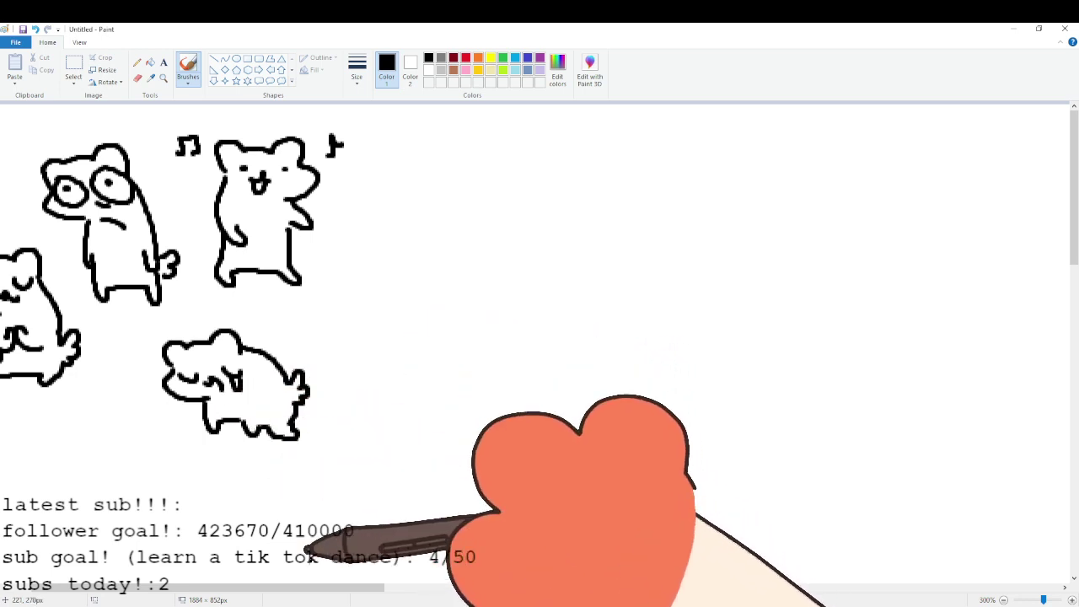
Outline the ears, cheek and chin of a new animal head beside the singing animal, redoing the cheek line.
{"action": "left_click_drag", "start_coordinate": [297, 587], "coordinate": [316, 587]}
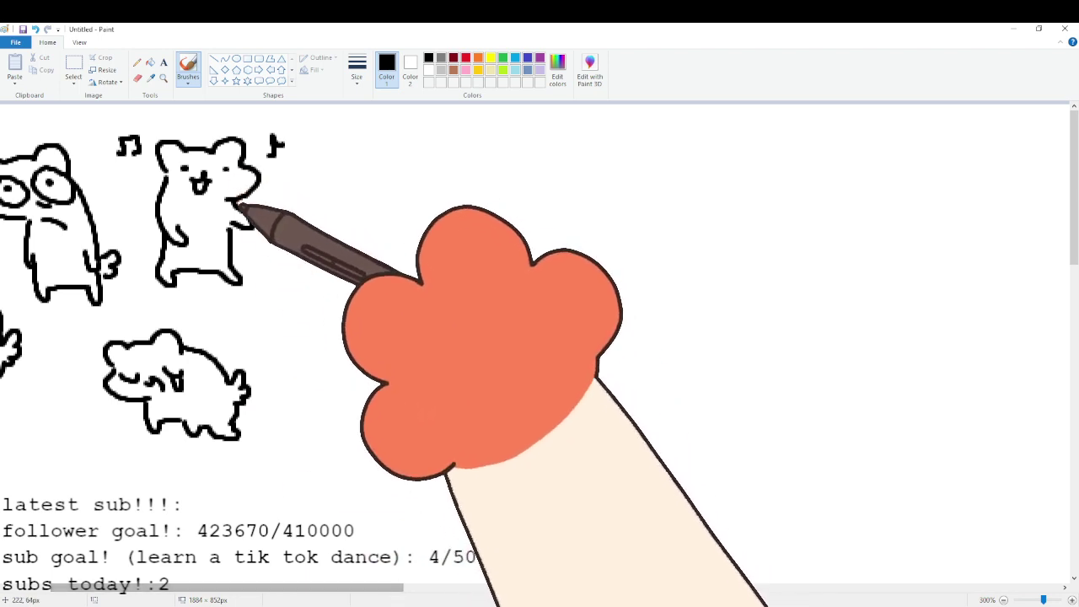
{"action": "mouse_move", "coordinate": [285, 251]}
{"action": "left_mouse_down"}
{"action": "mouse_move", "coordinate": [334, 228]}
{"action": "mouse_move", "coordinate": [344, 218]}
{"action": "mouse_move", "coordinate": [375, 249]}
{"action": "left_mouse_up"}
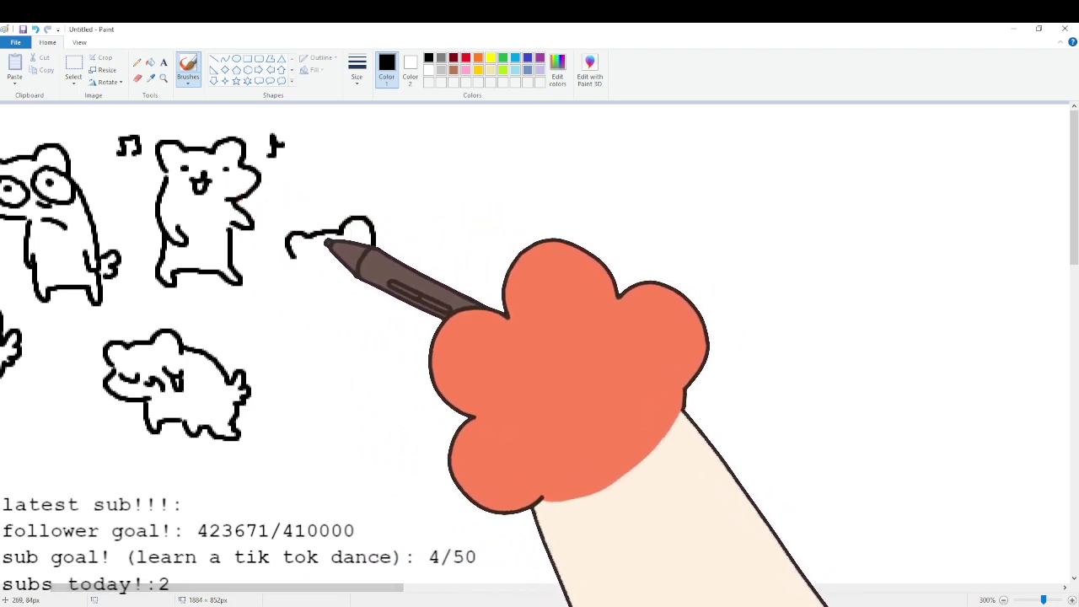
{"action": "left_click_drag", "start_coordinate": [287, 252], "coordinate": [299, 288]}
{"action": "key", "text": "ctrl+z"}
{"action": "mouse_move", "coordinate": [287, 252]}
{"action": "left_mouse_down"}
{"action": "mouse_move", "coordinate": [288, 268]}
{"action": "mouse_move", "coordinate": [325, 293]}
{"action": "left_mouse_up"}
{"action": "key", "text": "ctrl+z"}
{"action": "mouse_move", "coordinate": [287, 252]}
{"action": "left_mouse_down"}
{"action": "mouse_move", "coordinate": [297, 282]}
{"action": "mouse_move", "coordinate": [332, 292]}
{"action": "left_mouse_up"}
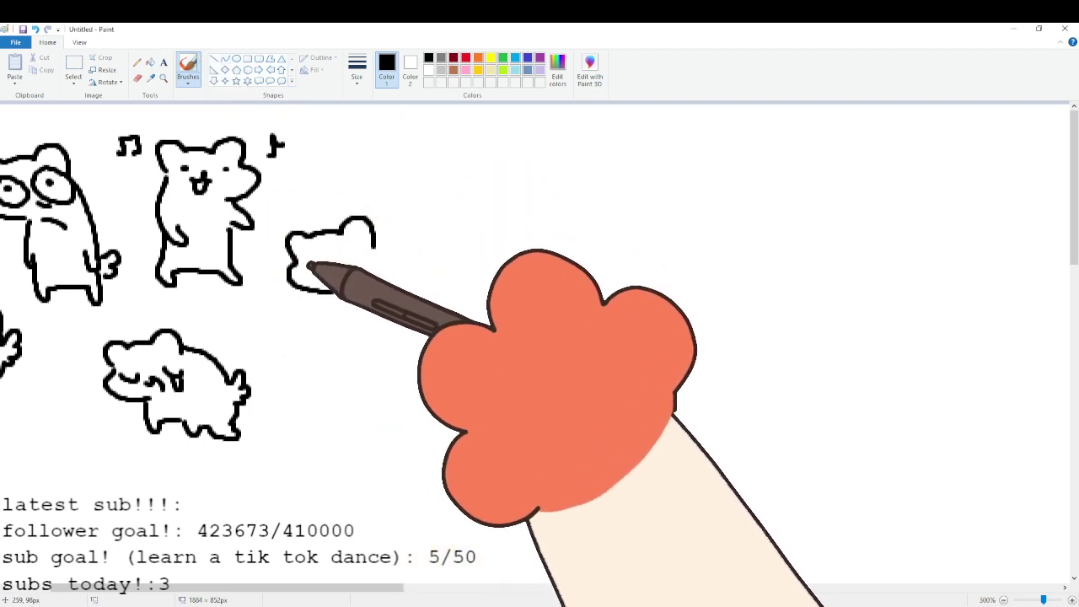
Add dot eyes, a smiling mouth, arms, a standing body and a fluffy tail to the new head.
{"action": "left_click", "coordinate": [313, 263]}
{"action": "left_click", "coordinate": [354, 254]}
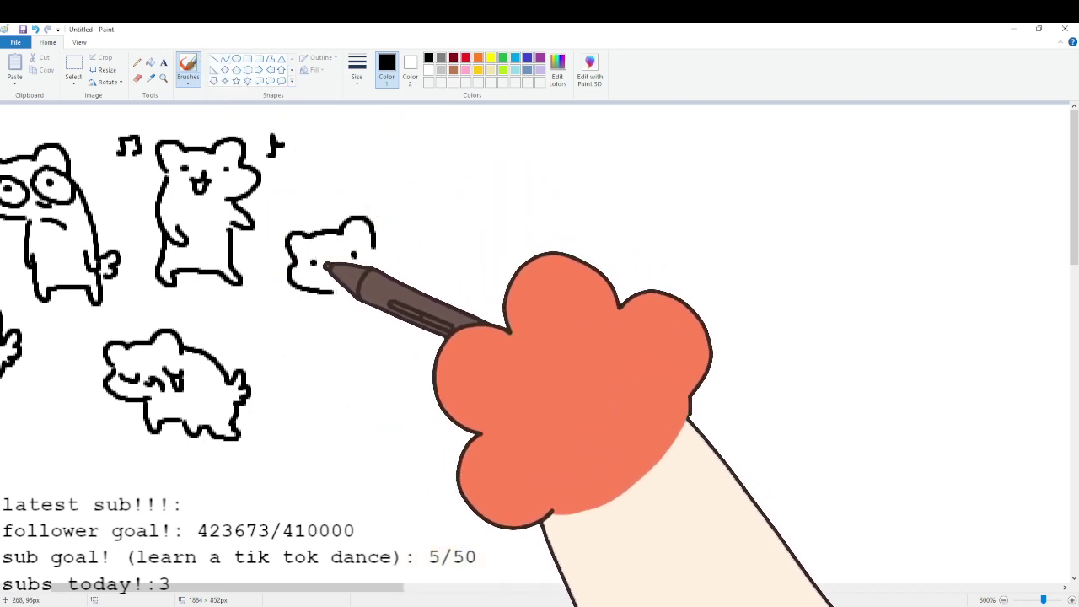
{"action": "mouse_move", "coordinate": [328, 267]}
{"action": "left_mouse_down"}
{"action": "mouse_move", "coordinate": [338, 267]}
{"action": "mouse_move", "coordinate": [308, 315]}
{"action": "mouse_move", "coordinate": [327, 313]}
{"action": "left_mouse_up"}
{"action": "mouse_move", "coordinate": [376, 256]}
{"action": "left_mouse_down"}
{"action": "mouse_move", "coordinate": [409, 289]}
{"action": "mouse_move", "coordinate": [397, 307]}
{"action": "mouse_move", "coordinate": [396, 296]}
{"action": "mouse_move", "coordinate": [404, 324]}
{"action": "left_mouse_up"}
{"action": "mouse_move", "coordinate": [320, 318]}
{"action": "left_mouse_down"}
{"action": "mouse_move", "coordinate": [325, 357]}
{"action": "mouse_move", "coordinate": [413, 360]}
{"action": "mouse_move", "coordinate": [421, 320]}
{"action": "mouse_move", "coordinate": [420, 335]}
{"action": "left_mouse_up"}
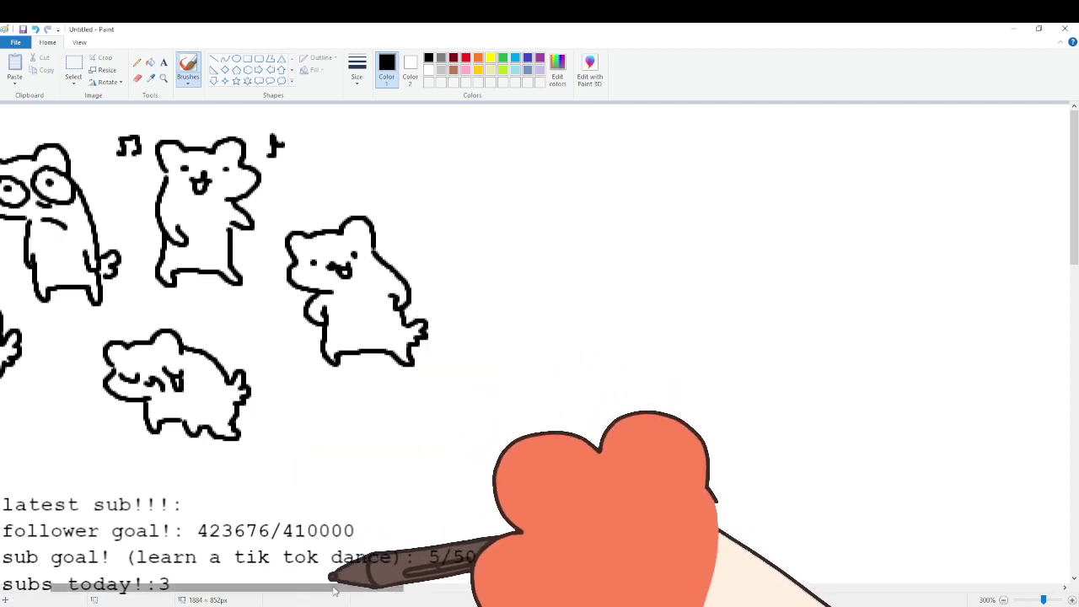
Draw a leaning grumpy animal with half-closed eyes, a frown and crossed arms beside the smiling standing animal.
{"action": "left_click_drag", "start_coordinate": [350, 588], "coordinate": [413, 587]}
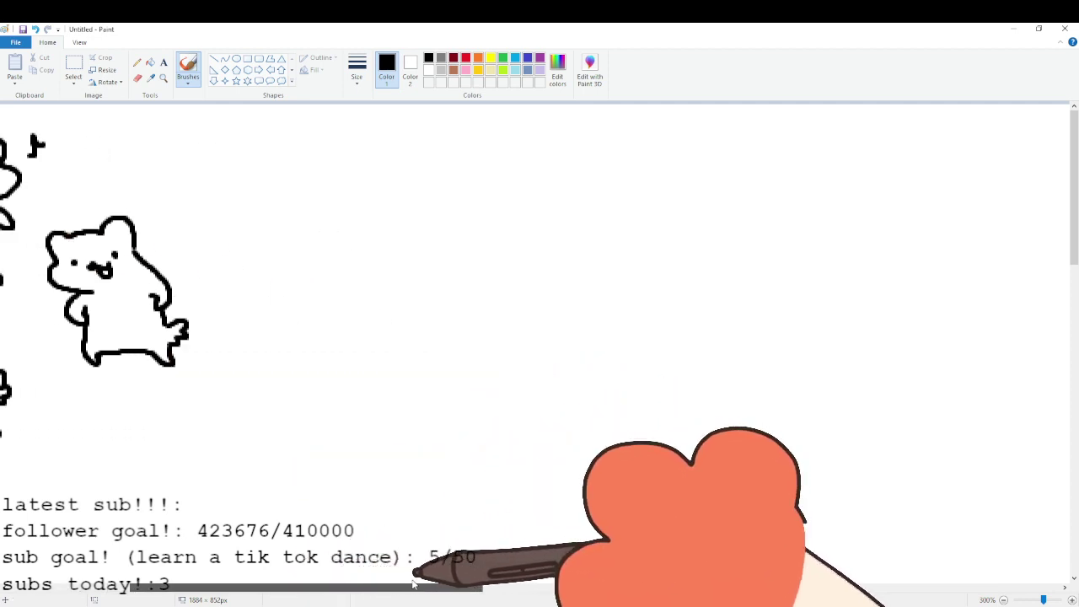
{"action": "mouse_move", "coordinate": [190, 154]}
{"action": "left_mouse_down"}
{"action": "mouse_move", "coordinate": [197, 175]}
{"action": "mouse_move", "coordinate": [234, 145]}
{"action": "mouse_move", "coordinate": [255, 150]}
{"action": "mouse_move", "coordinate": [264, 179]}
{"action": "mouse_move", "coordinate": [198, 163]}
{"action": "mouse_move", "coordinate": [246, 161]}
{"action": "mouse_move", "coordinate": [243, 150]}
{"action": "mouse_move", "coordinate": [270, 157]}
{"action": "mouse_move", "coordinate": [251, 184]}
{"action": "left_mouse_up"}
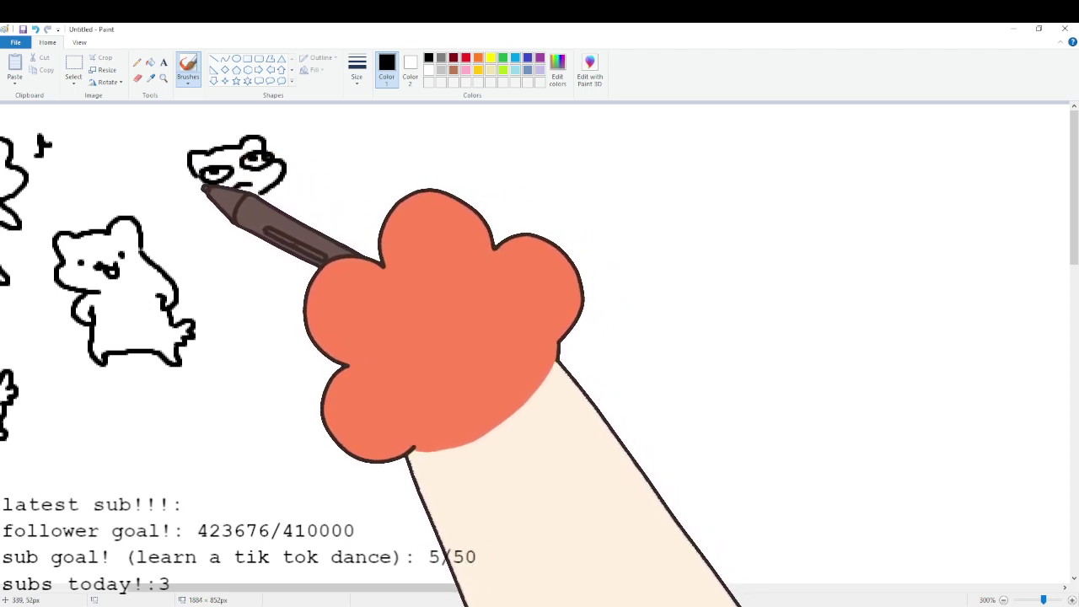
{"action": "mouse_move", "coordinate": [184, 175]}
{"action": "left_mouse_down"}
{"action": "mouse_move", "coordinate": [195, 219]}
{"action": "mouse_move", "coordinate": [227, 228]}
{"action": "mouse_move", "coordinate": [262, 187]}
{"action": "mouse_move", "coordinate": [276, 205]}
{"action": "mouse_move", "coordinate": [208, 229]}
{"action": "mouse_move", "coordinate": [246, 270]}
{"action": "mouse_move", "coordinate": [245, 255]}
{"action": "mouse_move", "coordinate": [289, 245]}
{"action": "left_mouse_up"}
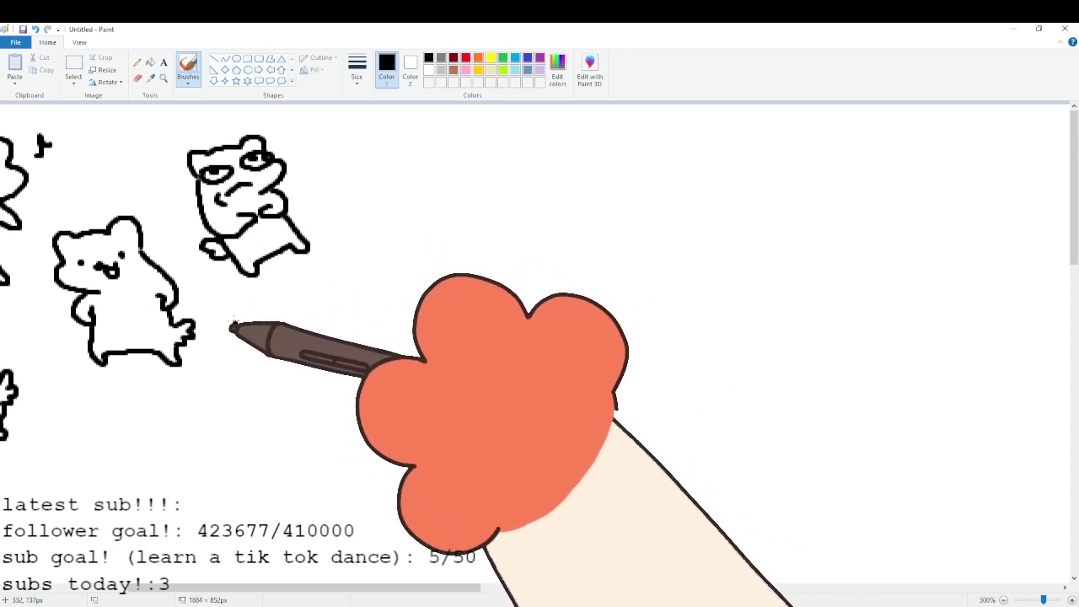
Draw a seated wide-eyed animal with folded arms, tucked legs and a fluffy tail below the grumpy animal.
{"action": "mouse_move", "coordinate": [232, 327]}
{"action": "left_mouse_down"}
{"action": "mouse_move", "coordinate": [298, 302]}
{"action": "mouse_move", "coordinate": [315, 333]}
{"action": "left_mouse_up"}
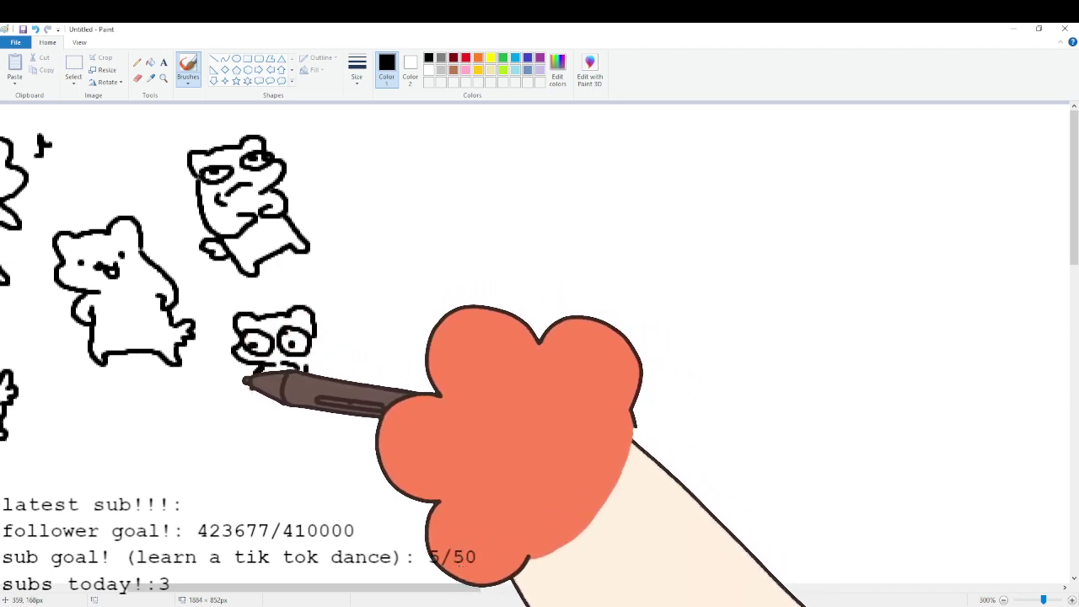
{"action": "left_click_drag", "start_coordinate": [246, 381], "coordinate": [317, 388]}
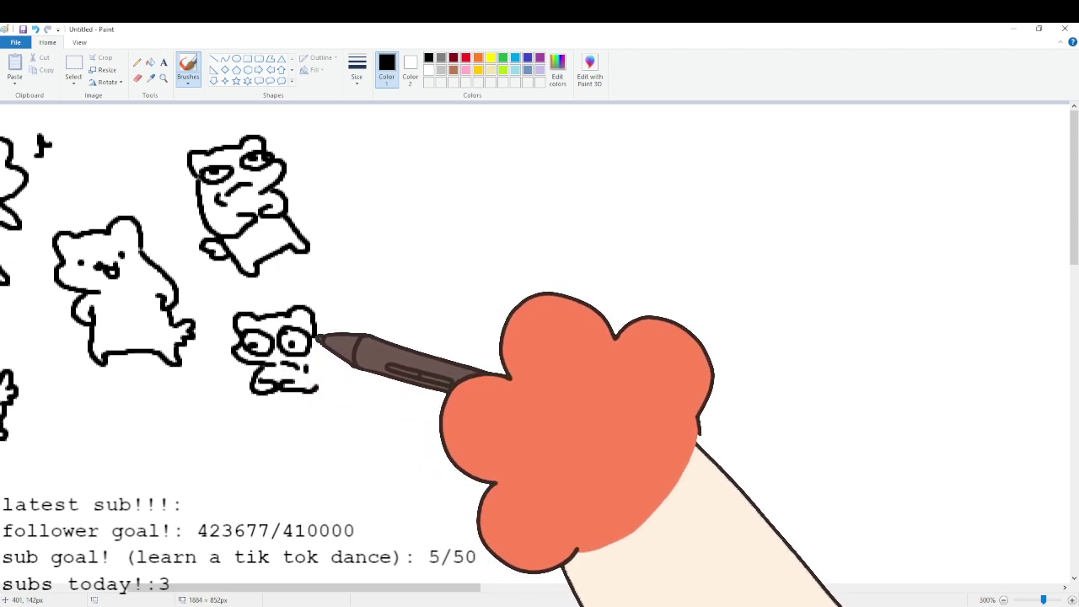
{"action": "mouse_move", "coordinate": [319, 338]}
{"action": "left_mouse_down"}
{"action": "mouse_move", "coordinate": [333, 371]}
{"action": "mouse_move", "coordinate": [318, 390]}
{"action": "mouse_move", "coordinate": [257, 396]}
{"action": "left_mouse_up"}
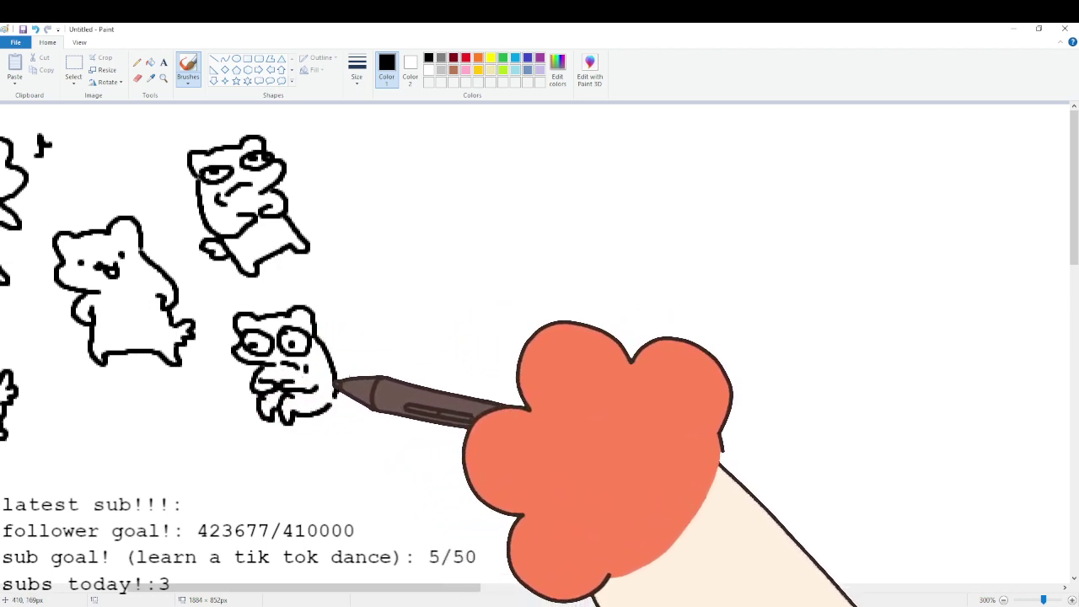
{"action": "left_click_drag", "start_coordinate": [336, 384], "coordinate": [349, 397]}
Draw an open laptop in front of the seated animal with three short lines radiating from it.
{"action": "mouse_move", "coordinate": [160, 397]}
{"action": "left_mouse_down"}
{"action": "mouse_move", "coordinate": [167, 426]}
{"action": "mouse_move", "coordinate": [215, 393]}
{"action": "mouse_move", "coordinate": [216, 420]}
{"action": "mouse_move", "coordinate": [200, 433]}
{"action": "mouse_move", "coordinate": [237, 421]}
{"action": "mouse_move", "coordinate": [218, 430]}
{"action": "left_mouse_up"}
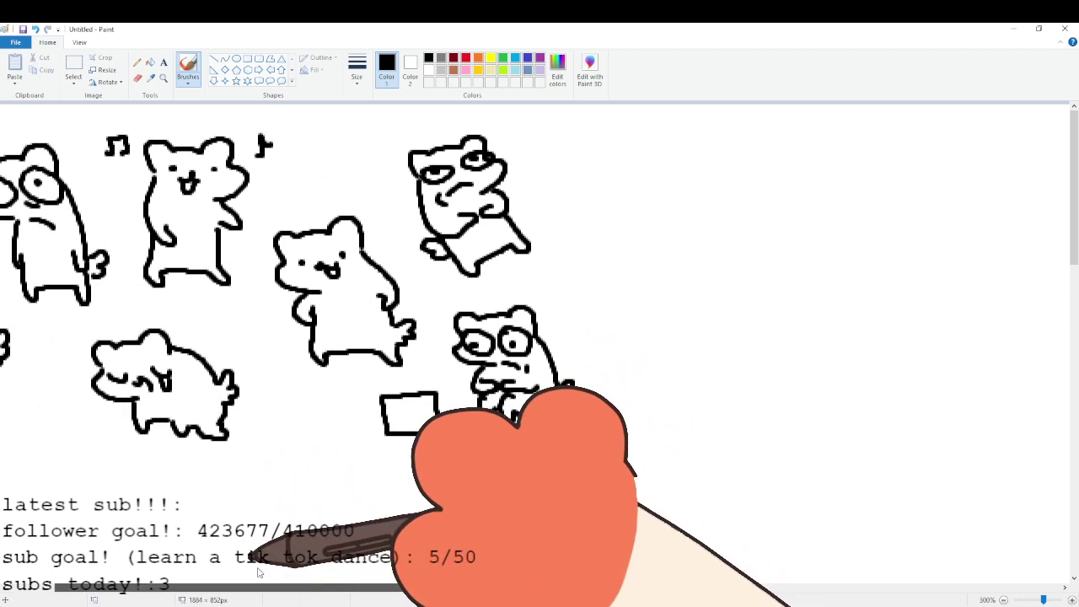
{"action": "left_click_drag", "start_coordinate": [320, 574], "coordinate": [352, 575]}
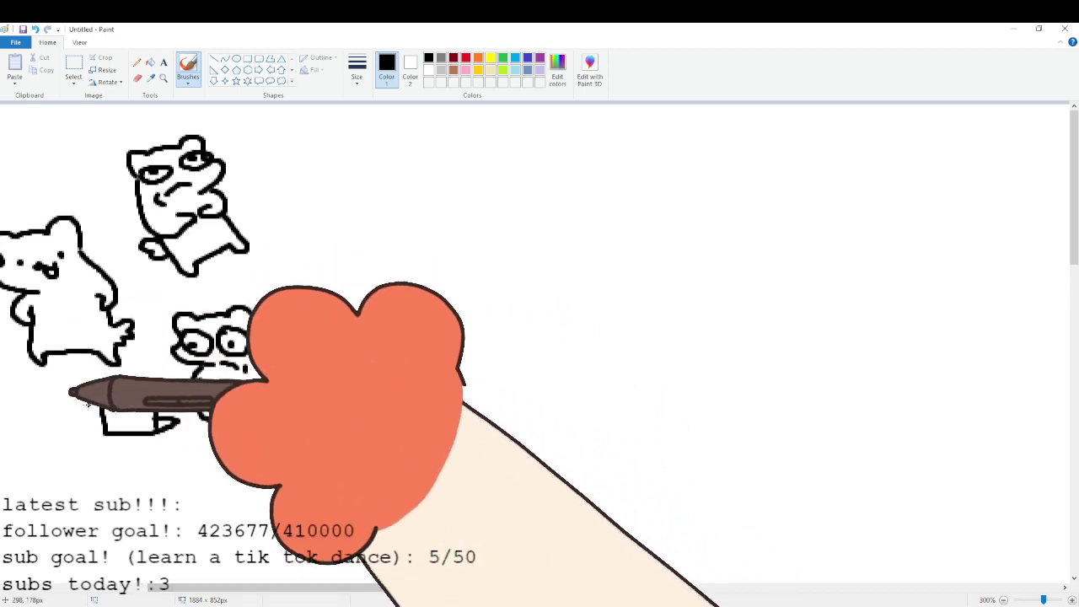
{"action": "mouse_move", "coordinate": [139, 383]}
{"action": "left_mouse_down"}
{"action": "mouse_move", "coordinate": [141, 348]}
{"action": "mouse_move", "coordinate": [139, 371]}
{"action": "mouse_move", "coordinate": [155, 359]}
{"action": "mouse_move", "coordinate": [158, 370]}
{"action": "mouse_move", "coordinate": [141, 368]}
{"action": "mouse_move", "coordinate": [155, 358]}
{"action": "mouse_move", "coordinate": [172, 381]}
{"action": "left_mouse_up"}
{"action": "key", "text": "ctrl+z"}
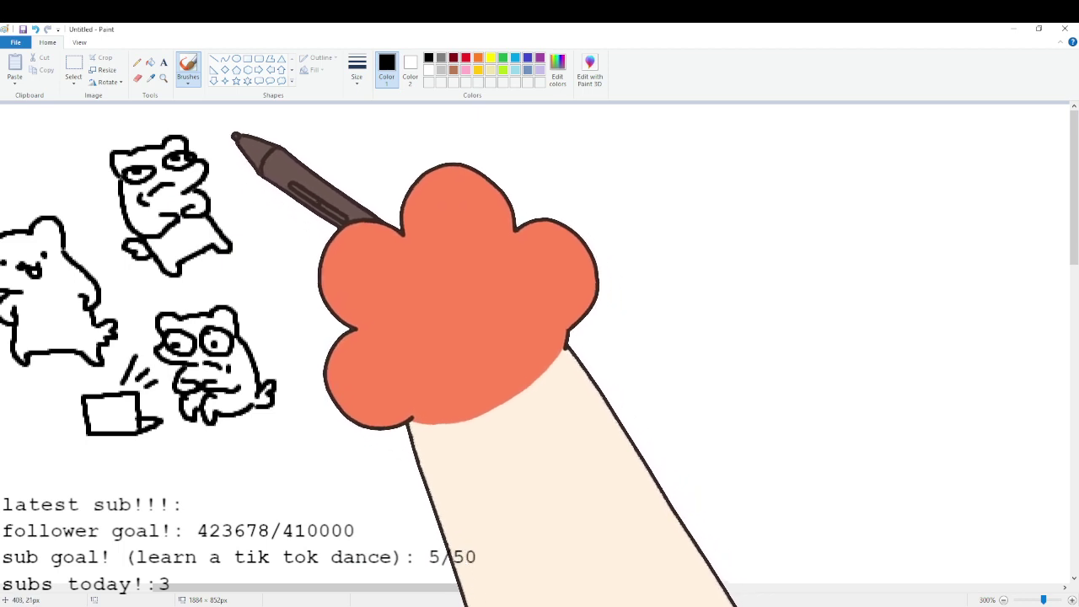
Draw a standing angry animal with wide eyes, slanted brows, a frown, hands on hips and a curled tail beside the grumpy one.
{"action": "mouse_move", "coordinate": [263, 163]}
{"action": "left_mouse_down"}
{"action": "mouse_move", "coordinate": [268, 137]}
{"action": "mouse_move", "coordinate": [305, 122]}
{"action": "mouse_move", "coordinate": [332, 143]}
{"action": "left_mouse_up"}
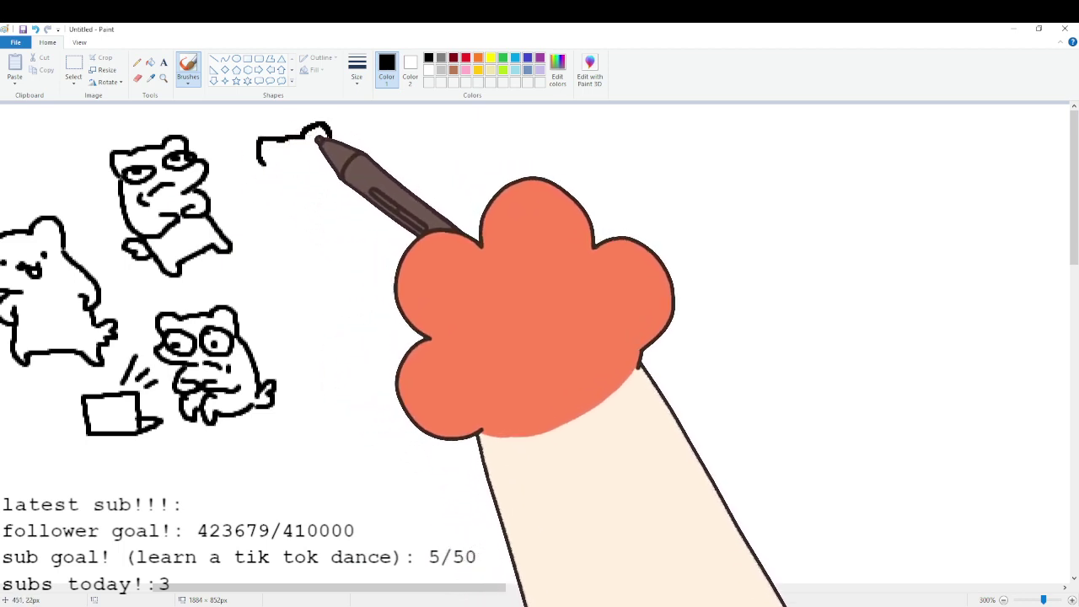
{"action": "mouse_move", "coordinate": [244, 179]}
{"action": "left_mouse_down"}
{"action": "mouse_move", "coordinate": [290, 179]}
{"action": "mouse_move", "coordinate": [267, 150]}
{"action": "mouse_move", "coordinate": [265, 168]}
{"action": "mouse_move", "coordinate": [267, 149]}
{"action": "mouse_move", "coordinate": [267, 163]}
{"action": "mouse_move", "coordinate": [294, 140]}
{"action": "mouse_move", "coordinate": [304, 139]}
{"action": "mouse_move", "coordinate": [306, 170]}
{"action": "mouse_move", "coordinate": [320, 146]}
{"action": "mouse_move", "coordinate": [290, 145]}
{"action": "mouse_move", "coordinate": [326, 140]}
{"action": "left_mouse_up"}
{"action": "left_click", "coordinate": [276, 165]}
{"action": "mouse_move", "coordinate": [305, 186]}
{"action": "left_mouse_down"}
{"action": "mouse_move", "coordinate": [325, 189]}
{"action": "mouse_move", "coordinate": [280, 222]}
{"action": "left_mouse_up"}
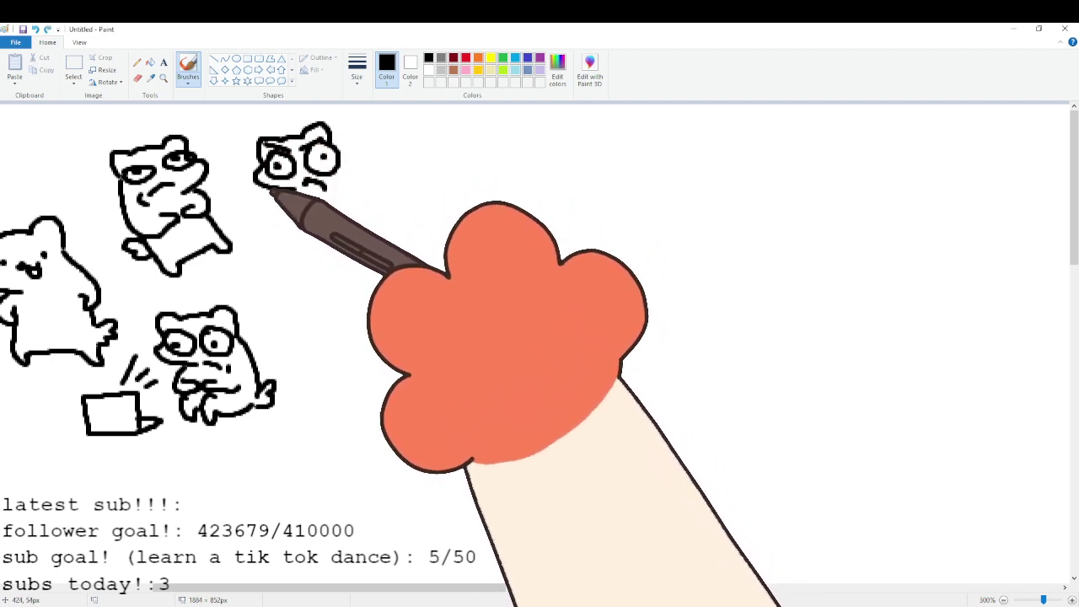
{"action": "mouse_move", "coordinate": [336, 157]}
{"action": "left_mouse_down"}
{"action": "mouse_move", "coordinate": [362, 199]}
{"action": "mouse_move", "coordinate": [341, 209]}
{"action": "mouse_move", "coordinate": [343, 199]}
{"action": "mouse_move", "coordinate": [319, 197]}
{"action": "mouse_move", "coordinate": [283, 207]}
{"action": "mouse_move", "coordinate": [296, 236]}
{"action": "left_mouse_up"}
{"action": "left_click_drag", "start_coordinate": [343, 200], "coordinate": [349, 210]}
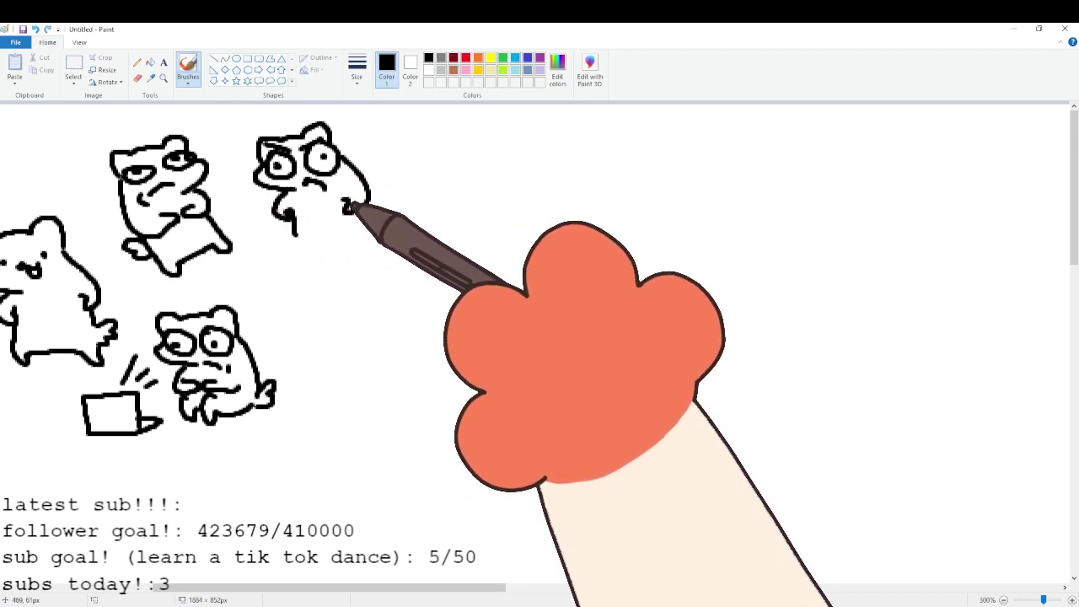
{"action": "mouse_move", "coordinate": [285, 234]}
{"action": "left_mouse_down"}
{"action": "mouse_move", "coordinate": [299, 258]}
{"action": "mouse_move", "coordinate": [357, 247]}
{"action": "mouse_move", "coordinate": [374, 233]}
{"action": "mouse_move", "coordinate": [373, 207]}
{"action": "left_mouse_up"}
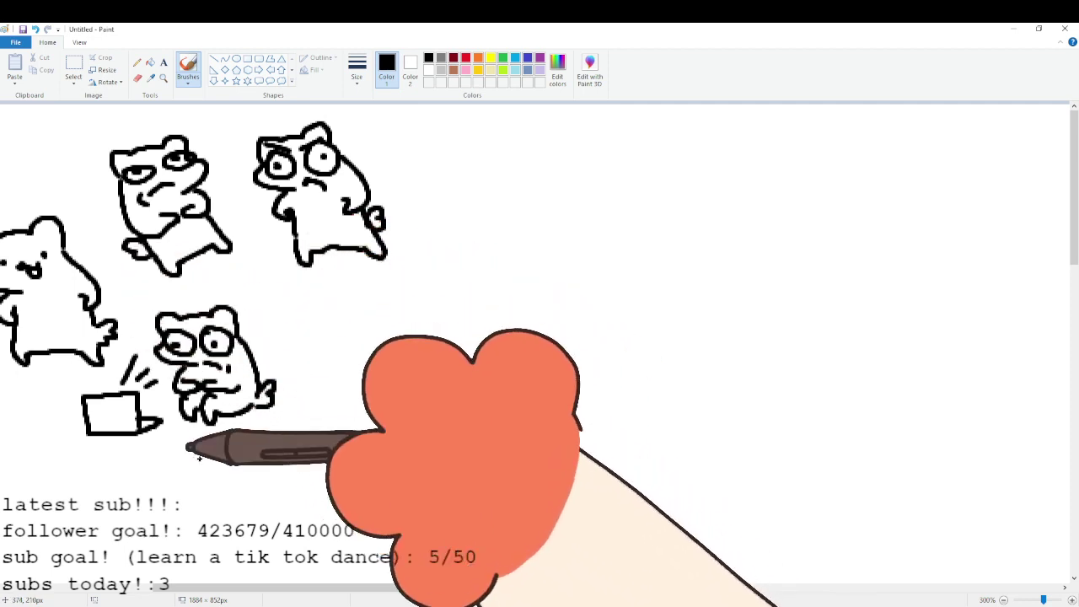
Draw a four-legged animal with closed eyes, a small mouth and a raised fluffy tail below the praying animal.
{"action": "left_click_drag", "start_coordinate": [320, 588], "coordinate": [169, 572]}
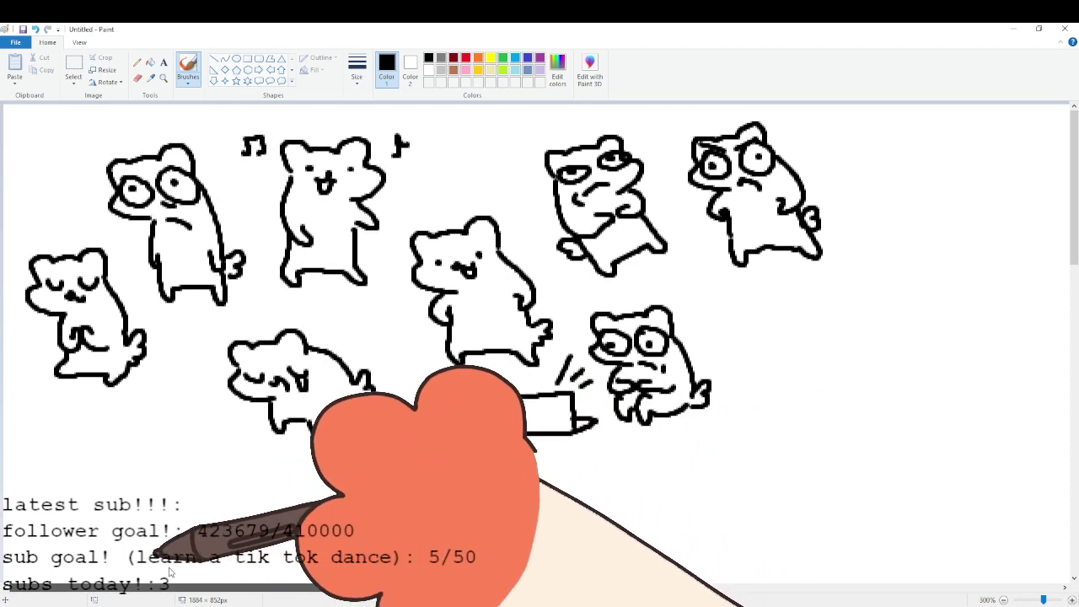
{"action": "mouse_move", "coordinate": [78, 431]}
{"action": "left_mouse_down"}
{"action": "mouse_move", "coordinate": [105, 416]}
{"action": "mouse_move", "coordinate": [104, 429]}
{"action": "mouse_move", "coordinate": [156, 436]}
{"action": "mouse_move", "coordinate": [143, 452]}
{"action": "mouse_move", "coordinate": [151, 467]}
{"action": "mouse_move", "coordinate": [120, 477]}
{"action": "mouse_move", "coordinate": [98, 455]}
{"action": "mouse_move", "coordinate": [134, 454]}
{"action": "mouse_move", "coordinate": [96, 470]}
{"action": "left_mouse_up"}
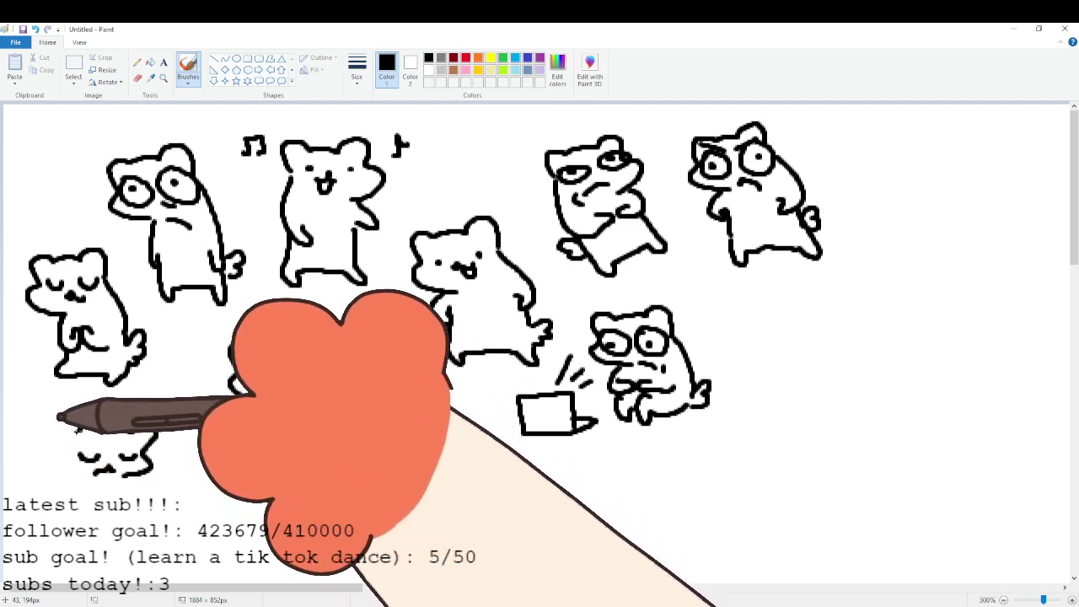
{"action": "left_click_drag", "start_coordinate": [79, 430], "coordinate": [60, 437]}
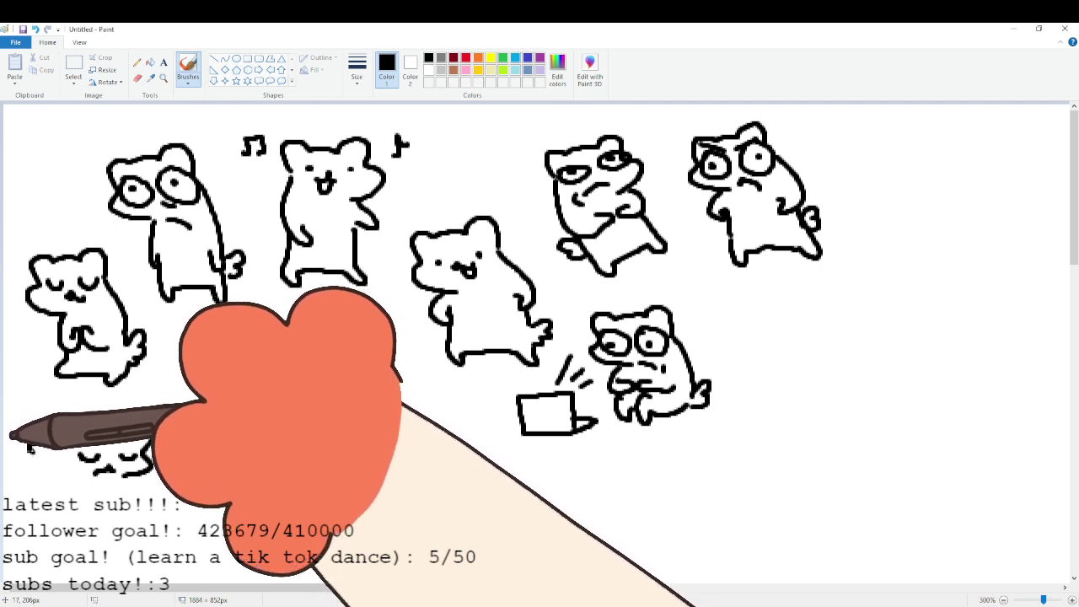
{"action": "mouse_move", "coordinate": [37, 467]}
{"action": "left_mouse_down"}
{"action": "mouse_move", "coordinate": [43, 497]}
{"action": "mouse_move", "coordinate": [125, 496]}
{"action": "mouse_move", "coordinate": [131, 479]}
{"action": "left_mouse_up"}
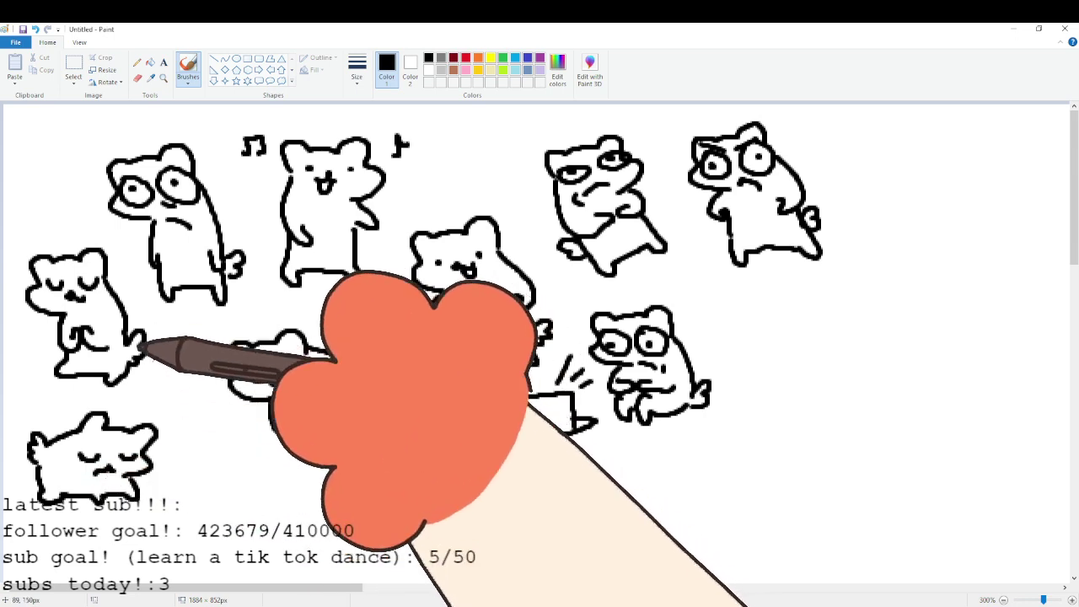
Draw a large loop around the two four-legged animals and undo it.
{"action": "mouse_move", "coordinate": [3, 440]}
{"action": "left_mouse_down"}
{"action": "mouse_move", "coordinate": [405, 481]}
{"action": "mouse_move", "coordinate": [240, 317]}
{"action": "left_mouse_up"}
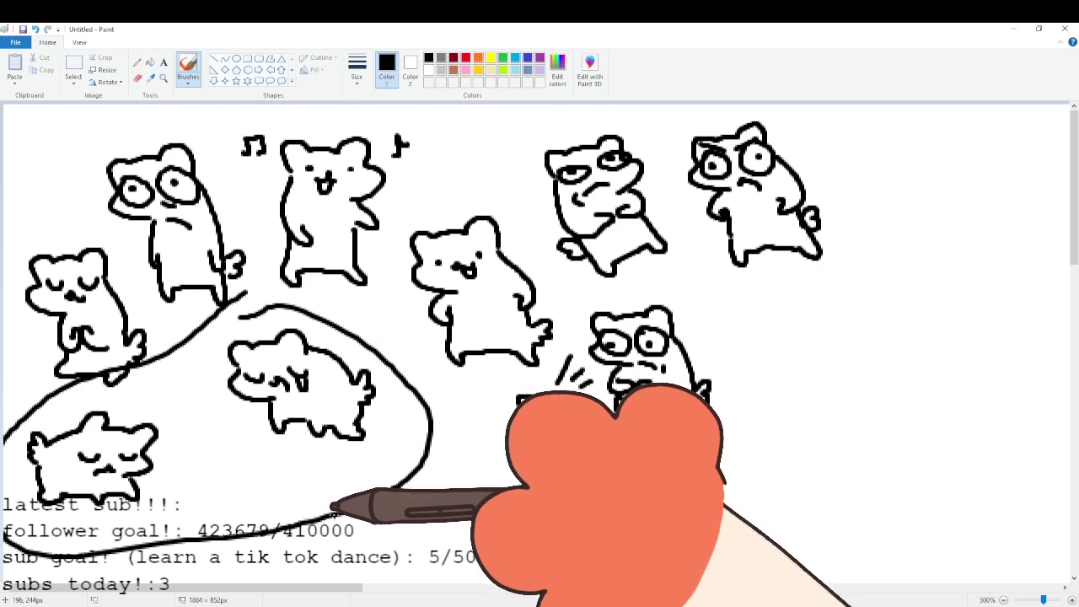
{"action": "key", "text": "ctrl+z"}
{"action": "key", "text": "ctrl+z"}
{"action": "key", "text": "ctrl+z"}
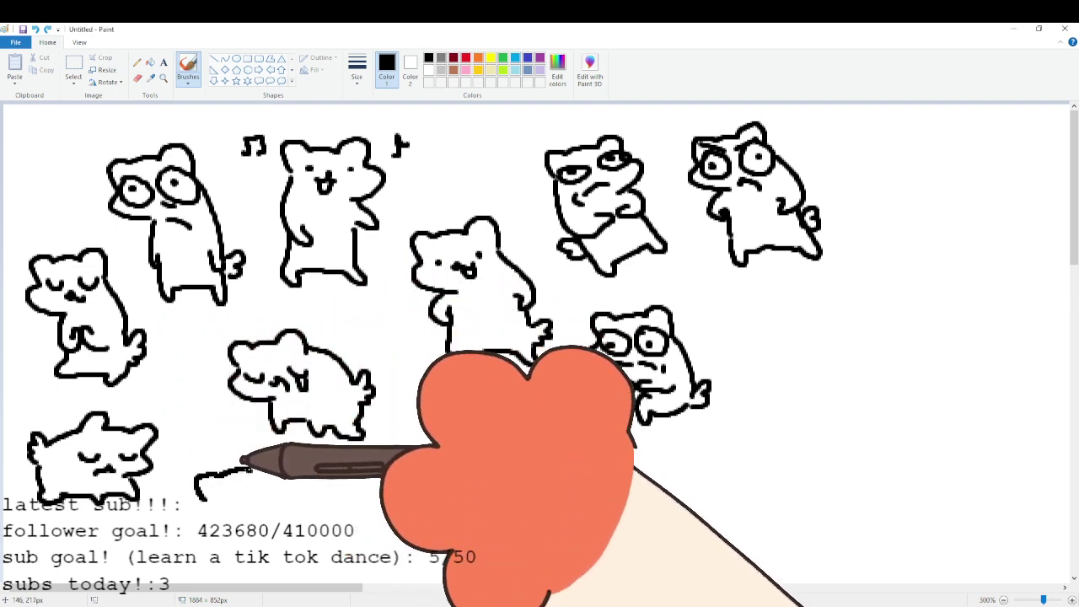
Draw a standing worried animal with wide round eyes, raised brows and a frown below the laughing four-legged animal.
{"action": "left_click_drag", "start_coordinate": [199, 510], "coordinate": [236, 529]}
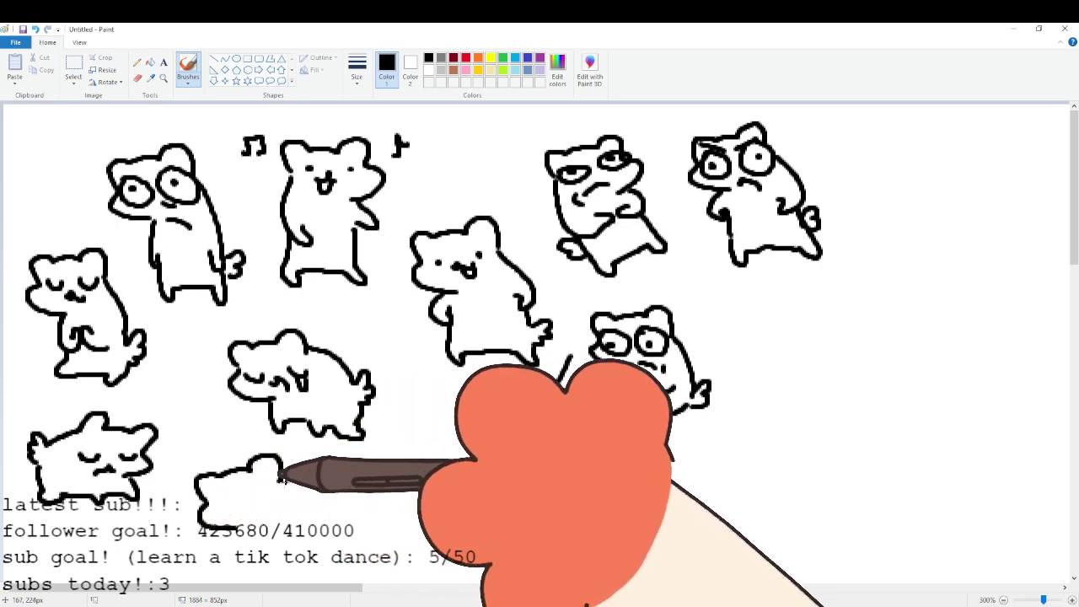
{"action": "left_click_drag", "start_coordinate": [294, 496], "coordinate": [279, 513]}
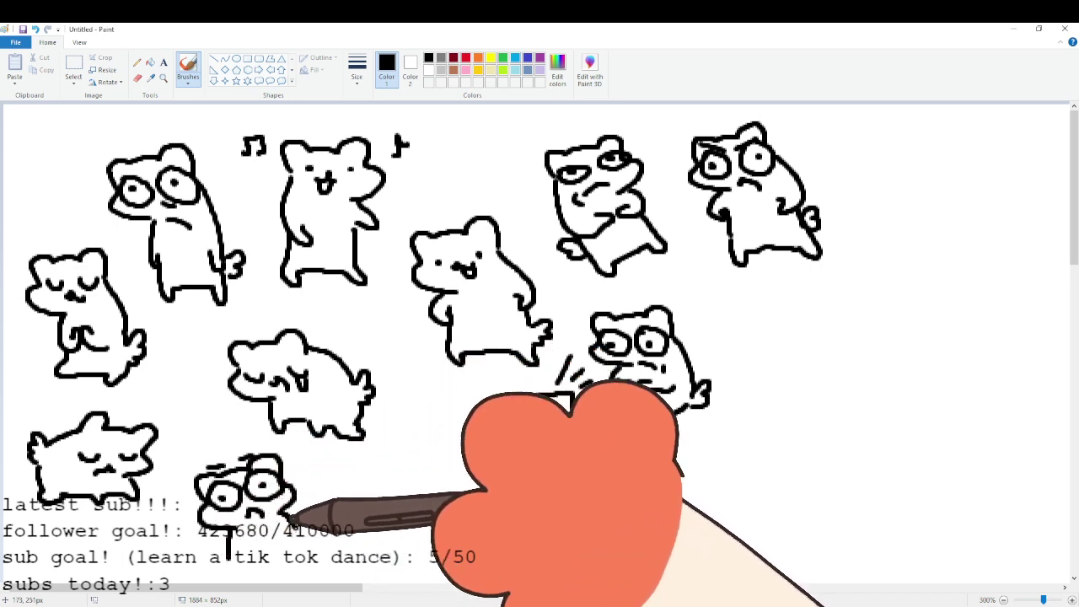
{"action": "left_click_drag", "start_coordinate": [291, 518], "coordinate": [309, 548]}
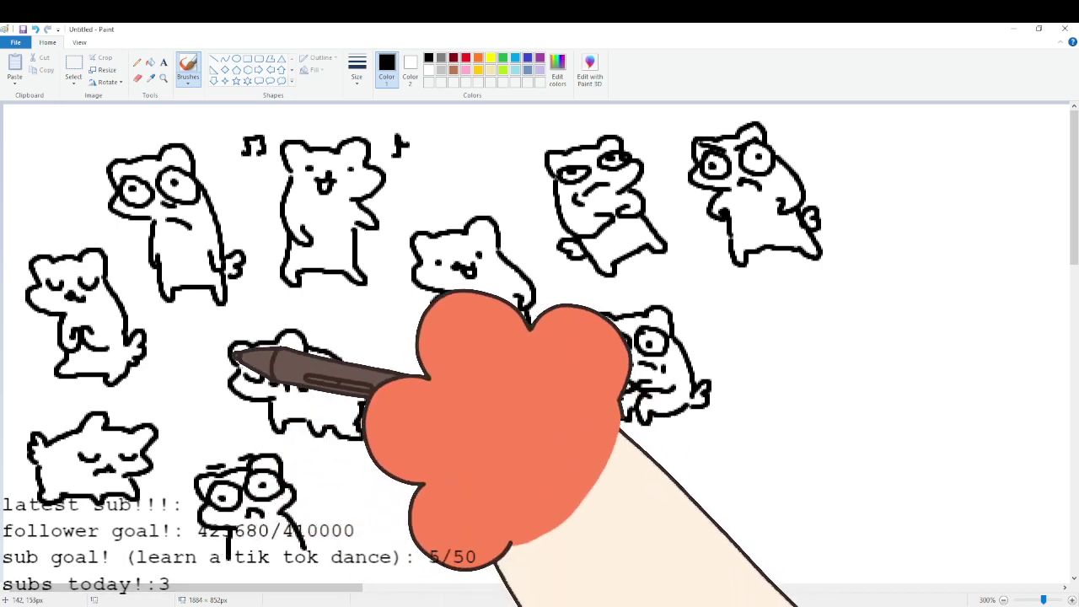
{"action": "scroll", "coordinate": [263, 373], "scroll_direction": "down", "scroll_amount": 3}
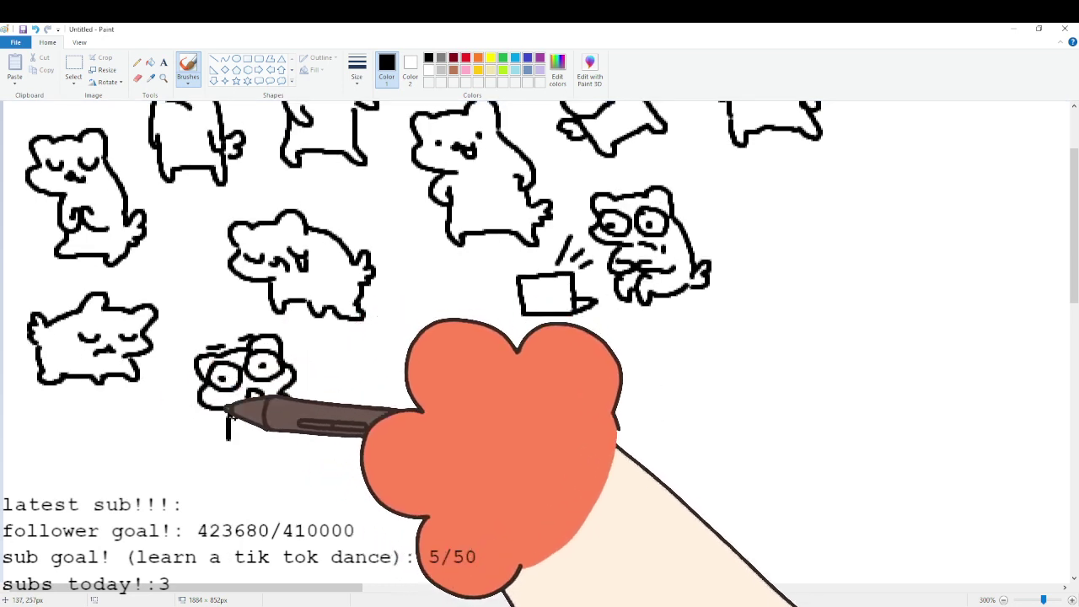
{"action": "mouse_move", "coordinate": [239, 447]}
{"action": "left_mouse_down"}
{"action": "mouse_move", "coordinate": [264, 469]}
{"action": "mouse_move", "coordinate": [300, 441]}
{"action": "left_mouse_up"}
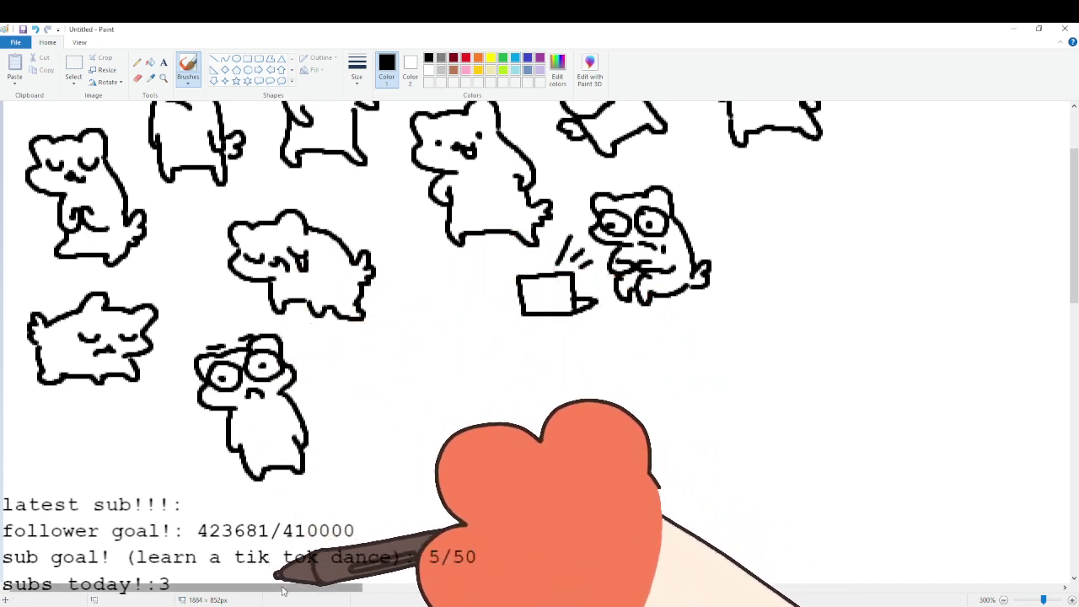
Draw a standing animal with wide round eyes, its tongue hanging out and a fluffy tail beside the worried one.
{"action": "left_click_drag", "start_coordinate": [268, 593], "coordinate": [327, 593]}
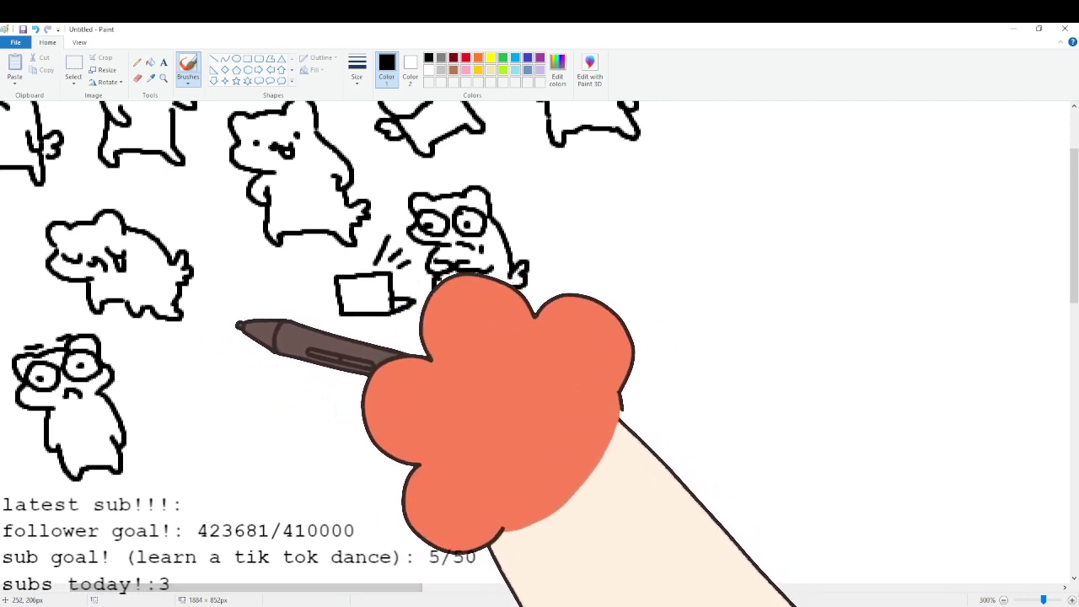
{"action": "mouse_move", "coordinate": [222, 344]}
{"action": "left_mouse_down"}
{"action": "mouse_move", "coordinate": [229, 310]}
{"action": "mouse_move", "coordinate": [263, 308]}
{"action": "mouse_move", "coordinate": [270, 296]}
{"action": "mouse_move", "coordinate": [296, 327]}
{"action": "left_mouse_up"}
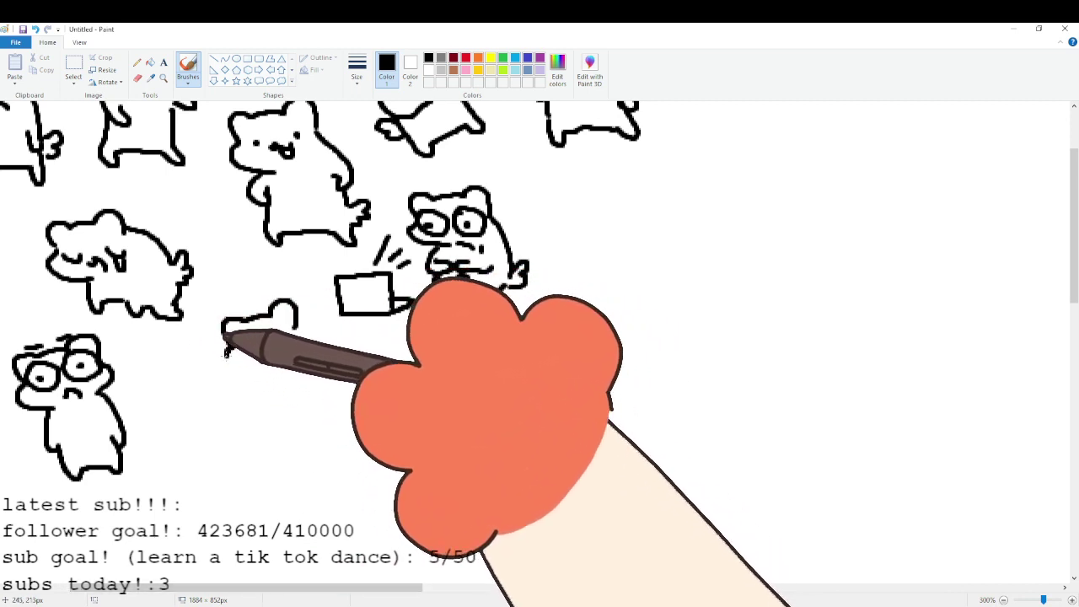
{"action": "mouse_move", "coordinate": [226, 353]}
{"action": "left_mouse_down"}
{"action": "mouse_move", "coordinate": [265, 361]}
{"action": "mouse_move", "coordinate": [229, 327]}
{"action": "mouse_move", "coordinate": [243, 337]}
{"action": "mouse_move", "coordinate": [272, 317]}
{"action": "mouse_move", "coordinate": [268, 342]}
{"action": "mouse_move", "coordinate": [278, 317]}
{"action": "mouse_move", "coordinate": [258, 354]}
{"action": "mouse_move", "coordinate": [285, 380]}
{"action": "left_mouse_up"}
{"action": "left_click", "coordinate": [278, 339]}
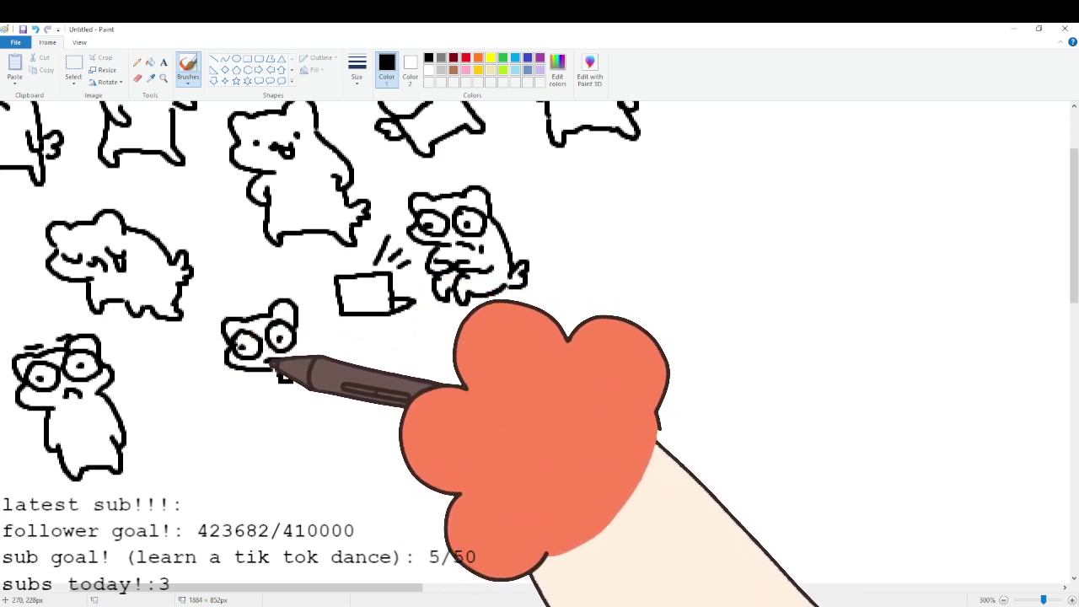
{"action": "mouse_move", "coordinate": [298, 334]}
{"action": "left_mouse_down"}
{"action": "mouse_move", "coordinate": [317, 376]}
{"action": "mouse_move", "coordinate": [274, 386]}
{"action": "mouse_move", "coordinate": [308, 386]}
{"action": "mouse_move", "coordinate": [316, 405]}
{"action": "mouse_move", "coordinate": [266, 396]}
{"action": "mouse_move", "coordinate": [280, 433]}
{"action": "mouse_move", "coordinate": [326, 436]}
{"action": "mouse_move", "coordinate": [333, 395]}
{"action": "mouse_move", "coordinate": [334, 422]}
{"action": "left_mouse_up"}
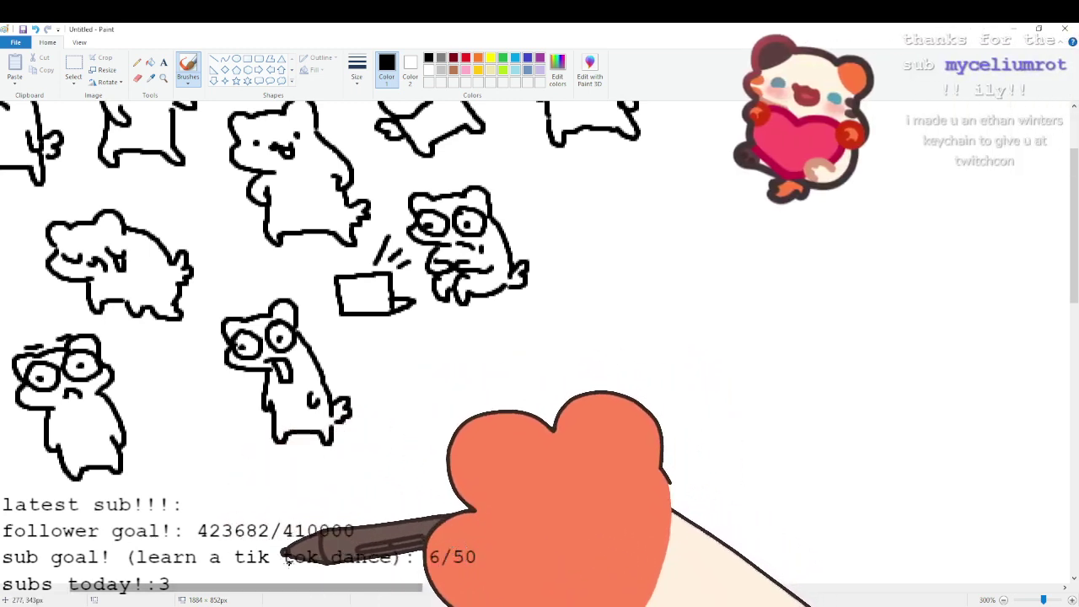
Draw the head and arms of a laughing animal with squeezed eyes, an open mouth and raised padded paws below the laptop animal.
{"action": "left_click_drag", "start_coordinate": [291, 590], "coordinate": [228, 587]}
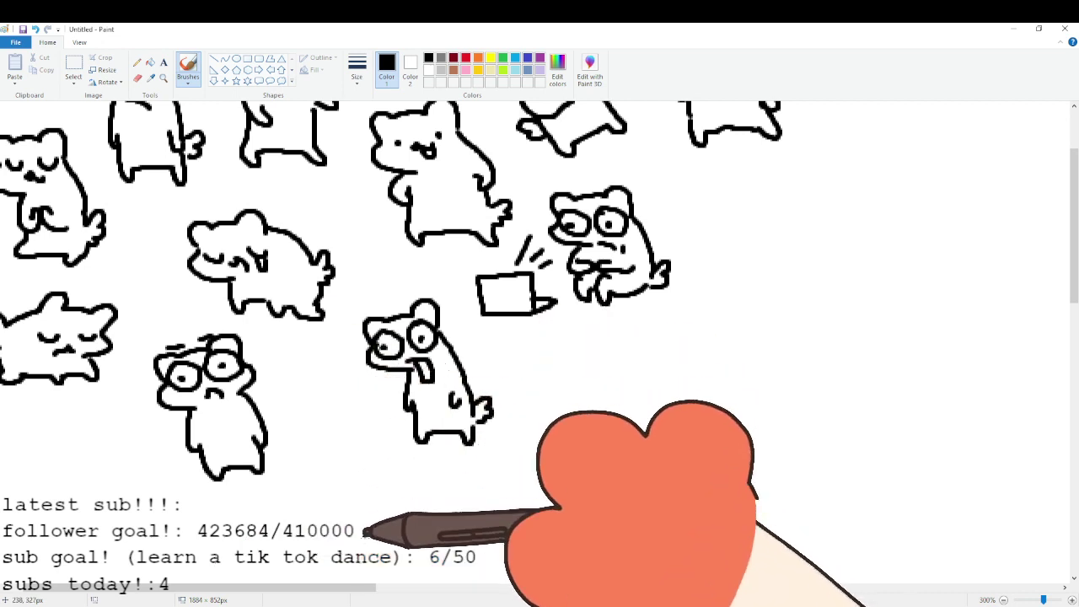
{"action": "left_click_drag", "start_coordinate": [348, 587], "coordinate": [445, 586]}
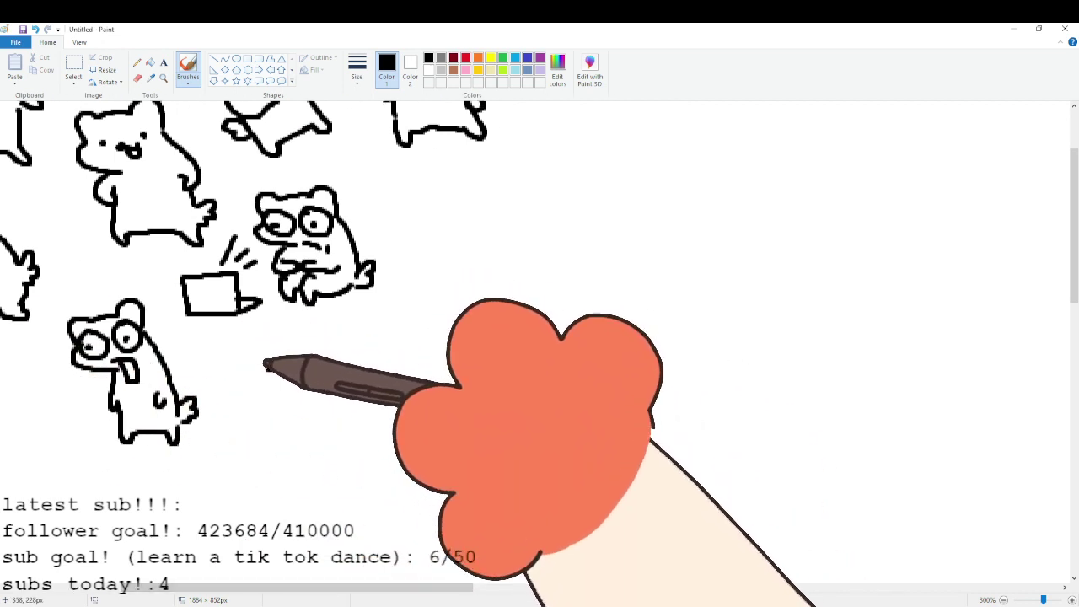
{"action": "mouse_move", "coordinate": [267, 369]}
{"action": "left_mouse_down"}
{"action": "mouse_move", "coordinate": [273, 339]}
{"action": "mouse_move", "coordinate": [334, 322]}
{"action": "mouse_move", "coordinate": [352, 354]}
{"action": "left_mouse_up"}
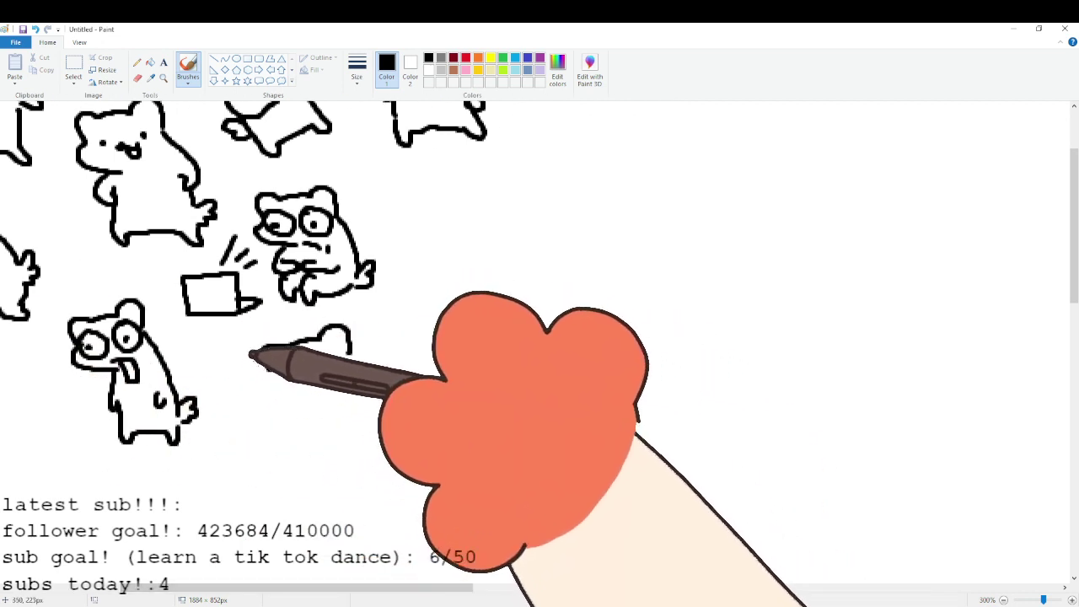
{"action": "left_click_drag", "start_coordinate": [270, 372], "coordinate": [311, 400]}
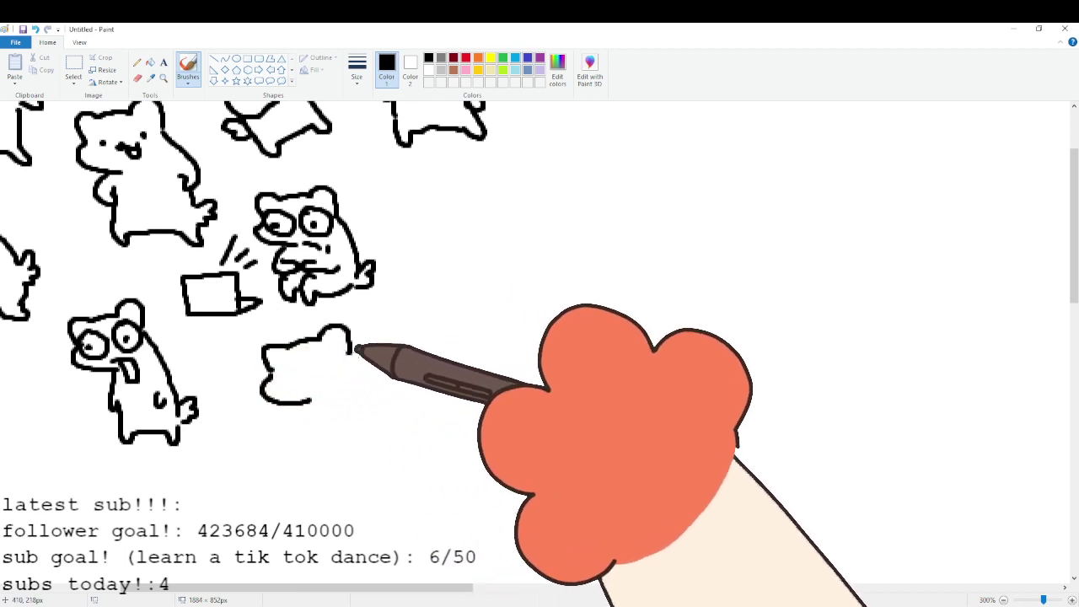
{"action": "mouse_move", "coordinate": [350, 356]}
{"action": "left_mouse_down"}
{"action": "mouse_move", "coordinate": [357, 381]}
{"action": "mouse_move", "coordinate": [342, 390]}
{"action": "left_mouse_up"}
{"action": "left_click", "coordinate": [292, 370]}
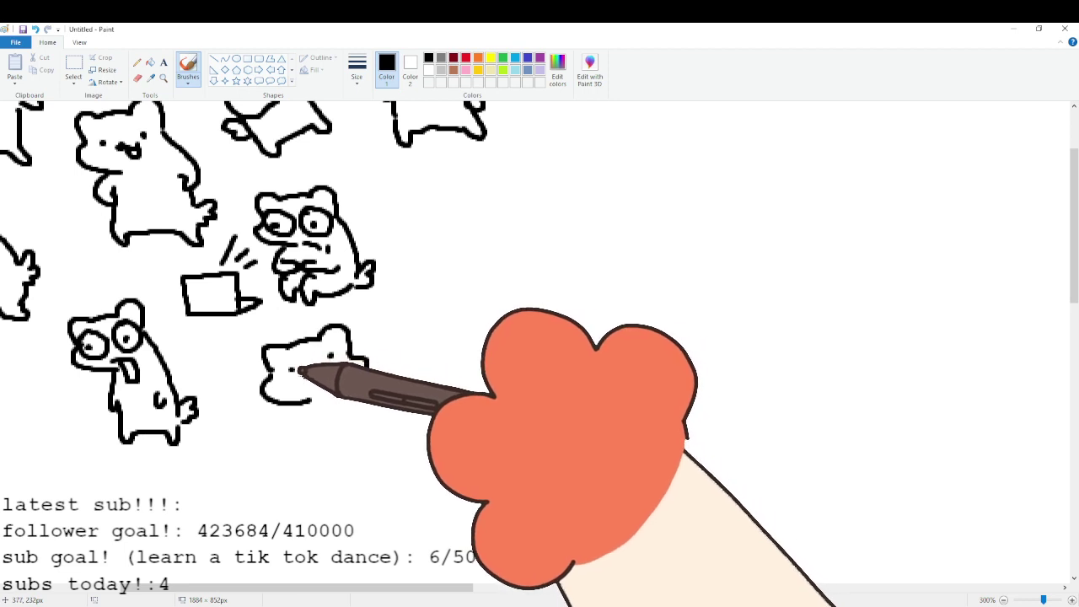
{"action": "mouse_move", "coordinate": [289, 356]}
{"action": "left_mouse_down"}
{"action": "mouse_move", "coordinate": [299, 362]}
{"action": "mouse_move", "coordinate": [330, 345]}
{"action": "left_mouse_up"}
{"action": "mouse_move", "coordinate": [274, 416]}
{"action": "left_mouse_down"}
{"action": "mouse_move", "coordinate": [270, 432]}
{"action": "mouse_move", "coordinate": [290, 423]}
{"action": "left_mouse_up"}
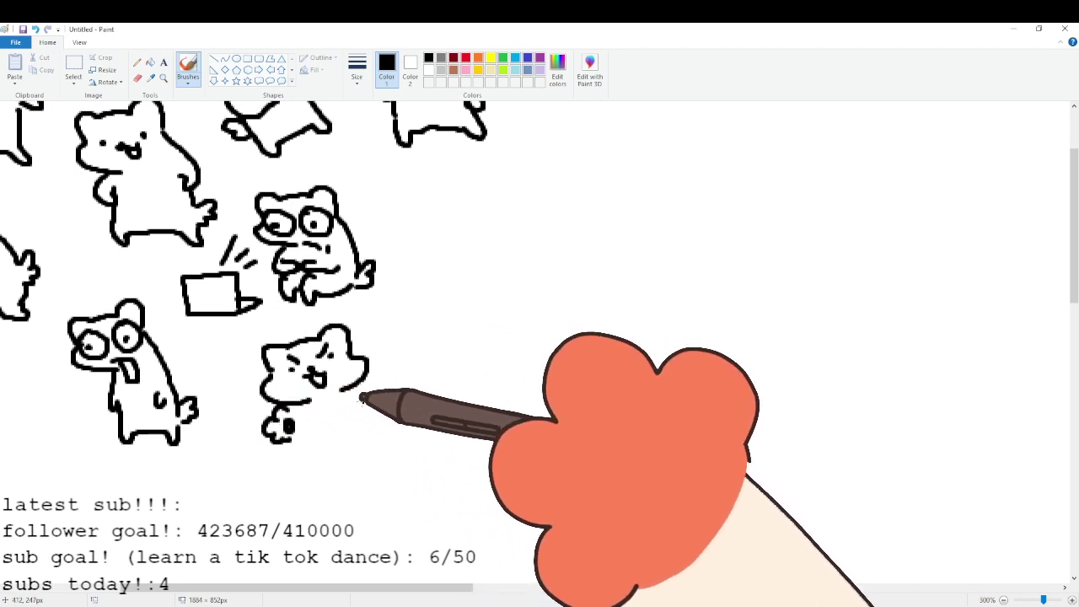
{"action": "left_click_drag", "start_coordinate": [360, 384], "coordinate": [361, 396]}
{"action": "mouse_move", "coordinate": [364, 387]}
{"action": "left_mouse_down"}
{"action": "mouse_move", "coordinate": [385, 390]}
{"action": "mouse_move", "coordinate": [373, 419]}
{"action": "left_mouse_up"}
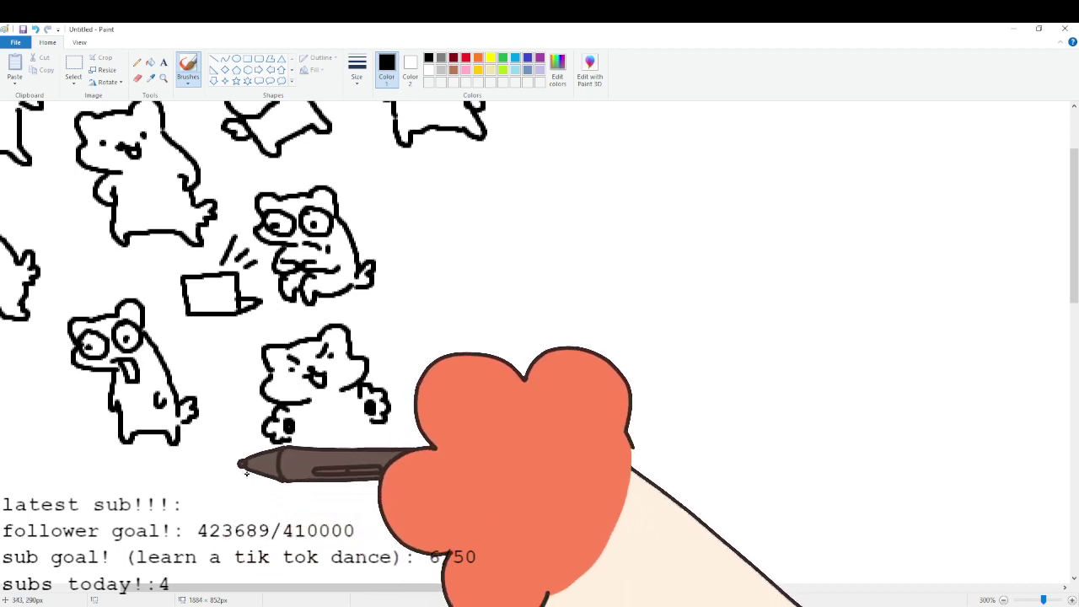
{"action": "left_click_drag", "start_coordinate": [285, 437], "coordinate": [301, 450]}
{"action": "mouse_move", "coordinate": [370, 437]}
{"action": "left_mouse_down"}
{"action": "mouse_move", "coordinate": [379, 422]}
{"action": "mouse_move", "coordinate": [353, 401]}
{"action": "left_mouse_up"}
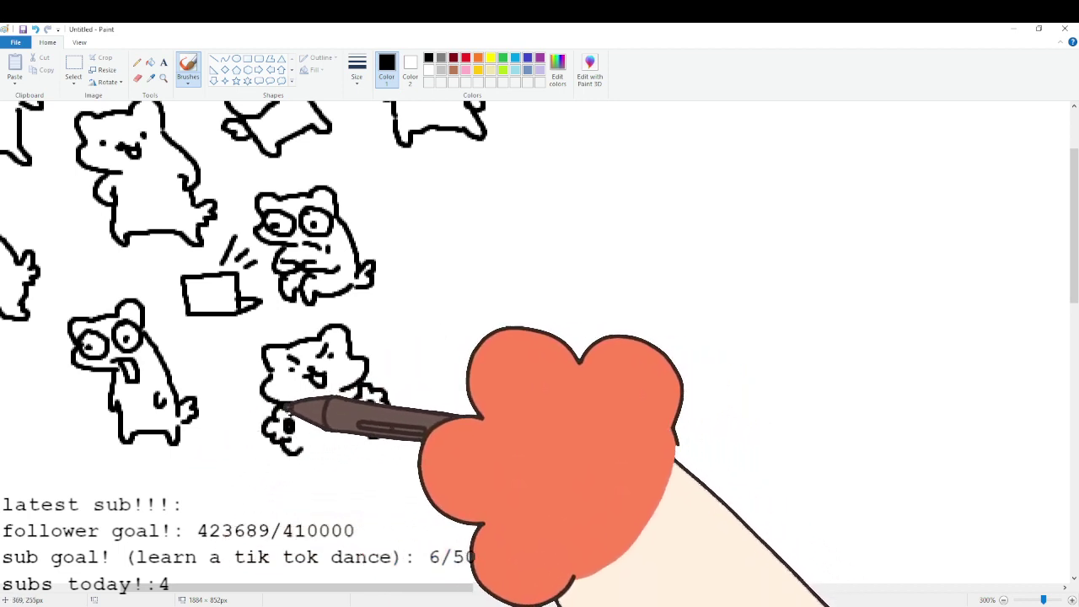
{"action": "left_click_drag", "start_coordinate": [283, 407], "coordinate": [298, 413]}
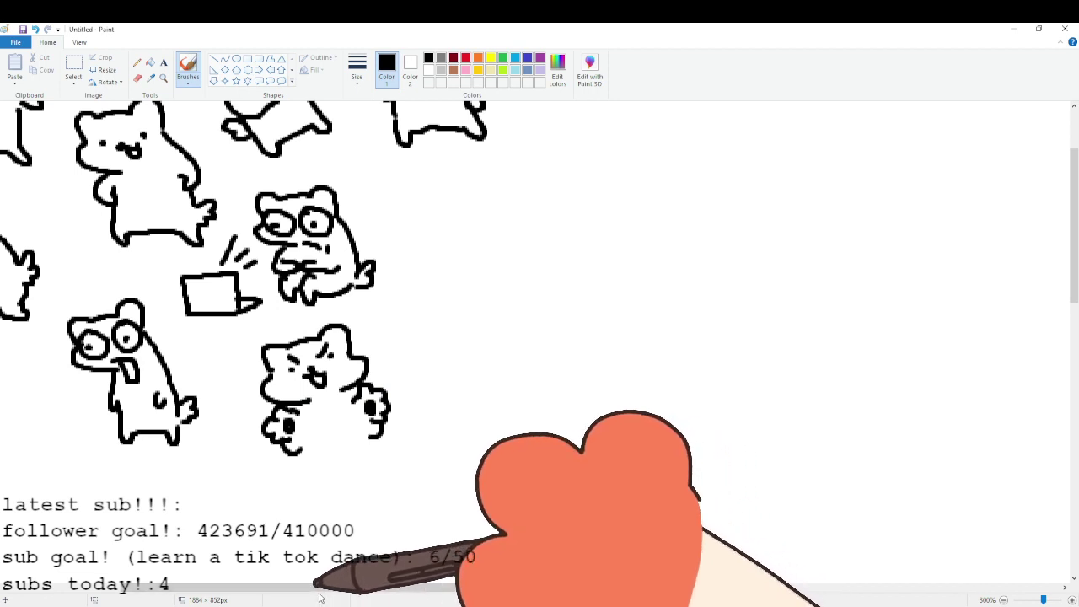
Draw a smiling animal with dot eyes, small front paws and a fluffy tail below the angry animal with hands on hips.
{"action": "left_click_drag", "start_coordinate": [348, 594], "coordinate": [395, 581]}
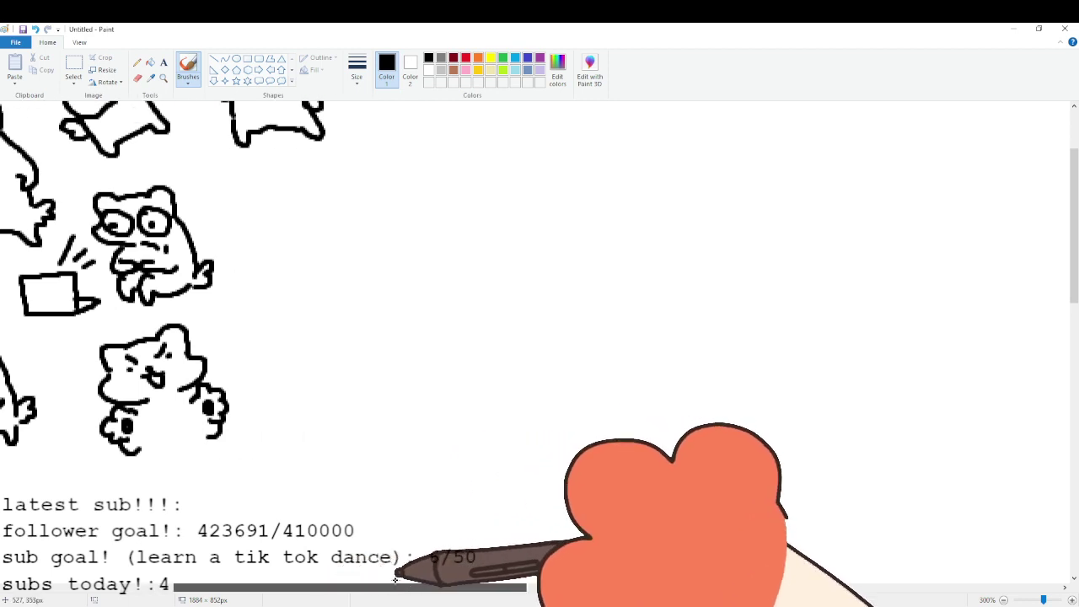
{"action": "scroll", "coordinate": [423, 452], "scroll_direction": "up", "scroll_amount": 3}
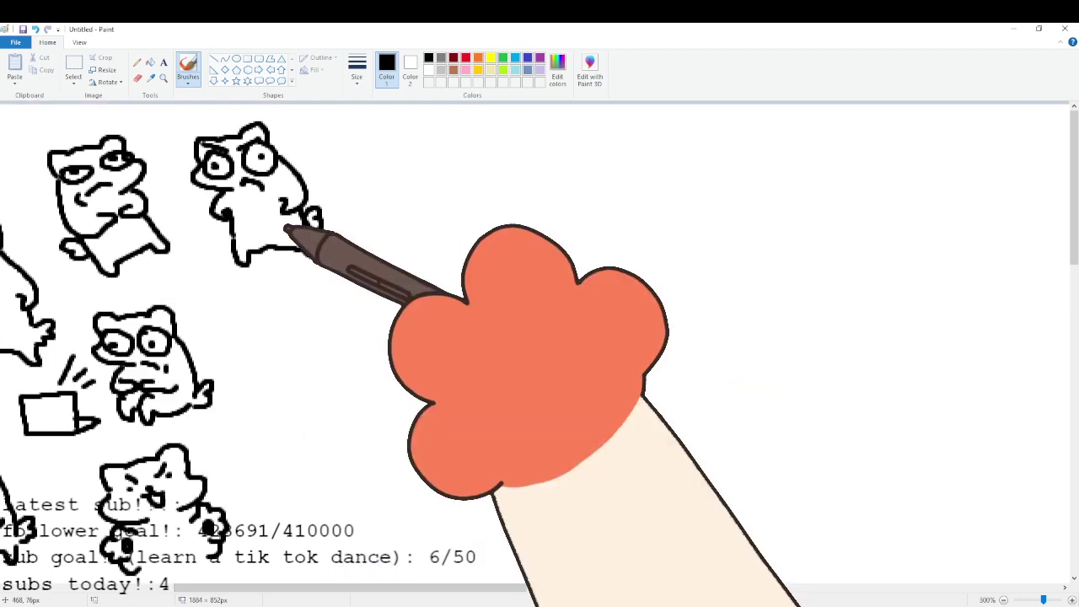
{"action": "mouse_move", "coordinate": [256, 313]}
{"action": "left_mouse_down"}
{"action": "mouse_move", "coordinate": [338, 290]}
{"action": "mouse_move", "coordinate": [339, 314]}
{"action": "mouse_move", "coordinate": [259, 301]}
{"action": "mouse_move", "coordinate": [250, 335]}
{"action": "mouse_move", "coordinate": [307, 341]}
{"action": "left_mouse_up"}
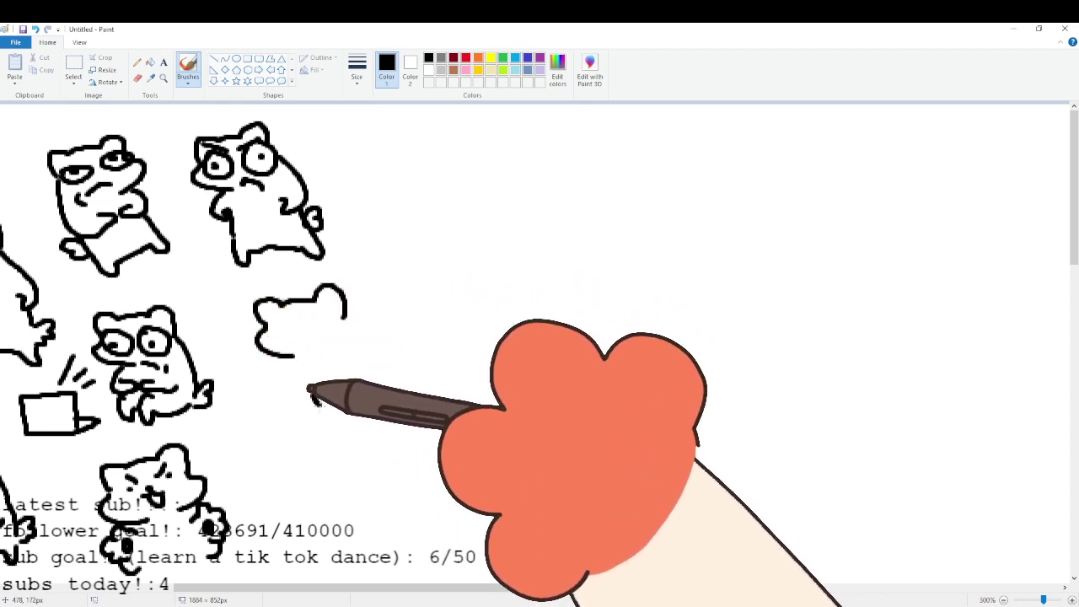
{"action": "mouse_move", "coordinate": [312, 391]}
{"action": "left_mouse_down"}
{"action": "mouse_move", "coordinate": [349, 378]}
{"action": "mouse_move", "coordinate": [386, 388]}
{"action": "left_mouse_up"}
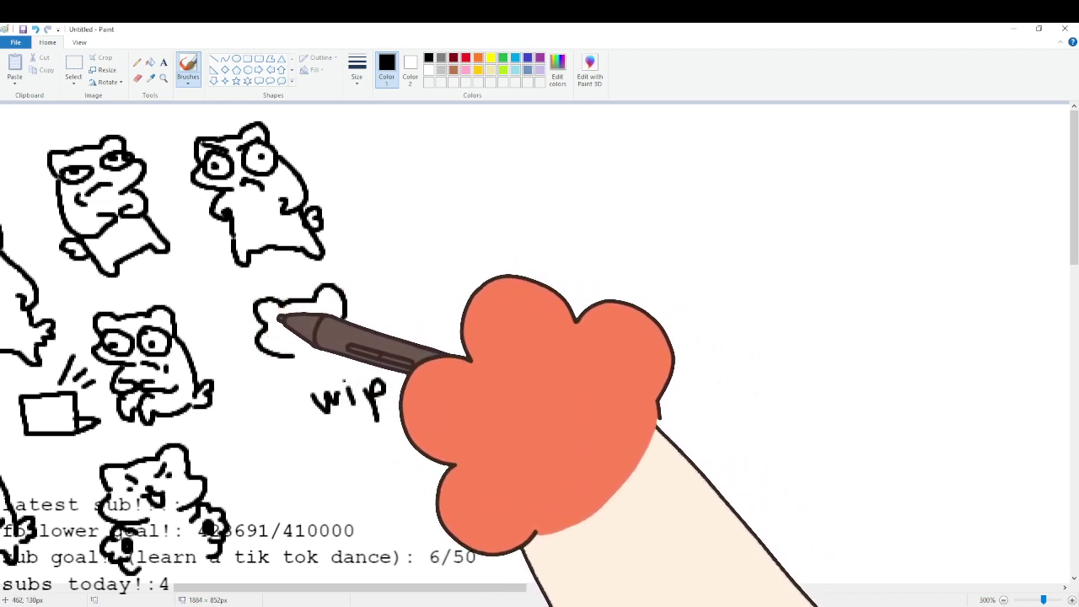
{"action": "left_click", "coordinate": [281, 324]}
{"action": "left_click", "coordinate": [323, 320]}
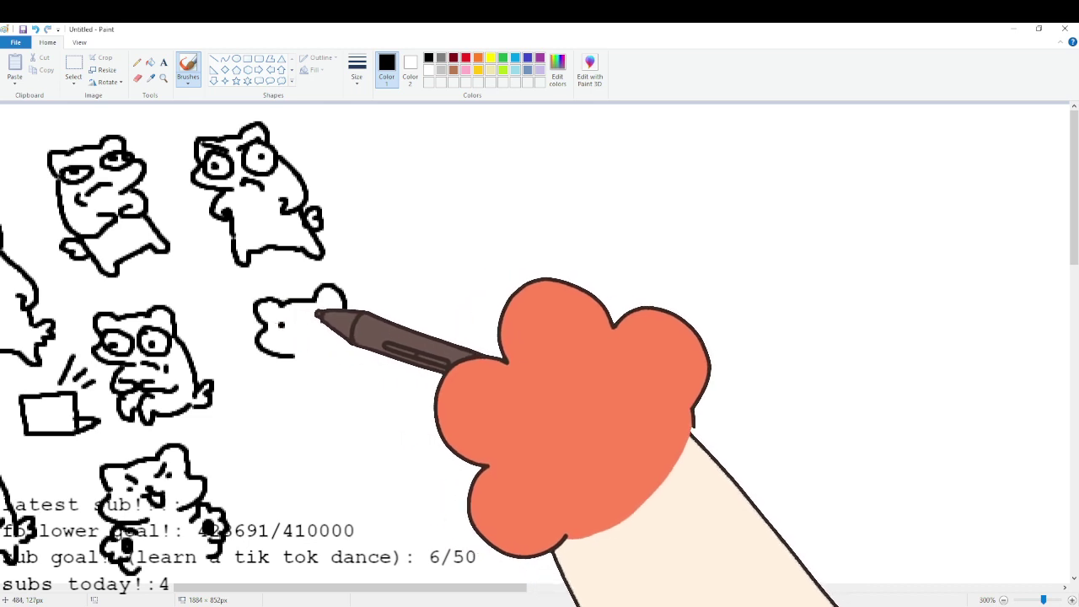
{"action": "mouse_move", "coordinate": [296, 329]}
{"action": "left_mouse_down"}
{"action": "mouse_move", "coordinate": [316, 336]}
{"action": "mouse_move", "coordinate": [293, 379]}
{"action": "mouse_move", "coordinate": [332, 383]}
{"action": "left_mouse_up"}
{"action": "left_click_drag", "start_coordinate": [344, 317], "coordinate": [367, 373]}
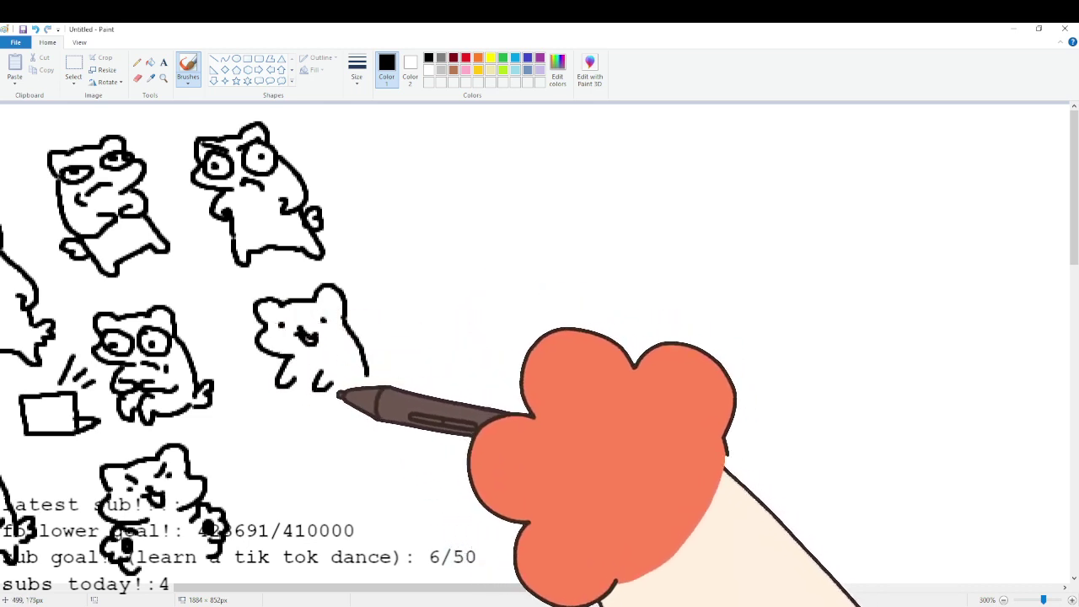
{"action": "mouse_move", "coordinate": [289, 388]}
{"action": "left_mouse_down"}
{"action": "mouse_move", "coordinate": [282, 408]}
{"action": "mouse_move", "coordinate": [357, 400]}
{"action": "mouse_move", "coordinate": [371, 372]}
{"action": "mouse_move", "coordinate": [379, 376]}
{"action": "mouse_move", "coordinate": [366, 394]}
{"action": "left_mouse_up"}
Draw a cheerful standing animal with dot eyes, an open mouth, lowered arms and a tail beside the angry one.
{"action": "left_click_drag", "start_coordinate": [381, 590], "coordinate": [423, 582]}
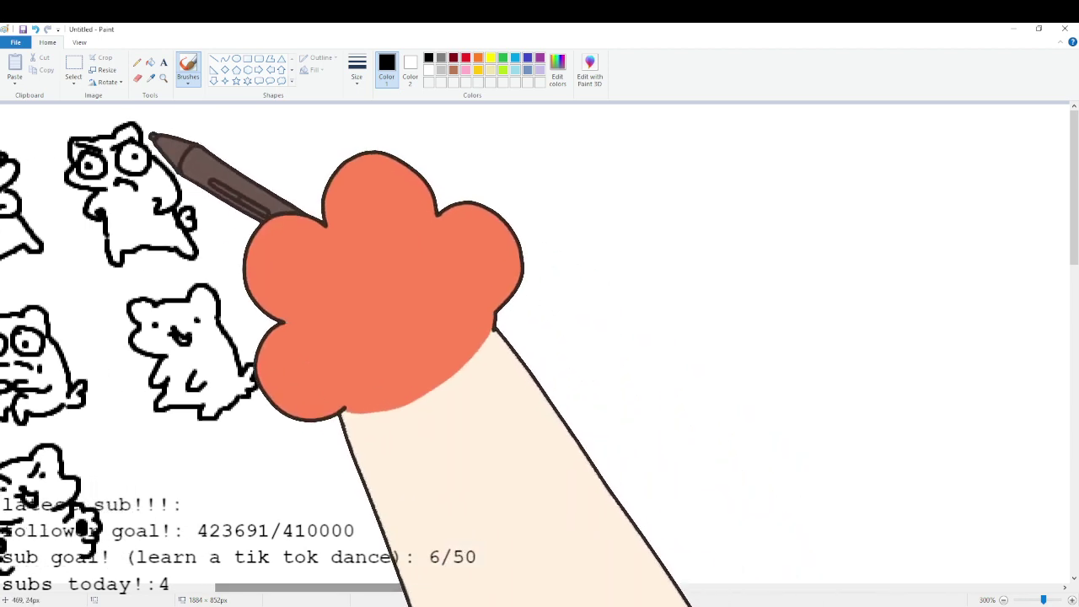
{"action": "mouse_move", "coordinate": [240, 147]}
{"action": "left_mouse_down"}
{"action": "mouse_move", "coordinate": [309, 133]}
{"action": "mouse_move", "coordinate": [322, 157]}
{"action": "mouse_move", "coordinate": [318, 183]}
{"action": "mouse_move", "coordinate": [260, 174]}
{"action": "mouse_move", "coordinate": [298, 174]}
{"action": "left_mouse_up"}
{"action": "left_click", "coordinate": [308, 161]}
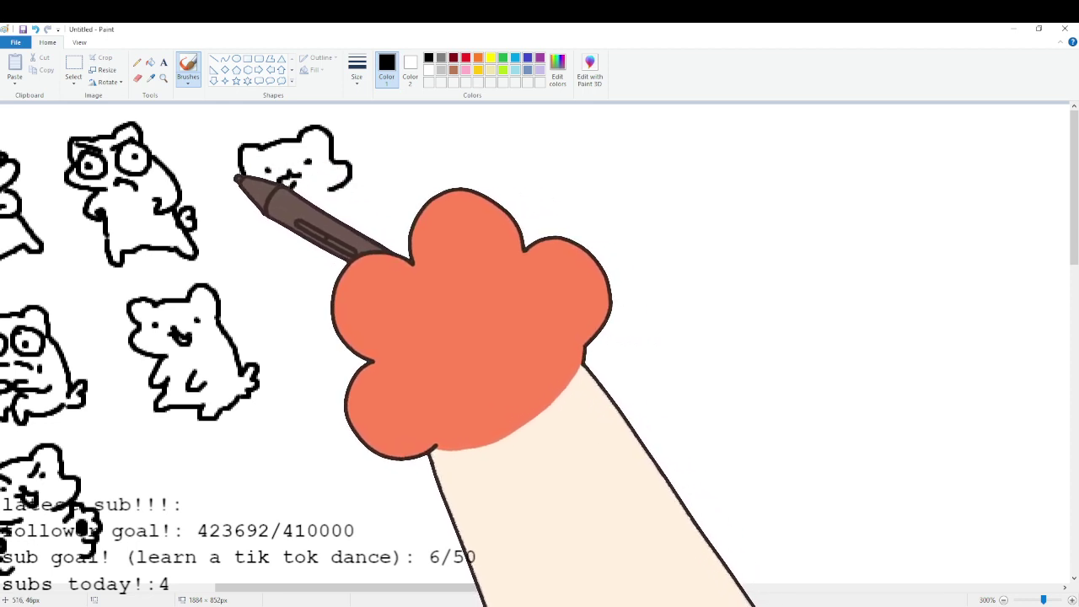
{"action": "left_click_drag", "start_coordinate": [236, 179], "coordinate": [241, 216]}
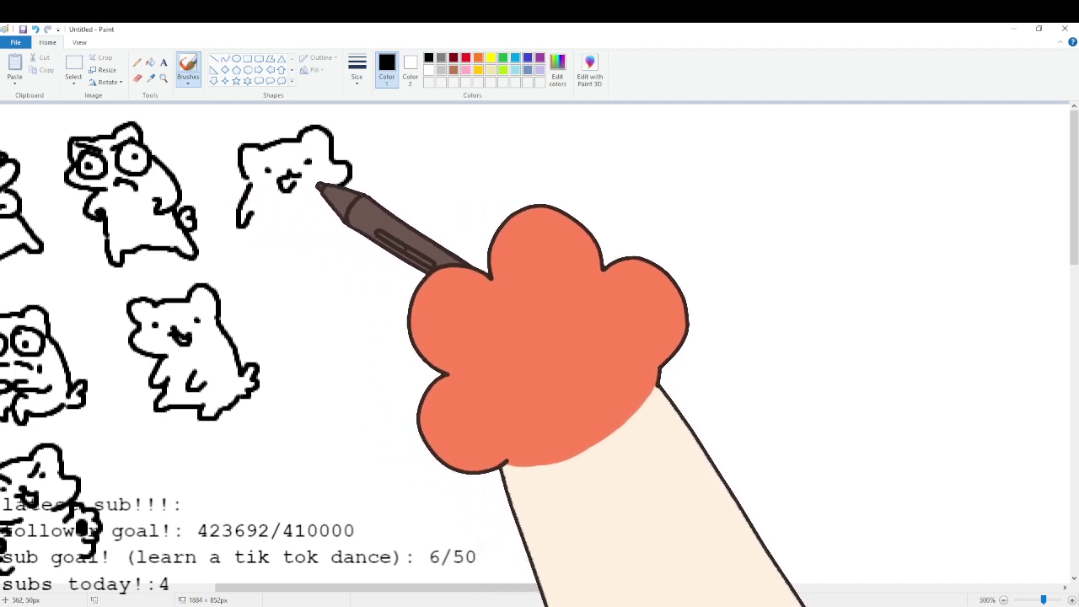
{"action": "left_click_drag", "start_coordinate": [337, 193], "coordinate": [339, 218]}
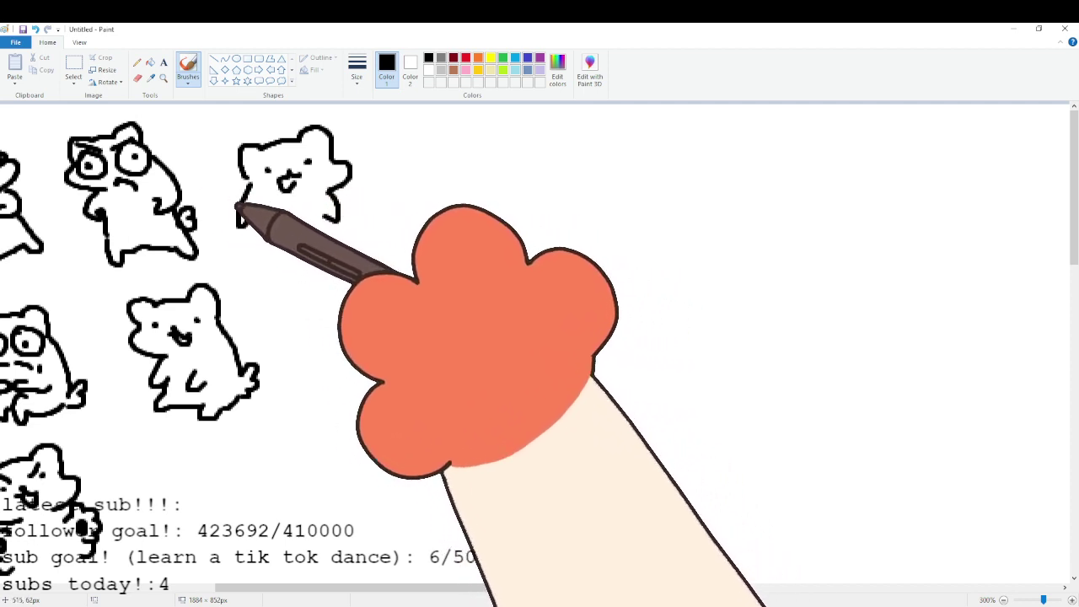
{"action": "left_click_drag", "start_coordinate": [248, 221], "coordinate": [253, 257]}
{"action": "left_click_drag", "start_coordinate": [337, 220], "coordinate": [328, 258]}
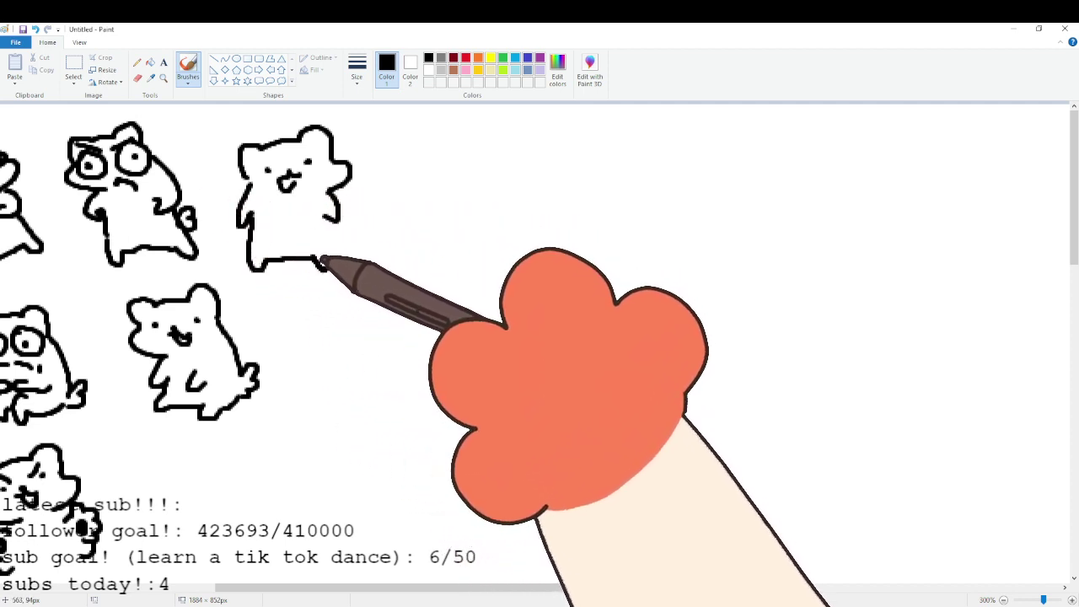
{"action": "left_click_drag", "start_coordinate": [235, 229], "coordinate": [228, 243]}
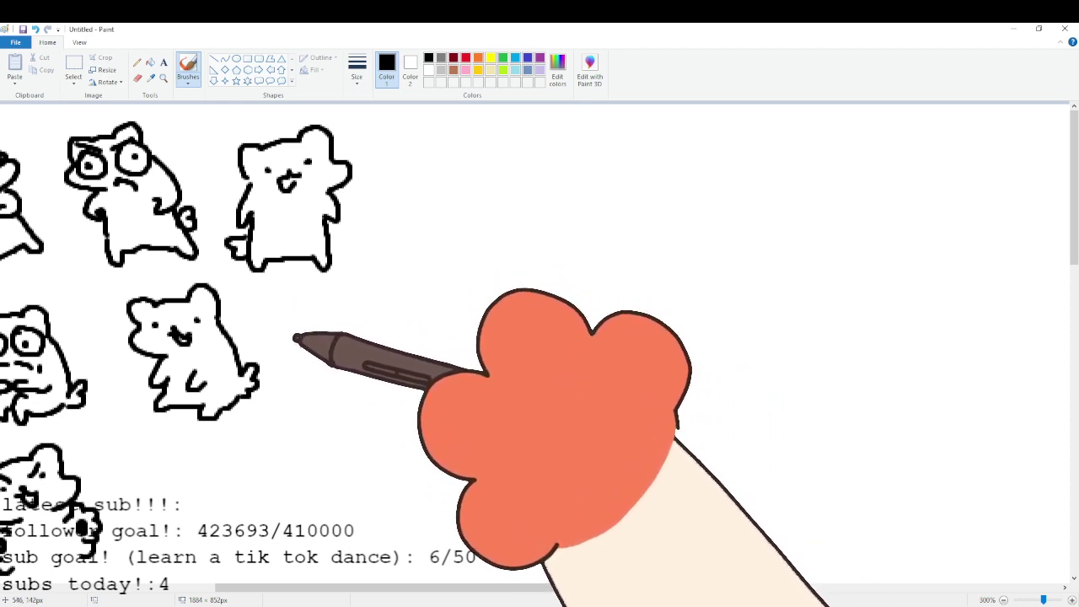
Draw a standing frowning animal with half-closed eyes, one raised paw and a fluffy tail below the cheerful standing one.
{"action": "mouse_move", "coordinate": [293, 339]}
{"action": "left_mouse_down"}
{"action": "mouse_move", "coordinate": [296, 307]}
{"action": "mouse_move", "coordinate": [337, 309]}
{"action": "mouse_move", "coordinate": [347, 296]}
{"action": "mouse_move", "coordinate": [376, 324]}
{"action": "left_mouse_up"}
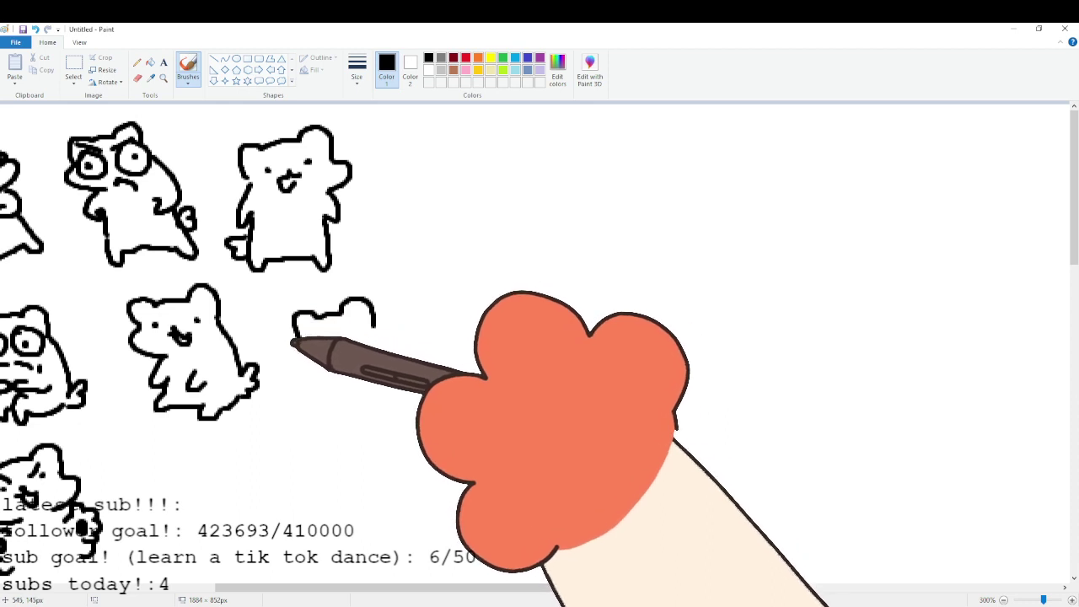
{"action": "mouse_move", "coordinate": [295, 343]}
{"action": "left_mouse_down"}
{"action": "mouse_move", "coordinate": [329, 377]}
{"action": "mouse_move", "coordinate": [327, 341]}
{"action": "mouse_move", "coordinate": [308, 343]}
{"action": "mouse_move", "coordinate": [363, 333]}
{"action": "left_mouse_up"}
{"action": "left_click", "coordinate": [313, 347]}
{"action": "mouse_move", "coordinate": [334, 370]}
{"action": "left_mouse_down"}
{"action": "mouse_move", "coordinate": [370, 374]}
{"action": "mouse_move", "coordinate": [411, 349]}
{"action": "mouse_move", "coordinate": [424, 356]}
{"action": "mouse_move", "coordinate": [409, 364]}
{"action": "mouse_move", "coordinate": [405, 398]}
{"action": "left_mouse_up"}
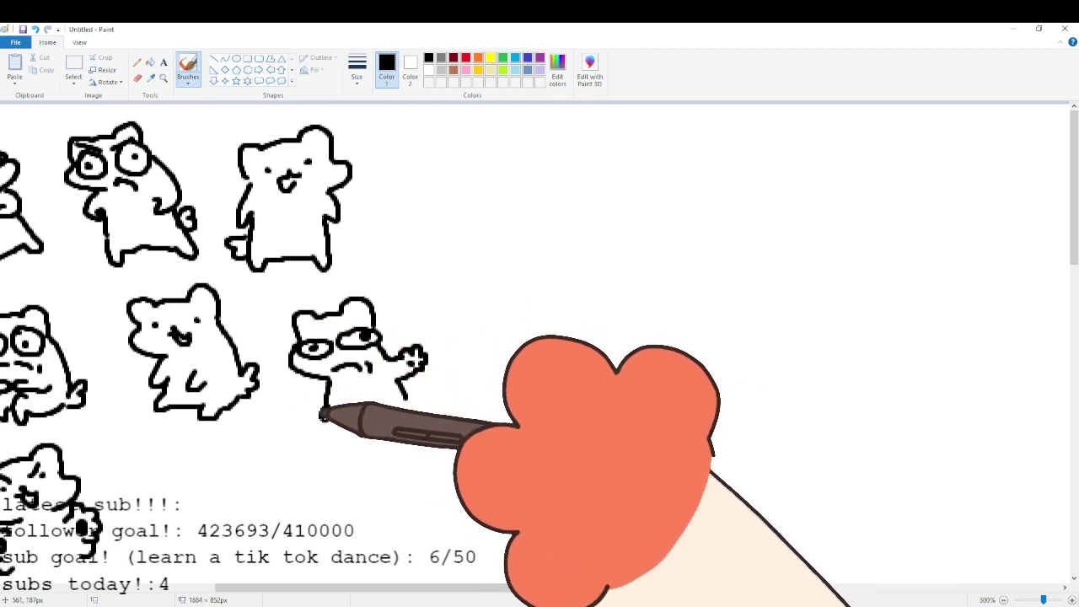
{"action": "mouse_move", "coordinate": [338, 456]}
{"action": "left_mouse_down"}
{"action": "mouse_move", "coordinate": [394, 438]}
{"action": "mouse_move", "coordinate": [415, 458]}
{"action": "left_mouse_up"}
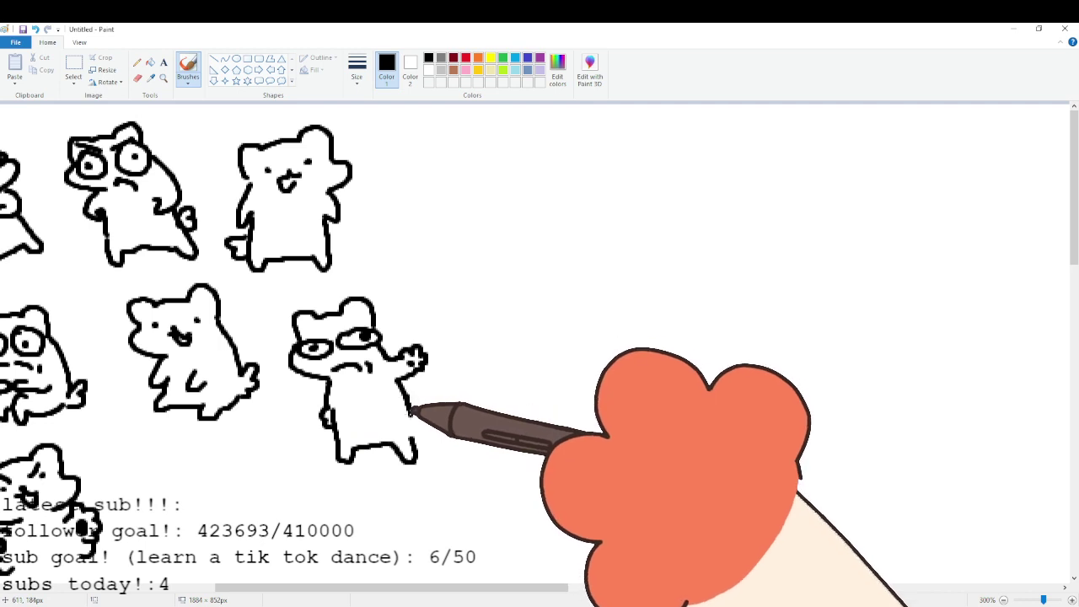
{"action": "mouse_move", "coordinate": [415, 232]}
{"action": "left_mouse_down"}
{"action": "mouse_move", "coordinate": [444, 211]}
{"action": "mouse_move", "coordinate": [513, 212]}
{"action": "mouse_move", "coordinate": [436, 231]}
{"action": "mouse_move", "coordinate": [456, 269]}
{"action": "left_mouse_up"}
{"action": "left_click_drag", "start_coordinate": [447, 229], "coordinate": [481, 251]}
{"action": "left_click", "coordinate": [486, 231]}
{"action": "left_click_drag", "start_coordinate": [416, 278], "coordinate": [443, 297]}
{"action": "key", "text": "ctrl+z"}
{"action": "left_click_drag", "start_coordinate": [508, 266], "coordinate": [548, 308]}
{"action": "left_click_drag", "start_coordinate": [501, 311], "coordinate": [467, 392]}
{"action": "key", "text": "ctrl+z"}
{"action": "key", "text": "ctrl+z"}
{"action": "key", "text": "ctrl+z"}
{"action": "key", "text": "ctrl+z"}
{"action": "key", "text": "ctrl+z"}
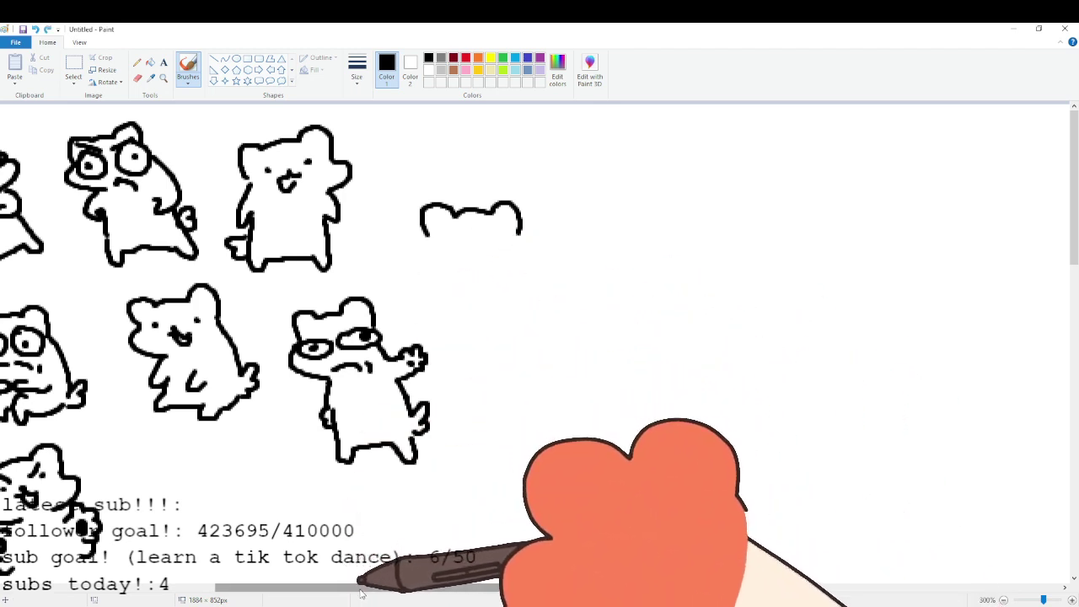
Draw the lower body and legs of the laughing animal with raised padded paws.
{"action": "left_click_drag", "start_coordinate": [361, 589], "coordinate": [208, 582]}
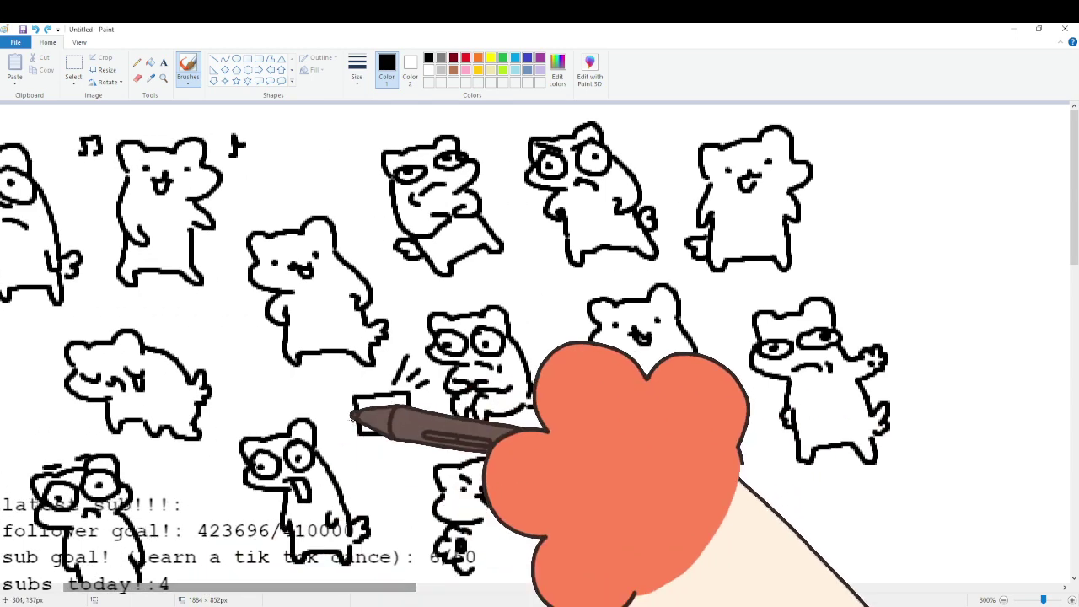
{"action": "scroll", "coordinate": [371, 405], "scroll_direction": "down", "scroll_amount": 3}
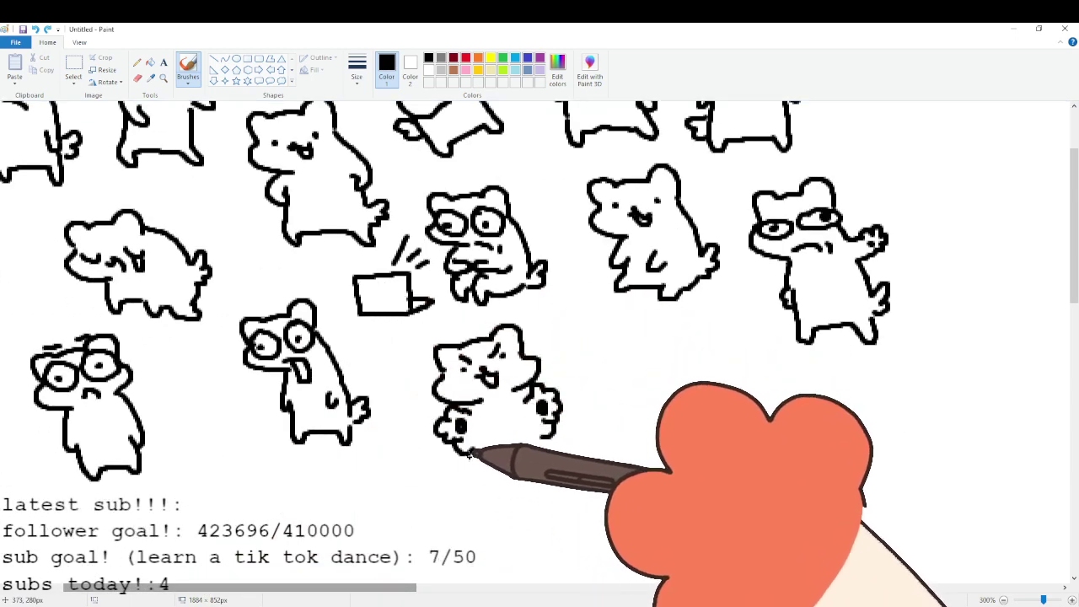
{"action": "mouse_move", "coordinate": [471, 452]}
{"action": "left_mouse_down"}
{"action": "mouse_move", "coordinate": [473, 484]}
{"action": "mouse_move", "coordinate": [511, 465]}
{"action": "mouse_move", "coordinate": [568, 469]}
{"action": "mouse_move", "coordinate": [575, 458]}
{"action": "mouse_move", "coordinate": [546, 438]}
{"action": "left_mouse_up"}
{"action": "scroll", "coordinate": [397, 578], "scroll_direction": "left", "scroll_amount": 4}
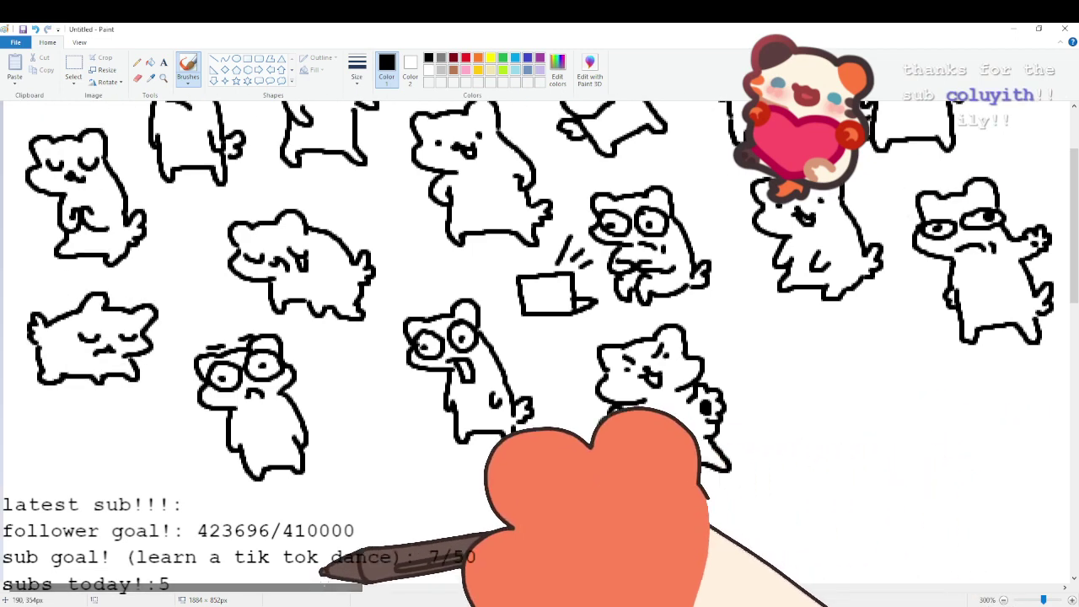
{"action": "scroll", "coordinate": [294, 441], "scroll_direction": "up", "scroll_amount": 3}
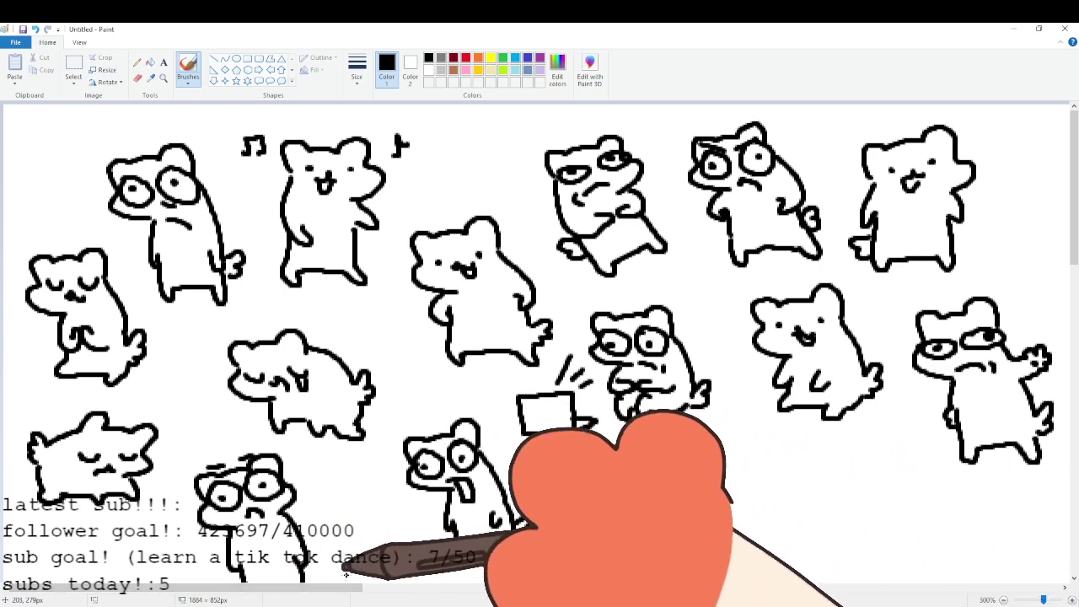
{"action": "scroll", "coordinate": [453, 591], "scroll_direction": "right", "scroll_amount": 8}
{"action": "scroll", "coordinate": [453, 591], "scroll_direction": "right", "scroll_amount": 4}
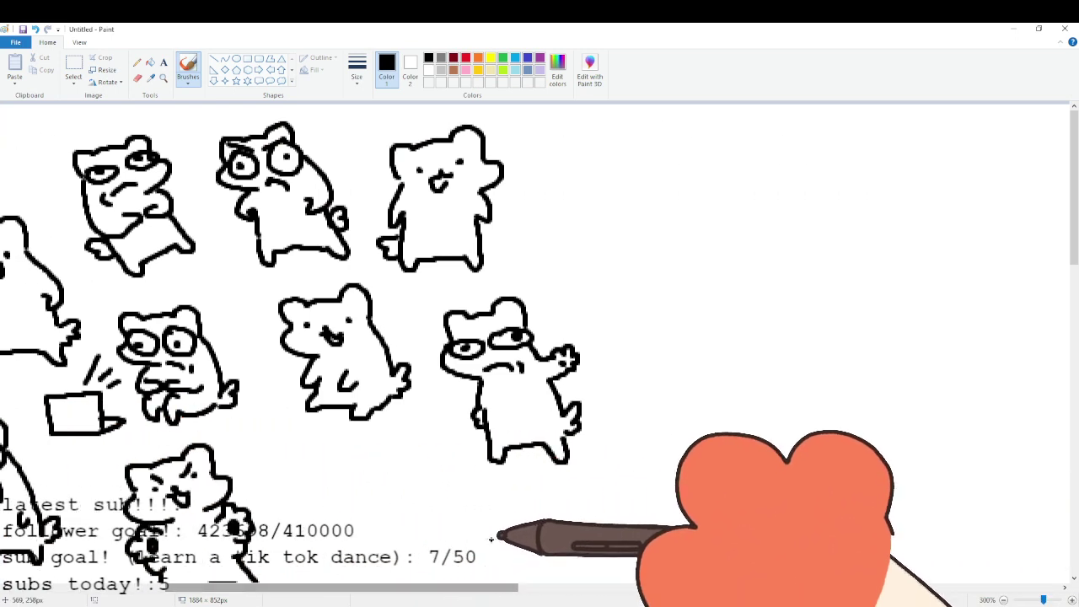
{"action": "scroll", "coordinate": [494, 523], "scroll_direction": "down", "scroll_amount": 3}
{"action": "scroll", "coordinate": [494, 521], "scroll_direction": "up", "scroll_amount": 3}
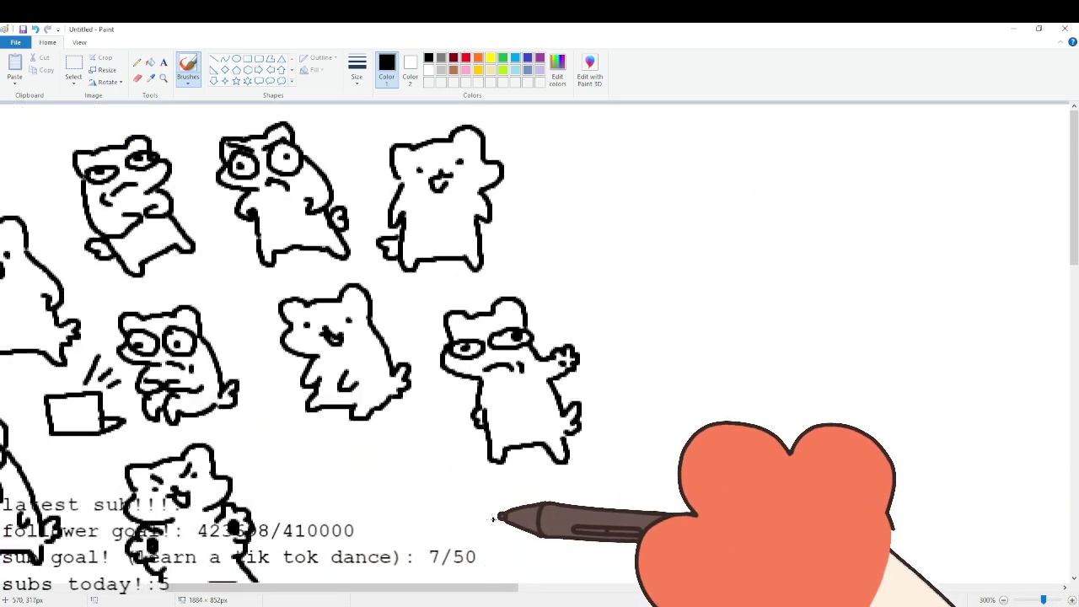
Draw a worried wide-eyed animal with an open mouth, a cup in its paws and a tail beside the laughing one.
{"action": "scroll", "coordinate": [494, 519], "scroll_direction": "down", "scroll_amount": 3}
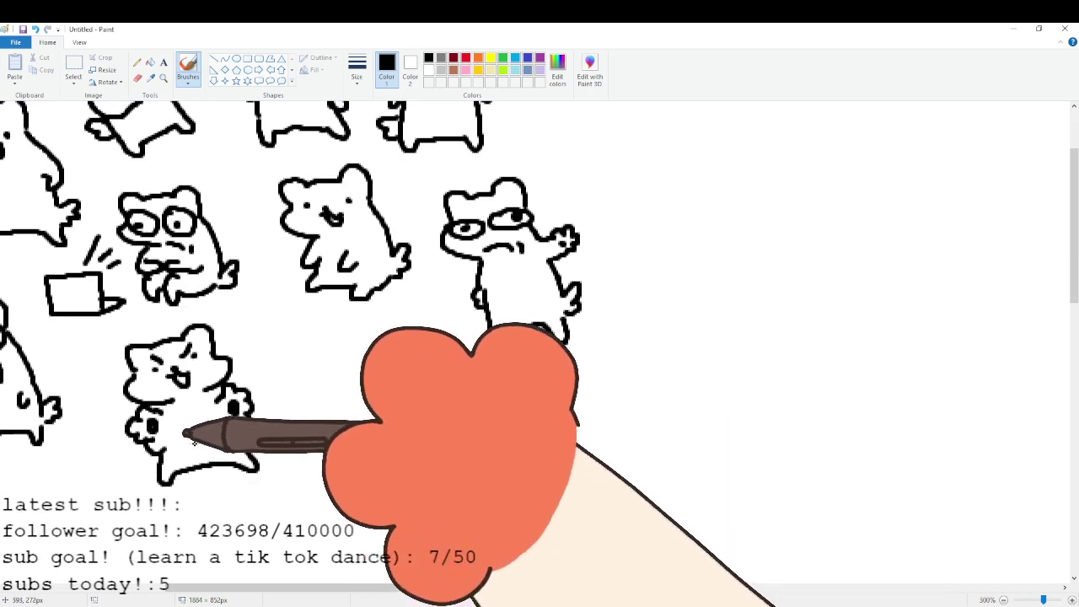
{"action": "mouse_move", "coordinate": [327, 369]}
{"action": "left_mouse_down"}
{"action": "mouse_move", "coordinate": [327, 338]}
{"action": "mouse_move", "coordinate": [410, 344]}
{"action": "left_mouse_up"}
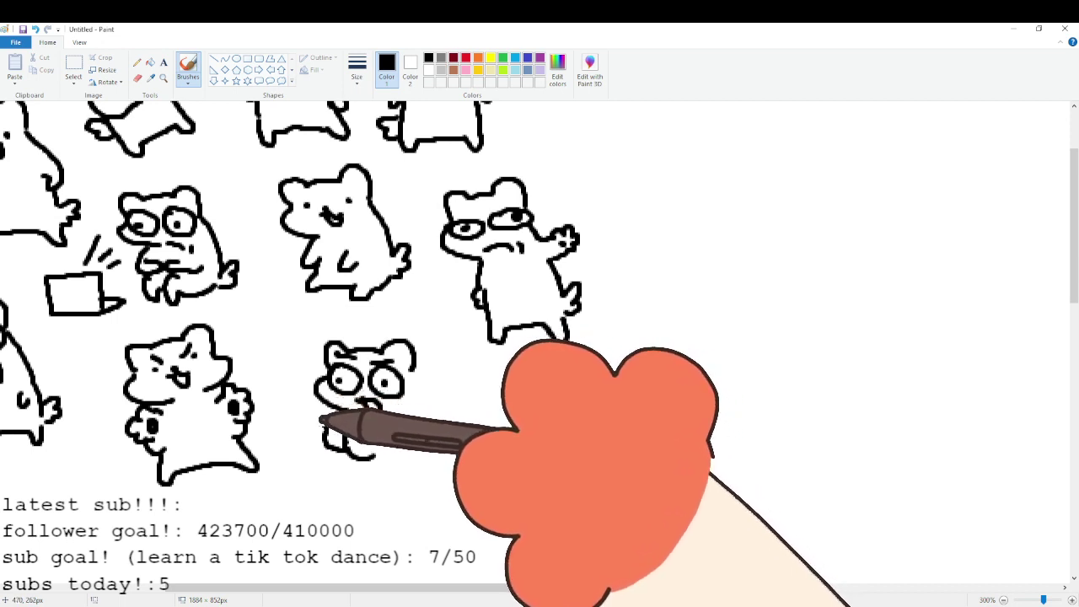
{"action": "left_click_drag", "start_coordinate": [324, 425], "coordinate": [325, 447]}
{"action": "mouse_move", "coordinate": [415, 398]}
{"action": "left_mouse_down"}
{"action": "mouse_move", "coordinate": [428, 457]}
{"action": "mouse_move", "coordinate": [337, 456]}
{"action": "mouse_move", "coordinate": [339, 447]}
{"action": "mouse_move", "coordinate": [322, 474]}
{"action": "mouse_move", "coordinate": [424, 460]}
{"action": "left_mouse_up"}
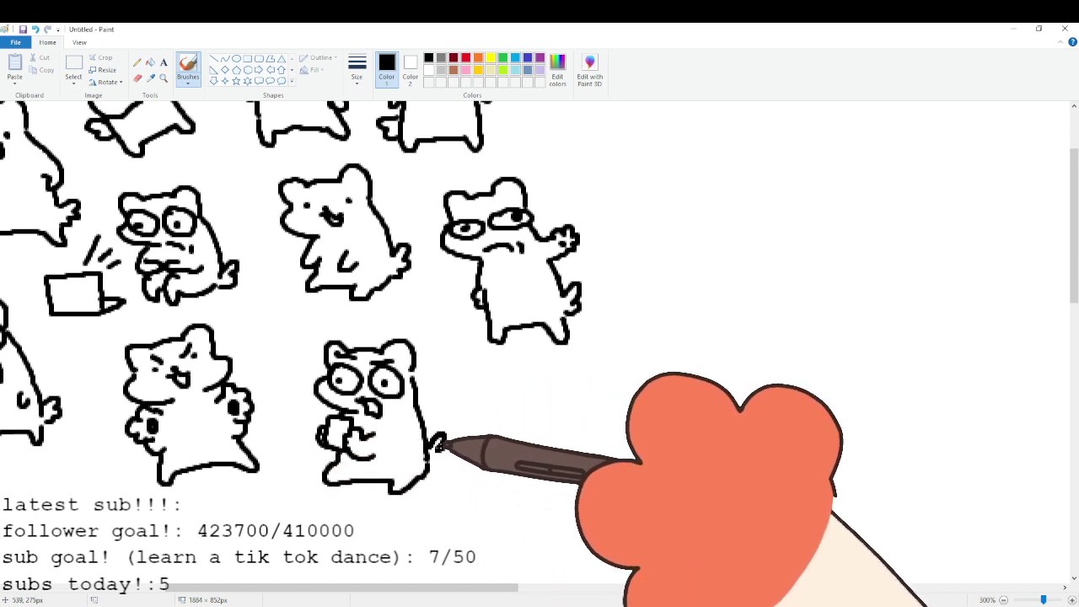
Draw an animal's head with rounded ears, dot eyes and a small mouth beside the cheerful standing one.
{"action": "left_click_drag", "start_coordinate": [431, 588], "coordinate": [491, 548]}
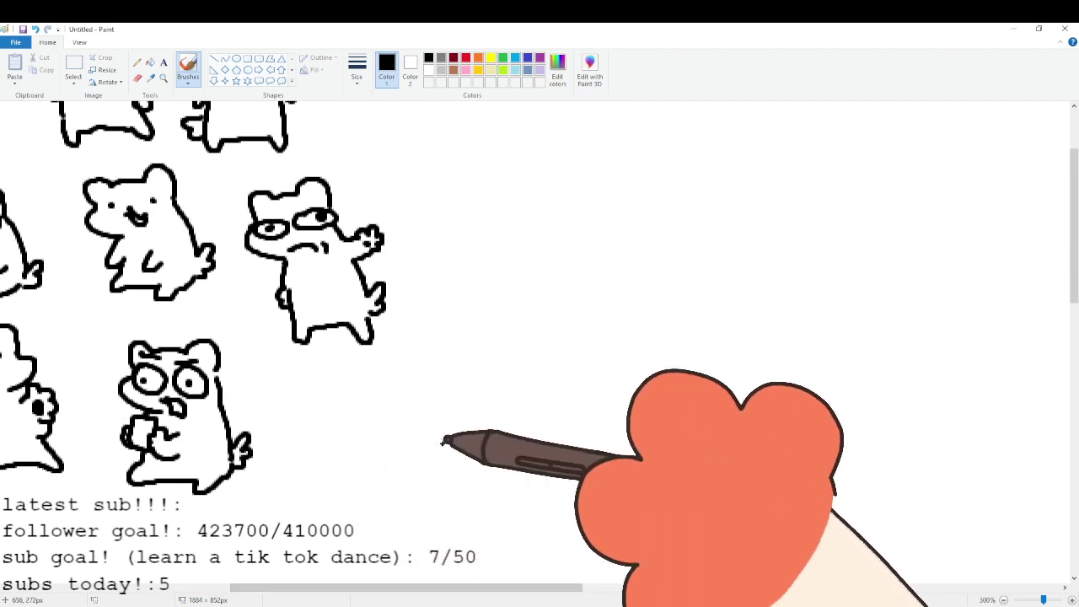
{"action": "scroll", "coordinate": [440, 435], "scroll_direction": "up", "scroll_amount": 3}
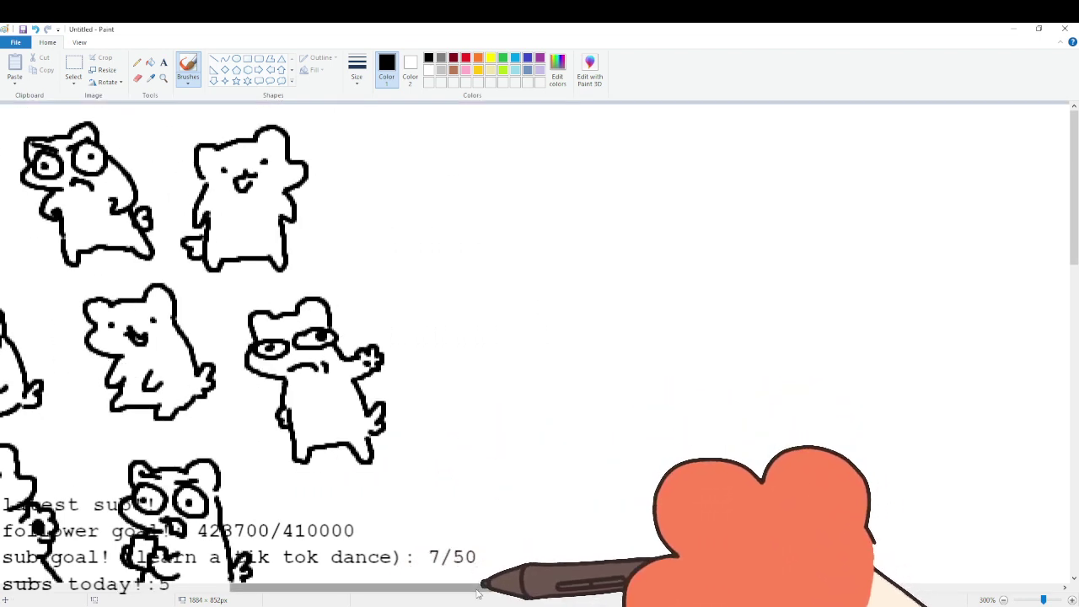
{"action": "left_click_drag", "start_coordinate": [481, 588], "coordinate": [529, 592]}
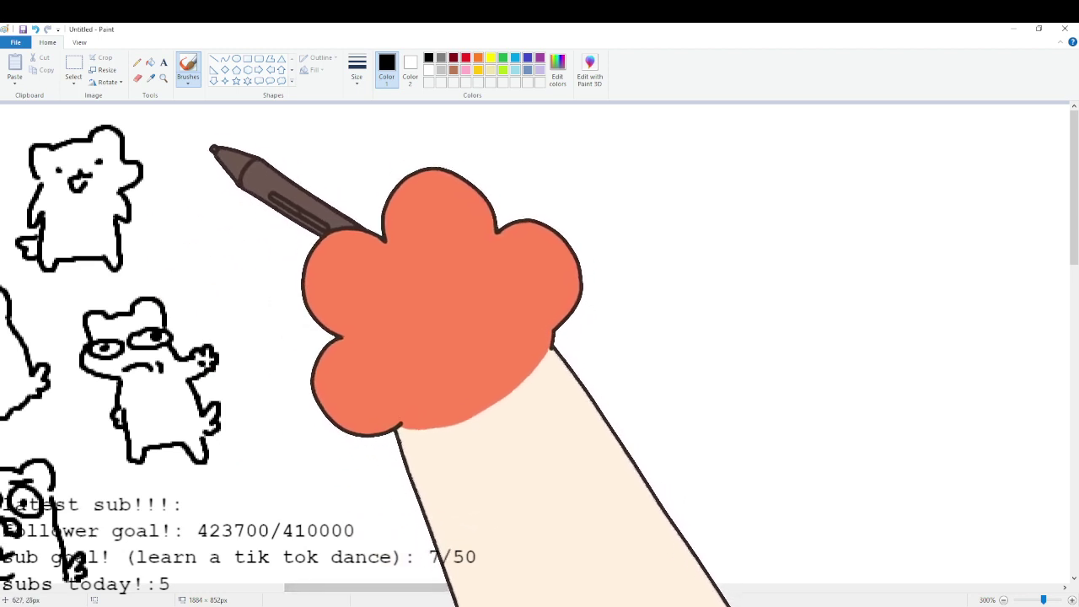
{"action": "mouse_move", "coordinate": [210, 187]}
{"action": "left_mouse_down"}
{"action": "mouse_move", "coordinate": [226, 163]}
{"action": "mouse_move", "coordinate": [269, 152]}
{"action": "mouse_move", "coordinate": [284, 201]}
{"action": "left_mouse_up"}
{"action": "left_click", "coordinate": [225, 181]}
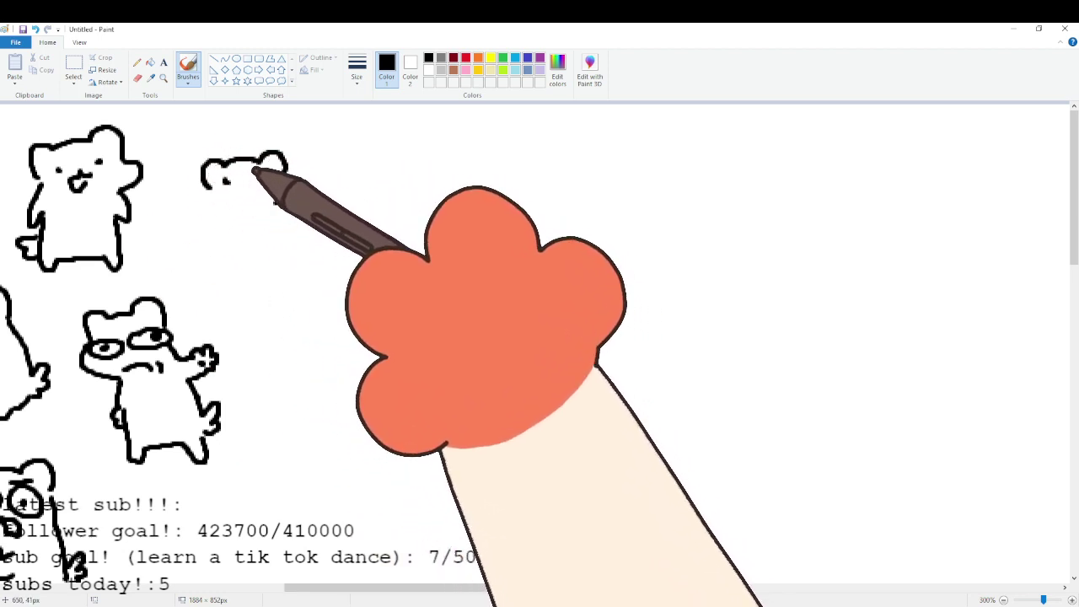
{"action": "left_click", "coordinate": [266, 176]}
{"action": "left_click_drag", "start_coordinate": [219, 182], "coordinate": [254, 191]}
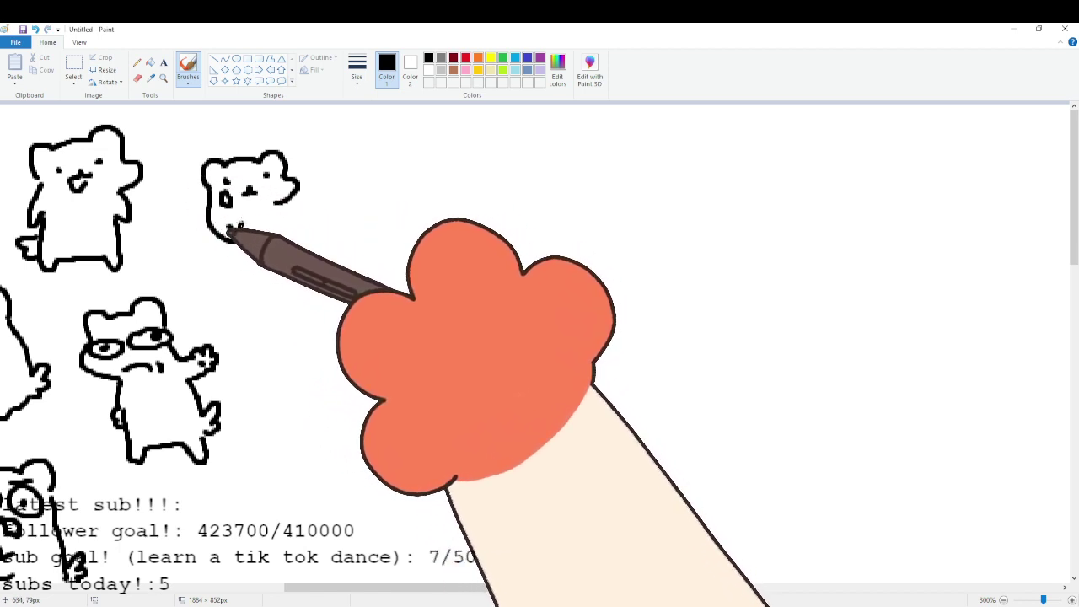
Draw this animal's body and legs behind a boxy four-cornered shape it holds, and add musical notes around its head.
{"action": "mouse_move", "coordinate": [231, 231]}
{"action": "left_mouse_down"}
{"action": "mouse_move", "coordinate": [240, 206]}
{"action": "mouse_move", "coordinate": [293, 197]}
{"action": "mouse_move", "coordinate": [300, 236]}
{"action": "mouse_move", "coordinate": [301, 222]}
{"action": "mouse_move", "coordinate": [222, 241]}
{"action": "mouse_move", "coordinate": [228, 283]}
{"action": "mouse_move", "coordinate": [289, 277]}
{"action": "mouse_move", "coordinate": [291, 259]}
{"action": "mouse_move", "coordinate": [206, 247]}
{"action": "mouse_move", "coordinate": [203, 226]}
{"action": "mouse_move", "coordinate": [190, 262]}
{"action": "mouse_move", "coordinate": [228, 269]}
{"action": "left_mouse_up"}
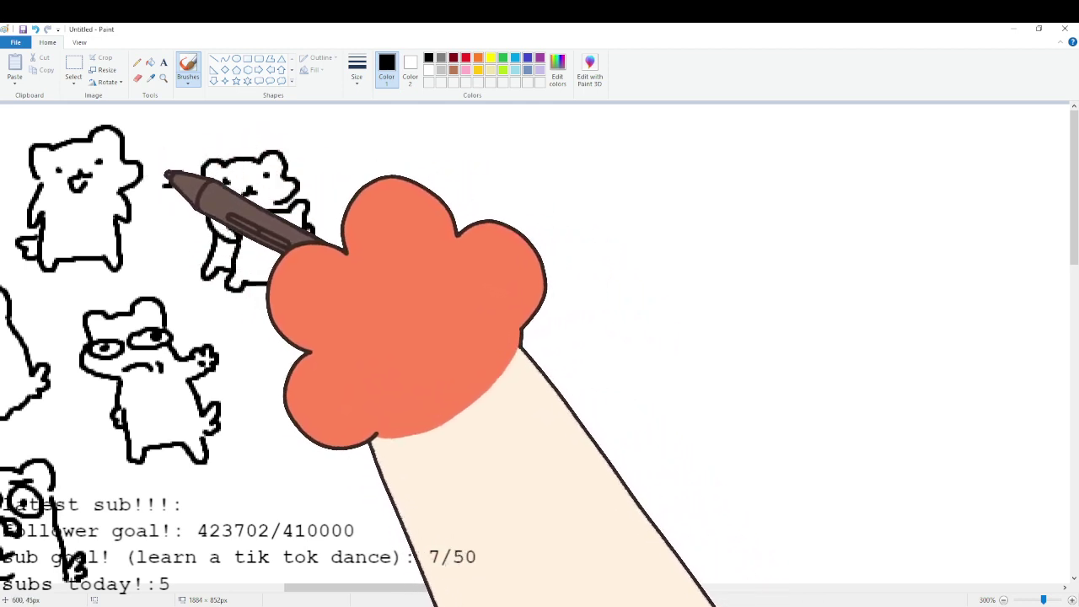
{"action": "left_click_drag", "start_coordinate": [169, 177], "coordinate": [184, 185]}
{"action": "mouse_move", "coordinate": [224, 125]}
{"action": "left_mouse_down"}
{"action": "mouse_move", "coordinate": [219, 135]}
{"action": "mouse_move", "coordinate": [236, 132]}
{"action": "left_mouse_up"}
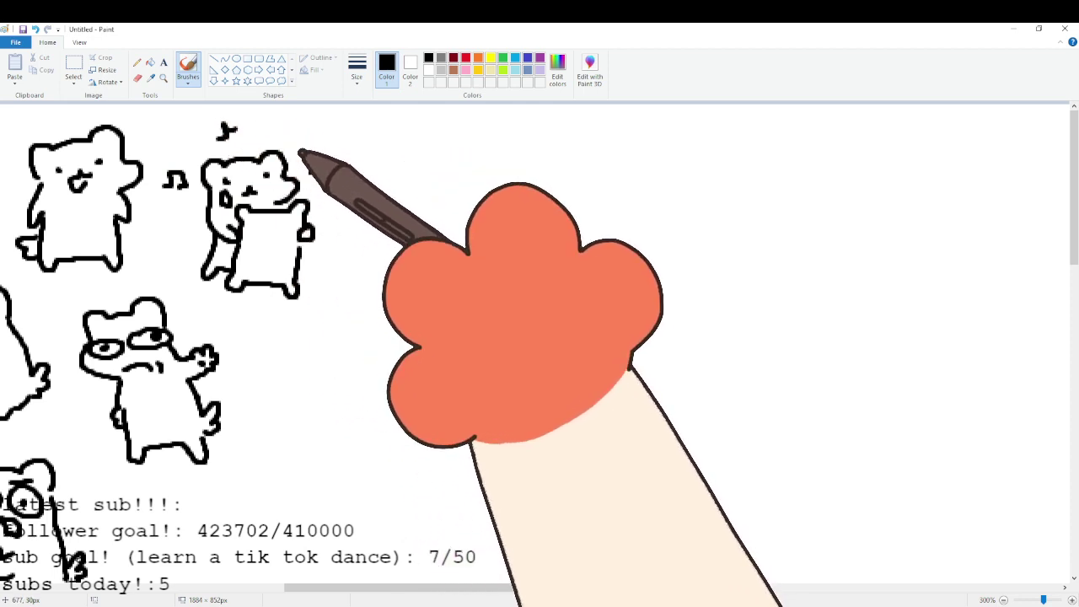
Draw a frowning head with oval eyes and flat eyebrows below the animal with musical notes.
{"action": "left_click_drag", "start_coordinate": [314, 588], "coordinate": [359, 580]}
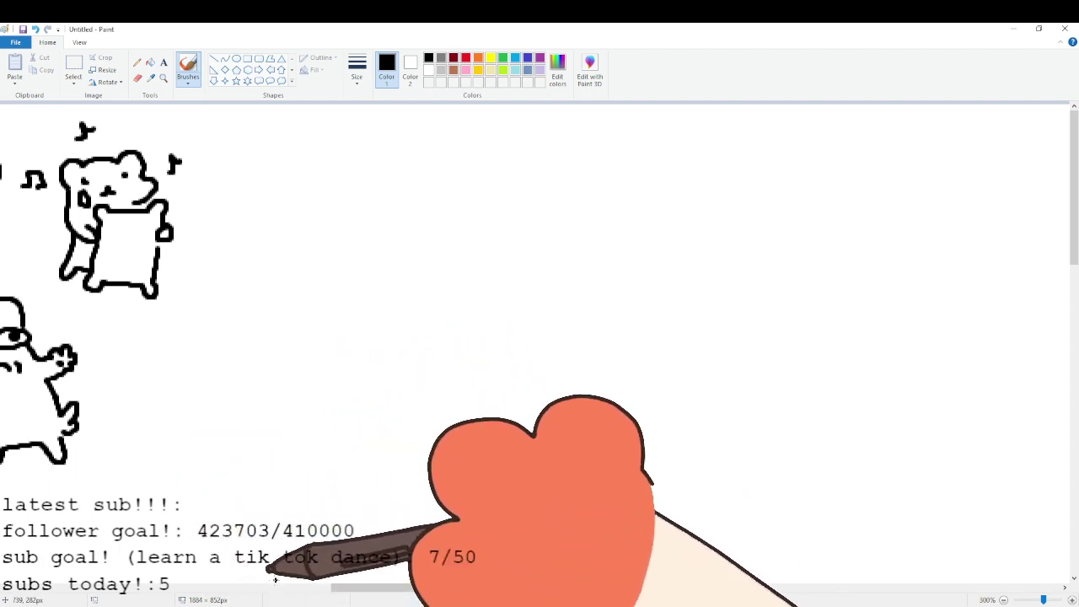
{"action": "left_click_drag", "start_coordinate": [346, 588], "coordinate": [346, 589]}
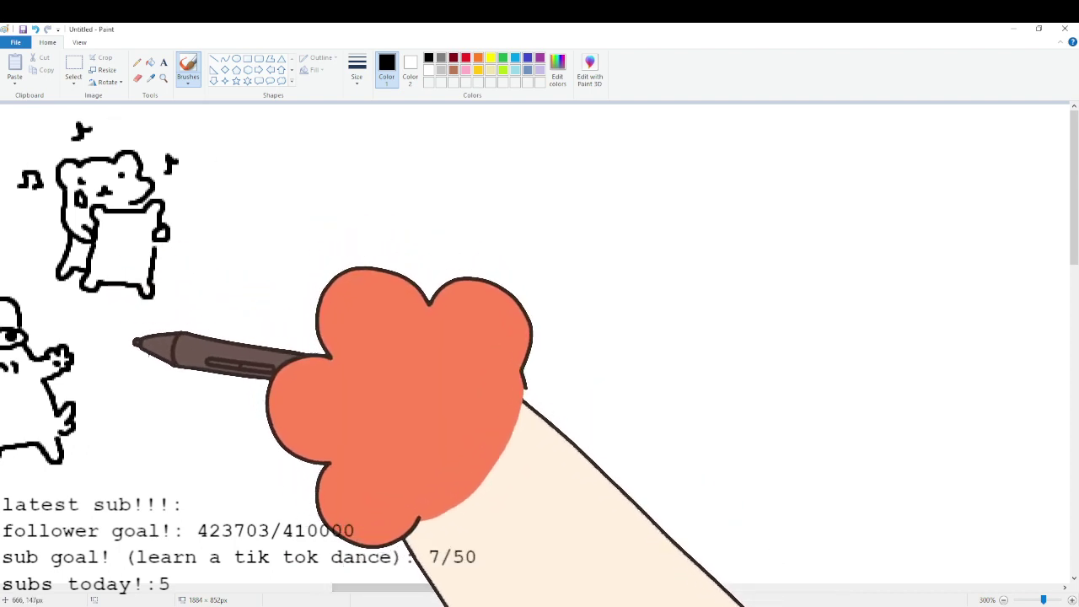
{"action": "mouse_move", "coordinate": [149, 352]}
{"action": "left_mouse_down"}
{"action": "mouse_move", "coordinate": [163, 320]}
{"action": "mouse_move", "coordinate": [221, 301]}
{"action": "mouse_move", "coordinate": [137, 345]}
{"action": "mouse_move", "coordinate": [192, 386]}
{"action": "mouse_move", "coordinate": [146, 348]}
{"action": "mouse_move", "coordinate": [199, 355]}
{"action": "mouse_move", "coordinate": [211, 340]}
{"action": "mouse_move", "coordinate": [174, 329]}
{"action": "mouse_move", "coordinate": [220, 327]}
{"action": "left_mouse_up"}
{"action": "left_click", "coordinate": [165, 355]}
{"action": "left_click", "coordinate": [219, 350]}
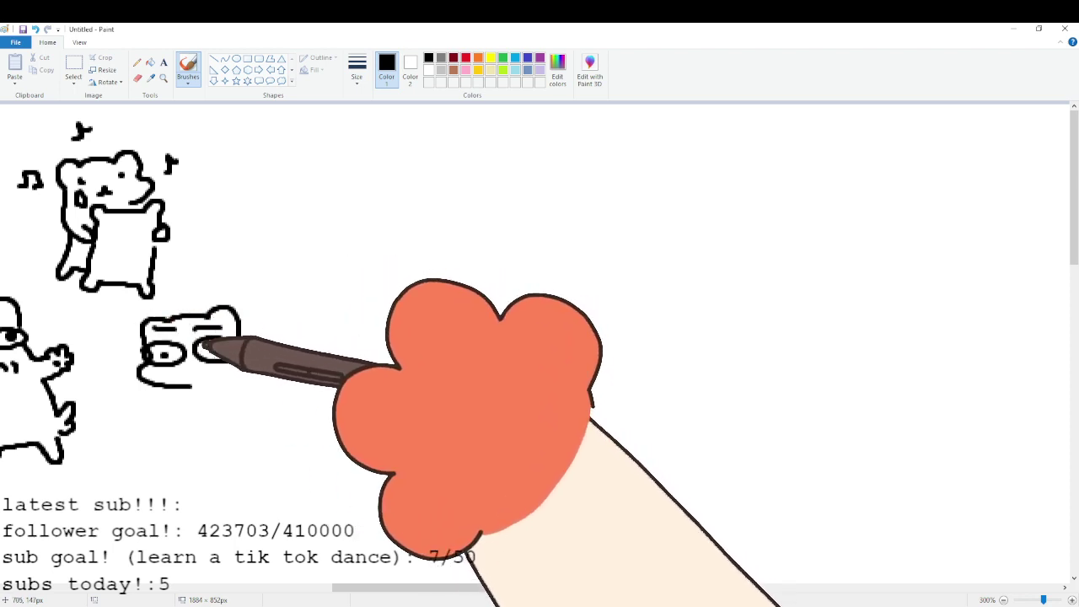
{"action": "left_click_drag", "start_coordinate": [184, 376], "coordinate": [210, 382]}
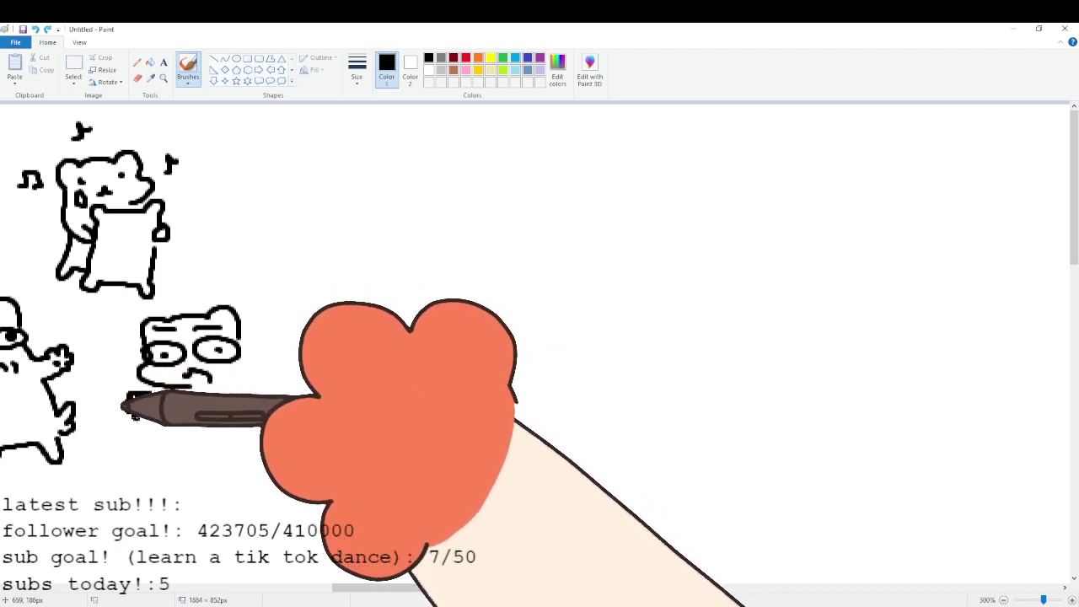
Draw two outstretched arms with open paws, a body with legs and a tail for the frowning oval-eyed animal.
{"action": "mouse_move", "coordinate": [241, 344]}
{"action": "left_mouse_down"}
{"action": "mouse_move", "coordinate": [265, 324]}
{"action": "mouse_move", "coordinate": [287, 328]}
{"action": "mouse_move", "coordinate": [271, 368]}
{"action": "left_mouse_up"}
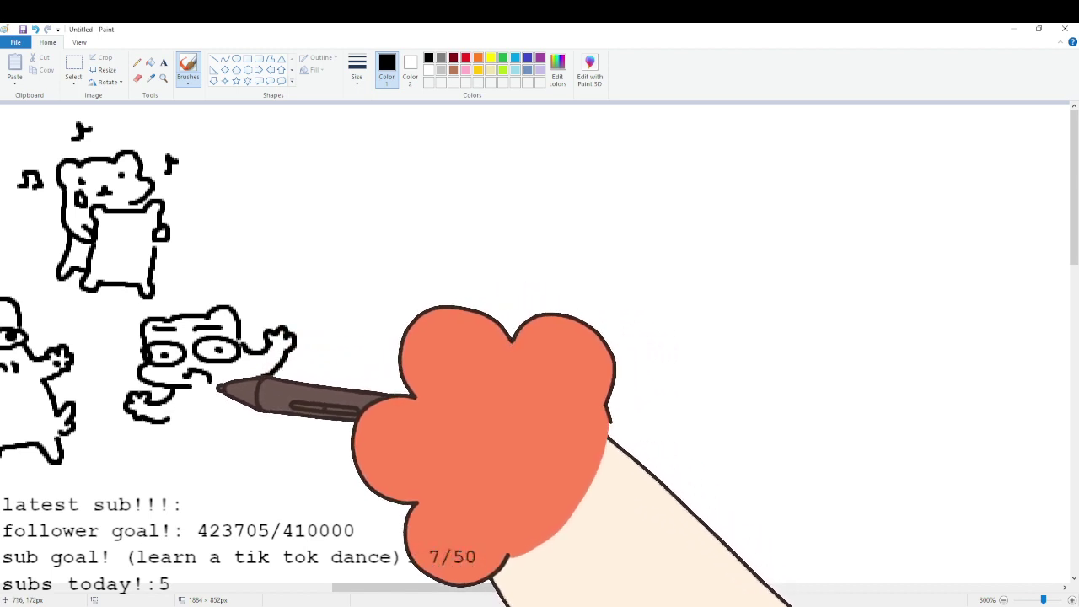
{"action": "left_click_drag", "start_coordinate": [169, 419], "coordinate": [179, 434]}
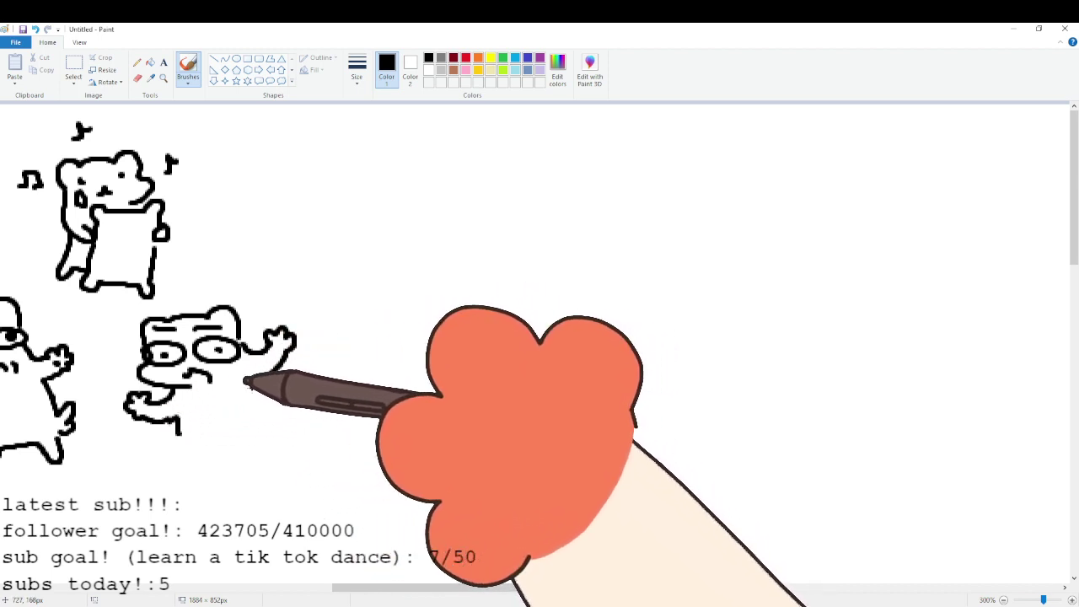
{"action": "mouse_move", "coordinate": [173, 416]}
{"action": "left_mouse_down"}
{"action": "mouse_move", "coordinate": [182, 485]}
{"action": "mouse_move", "coordinate": [234, 461]}
{"action": "mouse_move", "coordinate": [262, 477]}
{"action": "mouse_move", "coordinate": [265, 449]}
{"action": "left_mouse_up"}
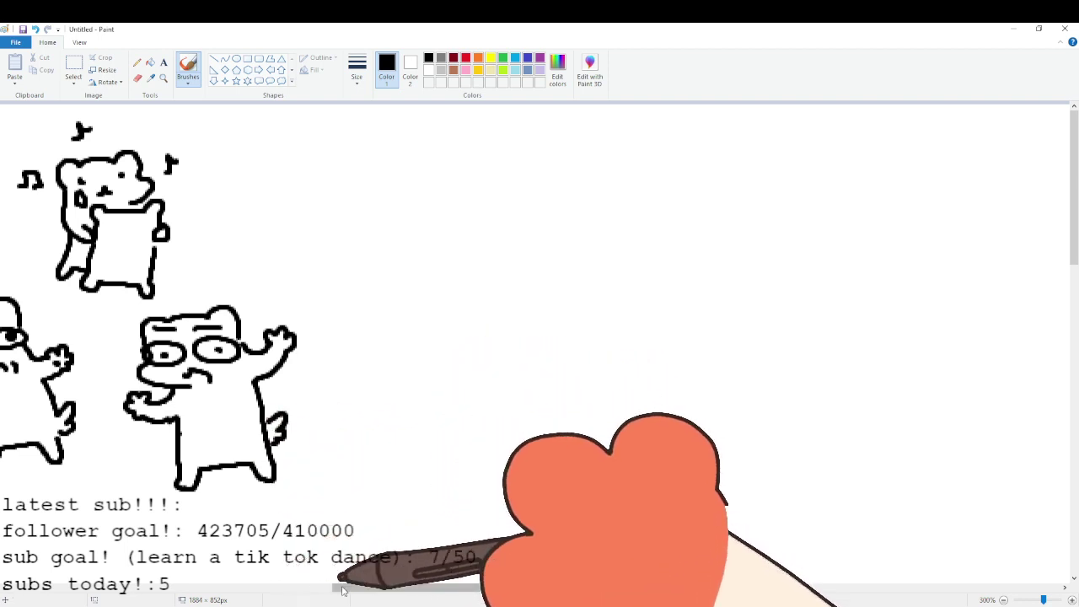
Draw a happy open-mouthed animal with dot eyes, both arms reaching forward and a tail beside the one holding a cup.
{"action": "scroll", "coordinate": [261, 515], "scroll_direction": "left", "scroll_amount": 6}
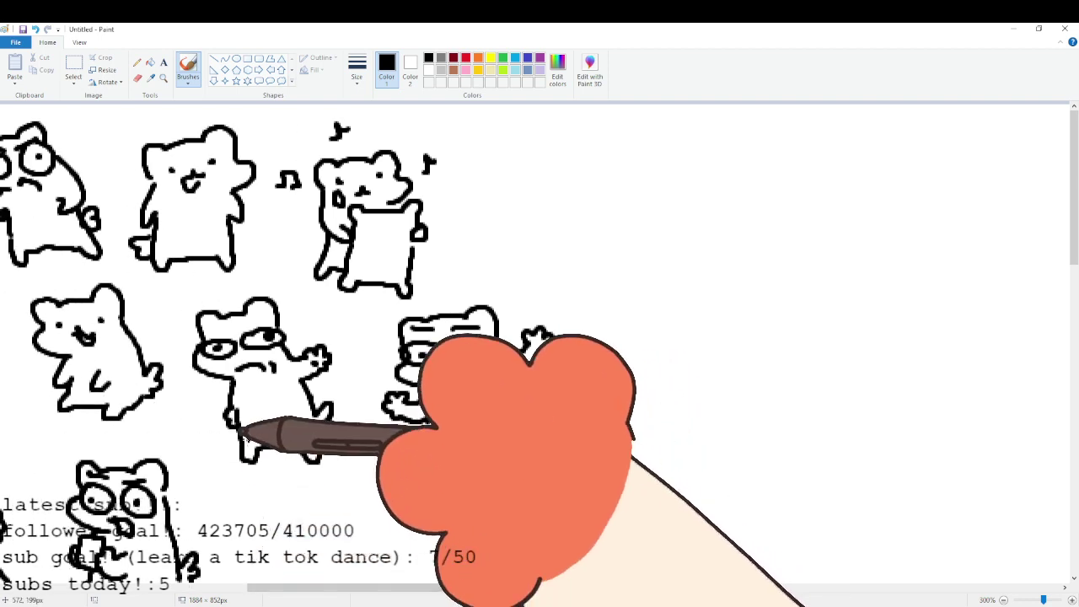
{"action": "scroll", "coordinate": [540, 338], "scroll_direction": "down", "scroll_amount": 5}
{"action": "scroll", "coordinate": [540, 338], "scroll_direction": "up", "scroll_amount": 3}
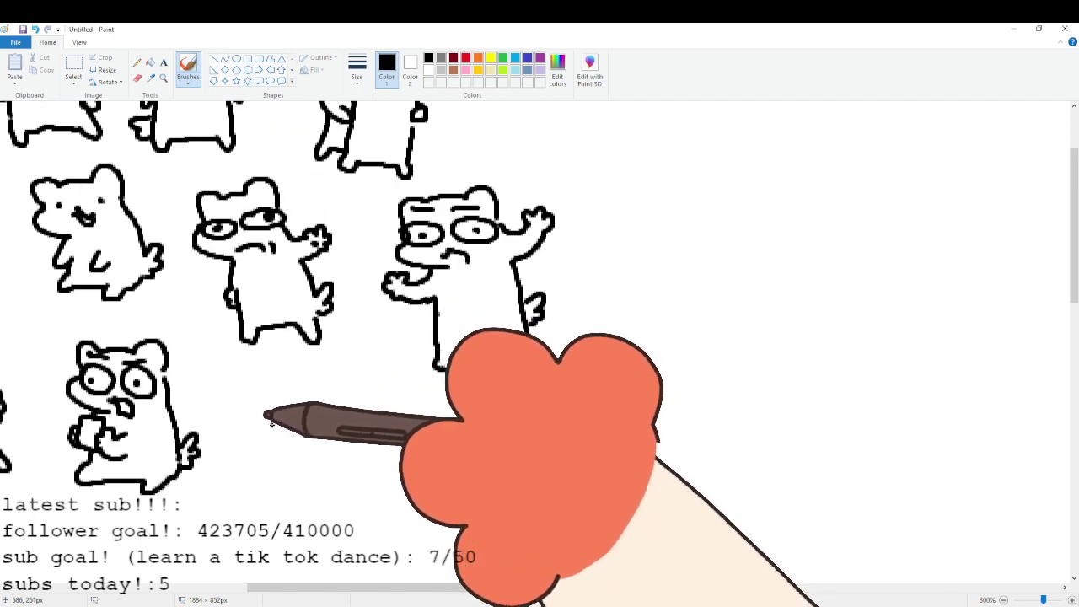
{"action": "mouse_move", "coordinate": [278, 389]}
{"action": "left_mouse_down"}
{"action": "mouse_move", "coordinate": [348, 383]}
{"action": "mouse_move", "coordinate": [355, 406]}
{"action": "mouse_move", "coordinate": [269, 423]}
{"action": "mouse_move", "coordinate": [305, 429]}
{"action": "mouse_move", "coordinate": [298, 409]}
{"action": "mouse_move", "coordinate": [339, 407]}
{"action": "mouse_move", "coordinate": [305, 434]}
{"action": "left_mouse_up"}
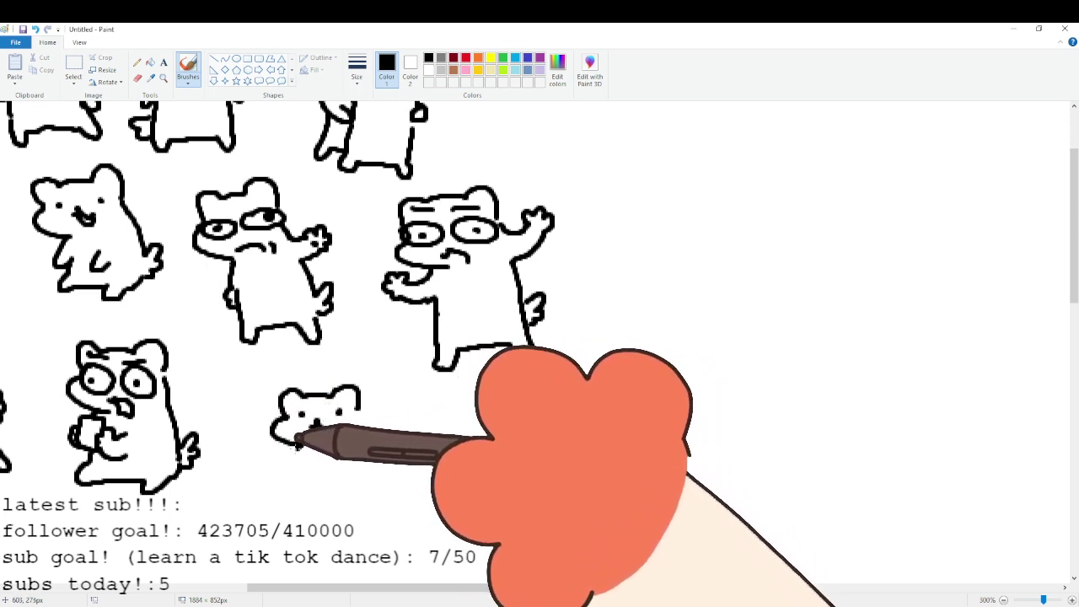
{"action": "mouse_move", "coordinate": [277, 469]}
{"action": "left_mouse_down"}
{"action": "mouse_move", "coordinate": [332, 450]}
{"action": "mouse_move", "coordinate": [305, 461]}
{"action": "mouse_move", "coordinate": [307, 479]}
{"action": "mouse_move", "coordinate": [347, 476]}
{"action": "left_mouse_up"}
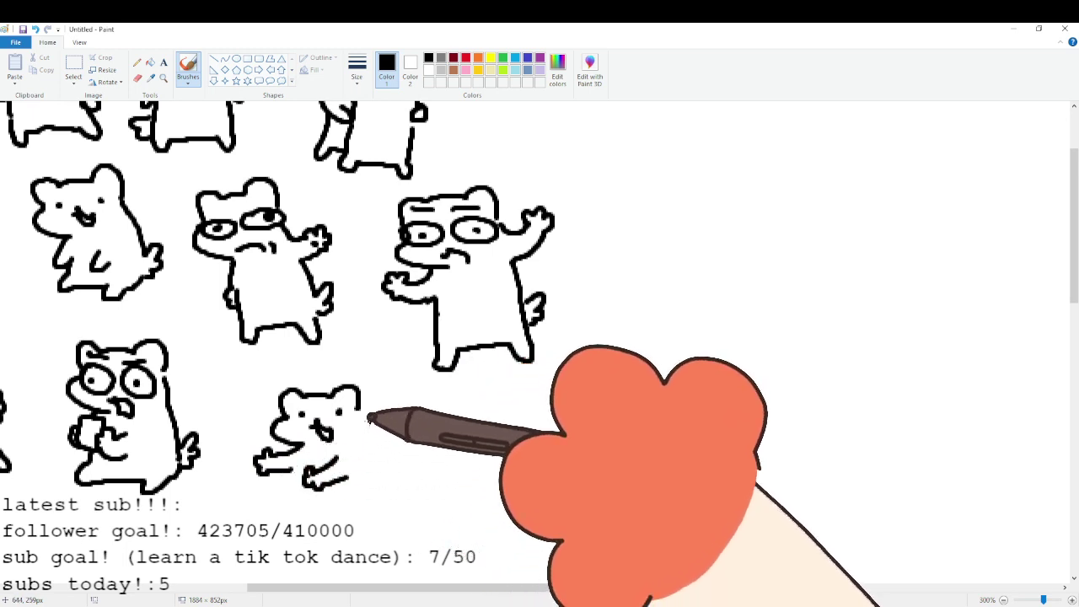
{"action": "left_click_drag", "start_coordinate": [357, 412], "coordinate": [374, 465]}
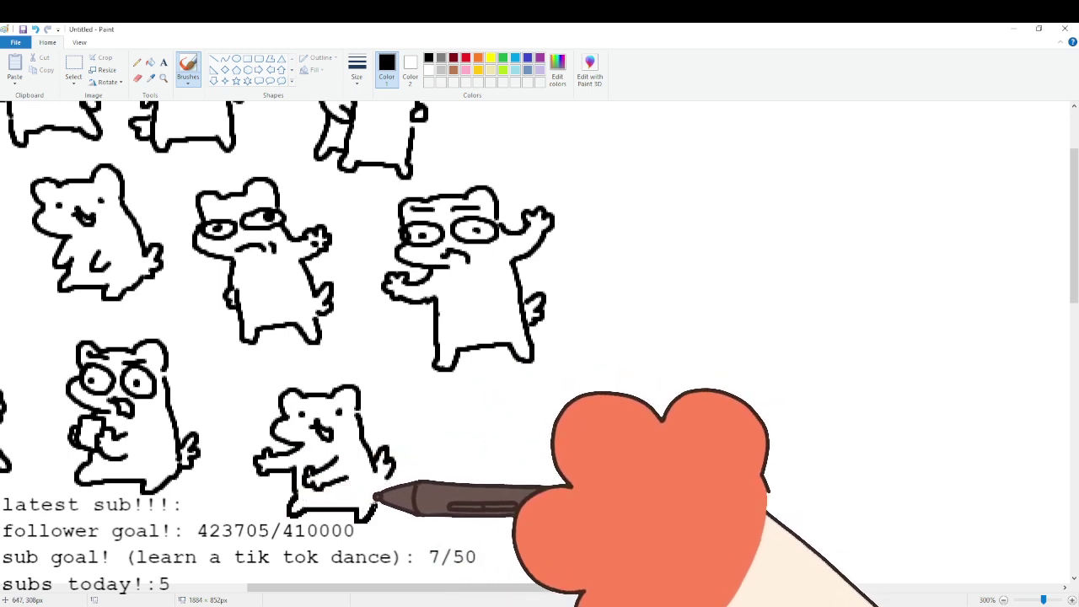
{"action": "left_click_drag", "start_coordinate": [420, 588], "coordinate": [499, 549]}
{"action": "scroll", "coordinate": [469, 411], "scroll_direction": "up", "scroll_amount": 3}
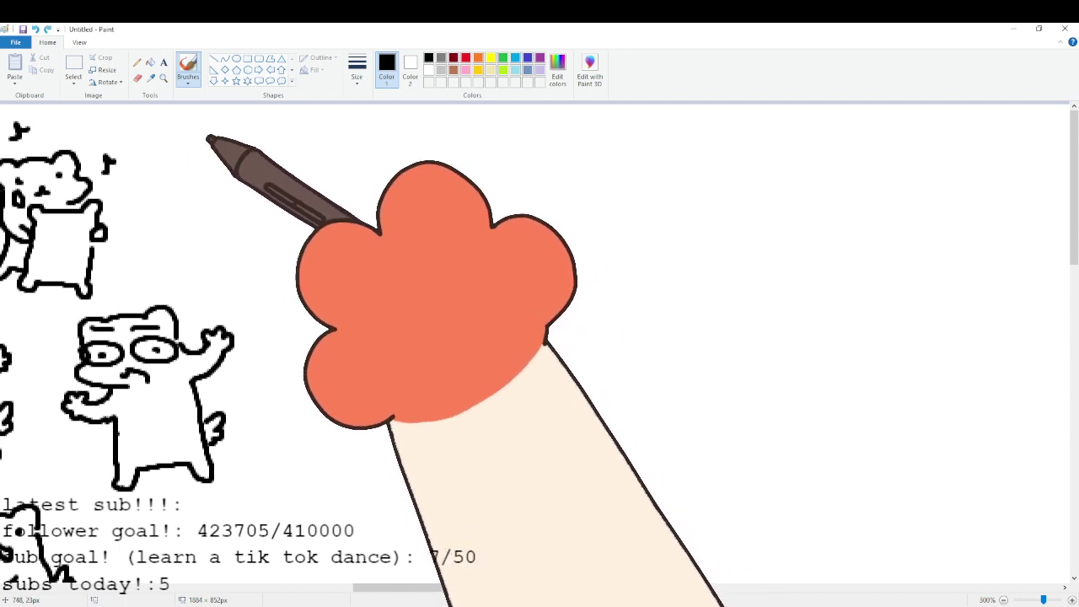
{"action": "mouse_move", "coordinate": [224, 144]}
{"action": "left_mouse_down"}
{"action": "mouse_move", "coordinate": [271, 150]}
{"action": "mouse_move", "coordinate": [215, 184]}
{"action": "left_mouse_up"}
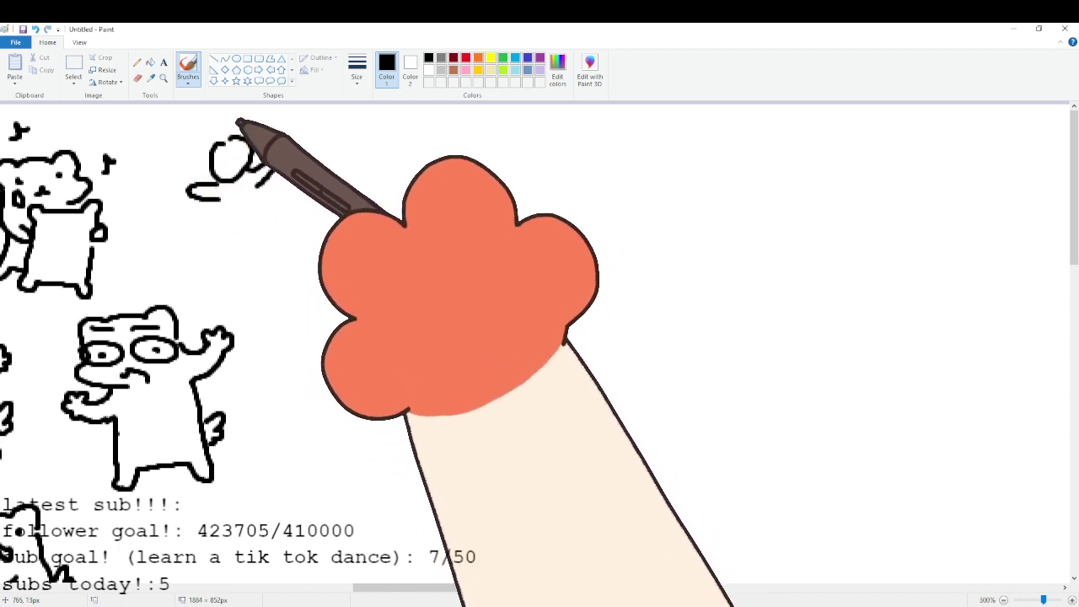
{"action": "left_click_drag", "start_coordinate": [334, 134], "coordinate": [331, 135]}
{"action": "mouse_move", "coordinate": [322, 159]}
{"action": "left_mouse_down"}
{"action": "mouse_move", "coordinate": [308, 158]}
{"action": "mouse_move", "coordinate": [299, 176]}
{"action": "mouse_move", "coordinate": [352, 198]}
{"action": "mouse_move", "coordinate": [359, 215]}
{"action": "left_mouse_up"}
{"action": "left_click_drag", "start_coordinate": [316, 185], "coordinate": [312, 218]}
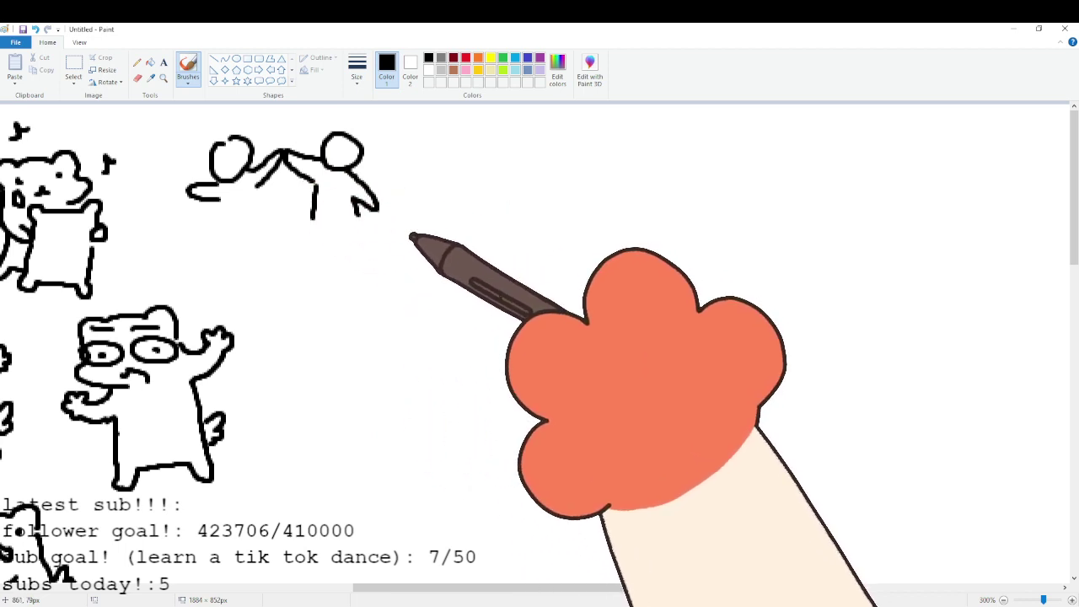
{"action": "mouse_move", "coordinate": [382, 271]}
{"action": "left_mouse_down"}
{"action": "mouse_move", "coordinate": [409, 287]}
{"action": "mouse_move", "coordinate": [385, 275]}
{"action": "left_mouse_up"}
{"action": "mouse_move", "coordinate": [346, 331]}
{"action": "left_mouse_down"}
{"action": "mouse_move", "coordinate": [375, 358]}
{"action": "mouse_move", "coordinate": [412, 368]}
{"action": "left_mouse_up"}
{"action": "mouse_move", "coordinate": [421, 273]}
{"action": "left_mouse_down"}
{"action": "mouse_move", "coordinate": [441, 299]}
{"action": "mouse_move", "coordinate": [421, 272]}
{"action": "left_mouse_up"}
{"action": "left_click_drag", "start_coordinate": [441, 307], "coordinate": [462, 318]}
{"action": "key", "text": "ctrl+z"}
{"action": "key", "text": "ctrl+z"}
{"action": "key", "text": "ctrl+z"}
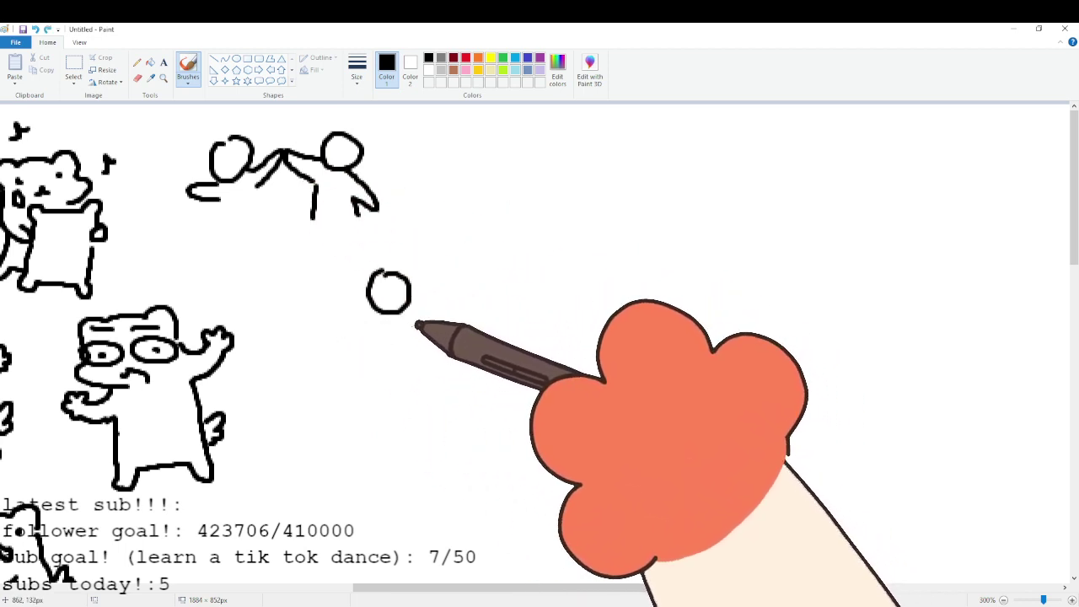
{"action": "key", "text": "ctrl+z"}
{"action": "key", "text": "ctrl+z"}
{"action": "key", "text": "ctrl+z"}
{"action": "key", "text": "ctrl+z"}
{"action": "key", "text": "ctrl+z"}
{"action": "key", "text": "ctrl+z"}
{"action": "key", "text": "ctrl+z"}
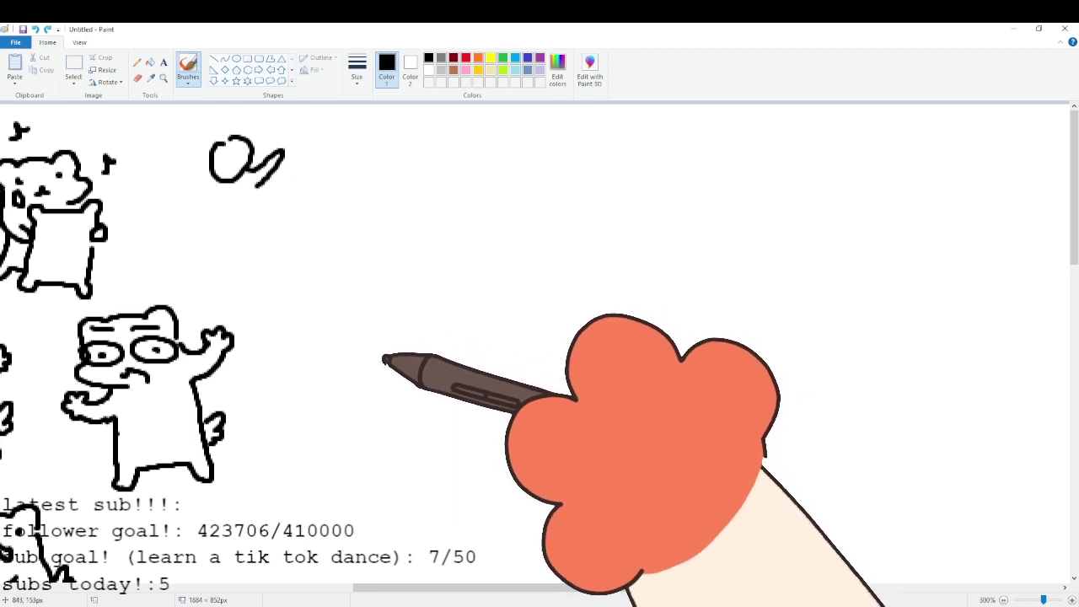
{"action": "key", "text": "ctrl+z"}
{"action": "key", "text": "ctrl+z"}
Draw a frowning animal with oval eyes, hands on hips and a tail beside the one with musical notes.
{"action": "mouse_move", "coordinate": [384, 588]}
{"action": "left_mouse_down"}
{"action": "mouse_move", "coordinate": [331, 580]}
{"action": "mouse_move", "coordinate": [355, 581]}
{"action": "left_mouse_up"}
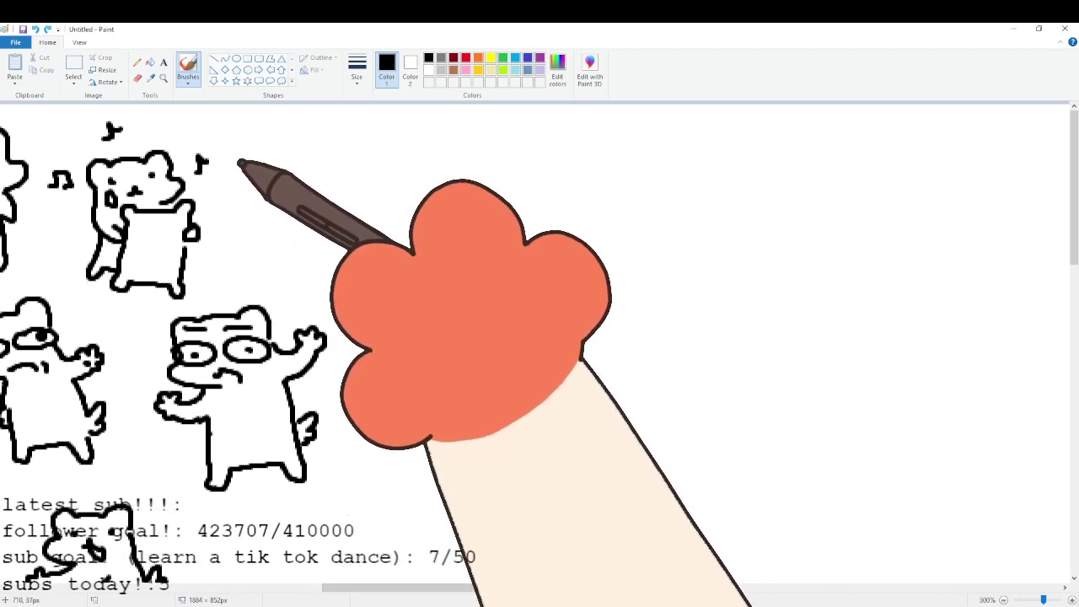
{"action": "mouse_move", "coordinate": [246, 167]}
{"action": "left_mouse_down"}
{"action": "mouse_move", "coordinate": [308, 131]}
{"action": "mouse_move", "coordinate": [320, 155]}
{"action": "mouse_move", "coordinate": [273, 197]}
{"action": "mouse_move", "coordinate": [273, 171]}
{"action": "mouse_move", "coordinate": [252, 162]}
{"action": "mouse_move", "coordinate": [275, 166]}
{"action": "mouse_move", "coordinate": [264, 174]}
{"action": "mouse_move", "coordinate": [293, 152]}
{"action": "mouse_move", "coordinate": [324, 162]}
{"action": "mouse_move", "coordinate": [254, 153]}
{"action": "mouse_move", "coordinate": [282, 150]}
{"action": "mouse_move", "coordinate": [315, 146]}
{"action": "left_mouse_up"}
{"action": "left_click", "coordinate": [313, 163]}
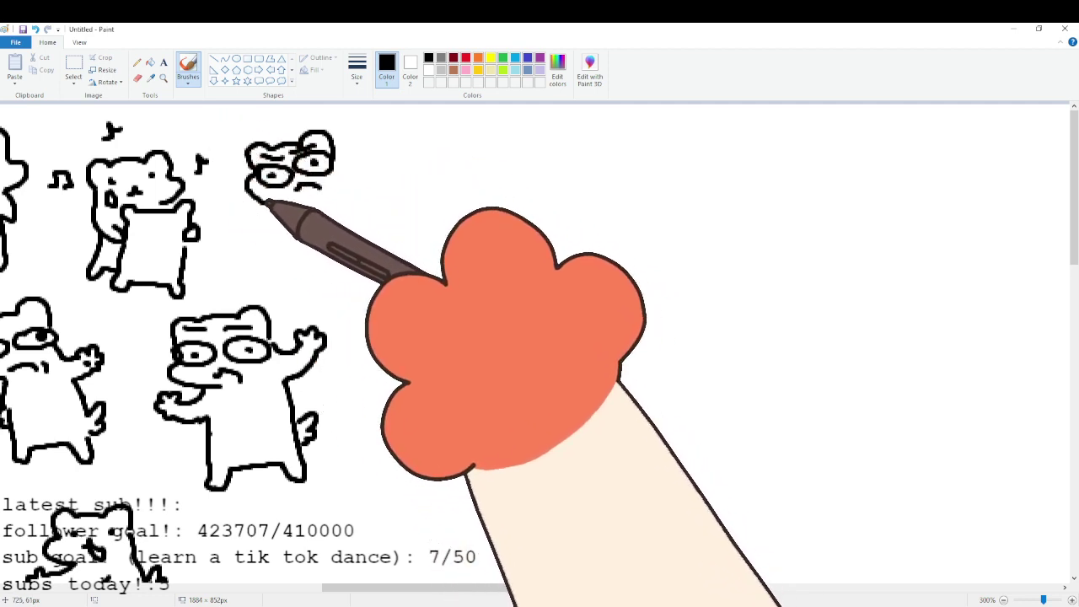
{"action": "left_click_drag", "start_coordinate": [261, 227], "coordinate": [288, 221]}
{"action": "mouse_move", "coordinate": [334, 165]}
{"action": "left_mouse_down"}
{"action": "mouse_move", "coordinate": [353, 205]}
{"action": "mouse_move", "coordinate": [342, 197]}
{"action": "left_mouse_up"}
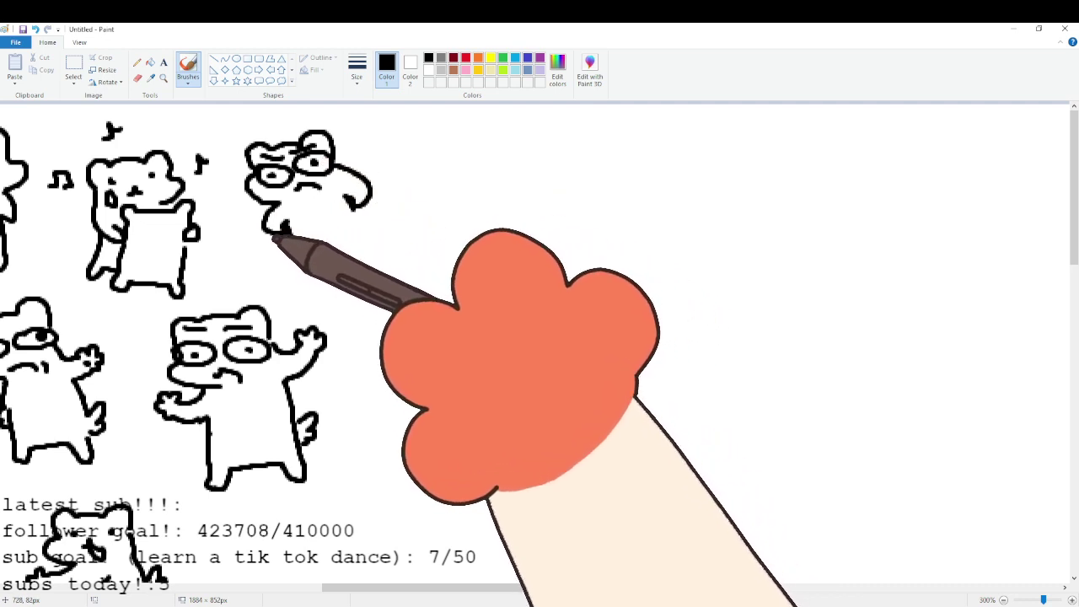
{"action": "mouse_move", "coordinate": [283, 254]}
{"action": "left_mouse_down"}
{"action": "mouse_move", "coordinate": [346, 248]}
{"action": "mouse_move", "coordinate": [354, 213]}
{"action": "mouse_move", "coordinate": [368, 218]}
{"action": "left_mouse_up"}
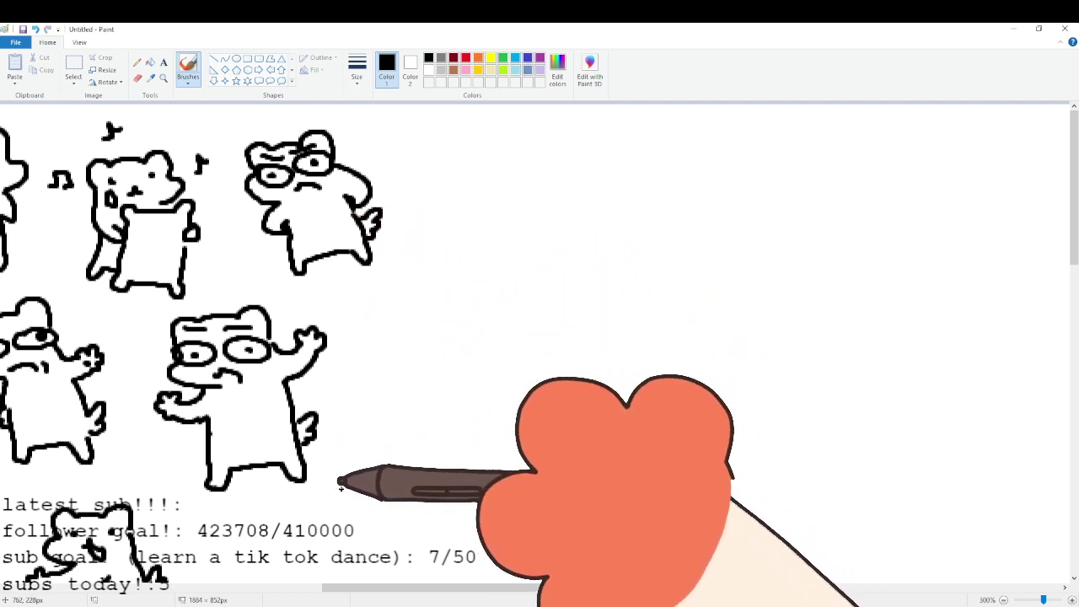
Draw a small frowning animal head with round eyes and two little arms beside the happy animal with arms reaching forward.
{"action": "scroll", "coordinate": [340, 489], "scroll_direction": "down", "scroll_amount": 3}
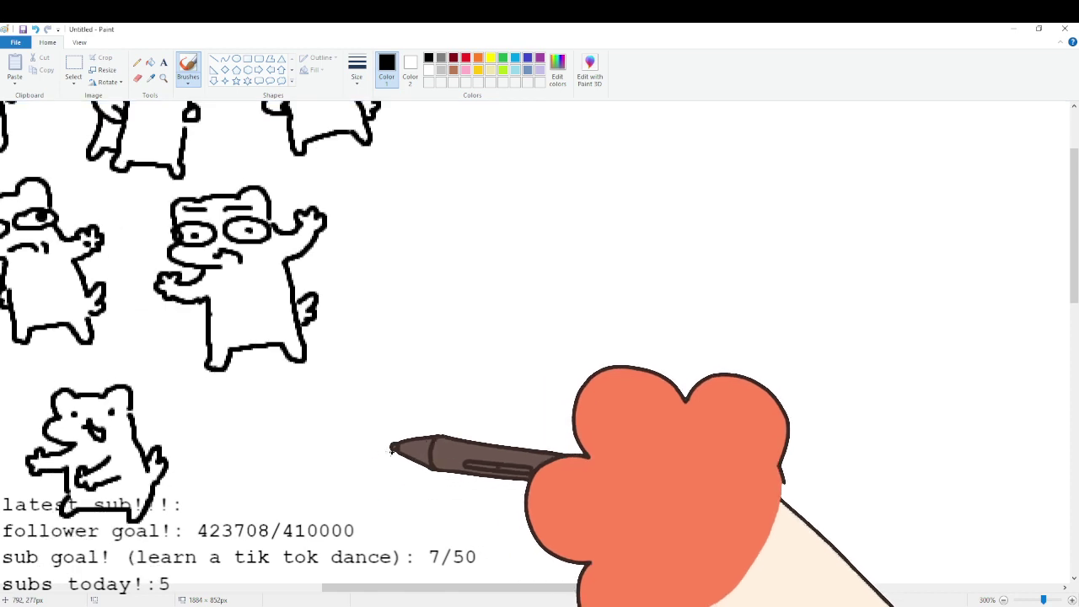
{"action": "scroll", "coordinate": [392, 451], "scroll_direction": "down", "scroll_amount": 1}
{"action": "scroll", "coordinate": [393, 447], "scroll_direction": "up", "scroll_amount": 1}
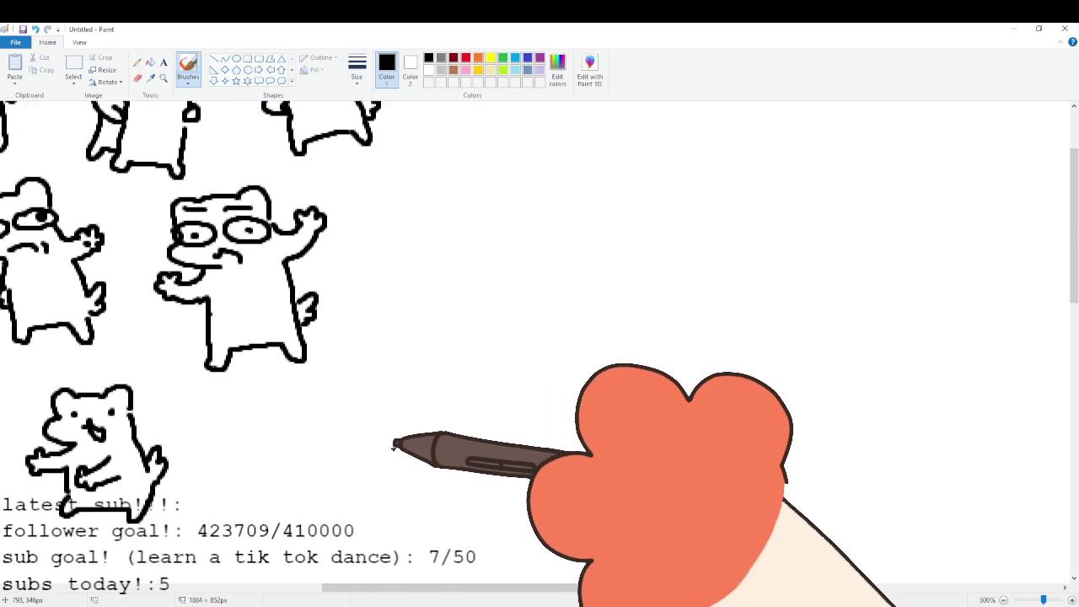
{"action": "mouse_move", "coordinate": [275, 425]}
{"action": "left_mouse_down"}
{"action": "mouse_move", "coordinate": [288, 400]}
{"action": "mouse_move", "coordinate": [330, 424]}
{"action": "mouse_move", "coordinate": [280, 439]}
{"action": "mouse_move", "coordinate": [278, 409]}
{"action": "mouse_move", "coordinate": [321, 423]}
{"action": "mouse_move", "coordinate": [313, 415]}
{"action": "mouse_move", "coordinate": [314, 425]}
{"action": "mouse_move", "coordinate": [291, 438]}
{"action": "left_mouse_up"}
{"action": "left_click", "coordinate": [313, 429]}
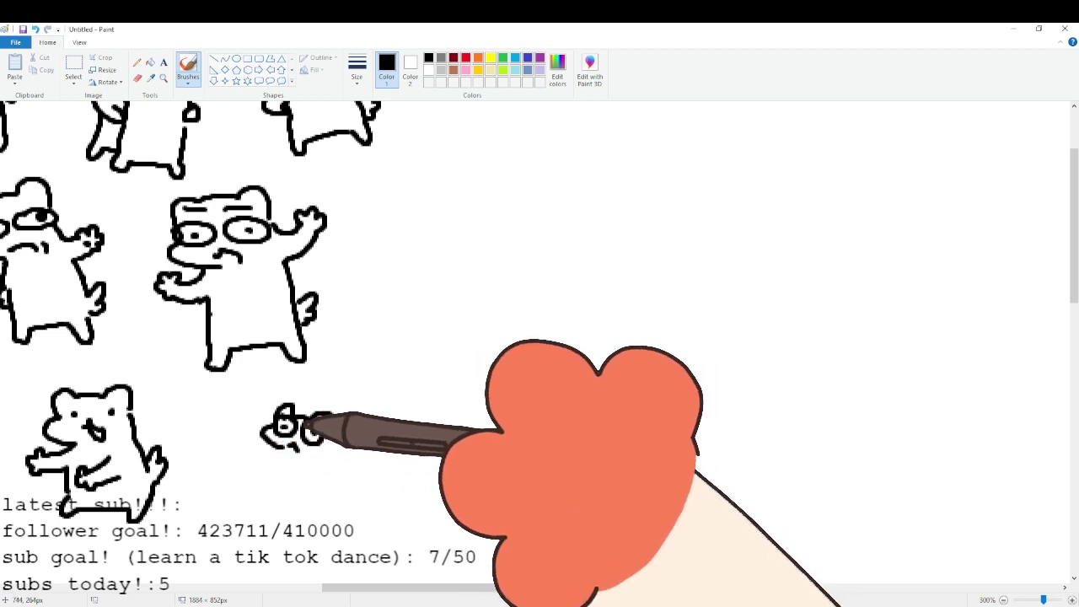
{"action": "left_click_drag", "start_coordinate": [264, 447], "coordinate": [300, 461]}
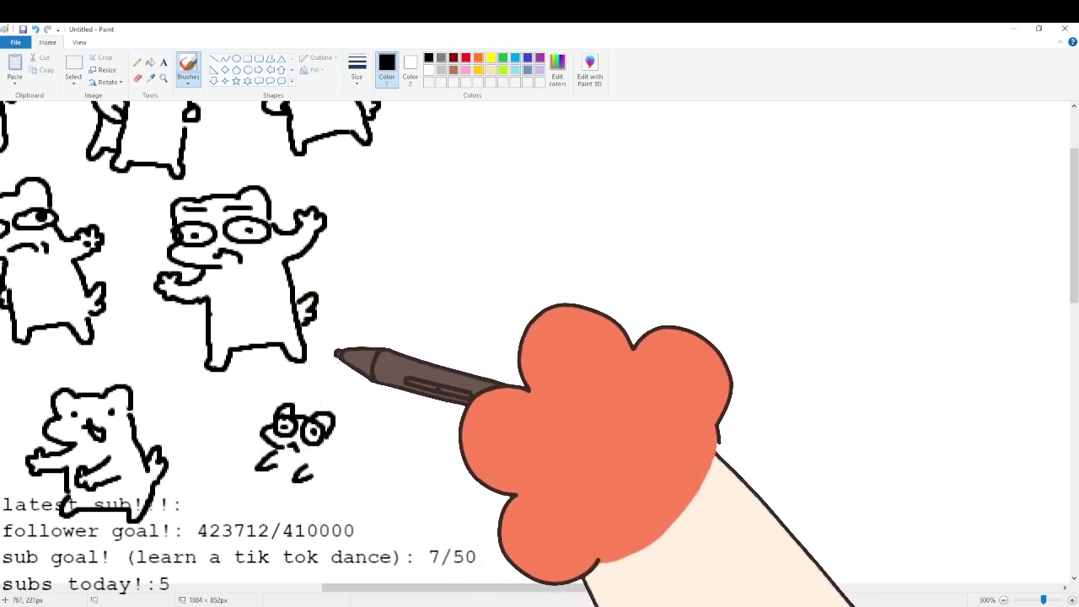
Draw a larger long-snouted creature with dot eyes, legs and a thick tail holding the small animal, and complete the small animal's body.
{"action": "mouse_move", "coordinate": [332, 356]}
{"action": "left_mouse_down"}
{"action": "mouse_move", "coordinate": [312, 399]}
{"action": "mouse_move", "coordinate": [355, 385]}
{"action": "left_mouse_up"}
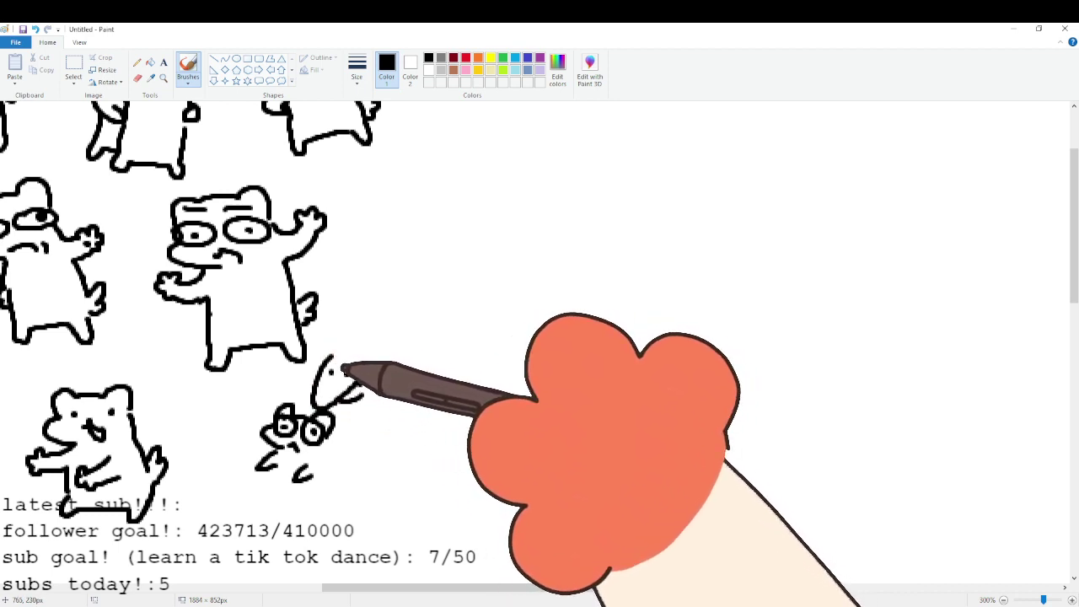
{"action": "mouse_move", "coordinate": [351, 346]}
{"action": "left_mouse_down"}
{"action": "mouse_move", "coordinate": [390, 374]}
{"action": "mouse_move", "coordinate": [392, 403]}
{"action": "mouse_move", "coordinate": [364, 435]}
{"action": "left_mouse_up"}
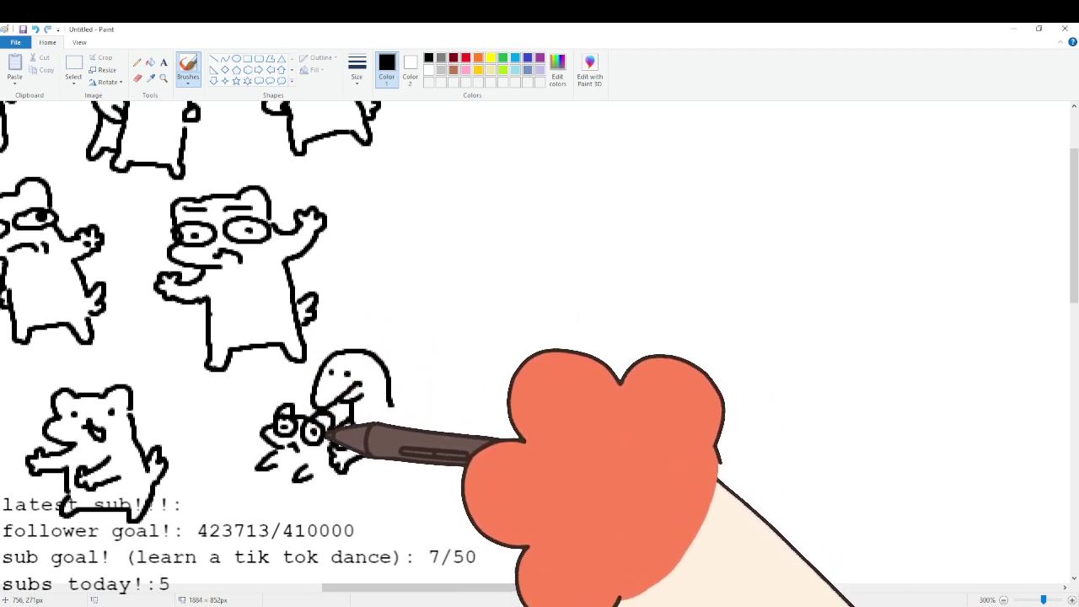
{"action": "mouse_move", "coordinate": [276, 486]}
{"action": "left_mouse_down"}
{"action": "mouse_move", "coordinate": [282, 518]}
{"action": "mouse_move", "coordinate": [319, 505]}
{"action": "left_mouse_up"}
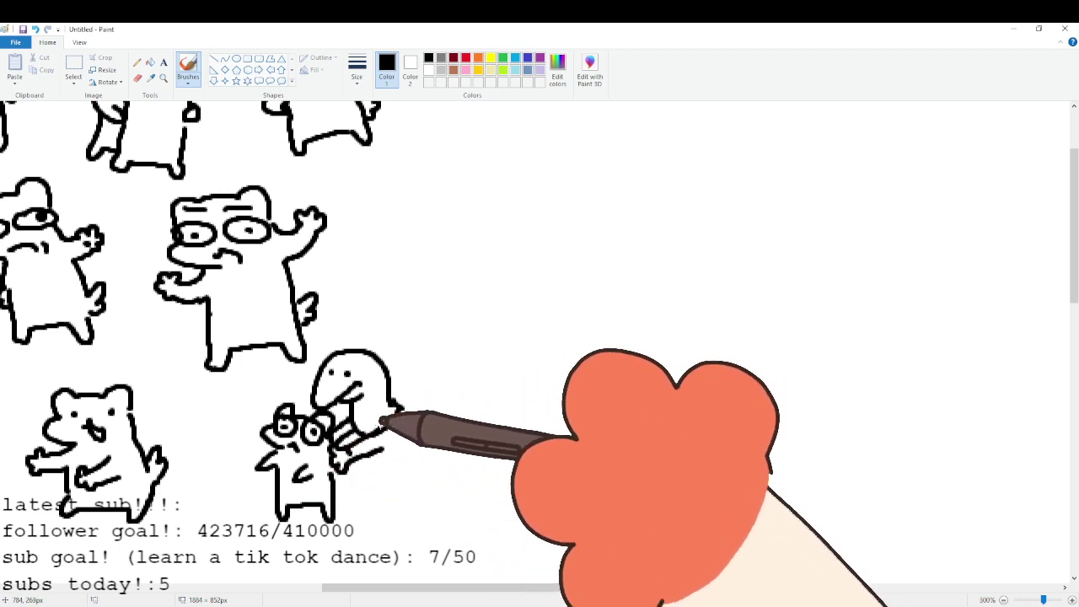
{"action": "left_click_drag", "start_coordinate": [407, 404], "coordinate": [422, 445]}
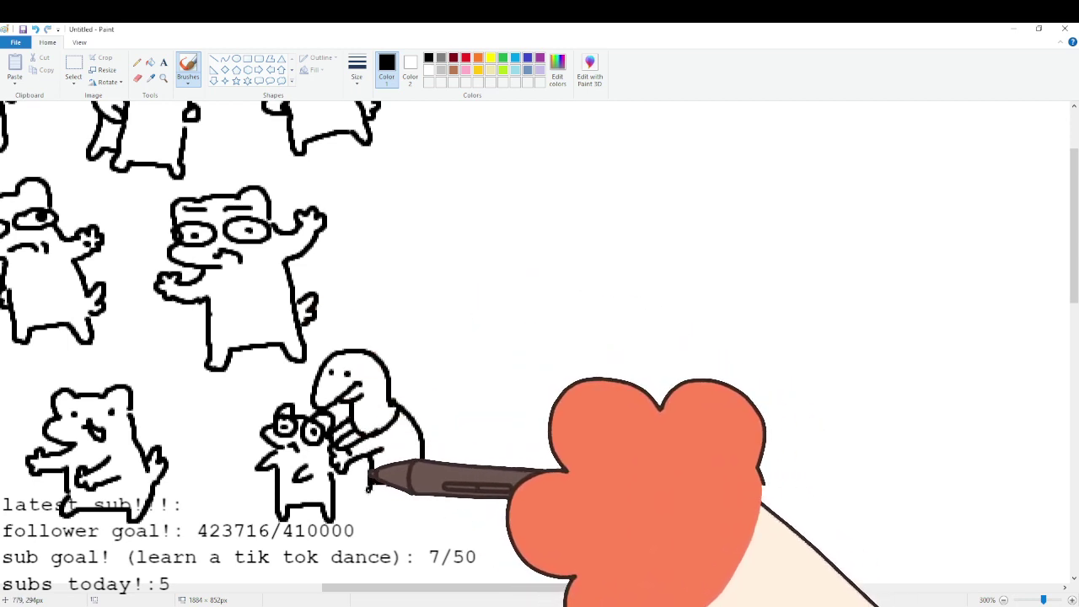
{"action": "mouse_move", "coordinate": [395, 496]}
{"action": "left_mouse_down"}
{"action": "mouse_move", "coordinate": [417, 526]}
{"action": "mouse_move", "coordinate": [431, 504]}
{"action": "mouse_move", "coordinate": [427, 460]}
{"action": "mouse_move", "coordinate": [484, 492]}
{"action": "mouse_move", "coordinate": [479, 504]}
{"action": "mouse_move", "coordinate": [428, 493]}
{"action": "left_mouse_up"}
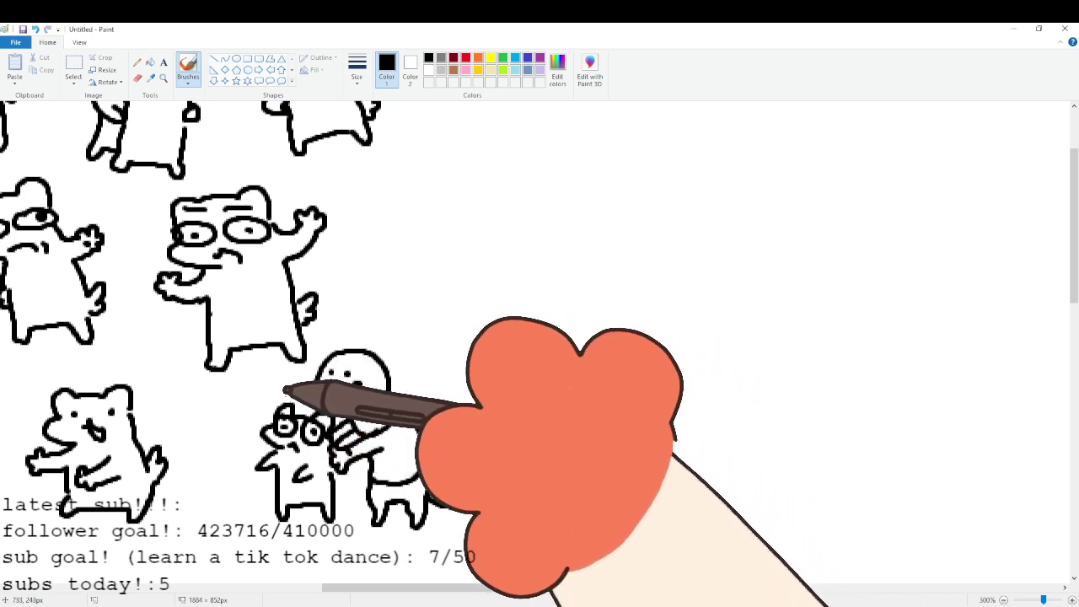
{"action": "scroll", "coordinate": [337, 384], "scroll_direction": "down", "scroll_amount": 3}
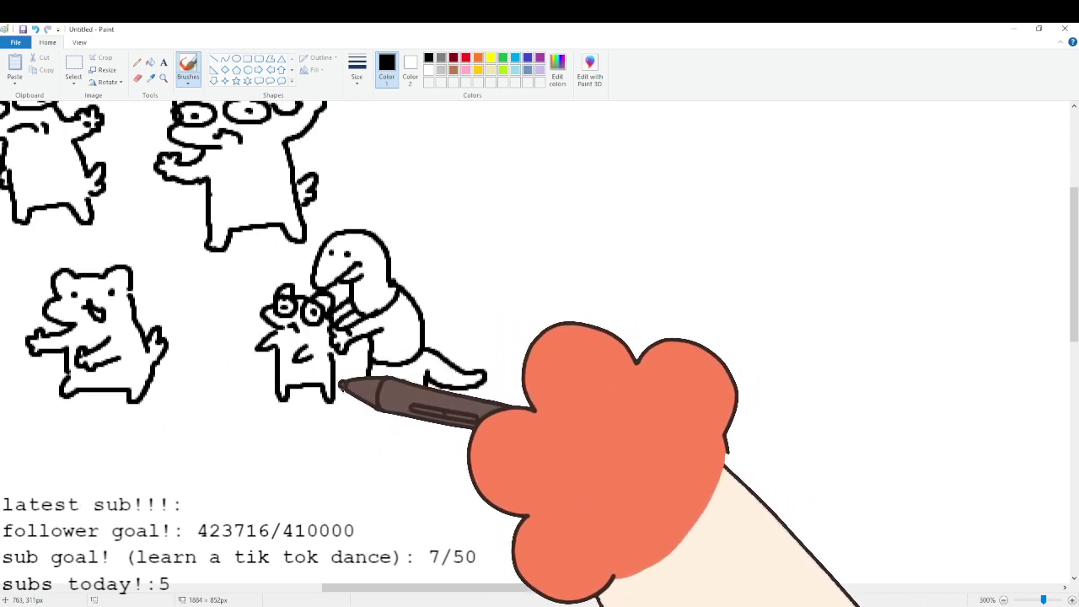
{"action": "scroll", "coordinate": [413, 403], "scroll_direction": "up", "scroll_amount": 6}
{"action": "scroll", "coordinate": [418, 397], "scroll_direction": "down", "scroll_amount": 3}
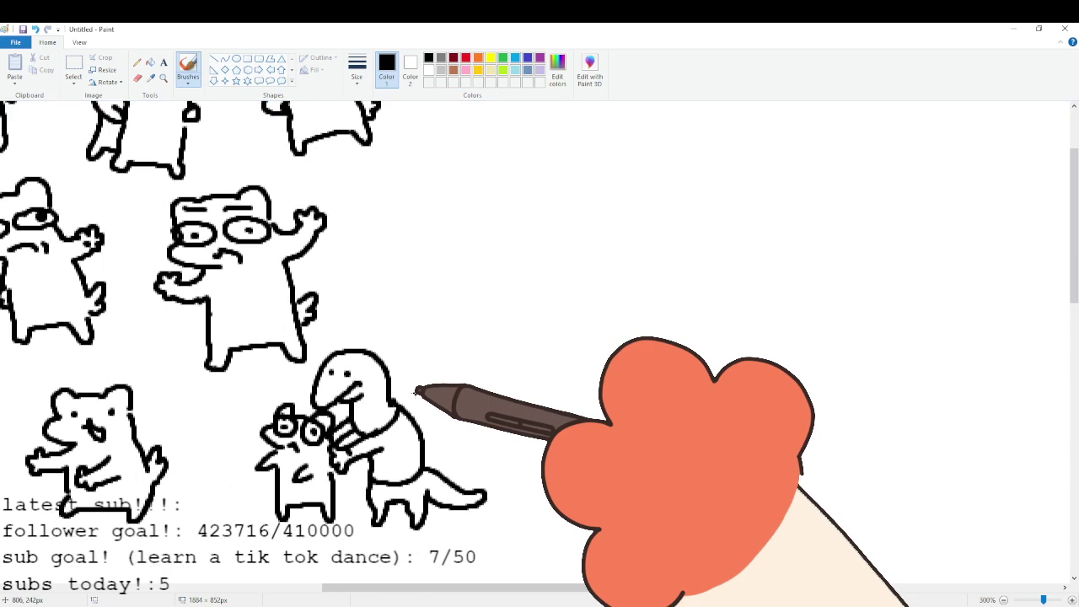
{"action": "scroll", "coordinate": [418, 390], "scroll_direction": "up", "scroll_amount": 3}
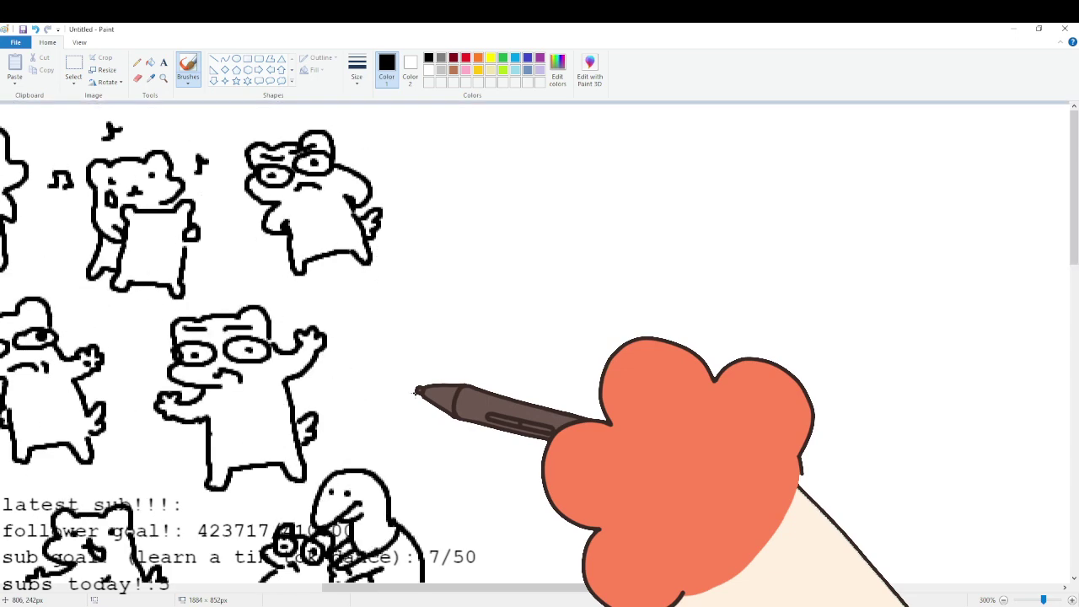
{"action": "mouse_move", "coordinate": [410, 374]}
{"action": "left_mouse_down"}
{"action": "mouse_move", "coordinate": [391, 340]}
{"action": "mouse_move", "coordinate": [407, 327]}
{"action": "mouse_move", "coordinate": [445, 338]}
{"action": "mouse_move", "coordinate": [354, 386]}
{"action": "mouse_move", "coordinate": [458, 393]}
{"action": "mouse_move", "coordinate": [461, 323]}
{"action": "mouse_move", "coordinate": [430, 363]}
{"action": "mouse_move", "coordinate": [416, 357]}
{"action": "mouse_move", "coordinate": [402, 385]}
{"action": "mouse_move", "coordinate": [412, 367]}
{"action": "mouse_move", "coordinate": [426, 396]}
{"action": "left_mouse_up"}
{"action": "key", "text": "ctrl+z"}
{"action": "key", "text": "ctrl+z"}
{"action": "key", "text": "ctrl+z"}
{"action": "key", "text": "ctrl+z"}
{"action": "key", "text": "ctrl+z"}
{"action": "key", "text": "ctrl+z"}
{"action": "left_click_drag", "start_coordinate": [412, 351], "coordinate": [435, 367]}
{"action": "mouse_move", "coordinate": [384, 339]}
{"action": "left_mouse_down"}
{"action": "mouse_move", "coordinate": [373, 400]}
{"action": "mouse_move", "coordinate": [404, 313]}
{"action": "mouse_move", "coordinate": [464, 304]}
{"action": "mouse_move", "coordinate": [461, 368]}
{"action": "left_mouse_up"}
{"action": "left_click_drag", "start_coordinate": [361, 379], "coordinate": [391, 378]}
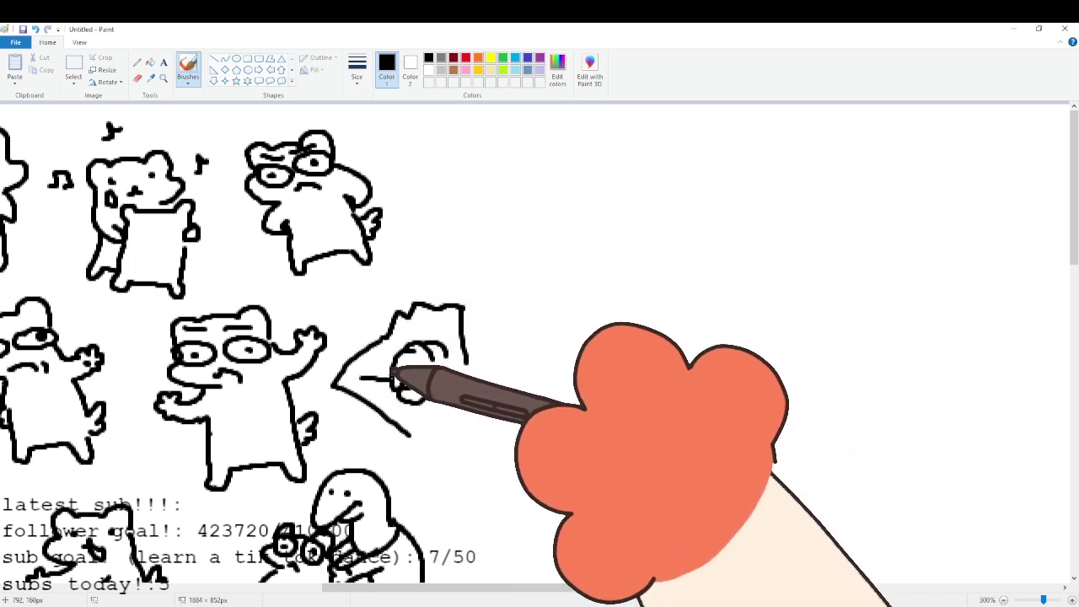
{"action": "left_click_drag", "start_coordinate": [411, 342], "coordinate": [414, 327]}
{"action": "key", "text": "ctrl+z"}
{"action": "key", "text": "ctrl+z"}
{"action": "key", "text": "ctrl+z"}
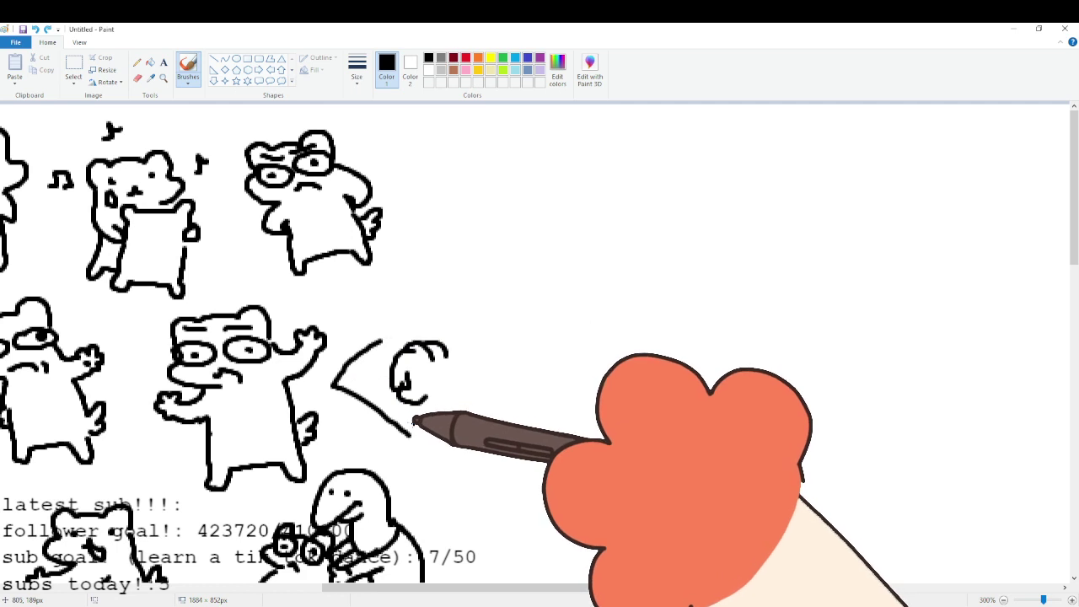
{"action": "key", "text": "ctrl+z"}
{"action": "key", "text": "ctrl+z"}
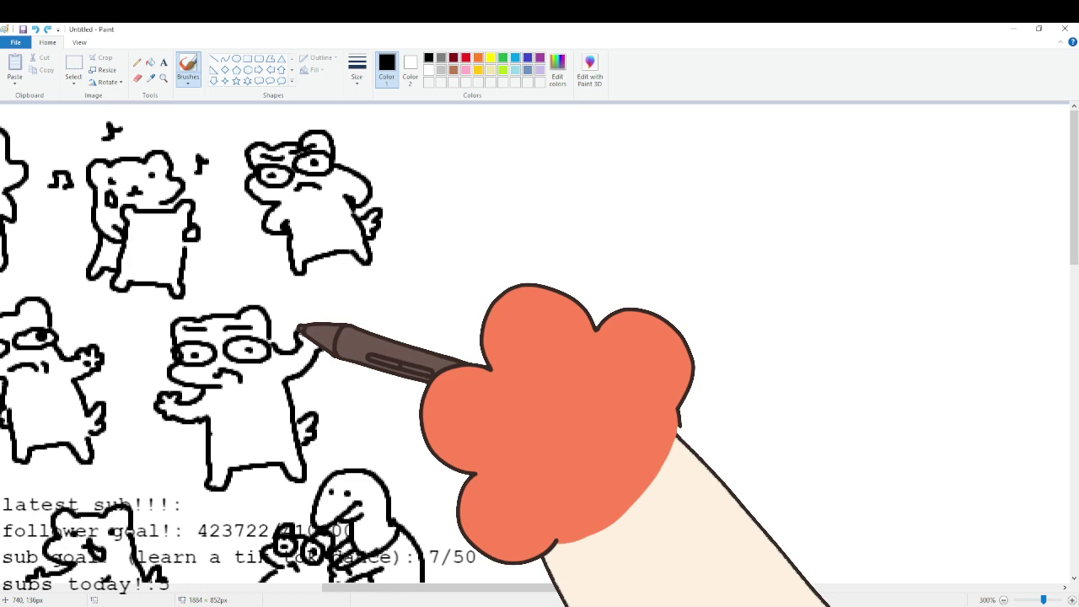
Draw a shocked animal with round eyes, a long open mouth, raised paws and a tail beside the frowning one with outstretched arms.
{"action": "mouse_move", "coordinate": [363, 338]}
{"action": "left_mouse_down"}
{"action": "mouse_move", "coordinate": [379, 308]}
{"action": "mouse_move", "coordinate": [439, 297]}
{"action": "mouse_move", "coordinate": [462, 331]}
{"action": "mouse_move", "coordinate": [433, 348]}
{"action": "left_mouse_up"}
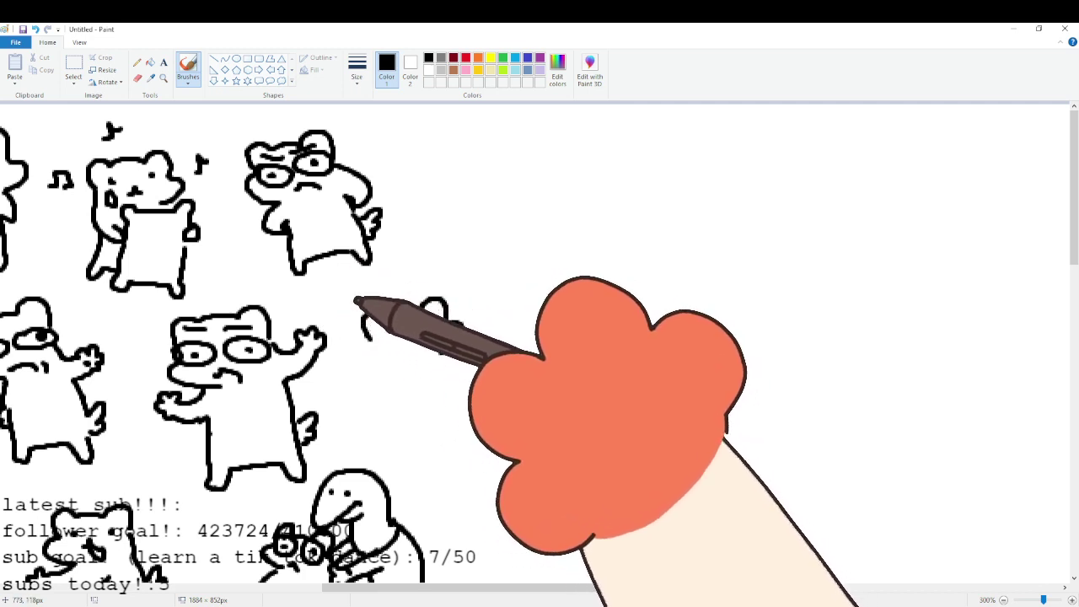
{"action": "mouse_move", "coordinate": [386, 329]}
{"action": "left_mouse_down"}
{"action": "mouse_move", "coordinate": [409, 345]}
{"action": "mouse_move", "coordinate": [436, 330]}
{"action": "mouse_move", "coordinate": [438, 344]}
{"action": "mouse_move", "coordinate": [428, 326]}
{"action": "mouse_move", "coordinate": [417, 383]}
{"action": "mouse_move", "coordinate": [406, 360]}
{"action": "mouse_move", "coordinate": [372, 385]}
{"action": "left_mouse_up"}
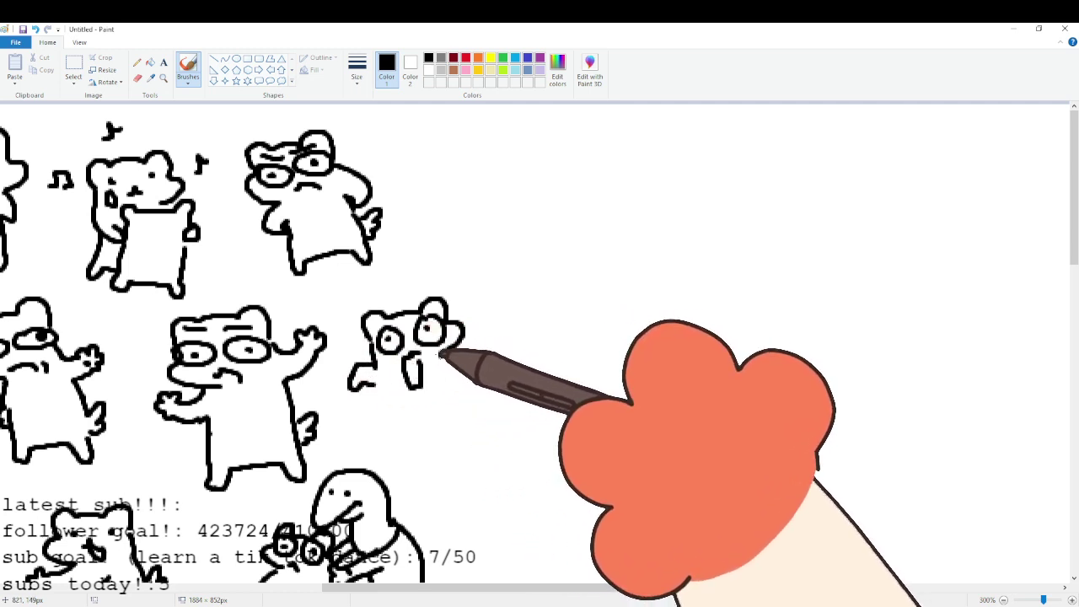
{"action": "mouse_move", "coordinate": [442, 353]}
{"action": "left_mouse_down"}
{"action": "mouse_move", "coordinate": [461, 366]}
{"action": "mouse_move", "coordinate": [445, 370]}
{"action": "mouse_move", "coordinate": [447, 386]}
{"action": "left_mouse_up"}
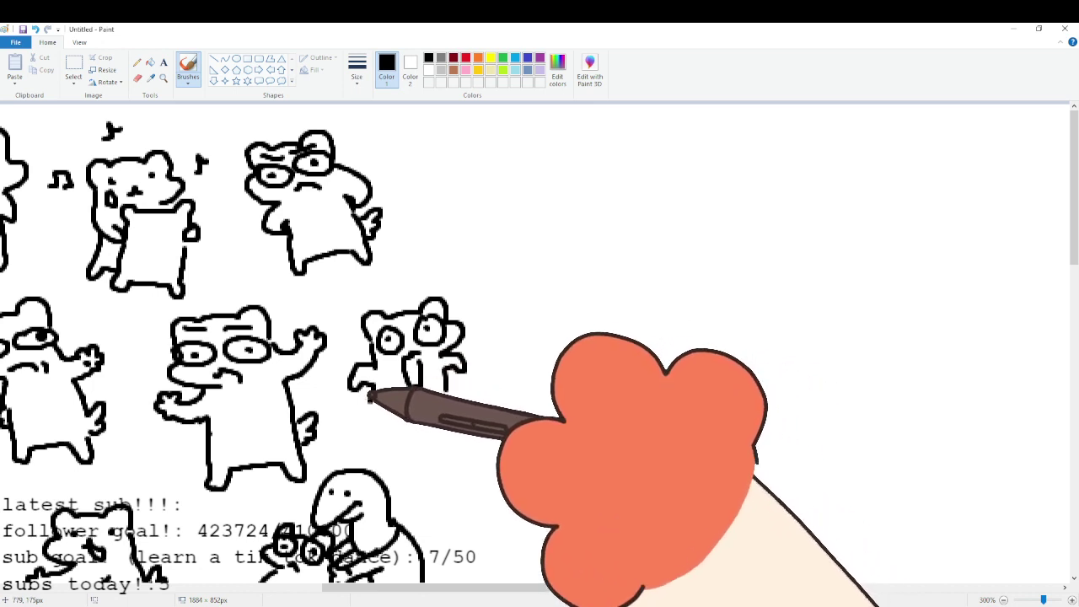
{"action": "mouse_move", "coordinate": [368, 401]}
{"action": "left_mouse_down"}
{"action": "mouse_move", "coordinate": [357, 398]}
{"action": "mouse_move", "coordinate": [357, 414]}
{"action": "mouse_move", "coordinate": [384, 438]}
{"action": "mouse_move", "coordinate": [416, 437]}
{"action": "mouse_move", "coordinate": [440, 410]}
{"action": "left_mouse_up"}
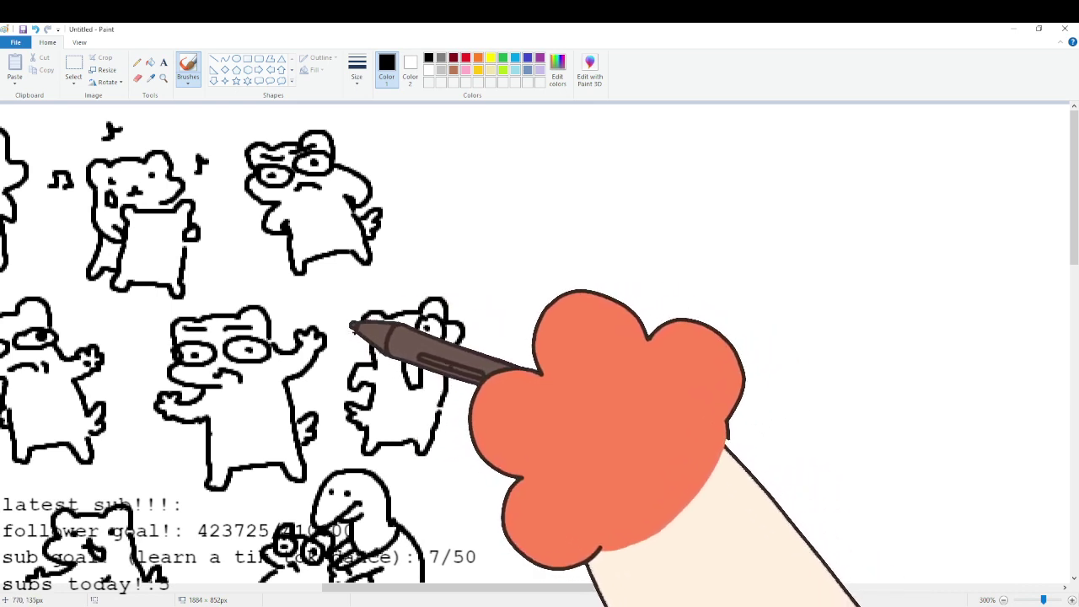
Add light gray wavy trembling lines above the shocked animal's head.
{"action": "left_click", "coordinate": [441, 70]}
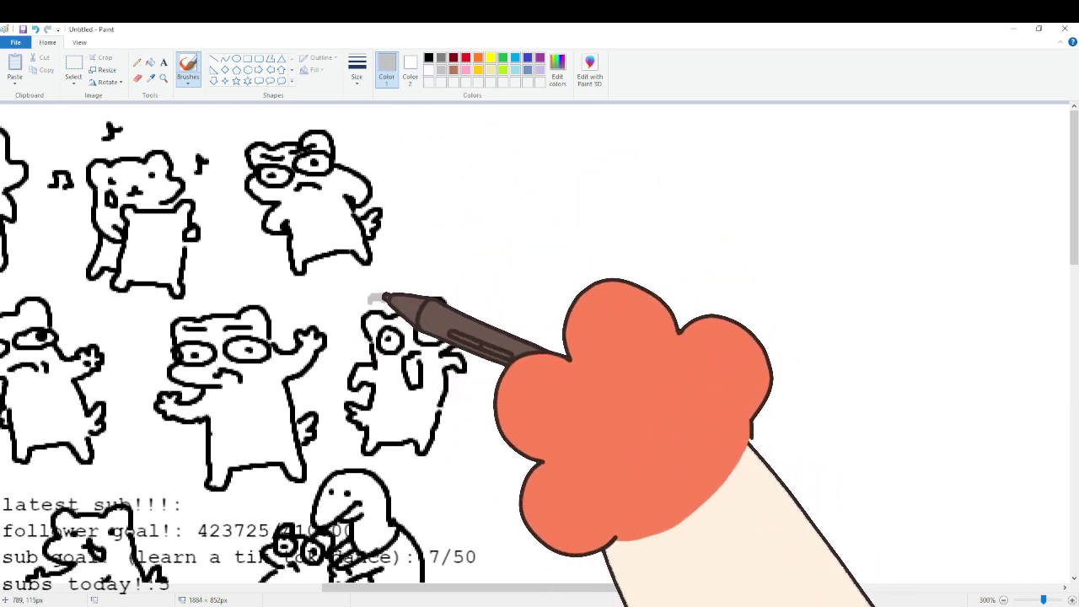
{"action": "mouse_move", "coordinate": [384, 297]}
{"action": "left_mouse_down"}
{"action": "mouse_move", "coordinate": [433, 284]}
{"action": "mouse_move", "coordinate": [458, 294]}
{"action": "left_mouse_up"}
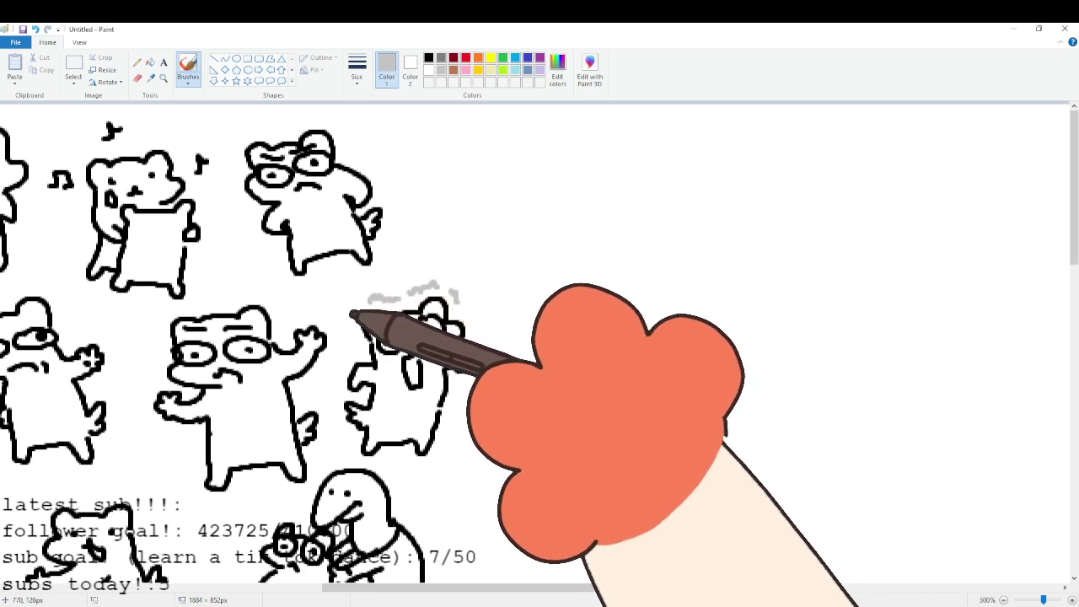
{"action": "left_click_drag", "start_coordinate": [349, 314], "coordinate": [371, 300]}
Draw a happy open-mouthed animal in black, standing on all fours with its tail raised, beside the one with hands on hips.
{"action": "left_click", "coordinate": [428, 57]}
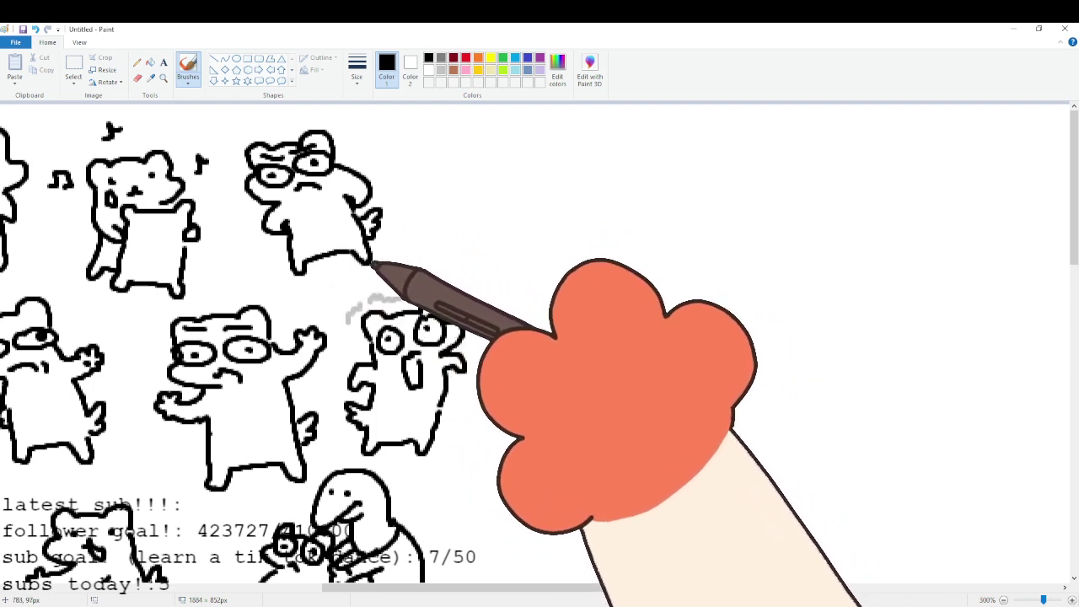
{"action": "mouse_move", "coordinate": [415, 160]}
{"action": "left_mouse_down"}
{"action": "mouse_move", "coordinate": [436, 135]}
{"action": "mouse_move", "coordinate": [483, 129]}
{"action": "mouse_move", "coordinate": [488, 155]}
{"action": "mouse_move", "coordinate": [412, 163]}
{"action": "mouse_move", "coordinate": [412, 173]}
{"action": "mouse_move", "coordinate": [451, 191]}
{"action": "mouse_move", "coordinate": [433, 160]}
{"action": "mouse_move", "coordinate": [473, 151]}
{"action": "mouse_move", "coordinate": [448, 169]}
{"action": "mouse_move", "coordinate": [466, 173]}
{"action": "mouse_move", "coordinate": [447, 195]}
{"action": "mouse_move", "coordinate": [457, 236]}
{"action": "mouse_move", "coordinate": [564, 221]}
{"action": "left_mouse_up"}
{"action": "left_click", "coordinate": [437, 158]}
{"action": "left_click", "coordinate": [476, 153]}
{"action": "left_click", "coordinate": [457, 166]}
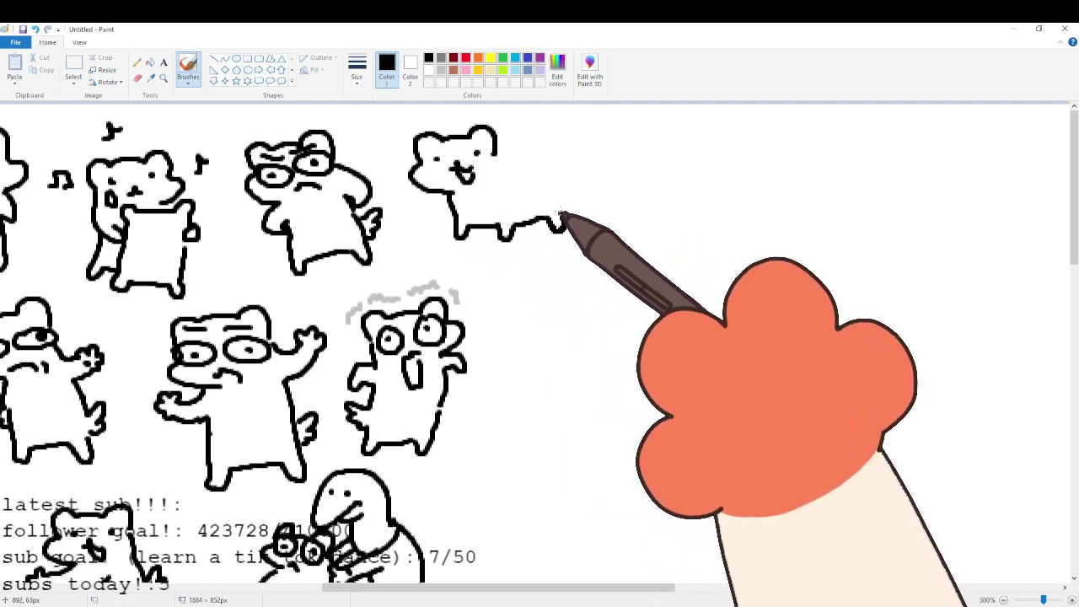
{"action": "mouse_move", "coordinate": [498, 163]}
{"action": "left_mouse_down"}
{"action": "mouse_move", "coordinate": [540, 152]}
{"action": "mouse_move", "coordinate": [557, 167]}
{"action": "mouse_move", "coordinate": [556, 211]}
{"action": "left_mouse_up"}
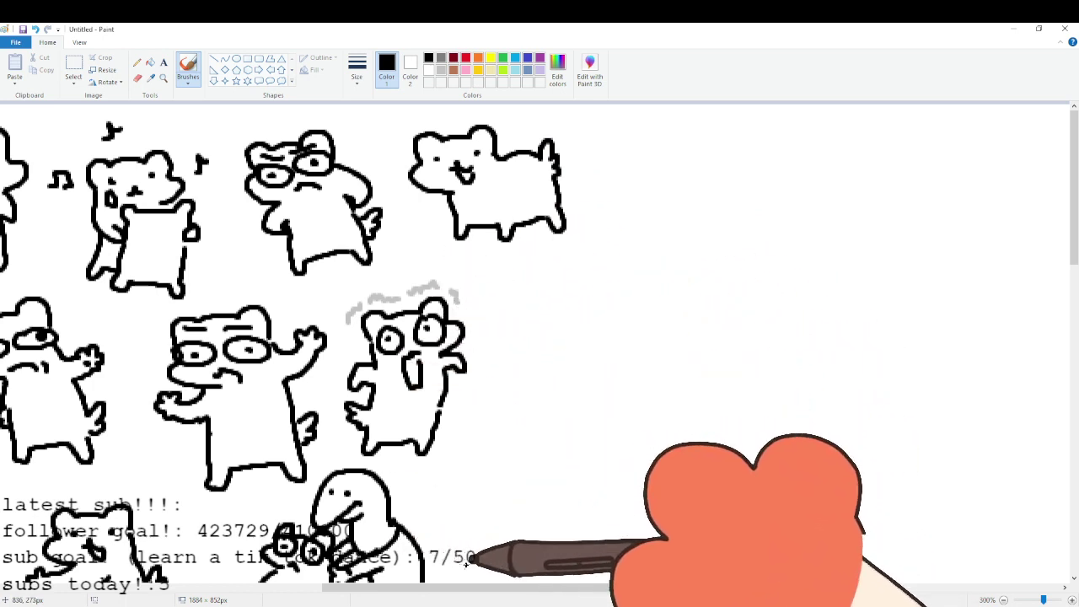
Draw a frowning animal's head with dot eyes and the sides of its upper body beside the shocked animal.
{"action": "left_click_drag", "start_coordinate": [470, 588], "coordinate": [525, 597]}
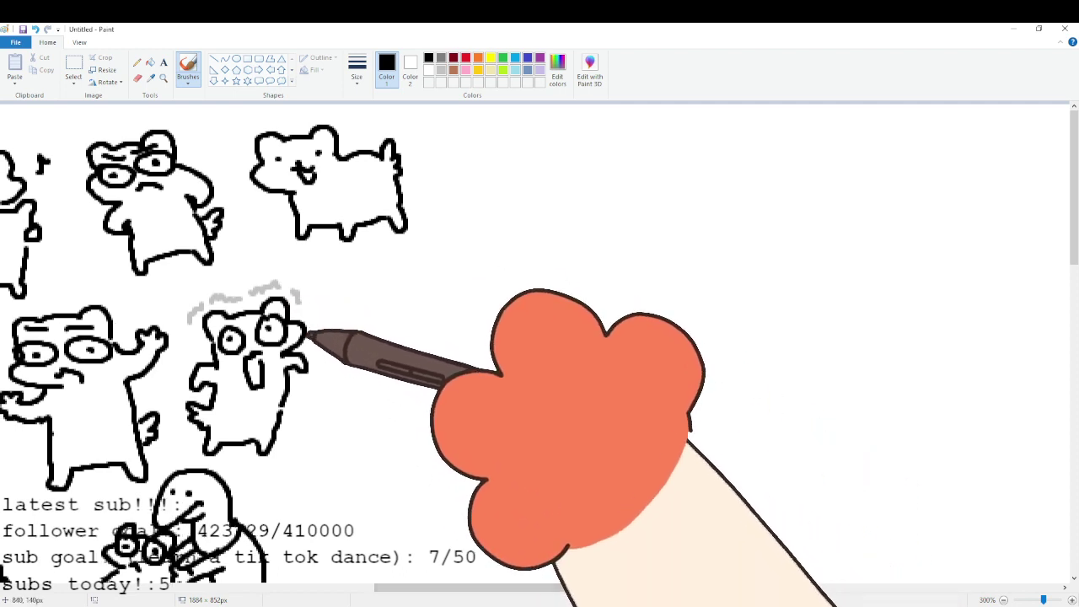
{"action": "mouse_move", "coordinate": [342, 314]}
{"action": "left_mouse_down"}
{"action": "mouse_move", "coordinate": [366, 290]}
{"action": "mouse_move", "coordinate": [432, 281]}
{"action": "mouse_move", "coordinate": [439, 301]}
{"action": "mouse_move", "coordinate": [347, 317]}
{"action": "mouse_move", "coordinate": [345, 345]}
{"action": "mouse_move", "coordinate": [408, 336]}
{"action": "mouse_move", "coordinate": [367, 385]}
{"action": "left_mouse_up"}
{"action": "left_click", "coordinate": [366, 321]}
{"action": "left_click", "coordinate": [418, 318]}
{"action": "left_click", "coordinate": [389, 331]}
{"action": "mouse_move", "coordinate": [442, 312]}
{"action": "left_mouse_down"}
{"action": "mouse_move", "coordinate": [456, 381]}
{"action": "mouse_move", "coordinate": [446, 404]}
{"action": "left_mouse_up"}
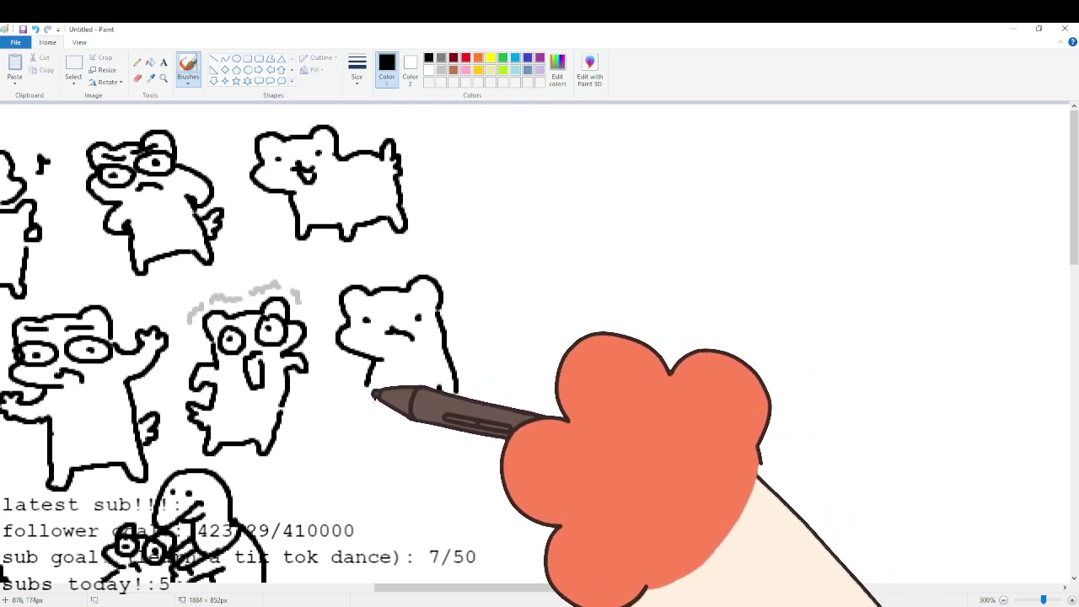
Draw the hanging arms, legs and tail of the frowning dot-eyed animal.
{"action": "mouse_move", "coordinate": [374, 380]}
{"action": "left_mouse_down"}
{"action": "mouse_move", "coordinate": [361, 426]}
{"action": "mouse_move", "coordinate": [404, 423]}
{"action": "left_mouse_up"}
{"action": "key", "text": "ctrl+z"}
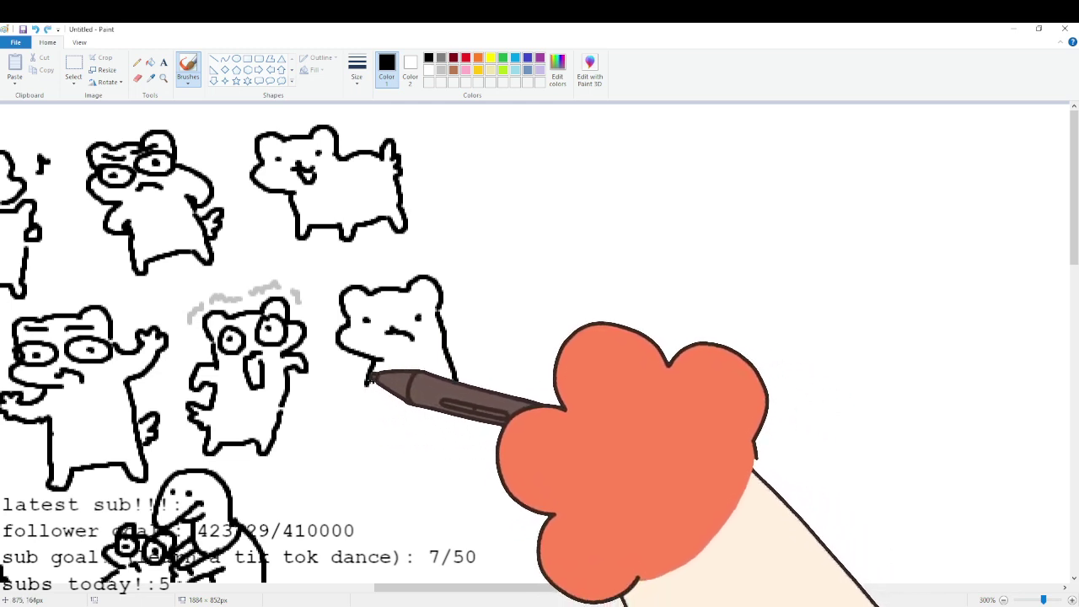
{"action": "mouse_move", "coordinate": [374, 380]}
{"action": "left_mouse_down"}
{"action": "mouse_move", "coordinate": [361, 415]}
{"action": "mouse_move", "coordinate": [372, 429]}
{"action": "mouse_move", "coordinate": [434, 433]}
{"action": "mouse_move", "coordinate": [445, 445]}
{"action": "mouse_move", "coordinate": [457, 410]}
{"action": "left_mouse_up"}
{"action": "left_click_drag", "start_coordinate": [368, 383], "coordinate": [369, 401]}
{"action": "left_click_drag", "start_coordinate": [439, 386], "coordinate": [463, 421]}
Look over the existing doodles across the canvas.
{"action": "mouse_move", "coordinate": [456, 586]}
{"action": "left_mouse_down"}
{"action": "mouse_move", "coordinate": [415, 580]}
{"action": "mouse_move", "coordinate": [455, 580]}
{"action": "left_mouse_up"}
{"action": "scroll", "coordinate": [455, 584], "scroll_direction": "left", "scroll_amount": 2}
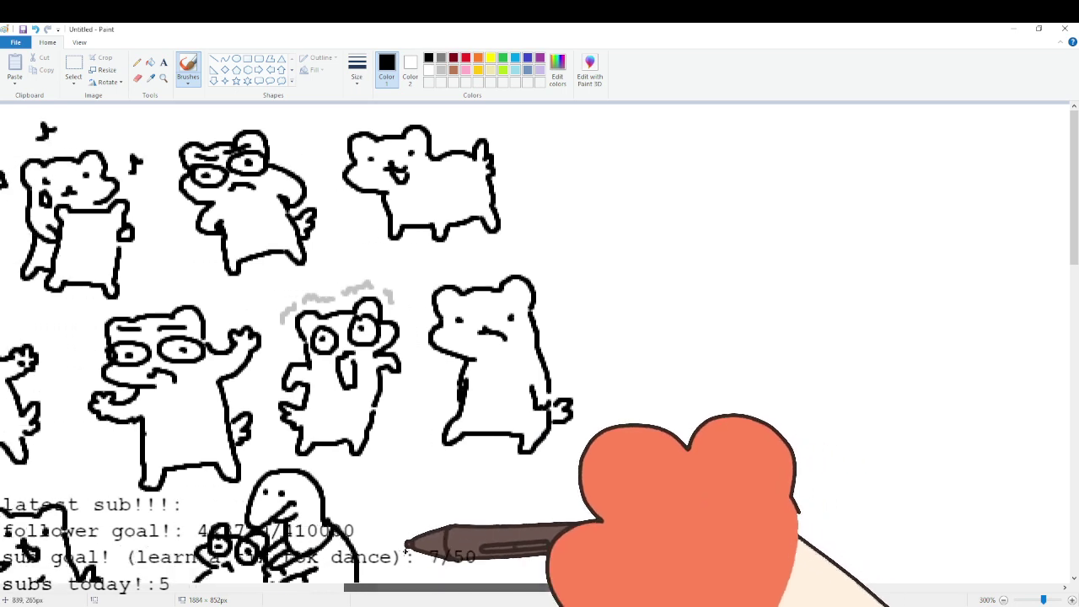
{"action": "scroll", "coordinate": [422, 429], "scroll_direction": "down", "scroll_amount": 3}
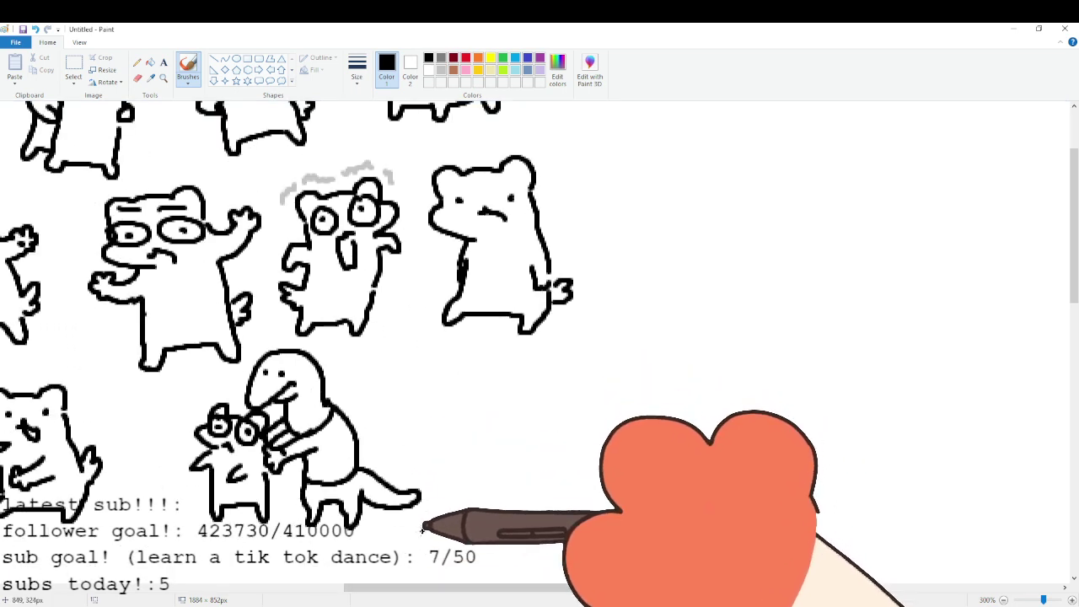
{"action": "scroll", "coordinate": [455, 582], "scroll_direction": "left", "scroll_amount": 20}
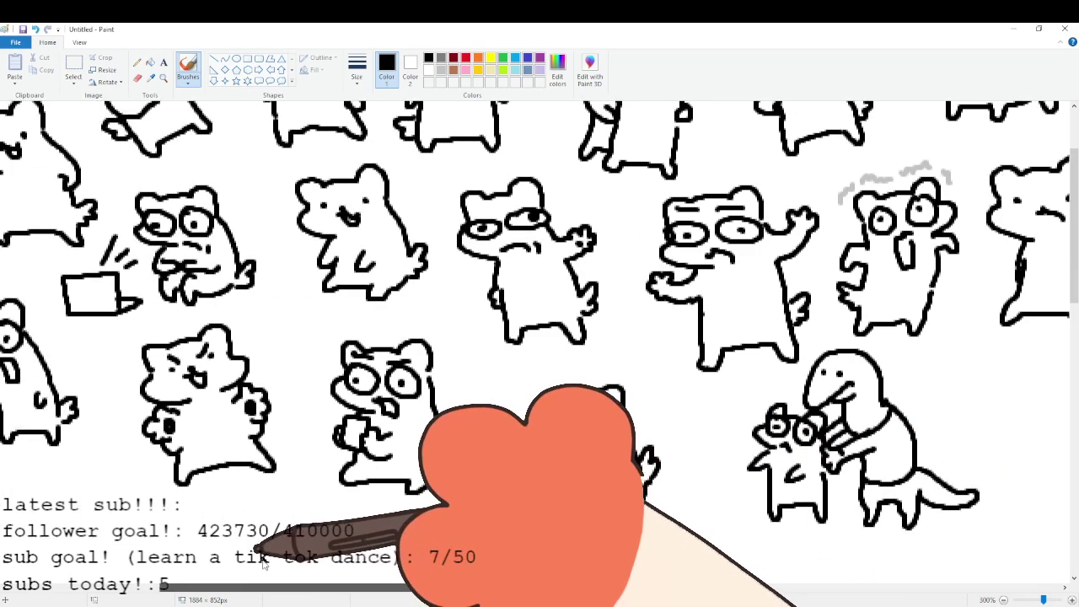
{"action": "scroll", "coordinate": [540, 337], "scroll_direction": "up", "scroll_amount": 3}
{"action": "scroll", "coordinate": [540, 337], "scroll_direction": "right", "scroll_amount": 10}
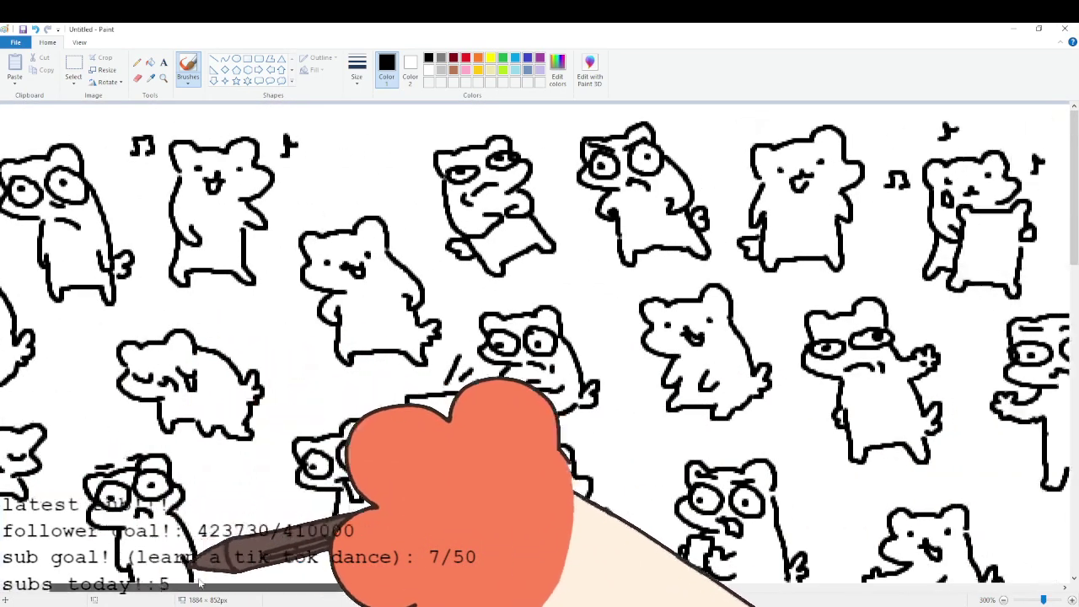
{"action": "scroll", "coordinate": [485, 512], "scroll_direction": "right", "scroll_amount": 12}
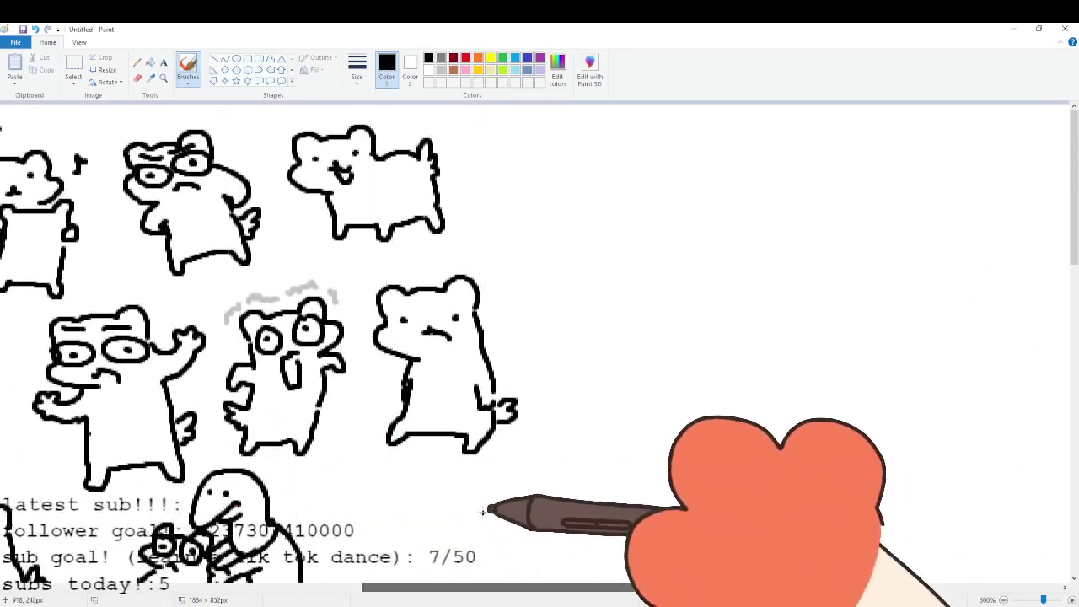
Draw a small smiling animal in black, lying on its belly with its tail raised, below the frowning animal.
{"action": "scroll", "coordinate": [485, 512], "scroll_direction": "down", "scroll_amount": 3}
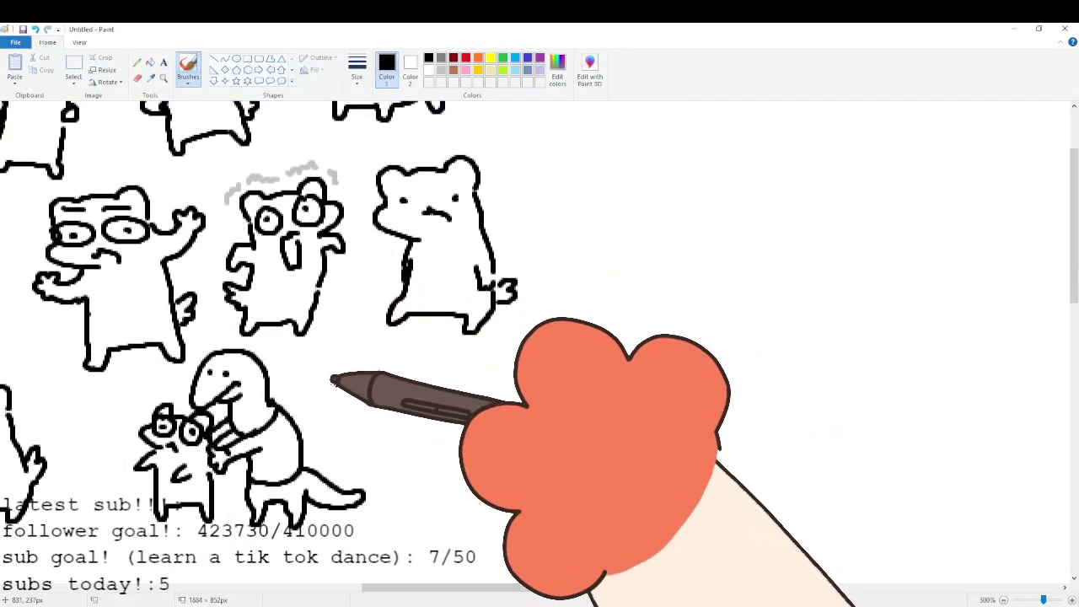
{"action": "mouse_move", "coordinate": [345, 399]}
{"action": "left_mouse_down"}
{"action": "mouse_move", "coordinate": [347, 367]}
{"action": "mouse_move", "coordinate": [398, 373]}
{"action": "mouse_move", "coordinate": [415, 361]}
{"action": "mouse_move", "coordinate": [415, 386]}
{"action": "mouse_move", "coordinate": [384, 425]}
{"action": "left_mouse_up"}
{"action": "left_click", "coordinate": [365, 396]}
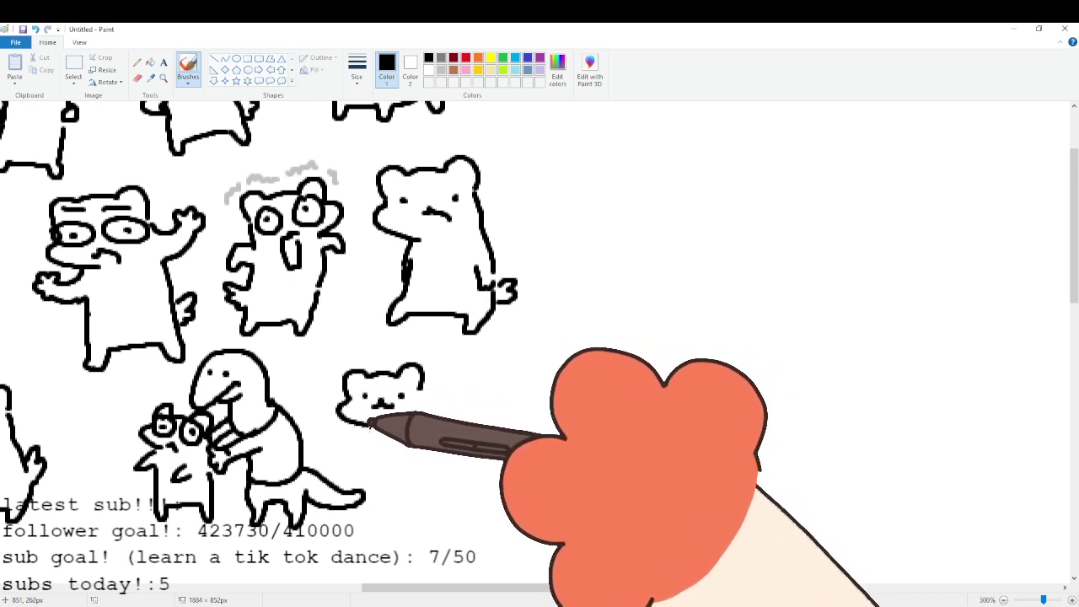
{"action": "mouse_move", "coordinate": [371, 427]}
{"action": "left_mouse_down"}
{"action": "mouse_move", "coordinate": [370, 449]}
{"action": "mouse_move", "coordinate": [409, 449]}
{"action": "mouse_move", "coordinate": [403, 437]}
{"action": "left_mouse_up"}
{"action": "mouse_move", "coordinate": [421, 384]}
{"action": "left_mouse_down"}
{"action": "mouse_move", "coordinate": [454, 369]}
{"action": "mouse_move", "coordinate": [469, 384]}
{"action": "left_mouse_up"}
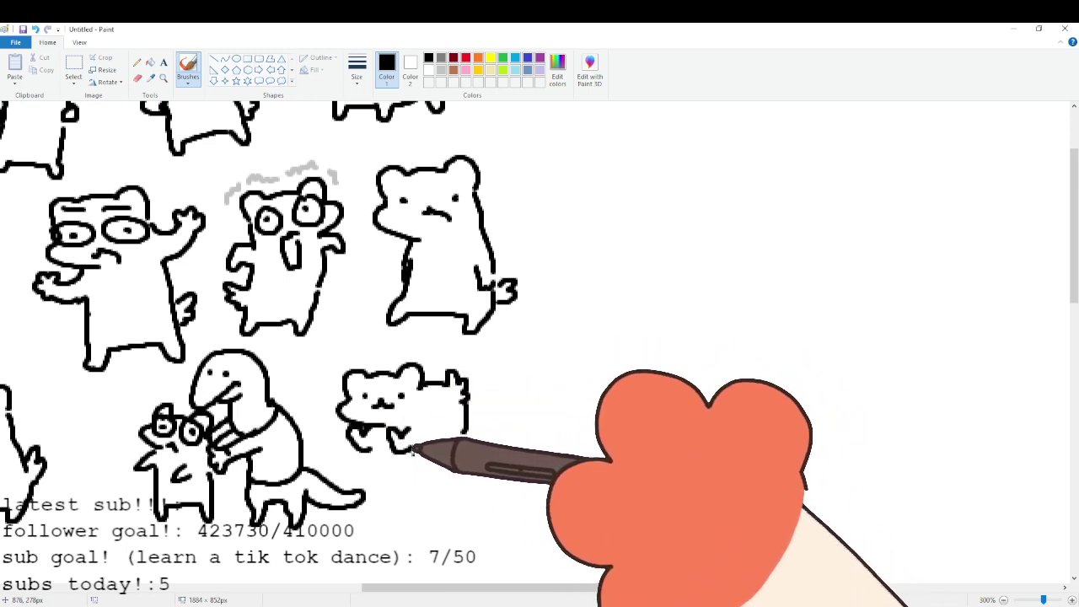
{"action": "mouse_move", "coordinate": [414, 452]}
{"action": "left_mouse_down"}
{"action": "mouse_move", "coordinate": [473, 452]}
{"action": "mouse_move", "coordinate": [485, 444]}
{"action": "mouse_move", "coordinate": [472, 430]}
{"action": "mouse_move", "coordinate": [489, 424]}
{"action": "mouse_move", "coordinate": [465, 431]}
{"action": "mouse_move", "coordinate": [480, 447]}
{"action": "mouse_move", "coordinate": [413, 453]}
{"action": "left_mouse_up"}
{"action": "key", "text": "ctrl+z"}
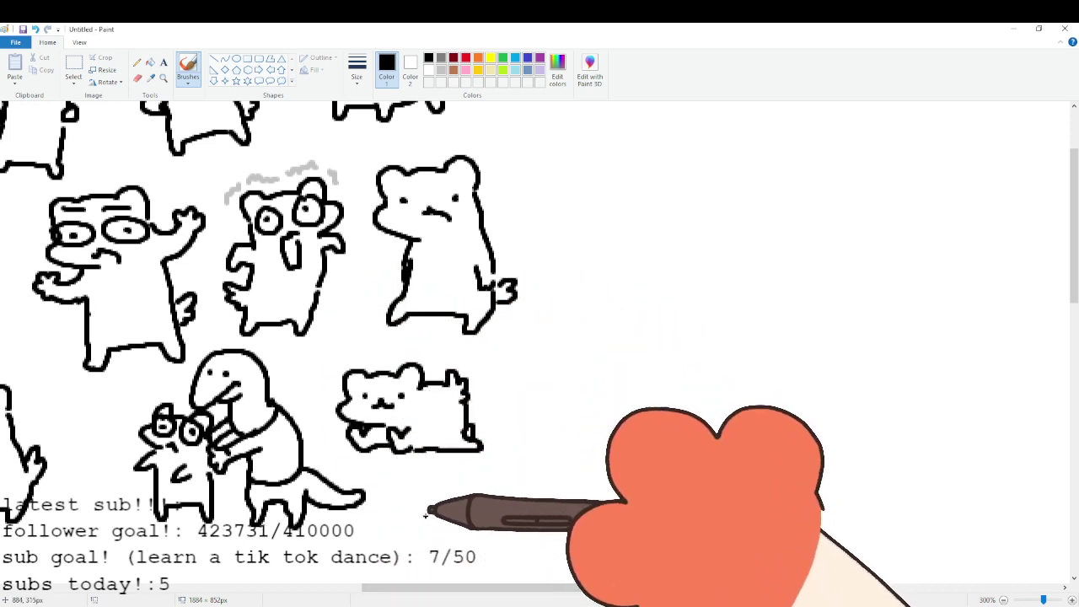
Draw a seated boy's head with short hair, collar, open jacket and one propping arm, beside the happy animal on all fours.
{"action": "left_click_drag", "start_coordinate": [460, 587], "coordinate": [560, 579]}
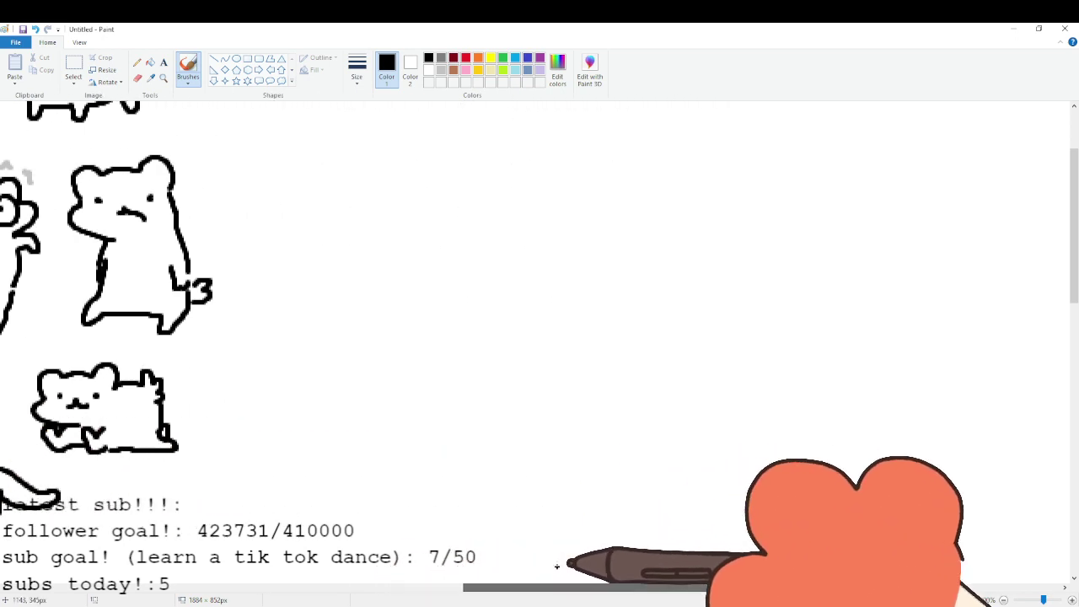
{"action": "scroll", "coordinate": [472, 405], "scroll_direction": "up", "scroll_amount": 3}
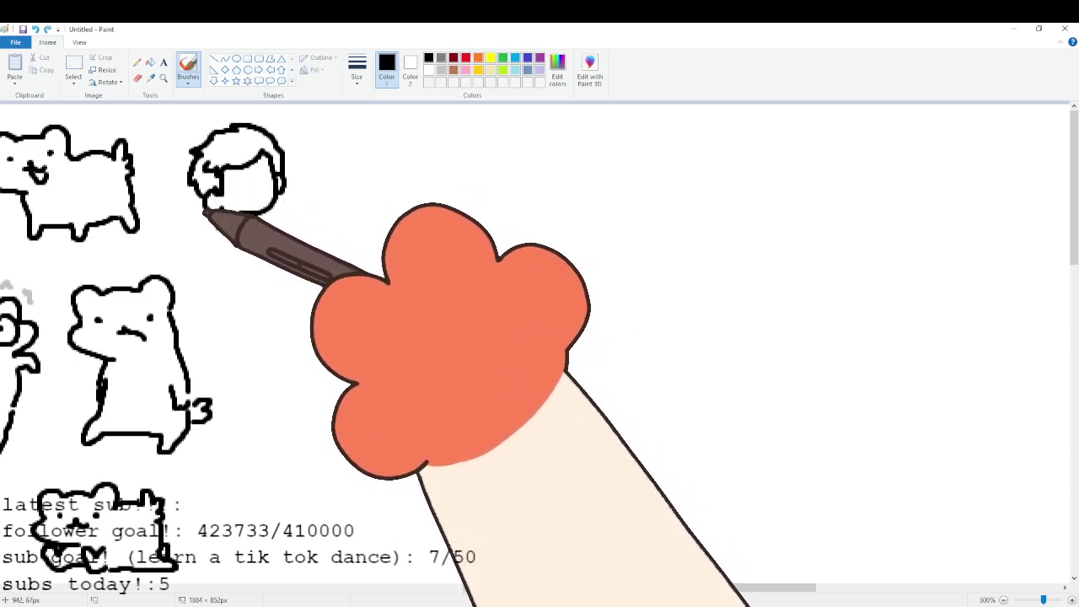
{"action": "left_click_drag", "start_coordinate": [218, 218], "coordinate": [245, 233]}
{"action": "left_click_drag", "start_coordinate": [226, 214], "coordinate": [257, 221]}
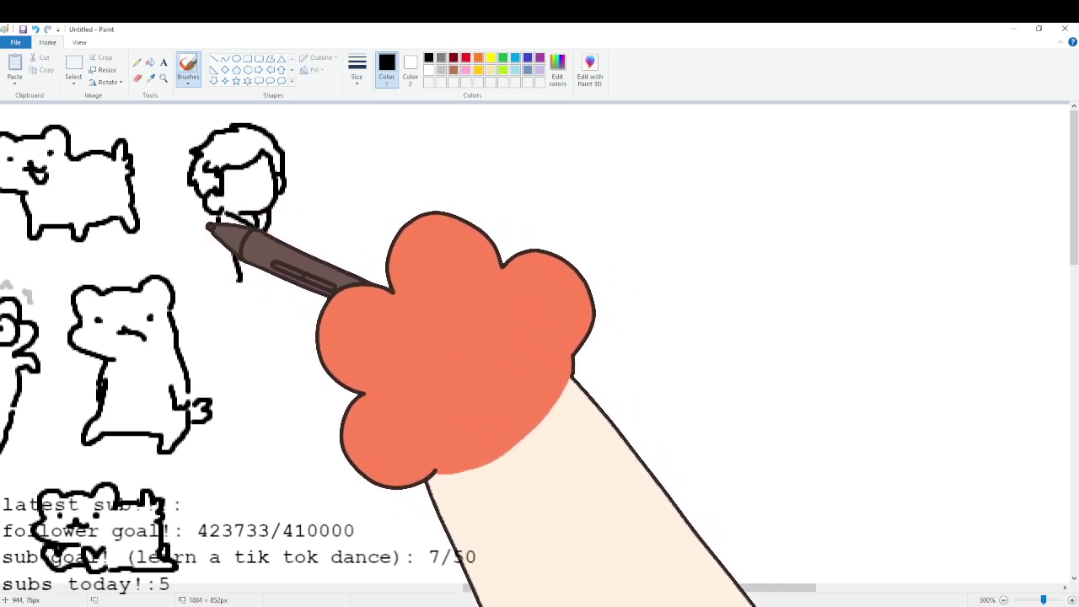
{"action": "mouse_move", "coordinate": [211, 216]}
{"action": "left_mouse_down"}
{"action": "mouse_move", "coordinate": [204, 246]}
{"action": "mouse_move", "coordinate": [238, 278]}
{"action": "left_mouse_up"}
{"action": "mouse_move", "coordinate": [258, 222]}
{"action": "left_mouse_down"}
{"action": "mouse_move", "coordinate": [282, 270]}
{"action": "mouse_move", "coordinate": [288, 262]}
{"action": "left_mouse_up"}
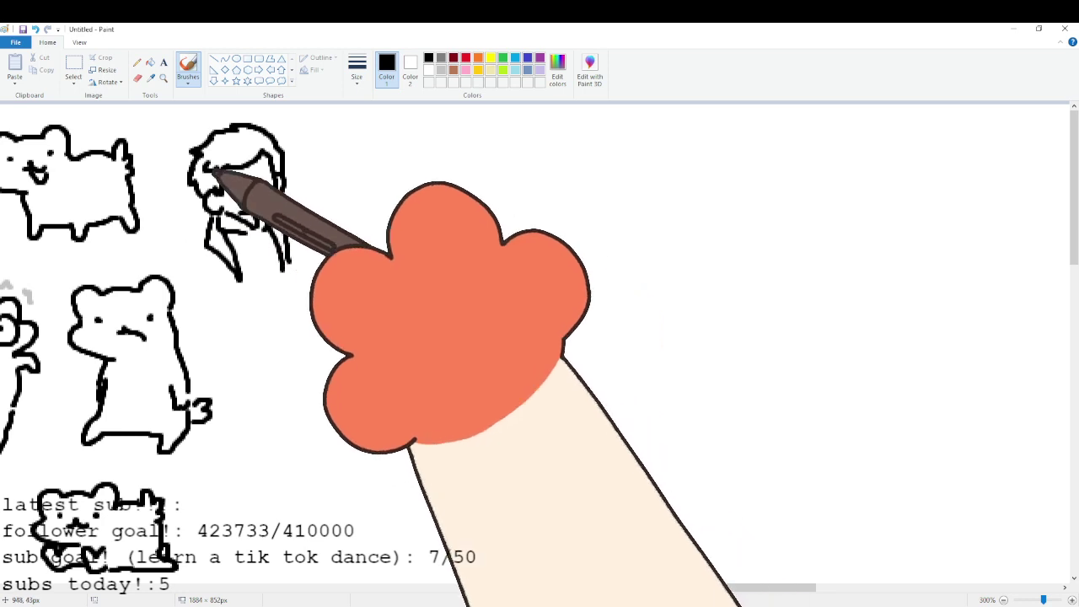
{"action": "mouse_move", "coordinate": [210, 219]}
{"action": "left_mouse_down"}
{"action": "mouse_move", "coordinate": [196, 300]}
{"action": "mouse_move", "coordinate": [206, 310]}
{"action": "mouse_move", "coordinate": [219, 298]}
{"action": "mouse_move", "coordinate": [214, 280]}
{"action": "mouse_move", "coordinate": [192, 305]}
{"action": "mouse_move", "coordinate": [225, 315]}
{"action": "left_mouse_up"}
{"action": "mouse_move", "coordinate": [238, 278]}
{"action": "left_mouse_down"}
{"action": "mouse_move", "coordinate": [243, 307]}
{"action": "mouse_move", "coordinate": [230, 315]}
{"action": "left_mouse_up"}
{"action": "left_click_drag", "start_coordinate": [282, 275], "coordinate": [302, 287]}
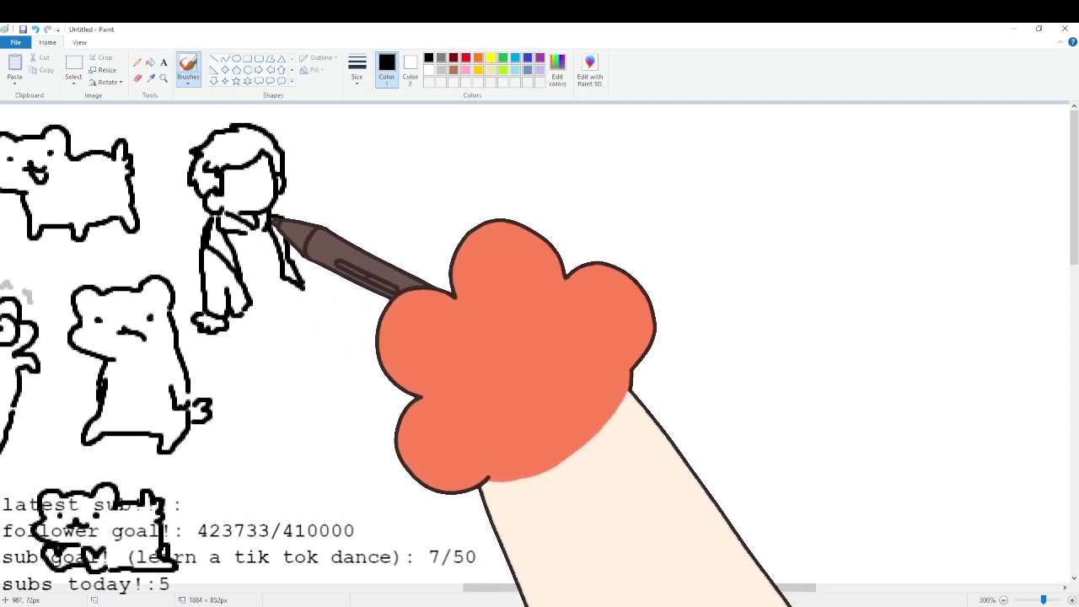
Complete the seated boy in black with his other arm, outstretched legs, shoes and a glum face.
{"action": "left_click_drag", "start_coordinate": [273, 216], "coordinate": [297, 267]}
{"action": "left_click_drag", "start_coordinate": [238, 314], "coordinate": [308, 350]}
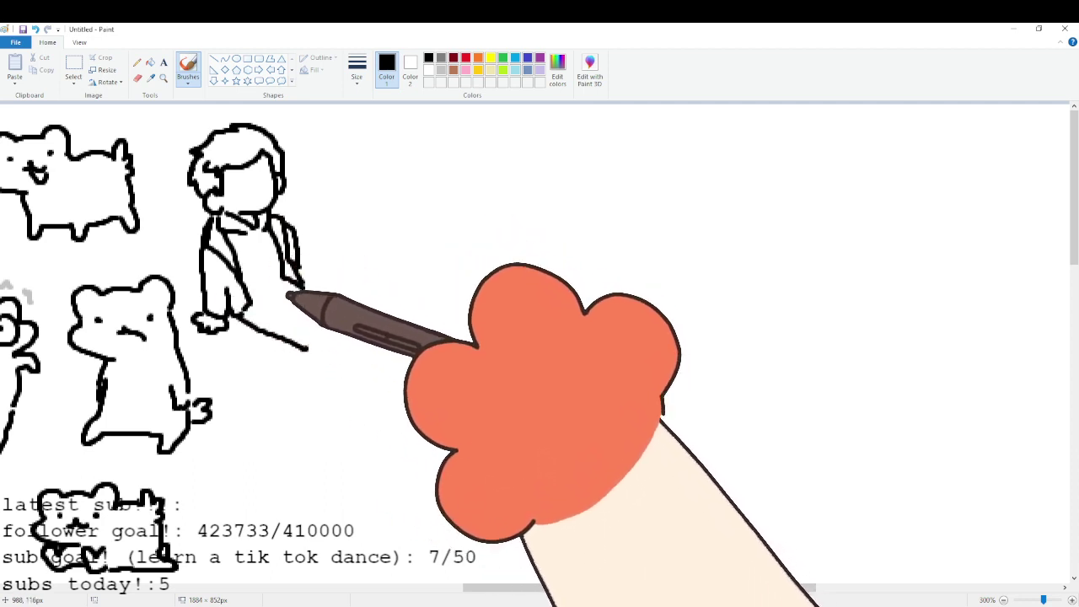
{"action": "left_click_drag", "start_coordinate": [281, 304], "coordinate": [329, 328]}
{"action": "mouse_move", "coordinate": [329, 327]}
{"action": "left_mouse_down"}
{"action": "mouse_move", "coordinate": [311, 350]}
{"action": "mouse_move", "coordinate": [343, 337]}
{"action": "mouse_move", "coordinate": [327, 341]}
{"action": "left_mouse_up"}
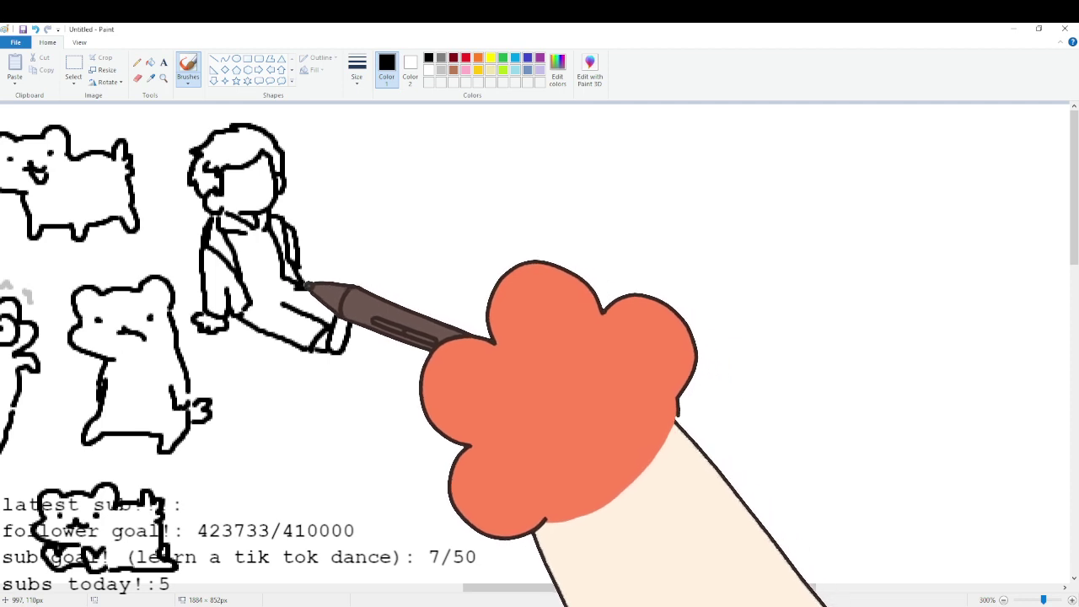
{"action": "mouse_move", "coordinate": [337, 294]}
{"action": "left_mouse_down"}
{"action": "mouse_move", "coordinate": [359, 280]}
{"action": "mouse_move", "coordinate": [350, 308]}
{"action": "left_mouse_up"}
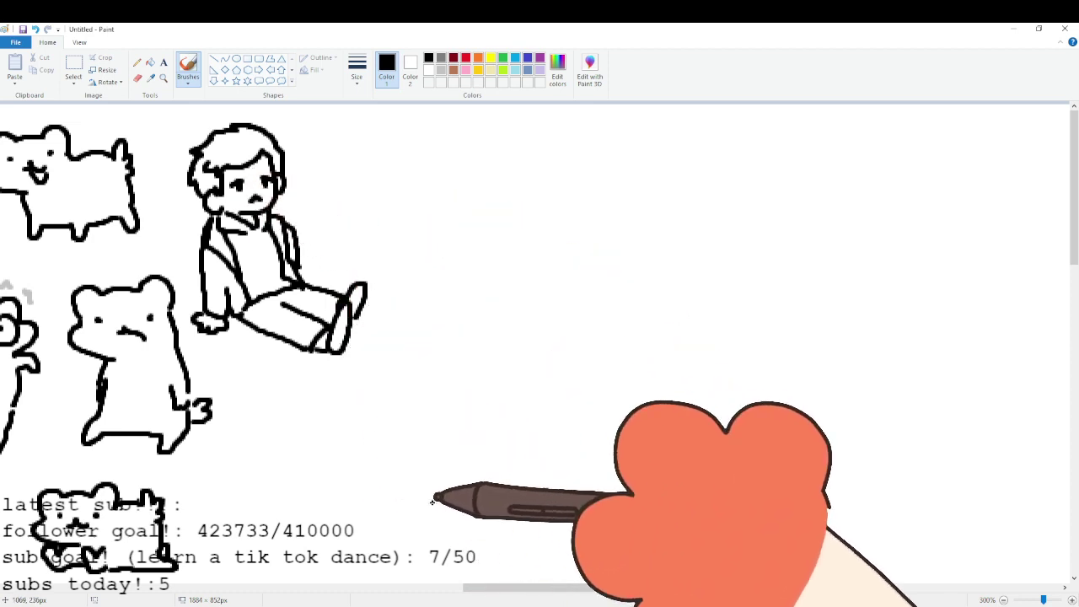
Sketch a smiling animal head and neckline in thin black lines below the seated boy, with light grey shading under the chin.
{"action": "left_click_drag", "start_coordinate": [517, 589], "coordinate": [452, 587]}
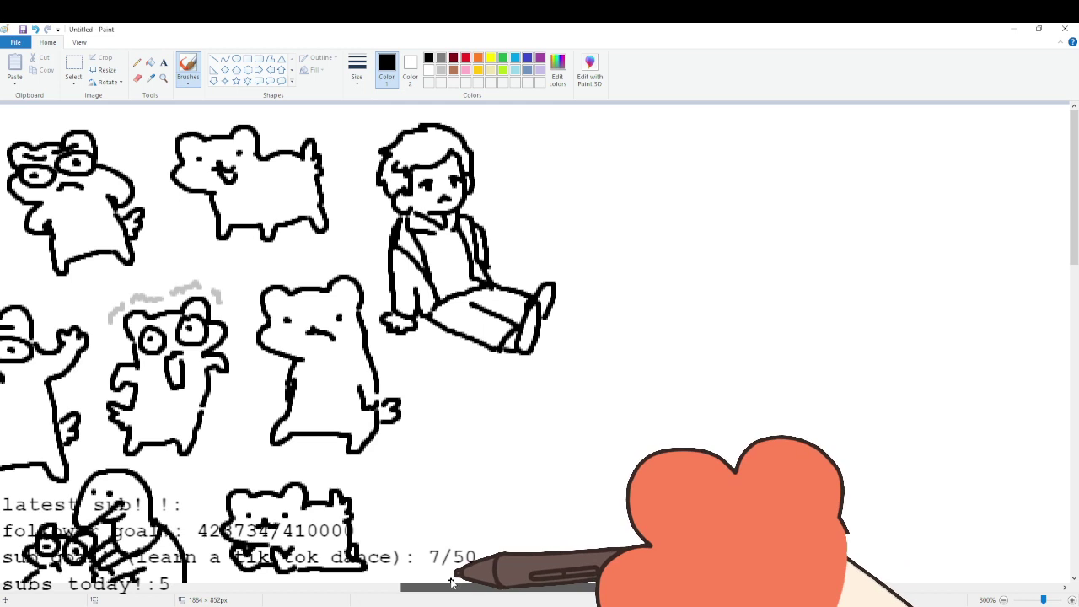
{"action": "left_click_drag", "start_coordinate": [452, 582], "coordinate": [501, 549]}
{"action": "scroll", "coordinate": [498, 511], "scroll_direction": "down", "scroll_amount": 3}
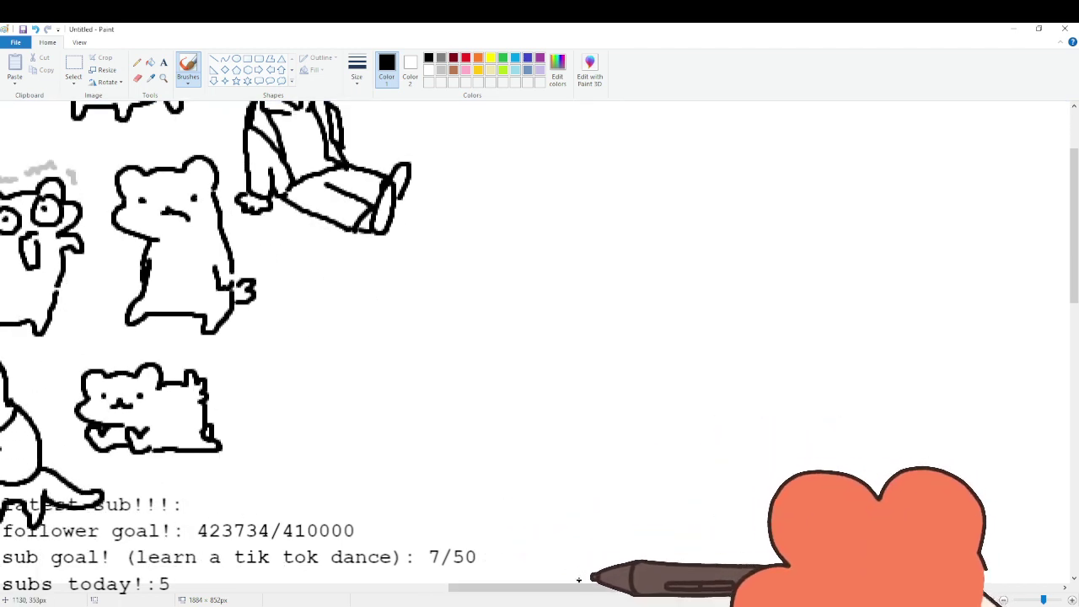
{"action": "left_click_drag", "start_coordinate": [577, 588], "coordinate": [592, 593]}
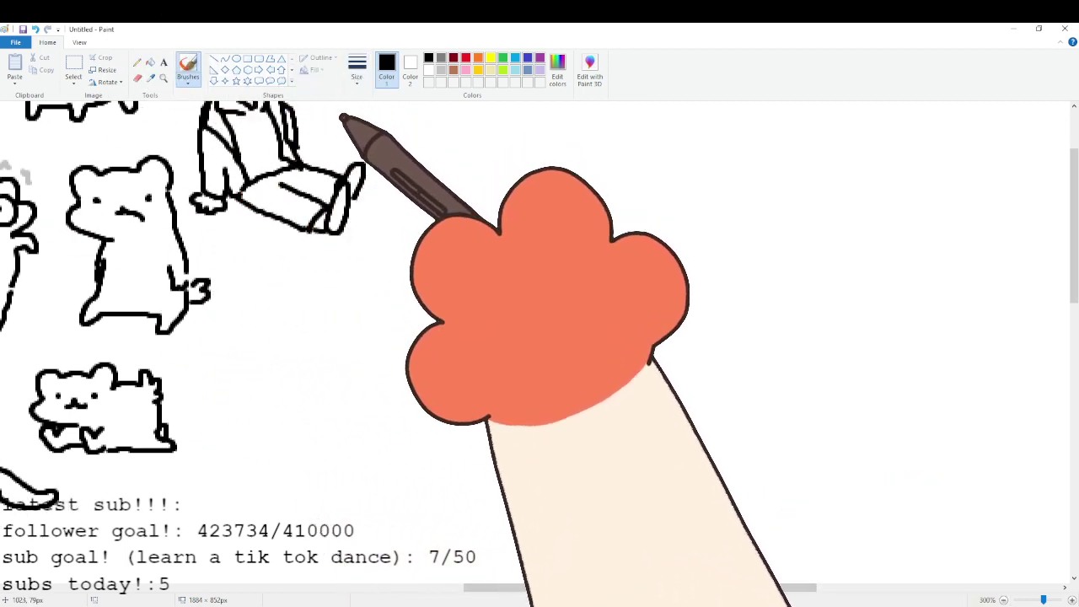
{"action": "mouse_move", "coordinate": [281, 329]}
{"action": "left_mouse_down"}
{"action": "mouse_move", "coordinate": [275, 297]}
{"action": "mouse_move", "coordinate": [325, 282]}
{"action": "mouse_move", "coordinate": [354, 303]}
{"action": "left_mouse_up"}
{"action": "left_click_drag", "start_coordinate": [278, 329], "coordinate": [296, 354]}
{"action": "key", "text": "ctrl+z"}
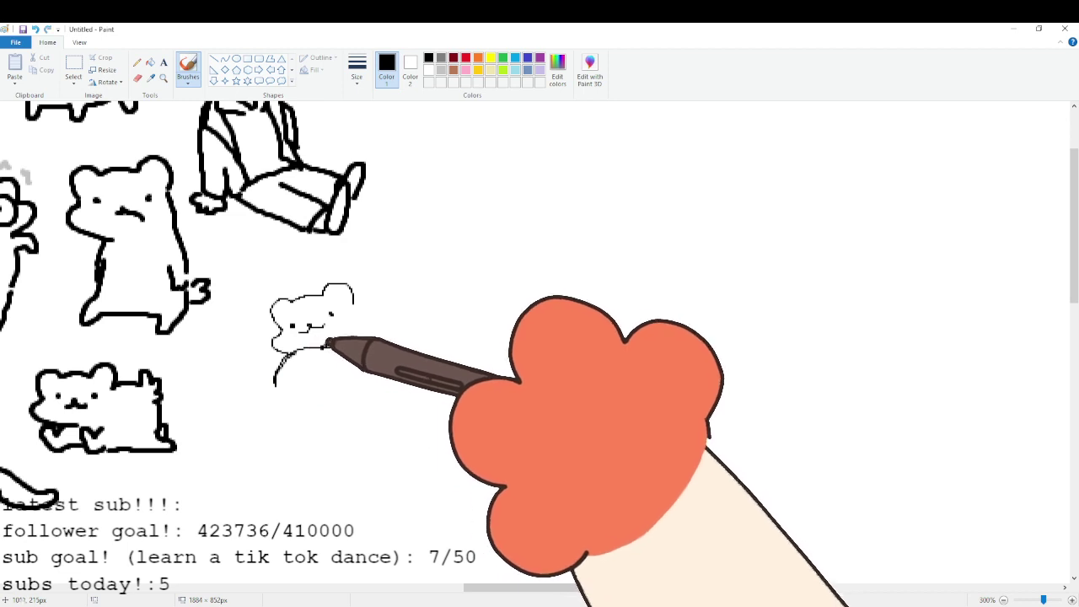
{"action": "left_click", "coordinate": [441, 70]}
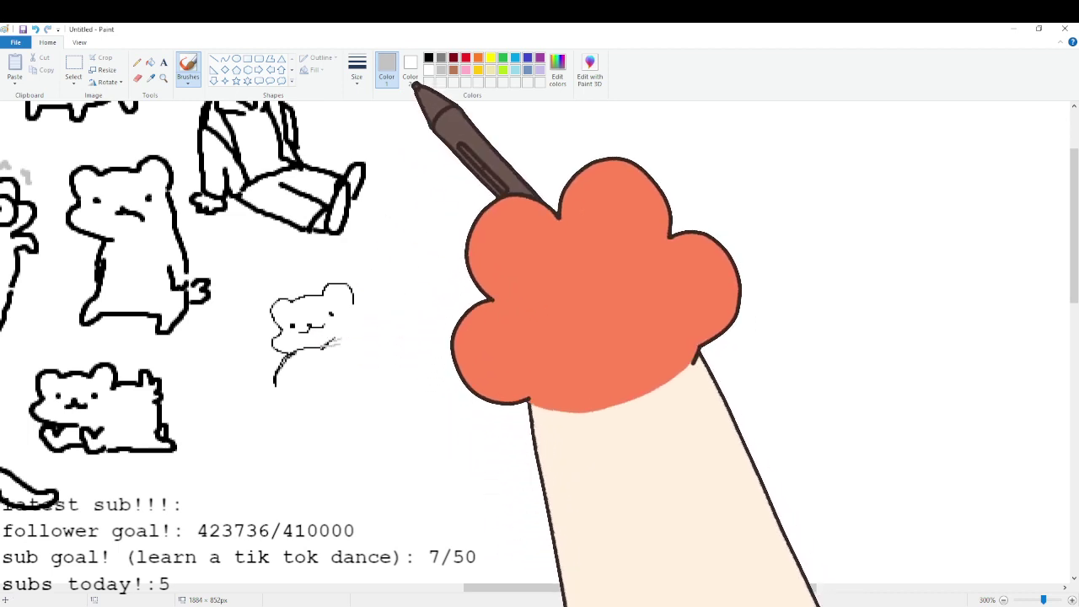
{"action": "left_click", "coordinate": [429, 57]}
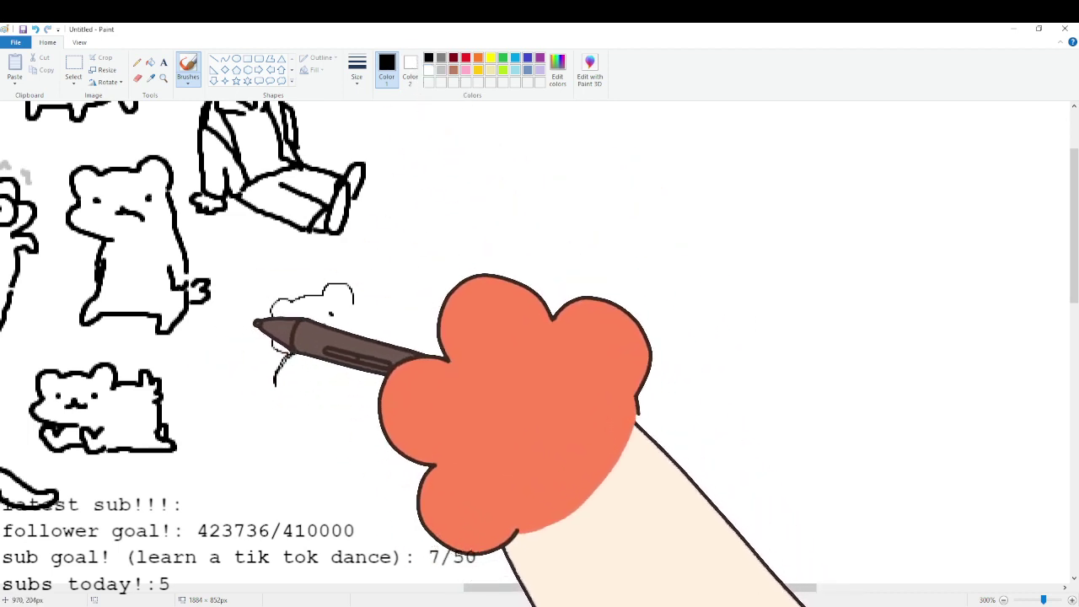
Select the thin-lined head sketch and move it farther away from the frowning animal, below the seated boy's feet.
{"action": "left_click_drag", "start_coordinate": [223, 353], "coordinate": [265, 366]}
{"action": "left_click", "coordinate": [76, 63]}
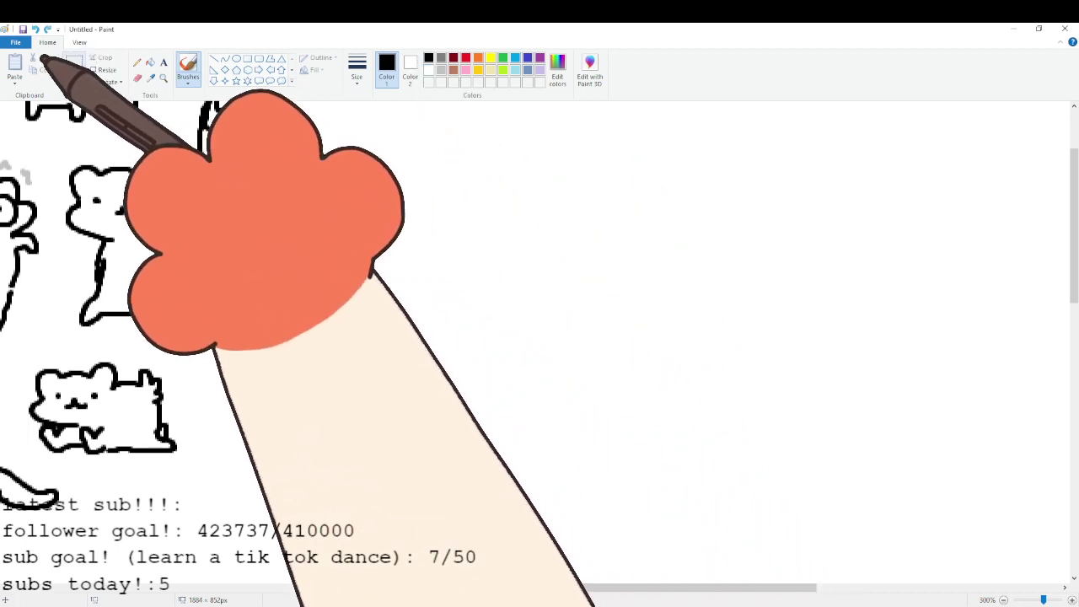
{"action": "mouse_move", "coordinate": [249, 276]}
{"action": "left_mouse_down"}
{"action": "mouse_move", "coordinate": [313, 274]}
{"action": "mouse_move", "coordinate": [393, 410]}
{"action": "left_mouse_up"}
{"action": "left_click_drag", "start_coordinate": [342, 342], "coordinate": [441, 326]}
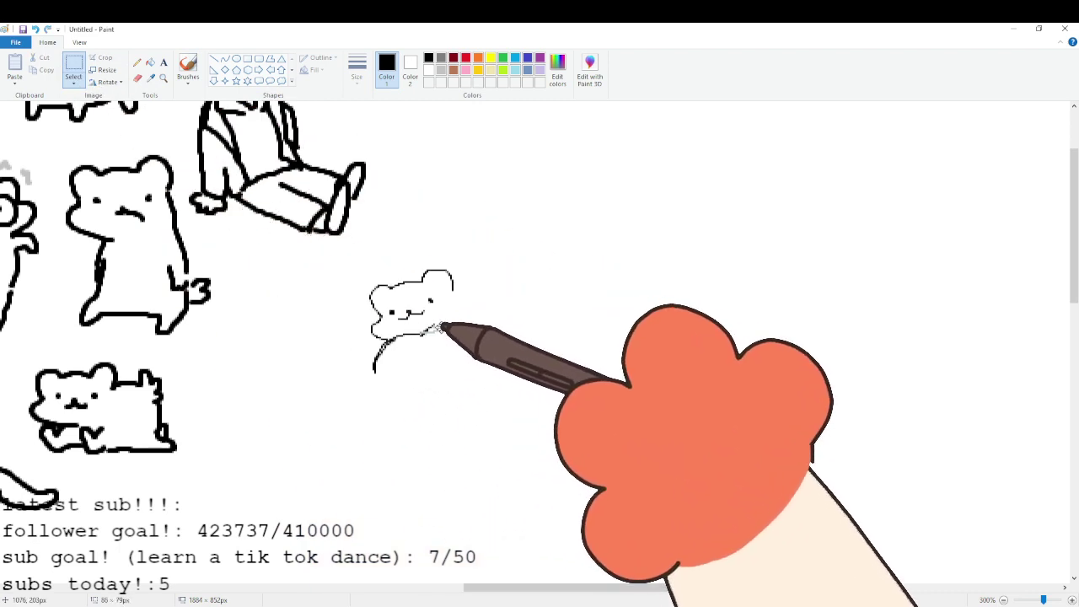
Sketch the first shoulder and inner-elbow lines of a flexed arm in thin black strokes beneath the smiling head.
{"action": "left_click", "coordinate": [187, 66]}
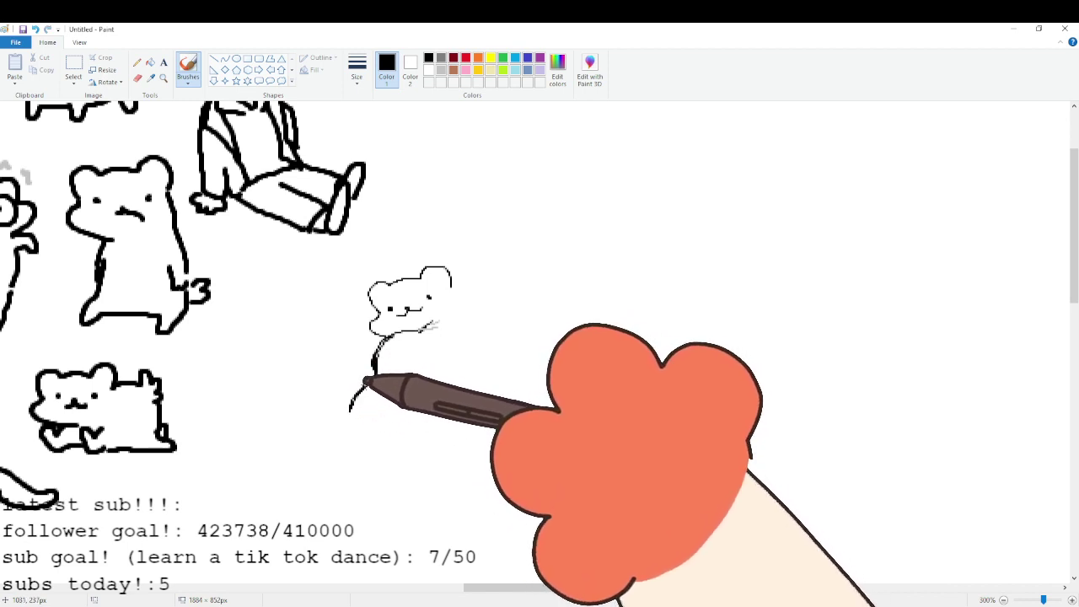
{"action": "mouse_move", "coordinate": [334, 352]}
{"action": "left_mouse_down"}
{"action": "mouse_move", "coordinate": [343, 391]}
{"action": "mouse_move", "coordinate": [357, 377]}
{"action": "left_mouse_up"}
{"action": "key", "text": "ctrl+z"}
{"action": "key", "text": "ctrl+z"}
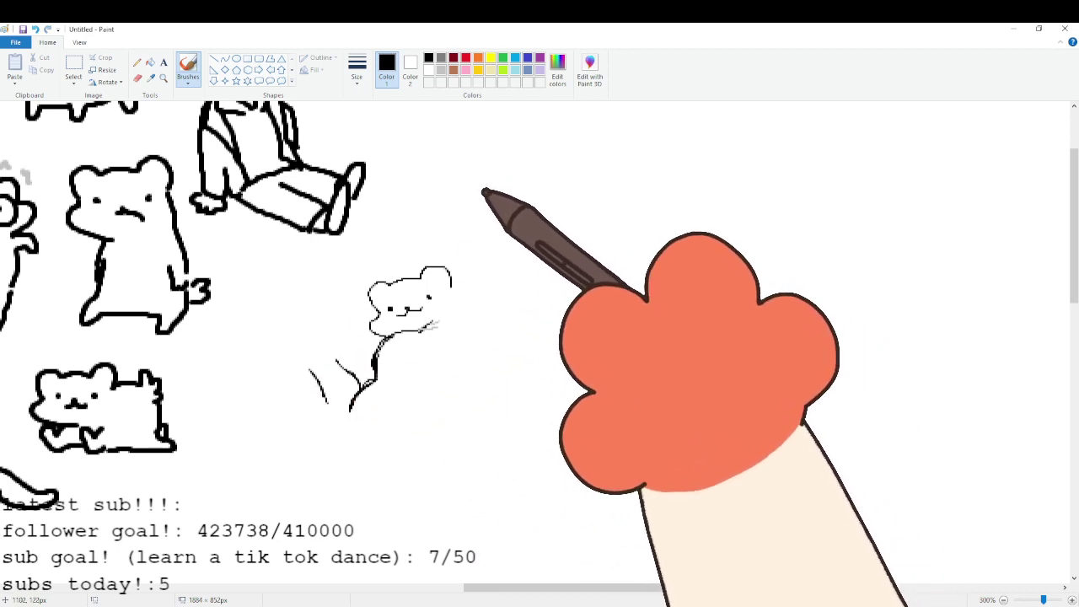
{"action": "left_click_drag", "start_coordinate": [485, 177], "coordinate": [498, 226]}
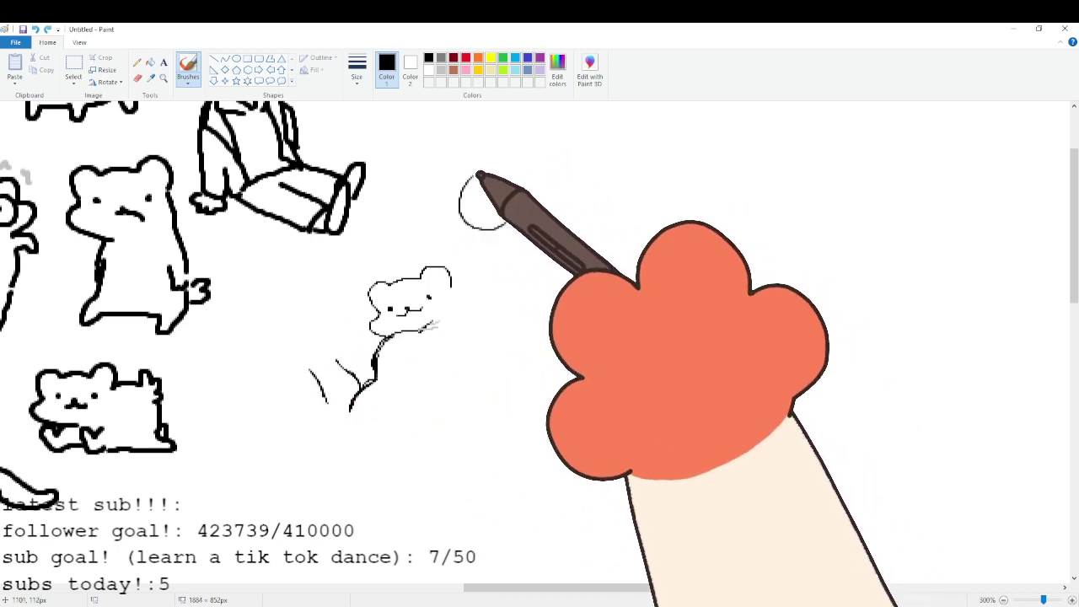
{"action": "mouse_move", "coordinate": [561, 164]}
{"action": "left_mouse_down"}
{"action": "mouse_move", "coordinate": [593, 205]}
{"action": "mouse_move", "coordinate": [557, 156]}
{"action": "left_mouse_up"}
{"action": "left_click", "coordinate": [485, 206]}
{"action": "left_click", "coordinate": [568, 193]}
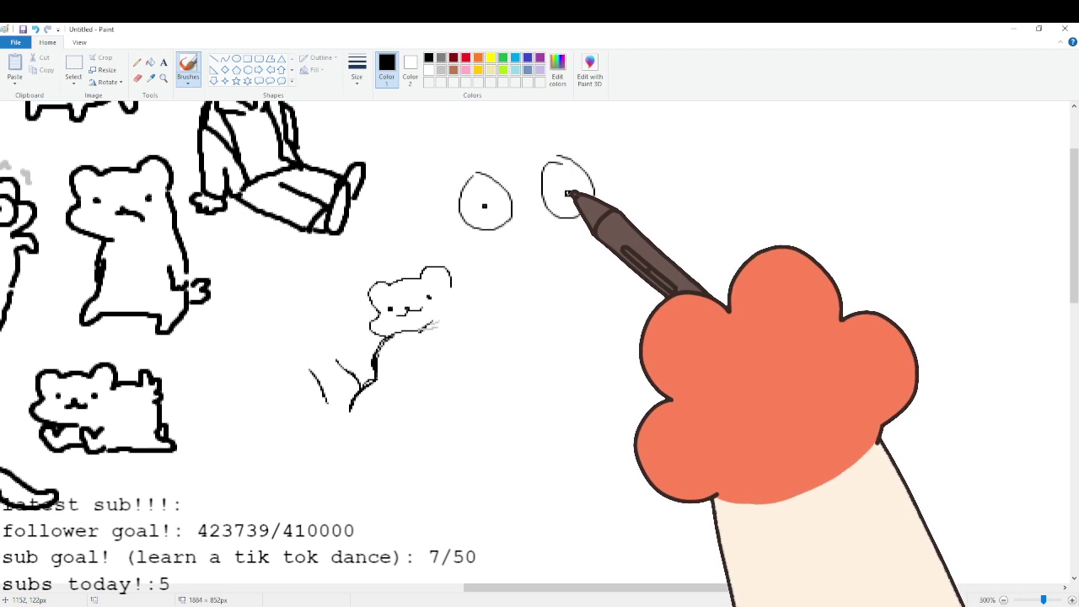
{"action": "left_click_drag", "start_coordinate": [475, 209], "coordinate": [488, 218]}
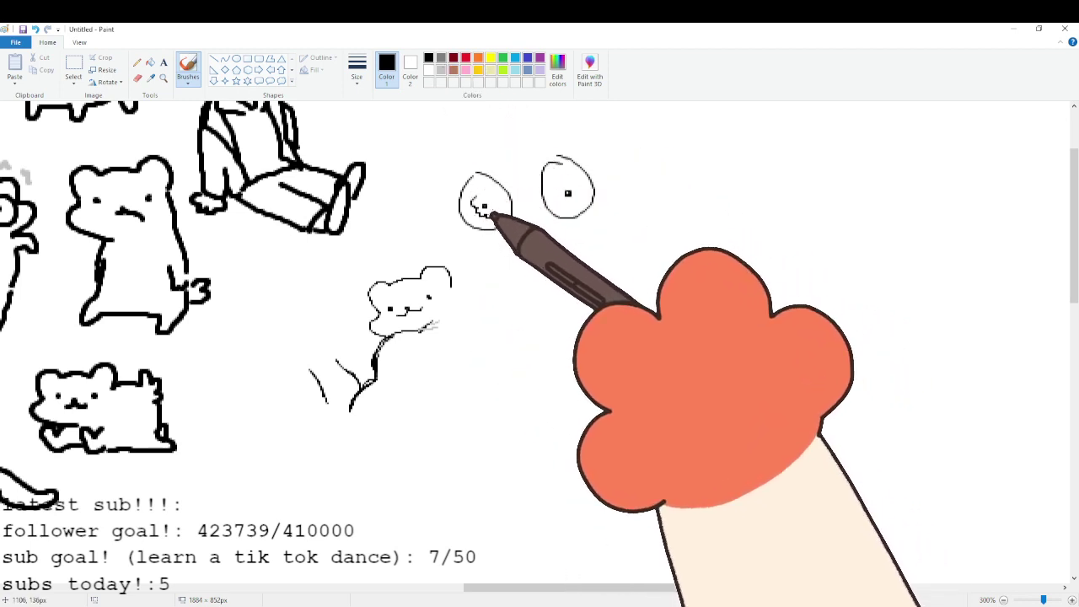
{"action": "key", "text": "ctrl+z"}
{"action": "key", "text": "ctrl+z"}
{"action": "key", "text": "ctrl+z"}
{"action": "key", "text": "ctrl+z"}
{"action": "key", "text": "ctrl+z"}
{"action": "key", "text": "ctrl+z"}
{"action": "key", "text": "ctrl+z"}
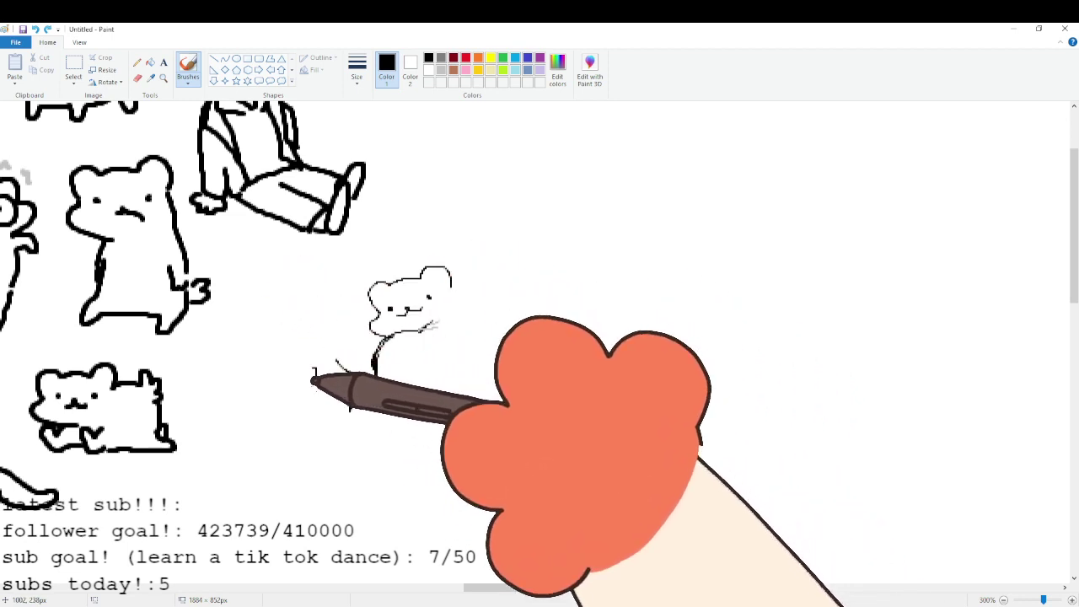
Complete the flexed muscular arm with its black lower outline and clenched fist, adding light grey shading near the armpit.
{"action": "mouse_move", "coordinate": [315, 380]}
{"action": "left_mouse_down"}
{"action": "mouse_move", "coordinate": [338, 433]}
{"action": "mouse_move", "coordinate": [361, 429]}
{"action": "mouse_move", "coordinate": [346, 437]}
{"action": "mouse_move", "coordinate": [435, 408]}
{"action": "left_mouse_up"}
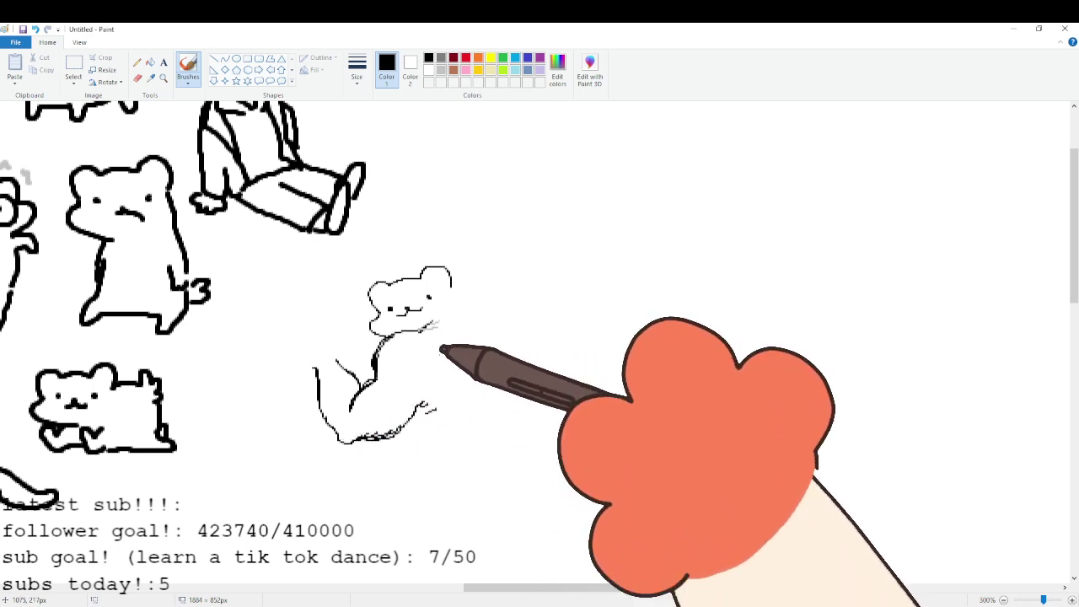
{"action": "left_click", "coordinate": [441, 70]}
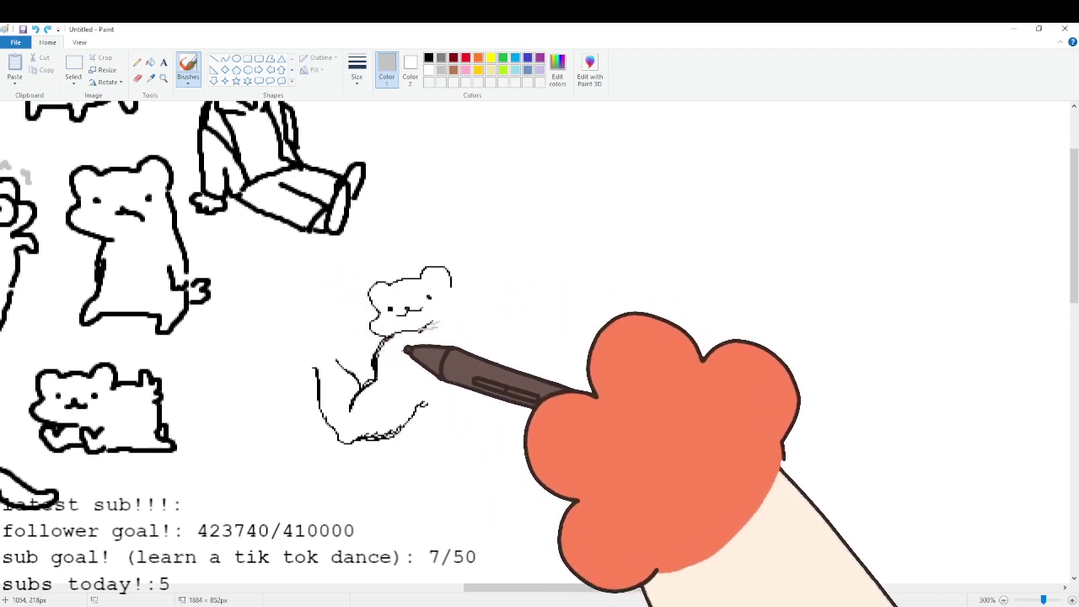
{"action": "mouse_move", "coordinate": [417, 409]}
{"action": "left_mouse_down"}
{"action": "mouse_move", "coordinate": [426, 403]}
{"action": "mouse_move", "coordinate": [428, 413]}
{"action": "left_mouse_up"}
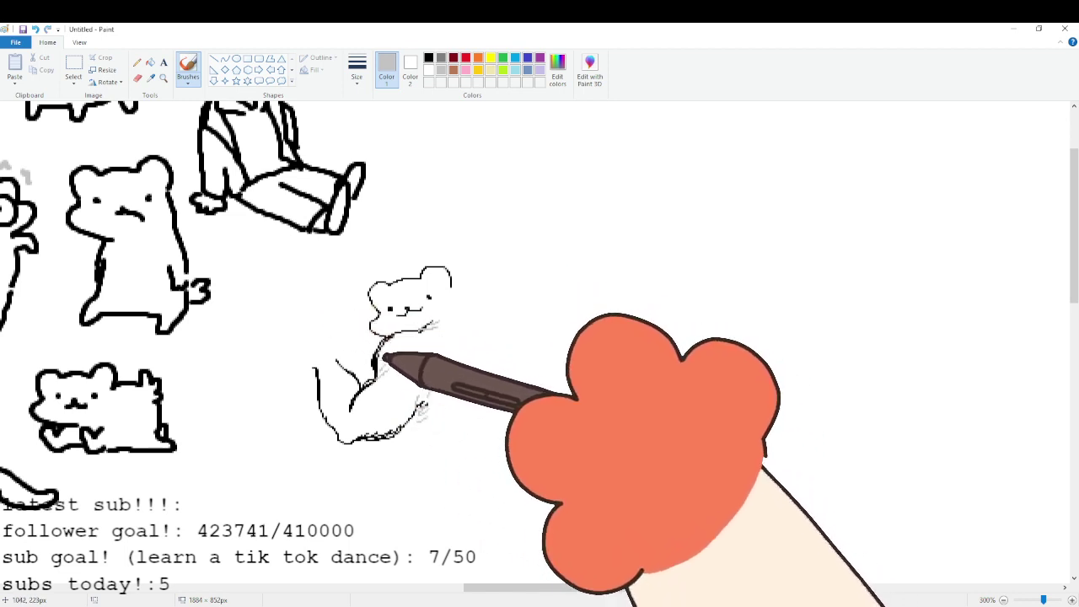
{"action": "left_click", "coordinate": [428, 70]}
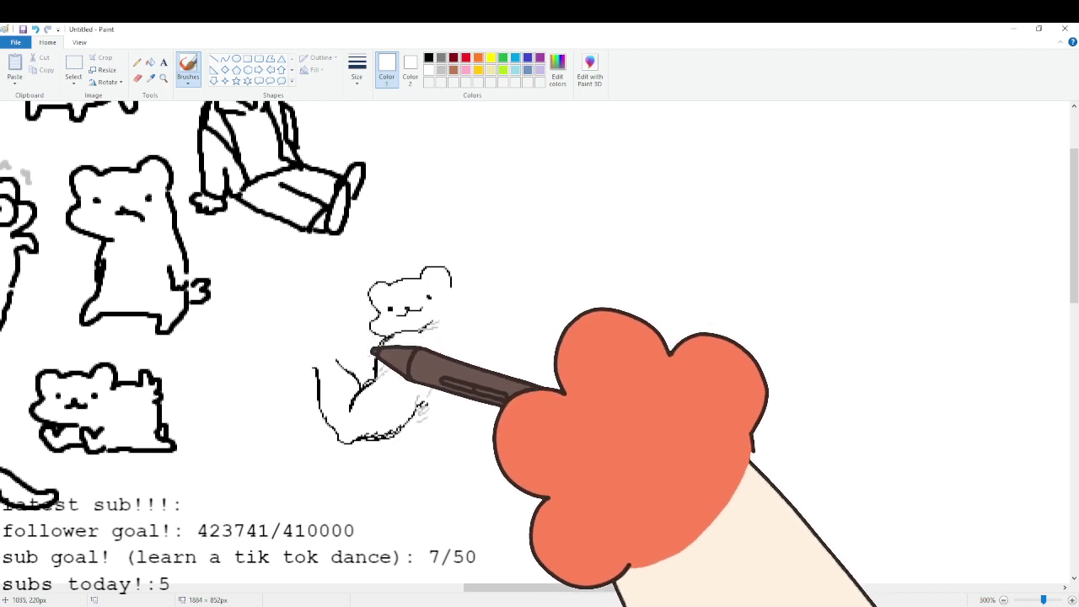
{"action": "left_click", "coordinate": [427, 57]}
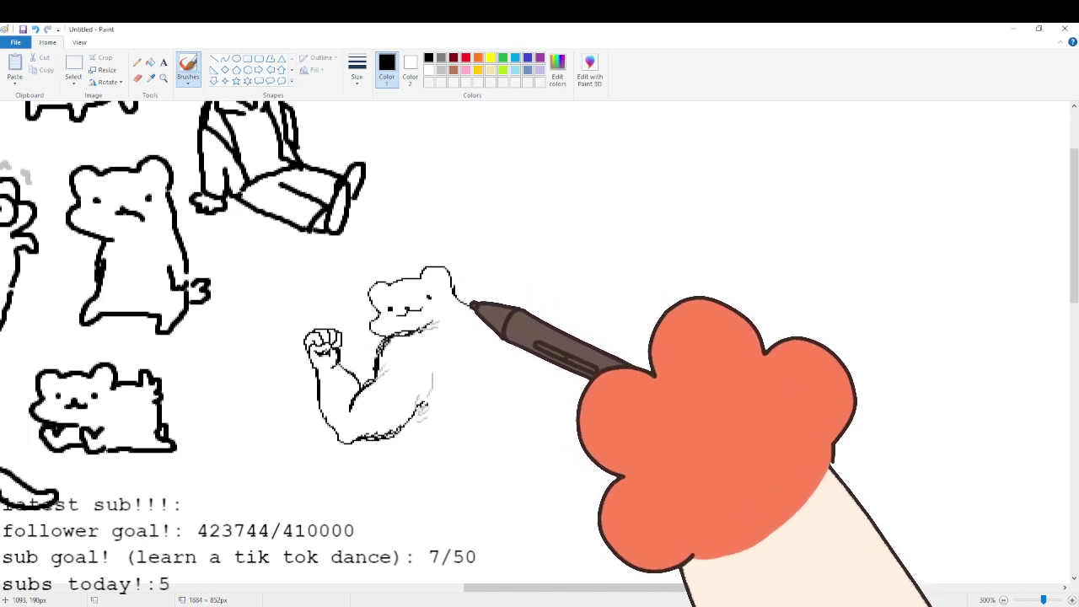
Extend the light grey shading along the muscular animal's neck, beneath the smiling head.
{"action": "left_click", "coordinate": [441, 70]}
{"action": "left_click", "coordinate": [441, 58]}
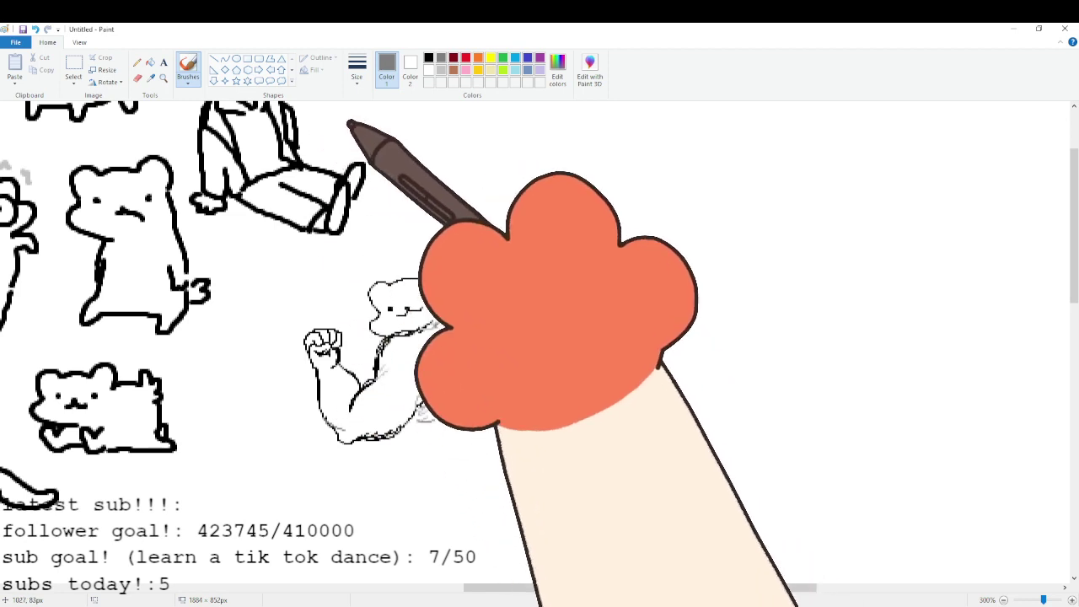
{"action": "left_click", "coordinate": [441, 70]}
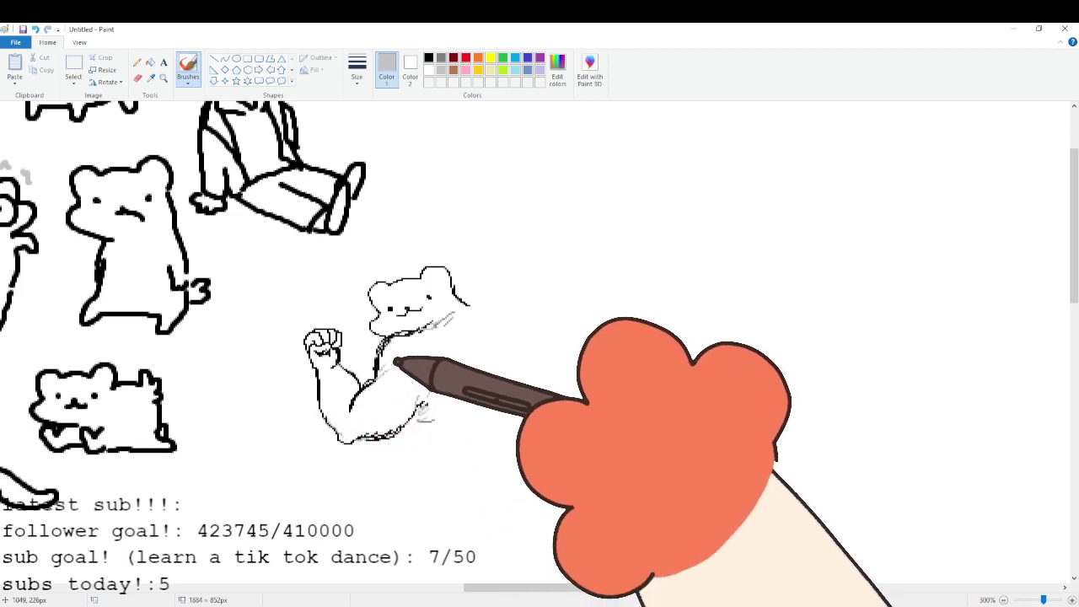
Draw the second shoulder and the bent, hanging arm in thin black lines, with light grey shading near the elbow.
{"action": "left_click", "coordinate": [429, 58]}
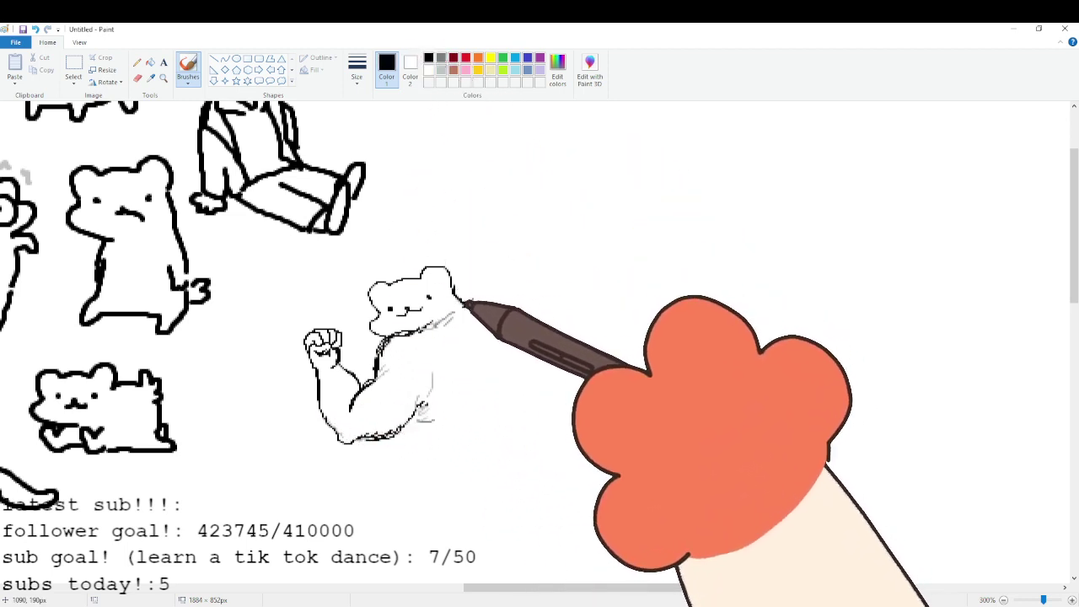
{"action": "mouse_move", "coordinate": [471, 299]}
{"action": "left_mouse_down"}
{"action": "mouse_move", "coordinate": [518, 296]}
{"action": "mouse_move", "coordinate": [471, 303]}
{"action": "mouse_move", "coordinate": [502, 289]}
{"action": "mouse_move", "coordinate": [547, 305]}
{"action": "mouse_move", "coordinate": [530, 297]}
{"action": "mouse_move", "coordinate": [558, 297]}
{"action": "mouse_move", "coordinate": [544, 298]}
{"action": "mouse_move", "coordinate": [575, 305]}
{"action": "left_mouse_up"}
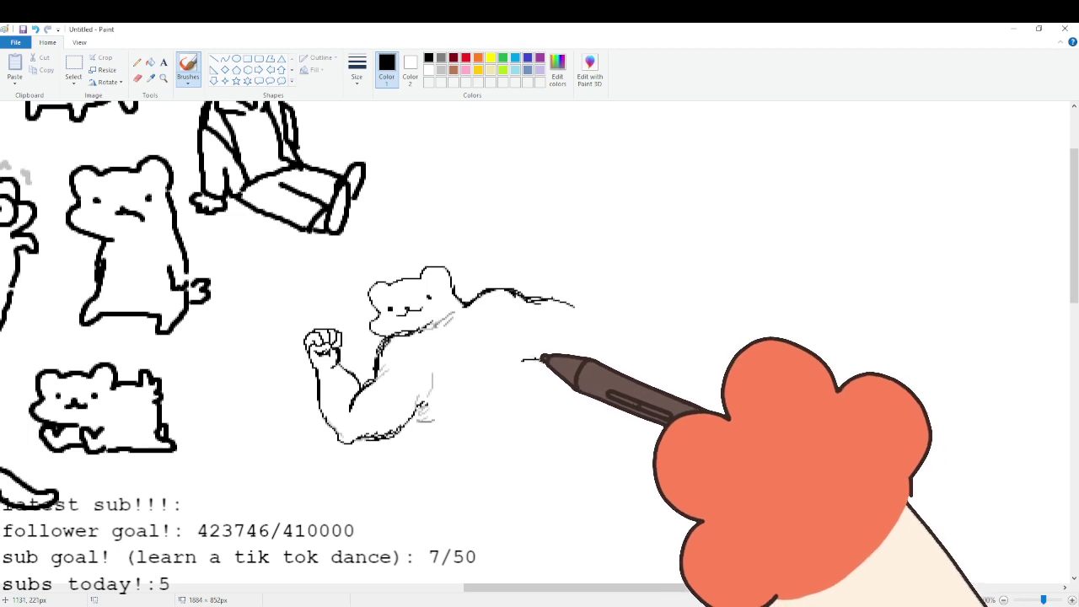
{"action": "mouse_move", "coordinate": [520, 350]}
{"action": "left_mouse_down"}
{"action": "mouse_move", "coordinate": [582, 355]}
{"action": "mouse_move", "coordinate": [567, 389]}
{"action": "left_mouse_up"}
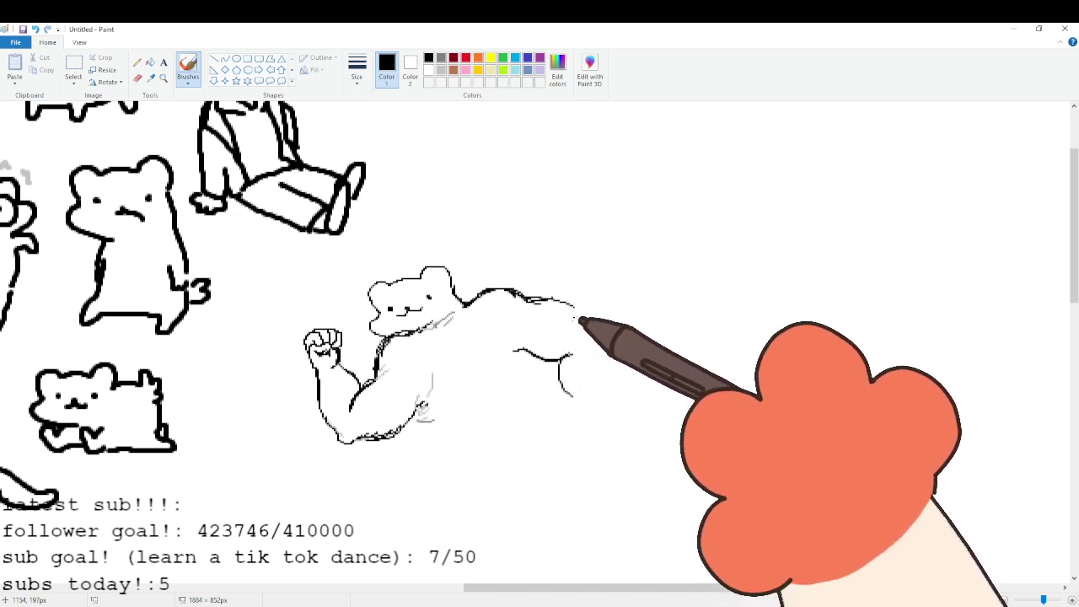
{"action": "left_click_drag", "start_coordinate": [576, 307], "coordinate": [620, 339]}
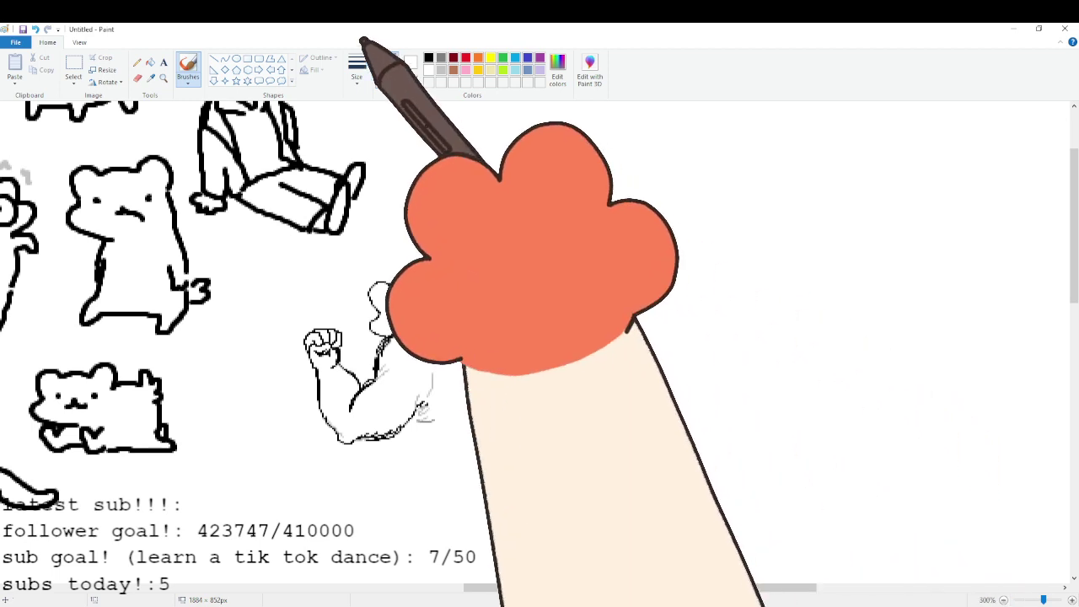
{"action": "left_click", "coordinate": [428, 70]}
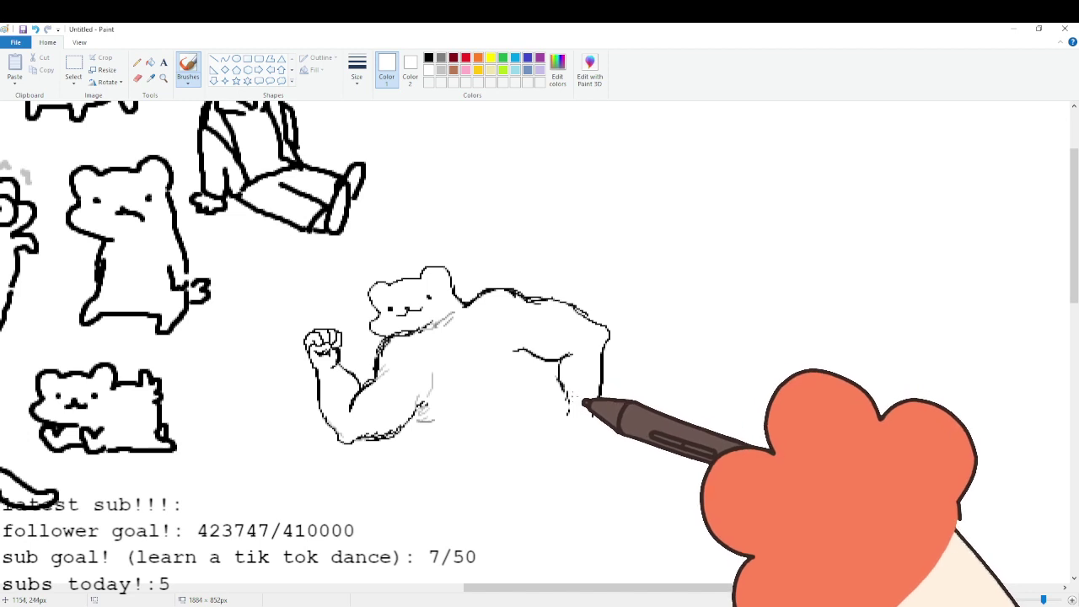
{"action": "left_click", "coordinate": [428, 58]}
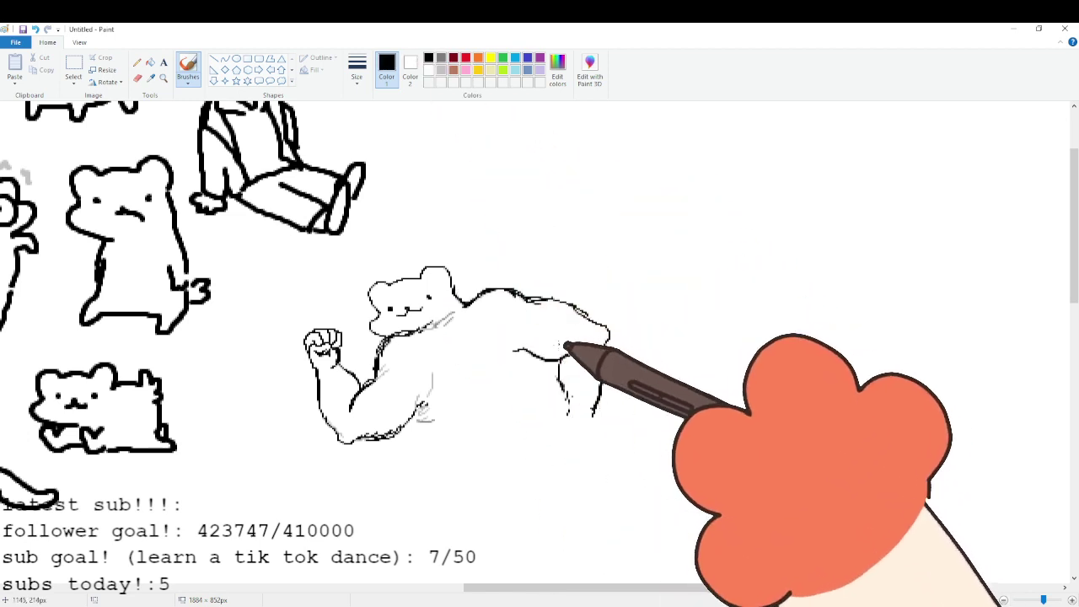
{"action": "left_click", "coordinate": [441, 70]}
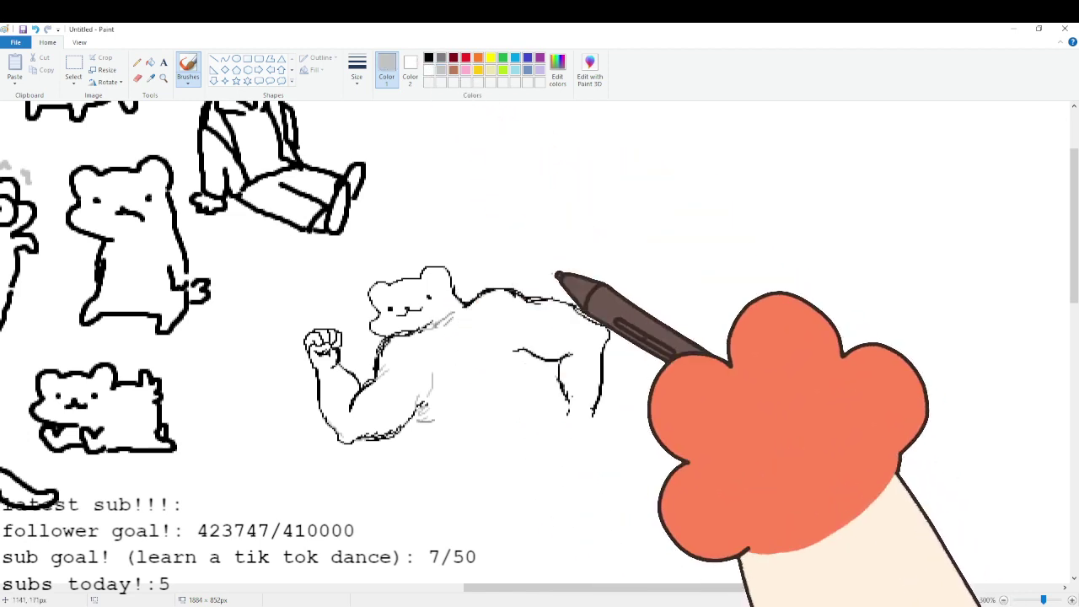
{"action": "mouse_move", "coordinate": [579, 308]}
{"action": "left_mouse_down"}
{"action": "mouse_move", "coordinate": [555, 297]}
{"action": "mouse_move", "coordinate": [585, 312]}
{"action": "mouse_move", "coordinate": [610, 361]}
{"action": "mouse_move", "coordinate": [520, 290]}
{"action": "mouse_move", "coordinate": [552, 321]}
{"action": "left_mouse_up"}
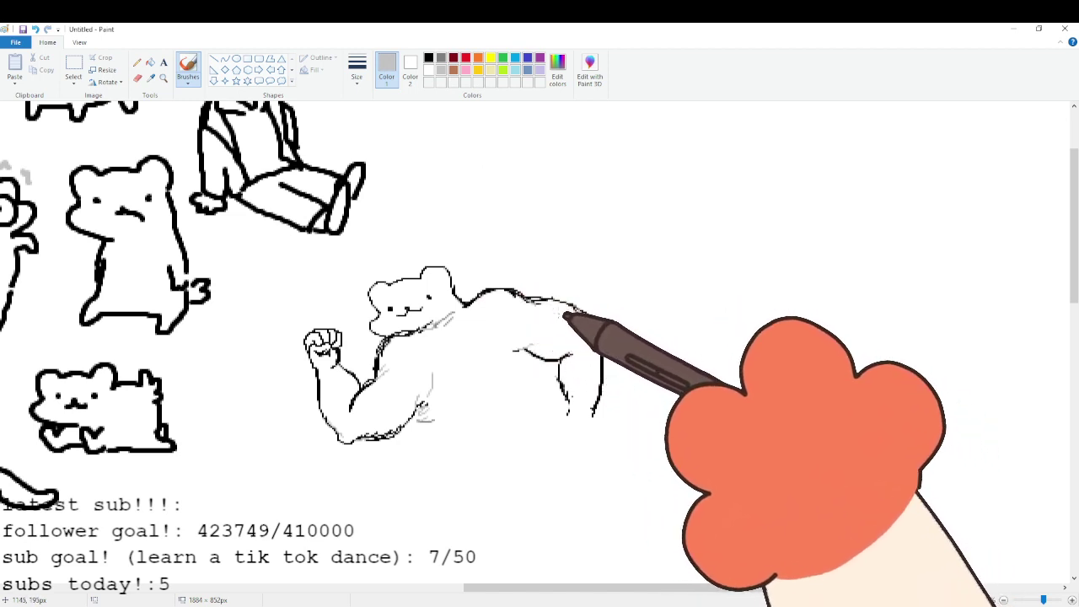
Outline both sides of the torso in thin black strokes and add a light grey curve for the spine.
{"action": "left_click", "coordinate": [428, 58]}
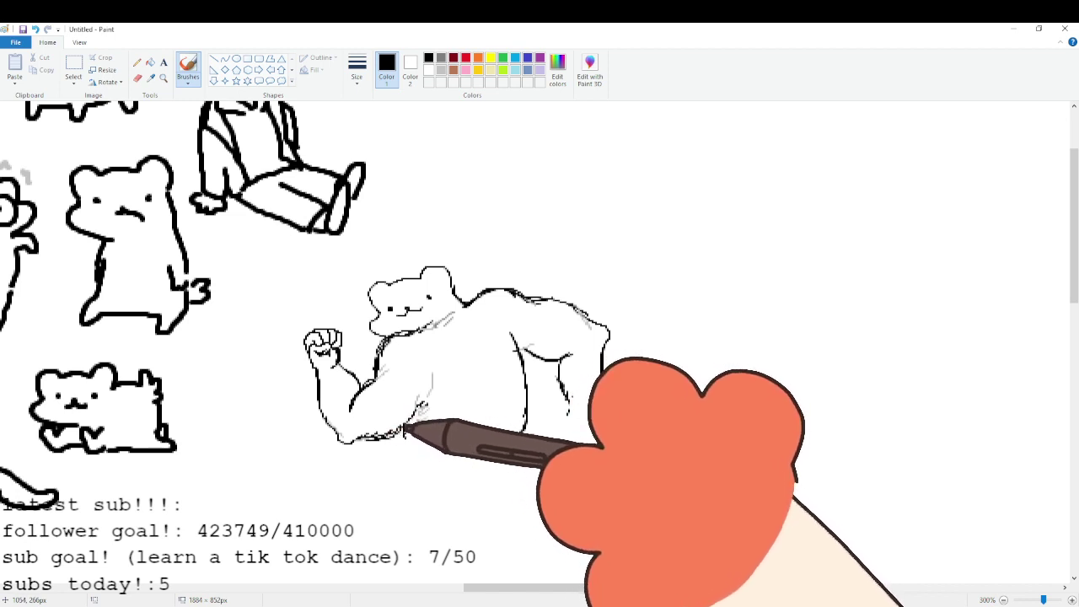
{"action": "left_click_drag", "start_coordinate": [410, 429], "coordinate": [404, 446]}
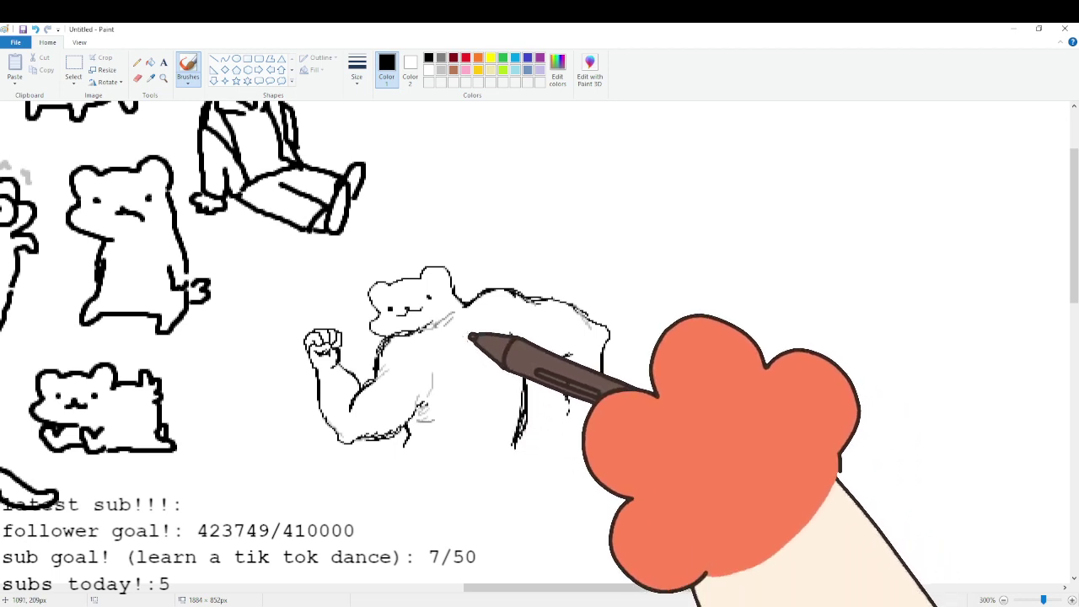
{"action": "key", "text": "ctrl+z"}
{"action": "left_click", "coordinate": [441, 69]}
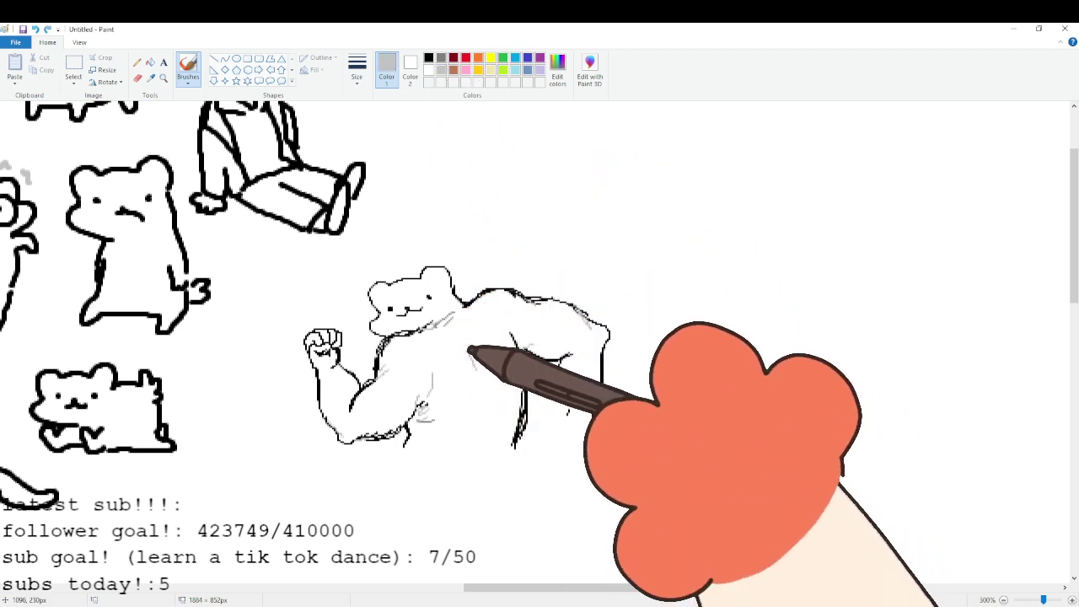
{"action": "left_click_drag", "start_coordinate": [468, 351], "coordinate": [481, 434]}
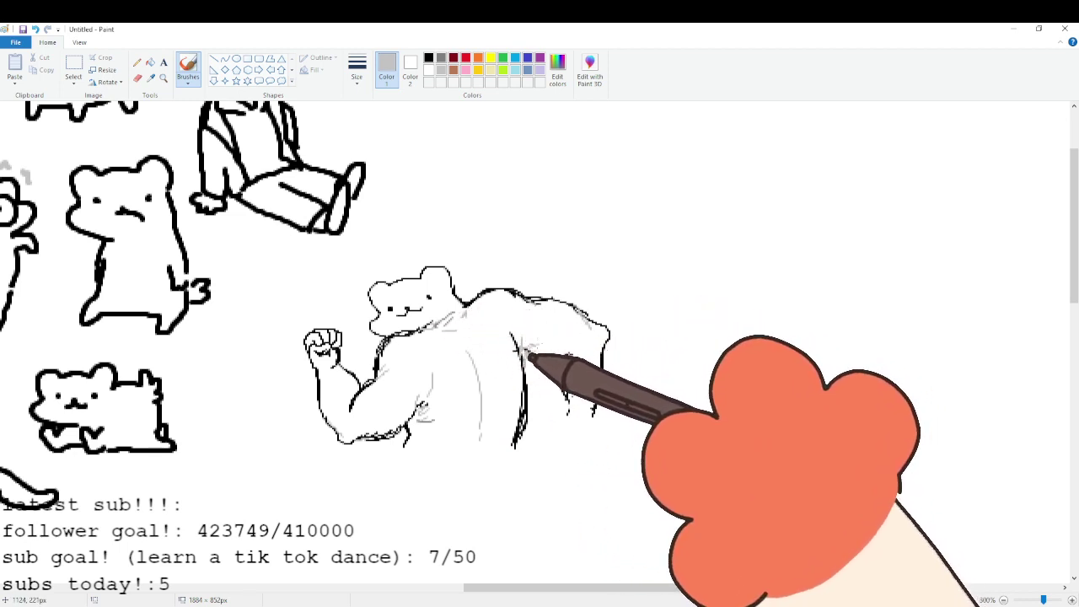
Reinforce the underside of the hanging arm in black and extend its forearm into the wrist and fist.
{"action": "left_click", "coordinate": [429, 57]}
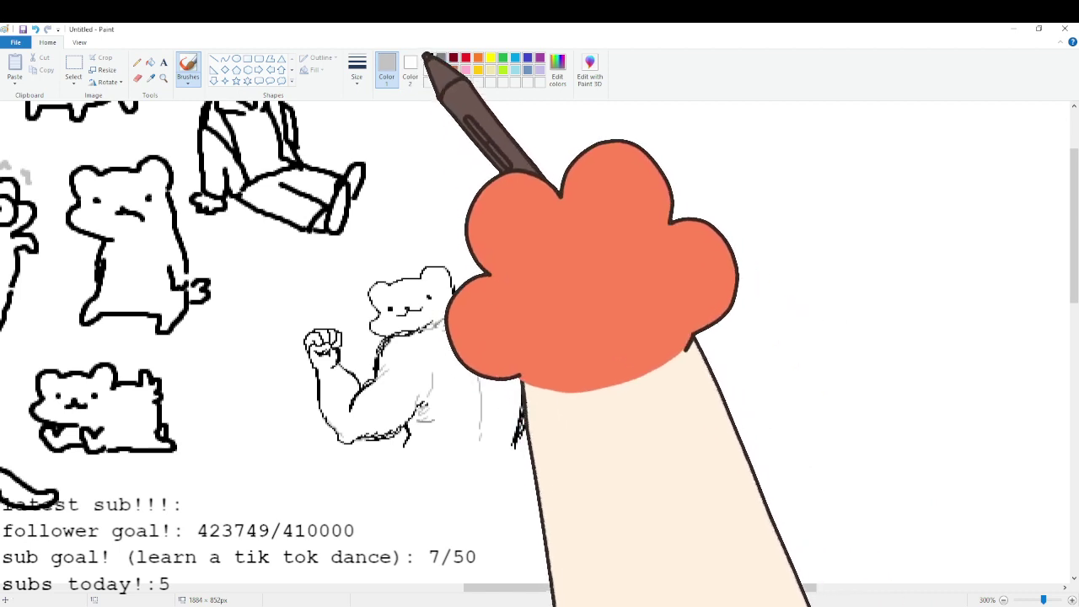
{"action": "left_click_drag", "start_coordinate": [531, 354], "coordinate": [571, 354]}
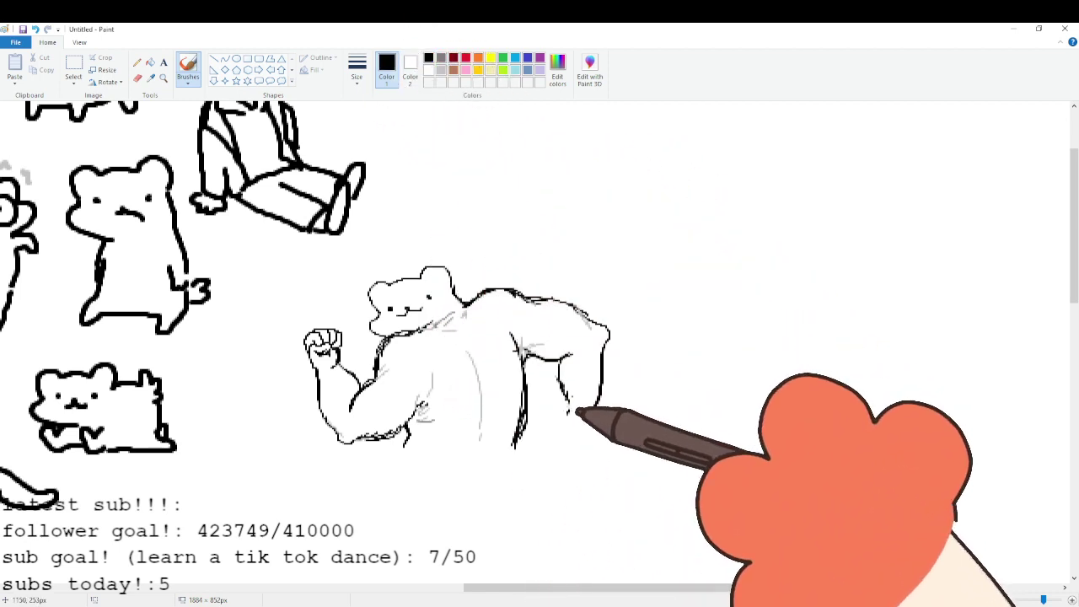
{"action": "left_click_drag", "start_coordinate": [569, 410], "coordinate": [563, 428]}
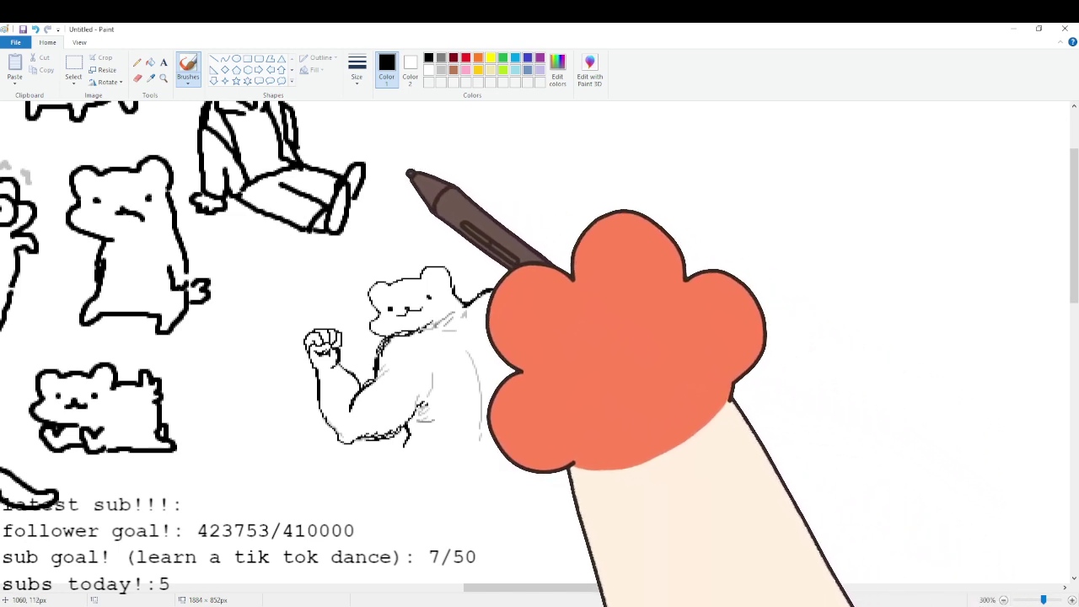
Add eyebrows to the smiling face and a curved hip line at the torso's base, touching up the linework in black and white.
{"action": "left_click", "coordinate": [441, 69]}
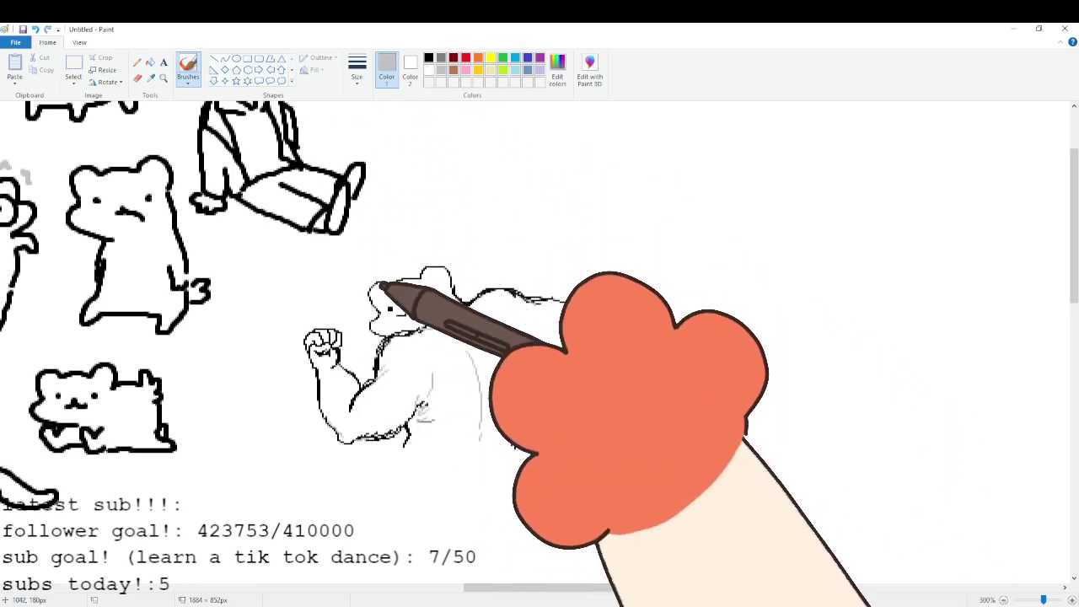
{"action": "left_click", "coordinate": [428, 58]}
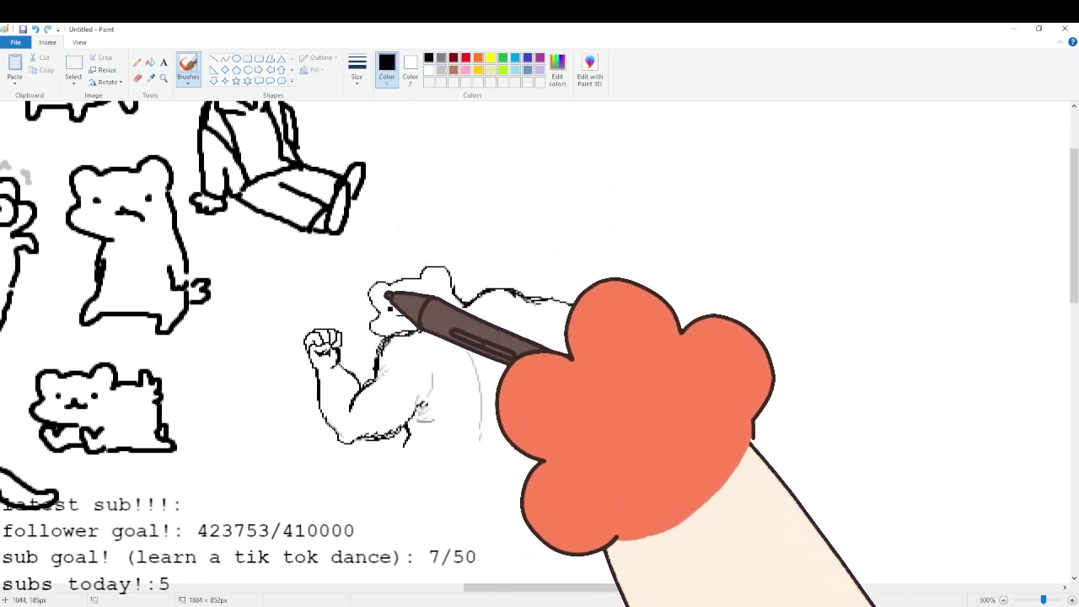
{"action": "mouse_move", "coordinate": [422, 289]}
{"action": "left_mouse_down"}
{"action": "mouse_move", "coordinate": [518, 434]}
{"action": "mouse_move", "coordinate": [498, 452]}
{"action": "mouse_move", "coordinate": [524, 450]}
{"action": "mouse_move", "coordinate": [510, 462]}
{"action": "mouse_move", "coordinate": [528, 442]}
{"action": "mouse_move", "coordinate": [518, 446]}
{"action": "left_mouse_up"}
{"action": "left_click", "coordinate": [428, 69]}
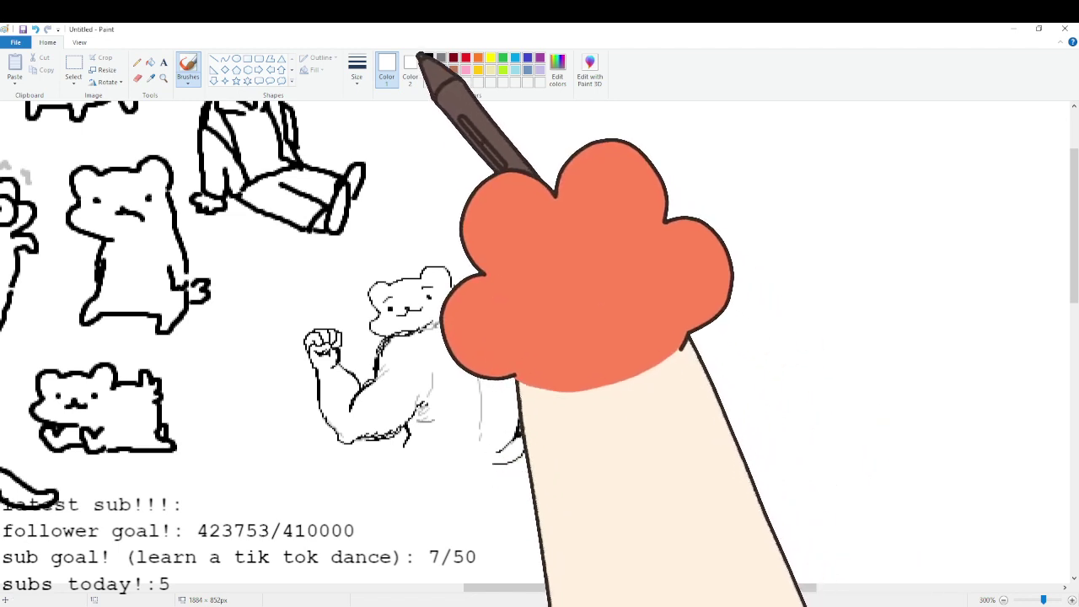
{"action": "left_click", "coordinate": [428, 57]}
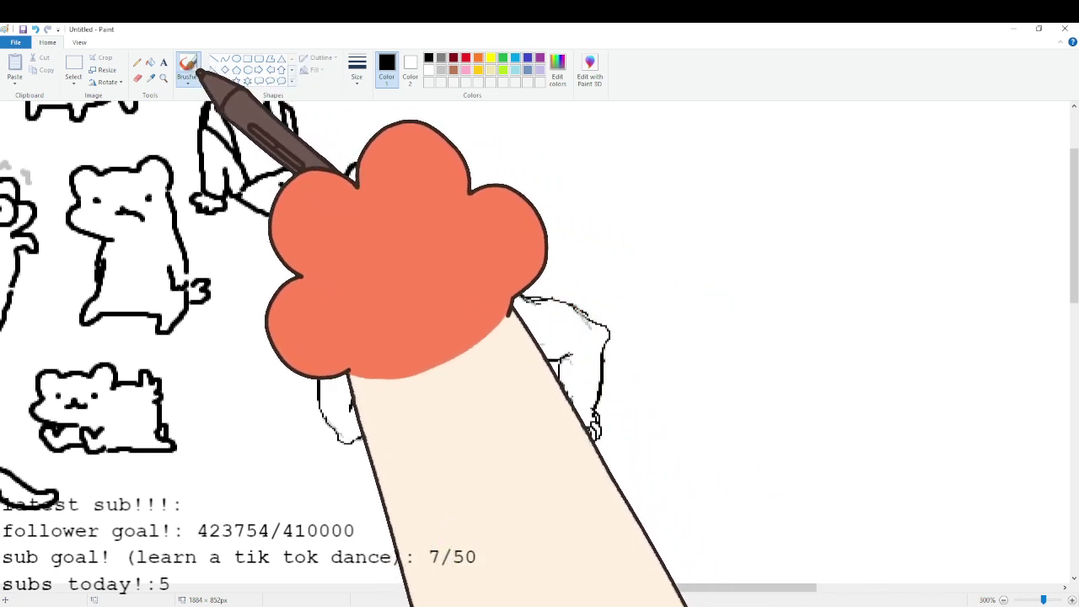
{"action": "left_click_drag", "start_coordinate": [521, 354], "coordinate": [526, 382]}
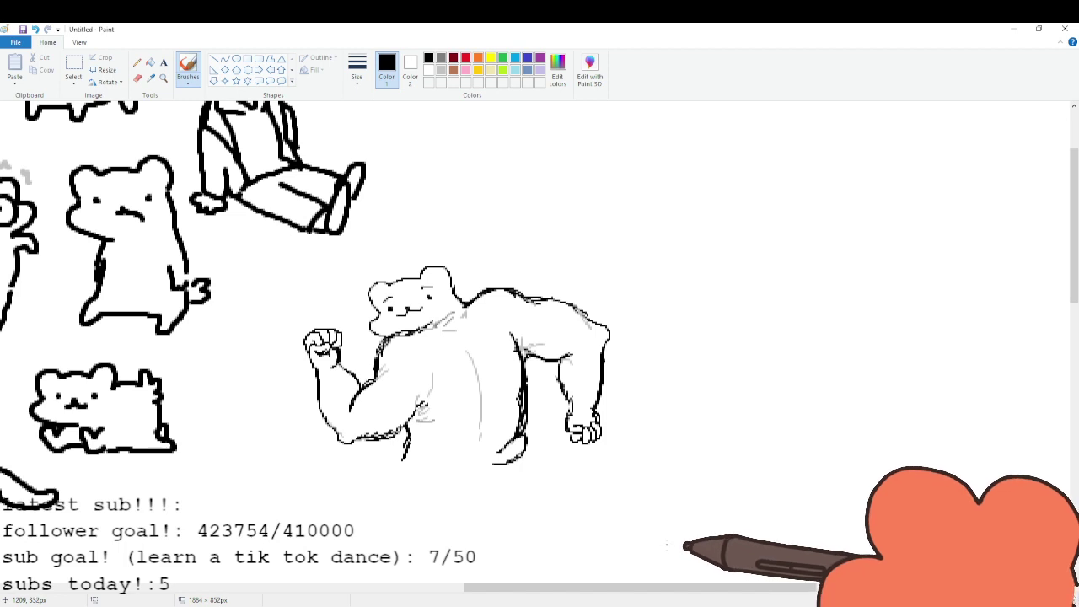
Select the muscular figure with a free-form selection and move it closer to the small lying animal.
{"action": "left_click_drag", "start_coordinate": [666, 588], "coordinate": [643, 592]}
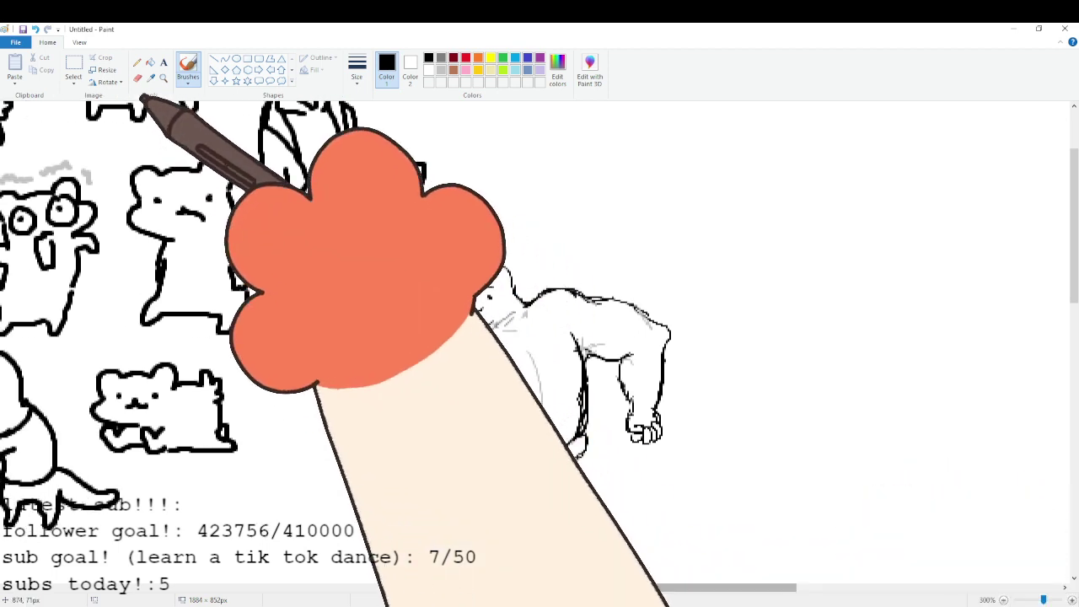
{"action": "left_click", "coordinate": [73, 69]}
{"action": "left_click_drag", "start_coordinate": [355, 271], "coordinate": [699, 478]}
{"action": "left_click_drag", "start_coordinate": [650, 400], "coordinate": [584, 413]}
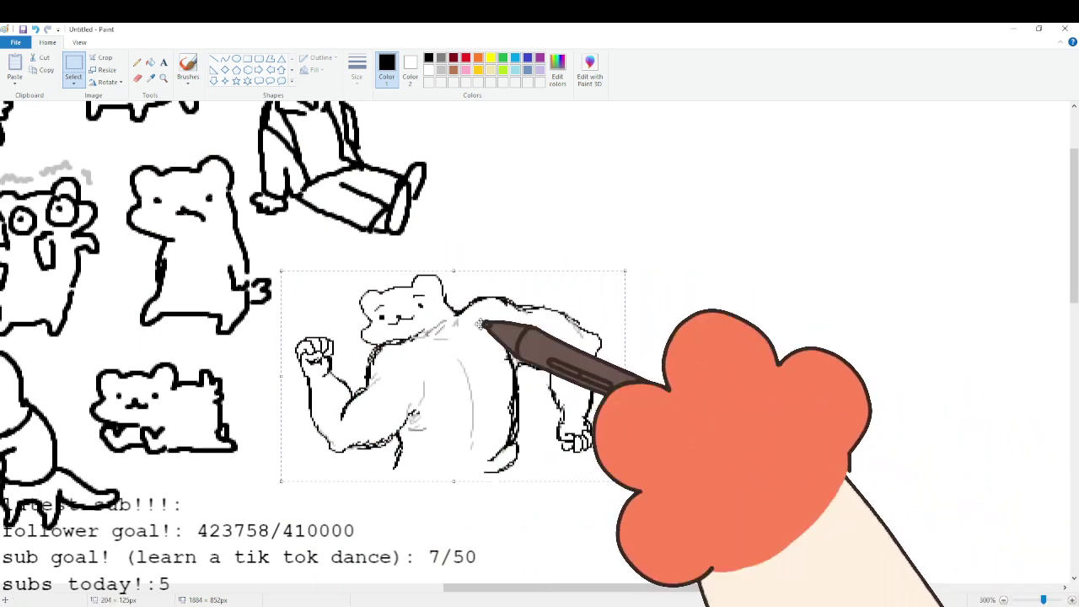
{"action": "left_click", "coordinate": [56, 123]}
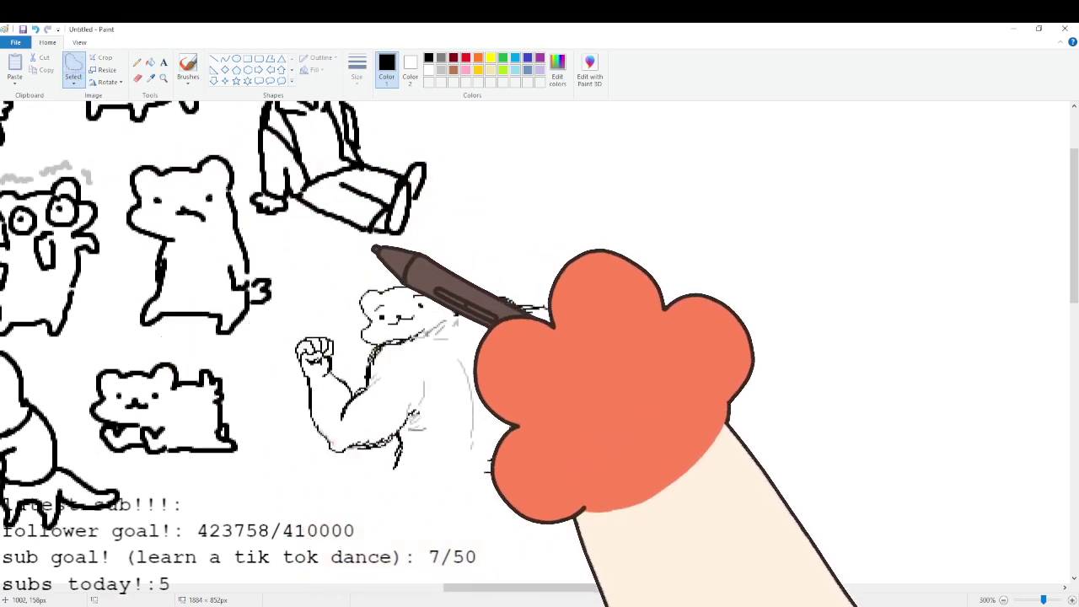
{"action": "mouse_move", "coordinate": [371, 269]}
{"action": "left_mouse_down"}
{"action": "mouse_move", "coordinate": [340, 314]}
{"action": "mouse_move", "coordinate": [288, 327]}
{"action": "mouse_move", "coordinate": [279, 355]}
{"action": "mouse_move", "coordinate": [316, 465]}
{"action": "mouse_move", "coordinate": [403, 493]}
{"action": "mouse_move", "coordinate": [545, 500]}
{"action": "mouse_move", "coordinate": [653, 422]}
{"action": "mouse_move", "coordinate": [627, 315]}
{"action": "mouse_move", "coordinate": [511, 271]}
{"action": "mouse_move", "coordinate": [379, 266]}
{"action": "mouse_move", "coordinate": [389, 320]}
{"action": "mouse_move", "coordinate": [397, 289]}
{"action": "left_mouse_up"}
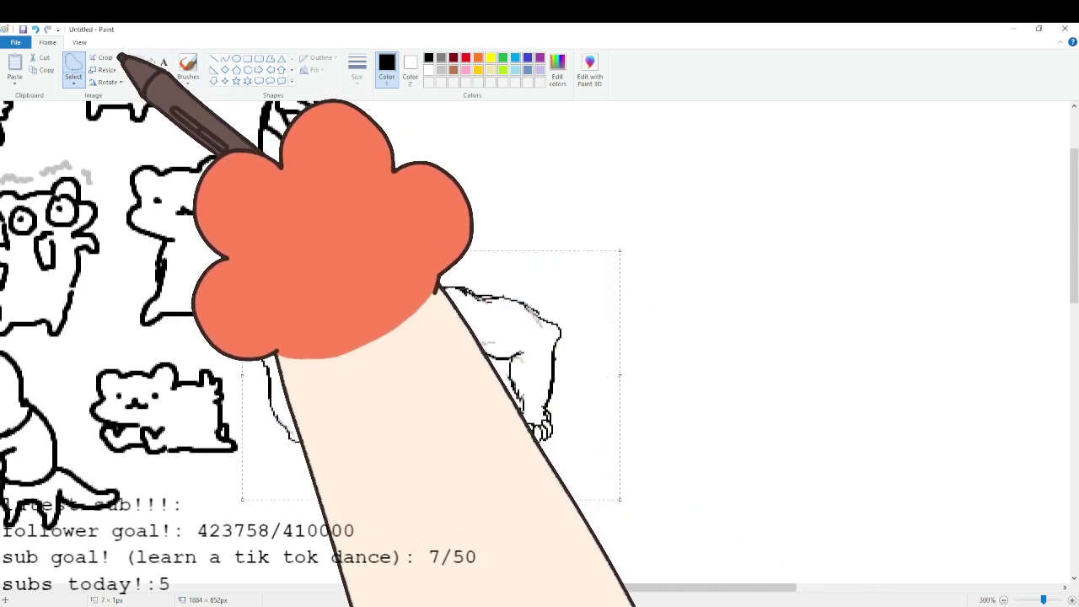
Draw the muscular figure's hip and kneeling leg, including its knee, calf and foot, in thin black brush strokes below the torso.
{"action": "left_click", "coordinate": [188, 68]}
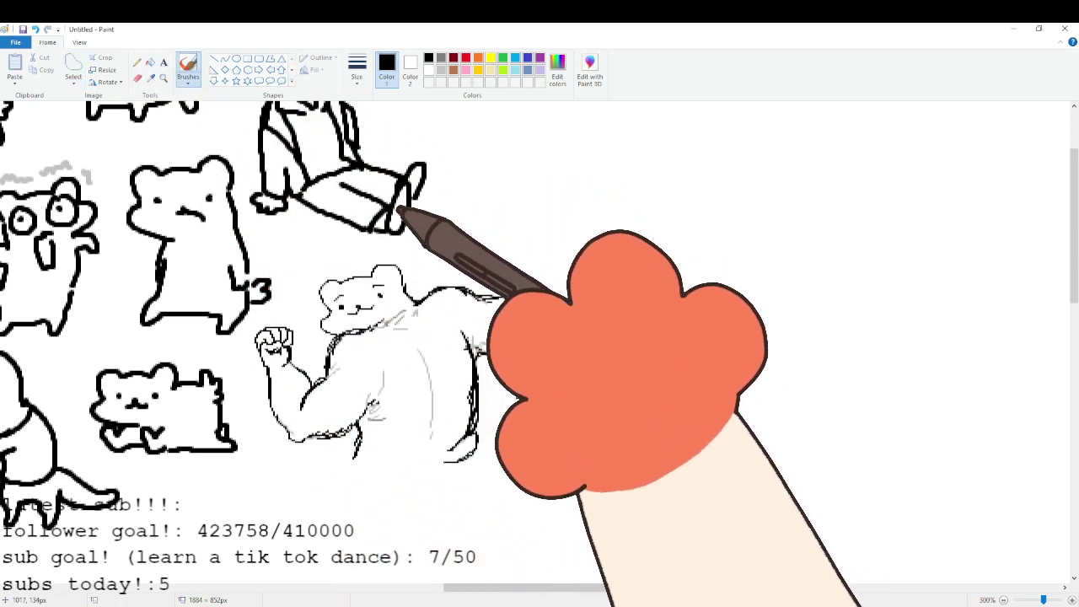
{"action": "scroll", "coordinate": [444, 343], "scroll_direction": "down", "scroll_amount": 3}
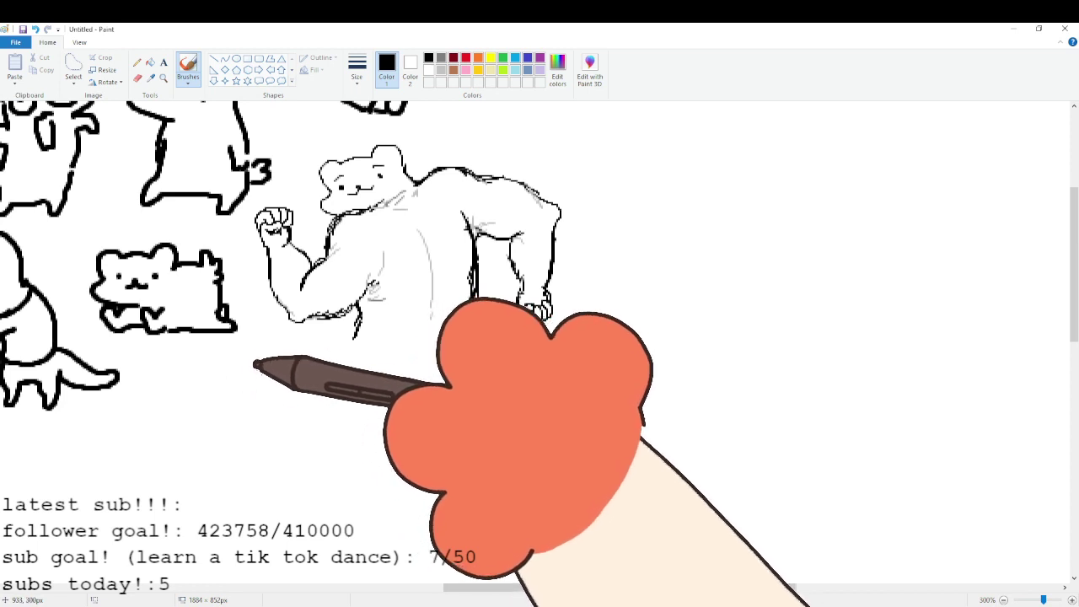
{"action": "mouse_move", "coordinate": [354, 338]}
{"action": "left_mouse_down"}
{"action": "mouse_move", "coordinate": [326, 350]}
{"action": "mouse_move", "coordinate": [309, 394]}
{"action": "left_mouse_up"}
{"action": "mouse_move", "coordinate": [331, 356]}
{"action": "left_mouse_down"}
{"action": "mouse_move", "coordinate": [309, 410]}
{"action": "mouse_move", "coordinate": [339, 347]}
{"action": "left_mouse_up"}
{"action": "mouse_move", "coordinate": [314, 392]}
{"action": "left_mouse_down"}
{"action": "mouse_move", "coordinate": [306, 433]}
{"action": "mouse_move", "coordinate": [326, 434]}
{"action": "mouse_move", "coordinate": [307, 423]}
{"action": "mouse_move", "coordinate": [337, 438]}
{"action": "left_mouse_up"}
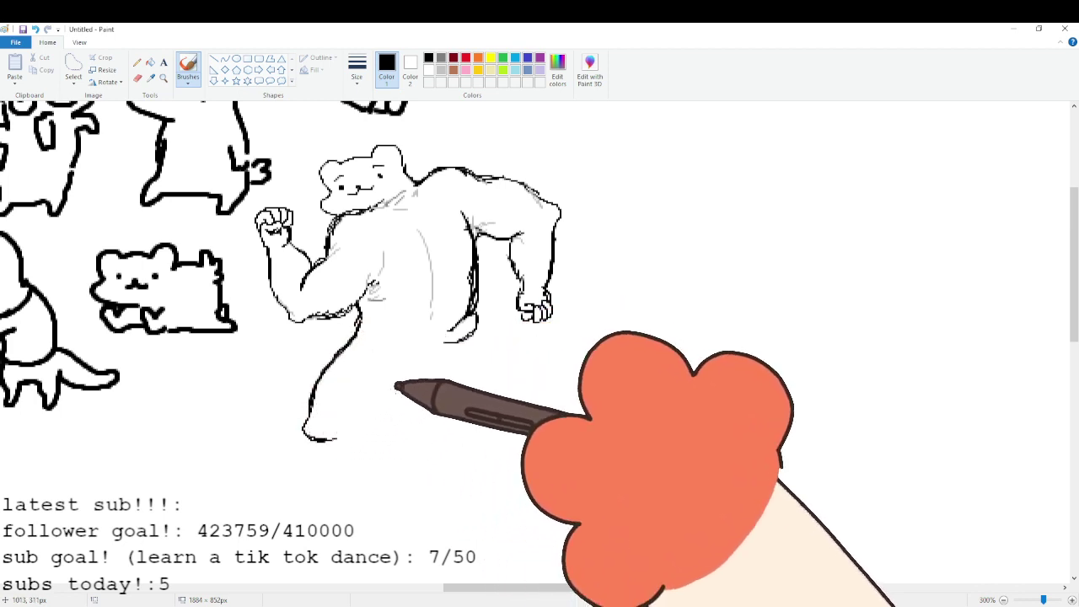
{"action": "mouse_move", "coordinate": [342, 400]}
{"action": "left_mouse_down"}
{"action": "mouse_move", "coordinate": [400, 389]}
{"action": "mouse_move", "coordinate": [367, 384]}
{"action": "mouse_move", "coordinate": [344, 393]}
{"action": "mouse_move", "coordinate": [408, 394]}
{"action": "mouse_move", "coordinate": [340, 392]}
{"action": "mouse_move", "coordinate": [393, 392]}
{"action": "left_mouse_up"}
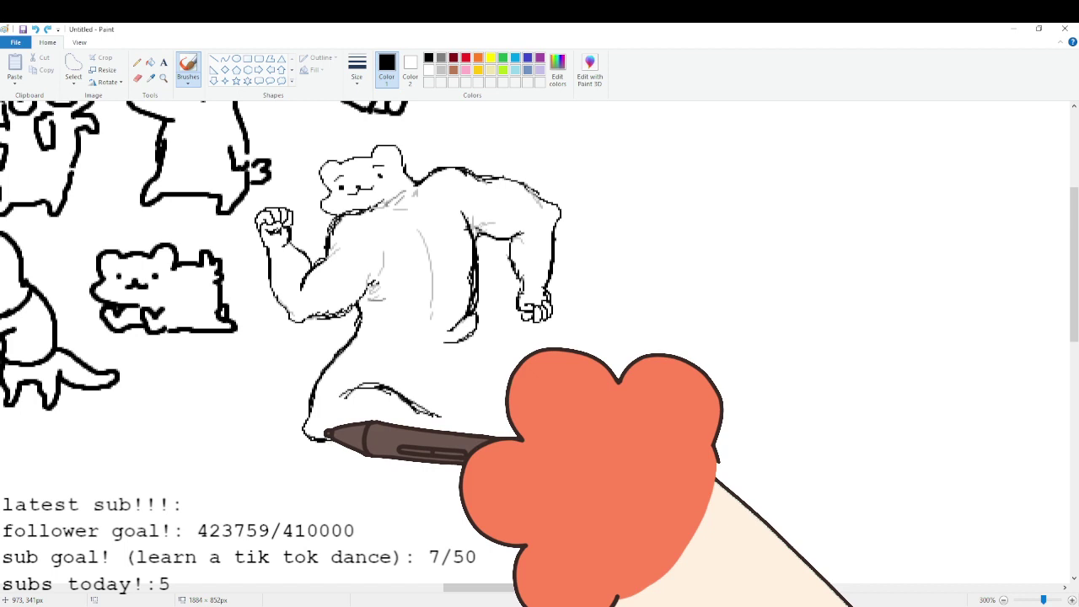
{"action": "mouse_move", "coordinate": [328, 434]}
{"action": "left_mouse_down"}
{"action": "mouse_move", "coordinate": [400, 427]}
{"action": "mouse_move", "coordinate": [355, 428]}
{"action": "mouse_move", "coordinate": [442, 437]}
{"action": "mouse_move", "coordinate": [434, 404]}
{"action": "mouse_move", "coordinate": [464, 410]}
{"action": "left_mouse_up"}
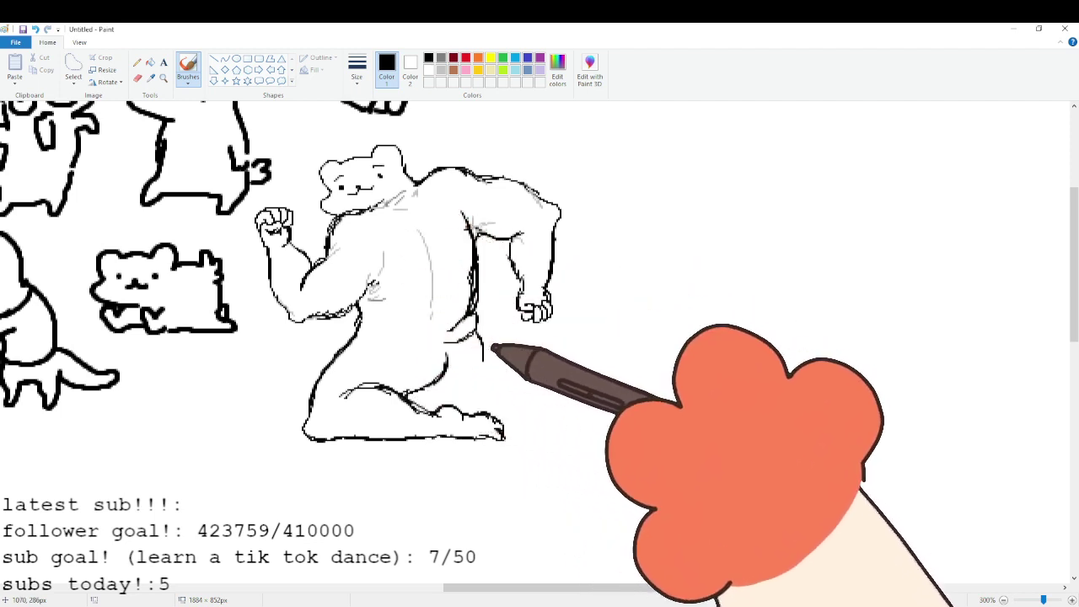
Draw the muscular figure's second leg stretched out along the ground, with its thigh, calf and foot, in thin black brush strokes.
{"action": "left_click_drag", "start_coordinate": [463, 362], "coordinate": [710, 441]}
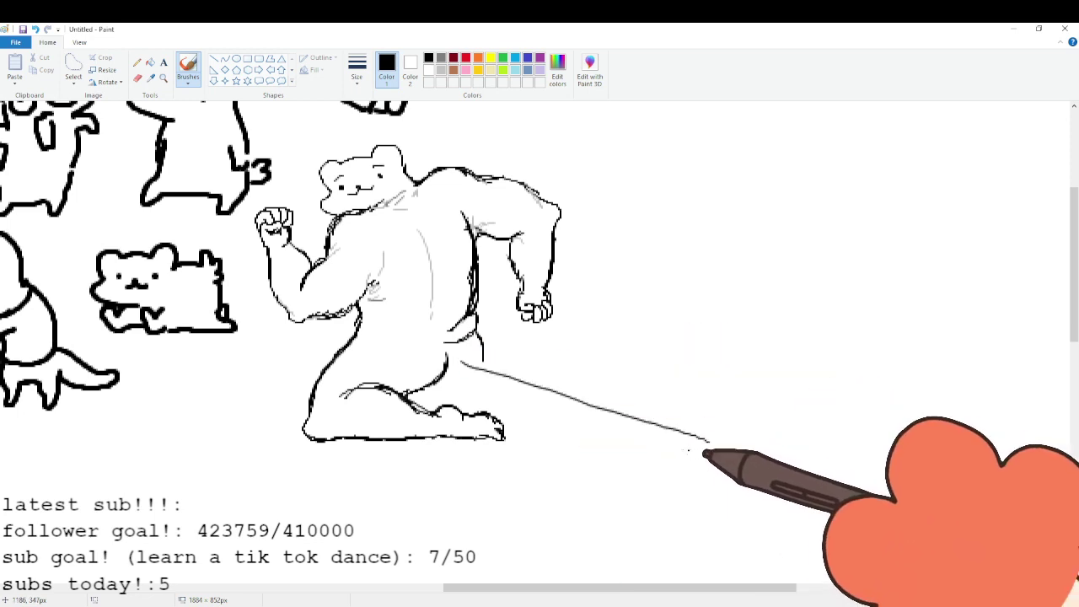
{"action": "key", "text": "ctrl+z"}
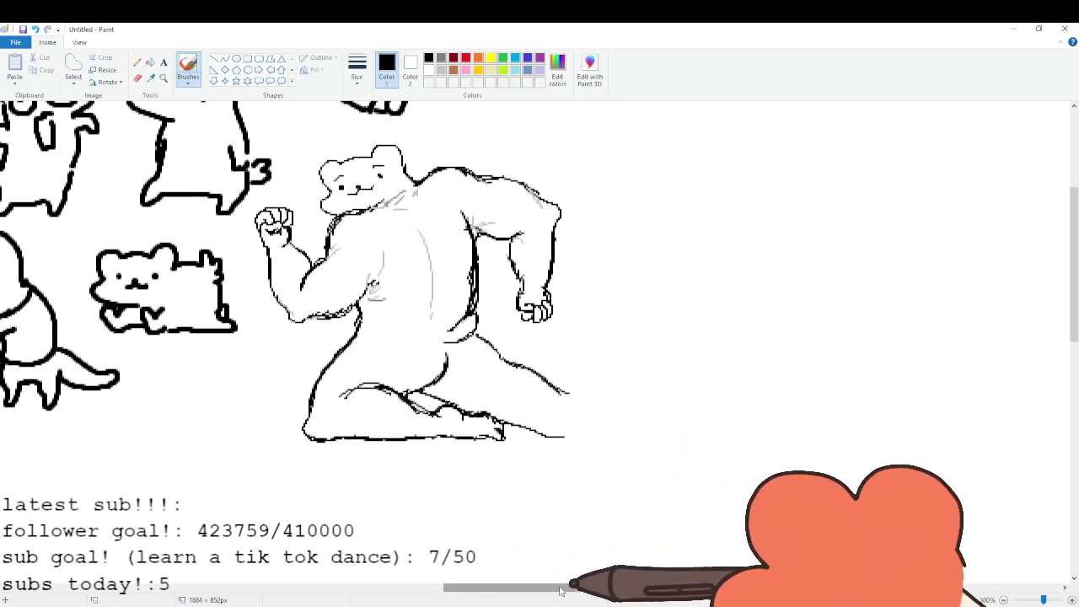
{"action": "left_click_drag", "start_coordinate": [560, 590], "coordinate": [598, 590]}
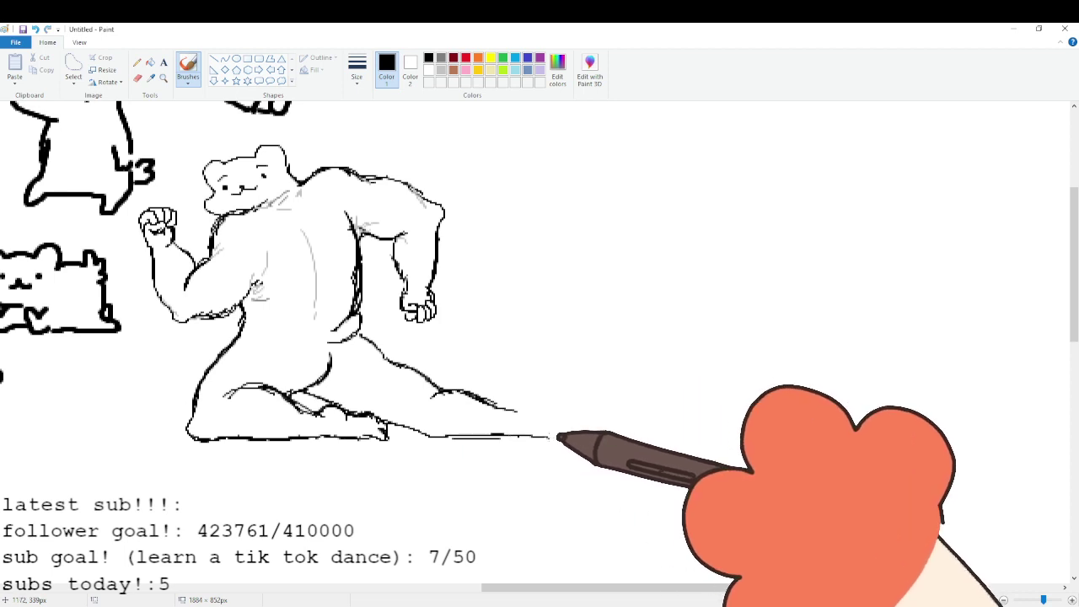
{"action": "key", "text": "ctrl+z"}
{"action": "mouse_move", "coordinate": [516, 435]}
{"action": "left_mouse_down"}
{"action": "mouse_move", "coordinate": [591, 439]}
{"action": "mouse_move", "coordinate": [585, 422]}
{"action": "mouse_move", "coordinate": [562, 418]}
{"action": "left_mouse_up"}
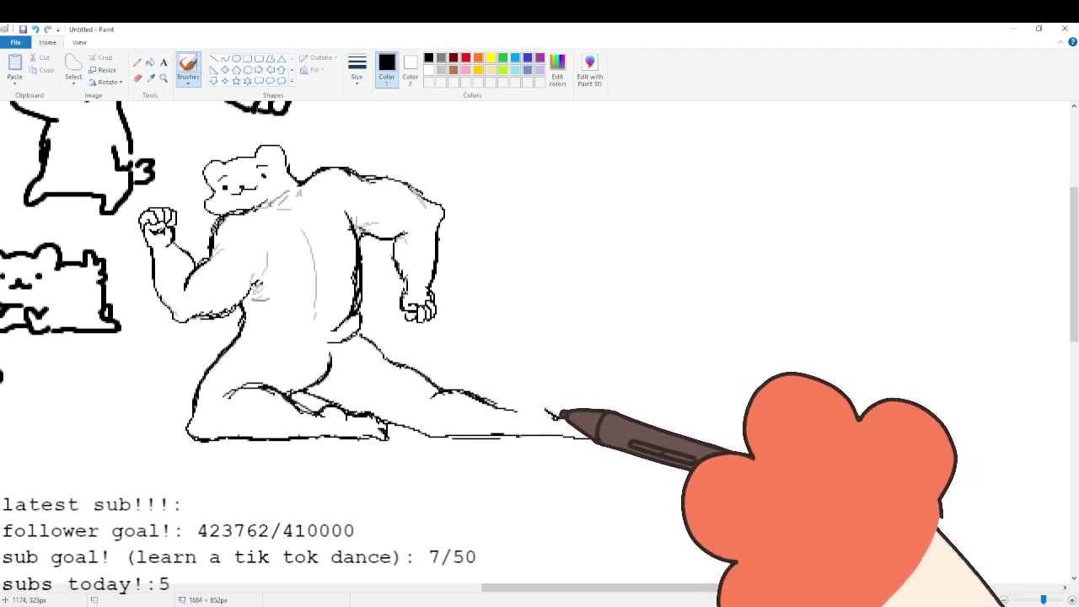
{"action": "left_click_drag", "start_coordinate": [528, 411], "coordinate": [553, 407]}
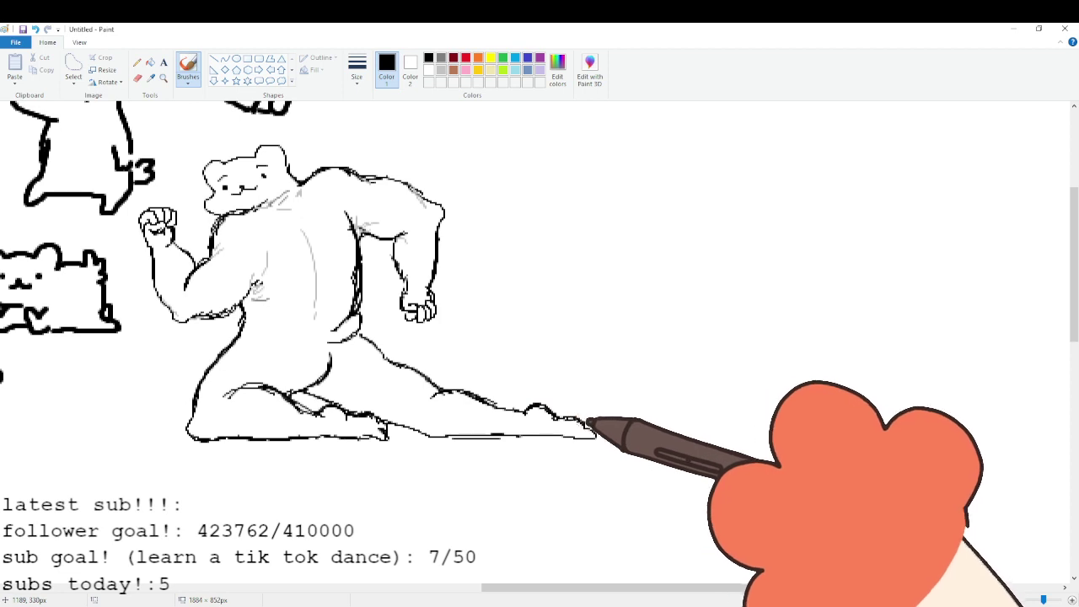
Add light gray muscle creases to the outstretched leg's upper thigh and the waist, and set the brush colour back to black.
{"action": "left_click_drag", "start_coordinate": [558, 588], "coordinate": [522, 587]}
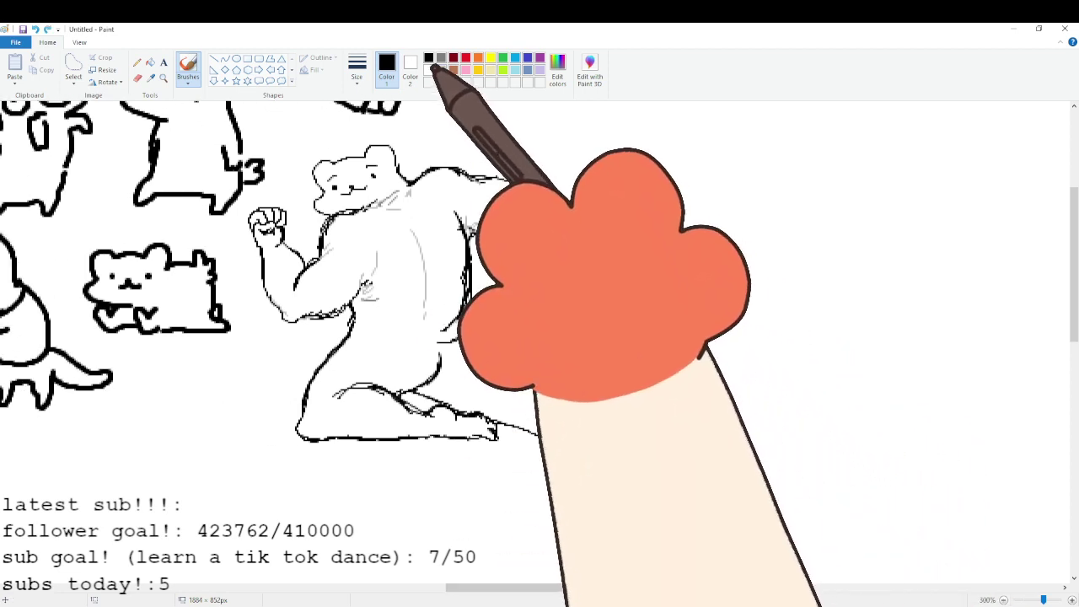
{"action": "left_click", "coordinate": [441, 69]}
{"action": "mouse_move", "coordinate": [492, 367]}
{"action": "left_mouse_down"}
{"action": "mouse_move", "coordinate": [468, 376]}
{"action": "mouse_move", "coordinate": [477, 373]}
{"action": "left_mouse_up"}
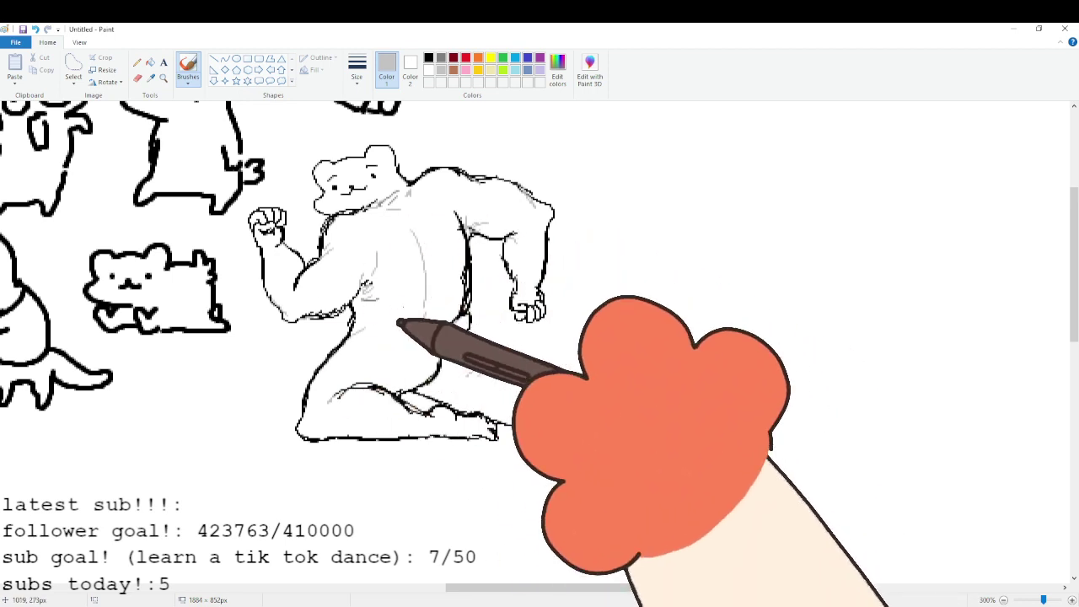
{"action": "left_click", "coordinate": [428, 57]}
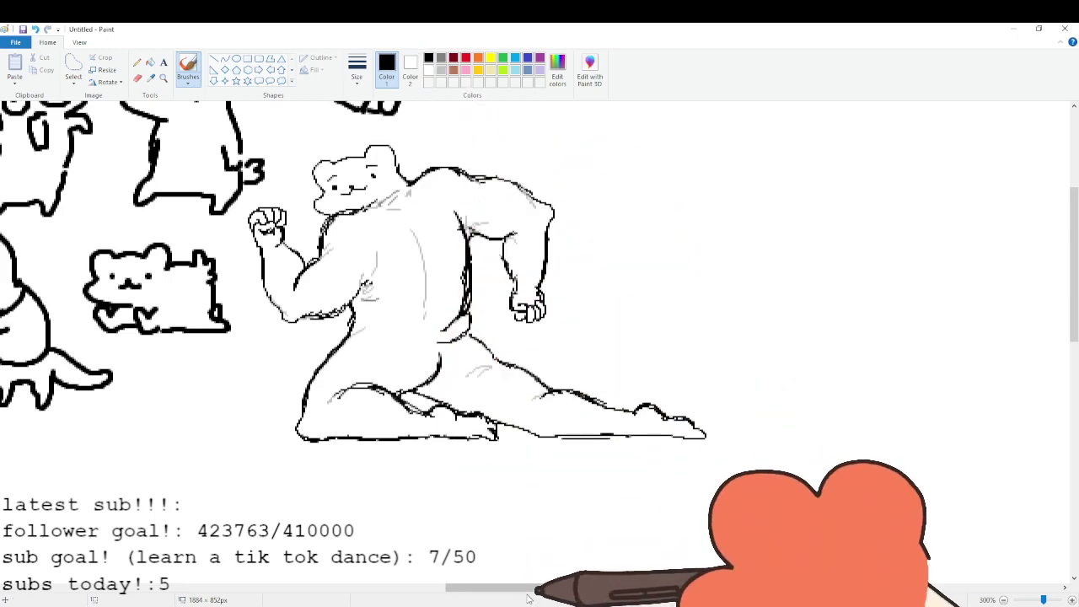
{"action": "left_click_drag", "start_coordinate": [530, 588], "coordinate": [338, 587]}
{"action": "scroll", "coordinate": [304, 354], "scroll_direction": "up", "scroll_amount": 3}
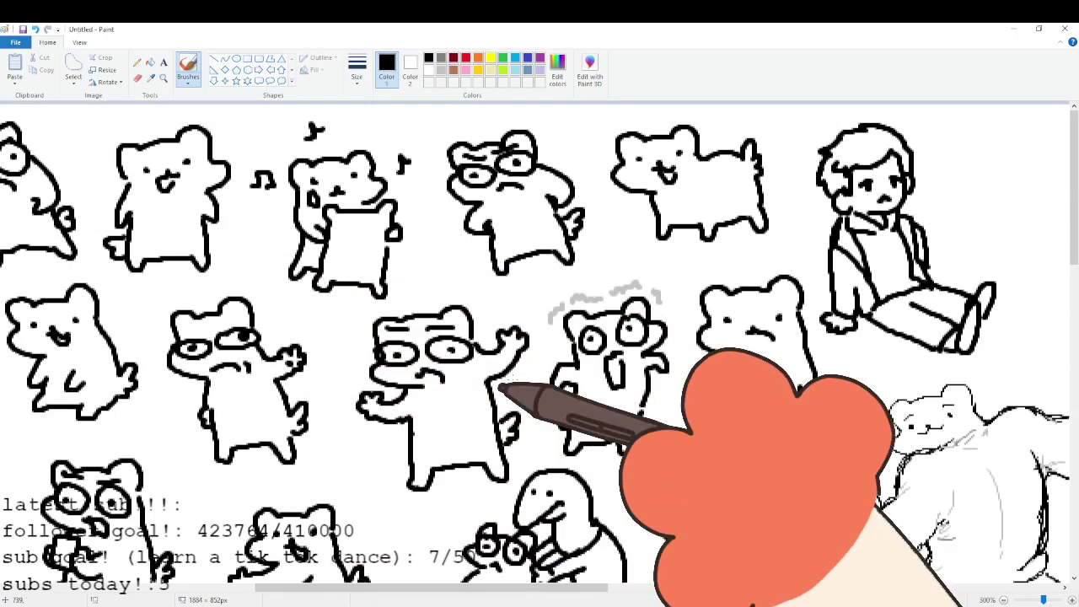
{"action": "left_click_drag", "start_coordinate": [488, 570], "coordinate": [490, 525]}
{"action": "scroll", "coordinate": [540, 464], "scroll_direction": "down", "scroll_amount": 2}
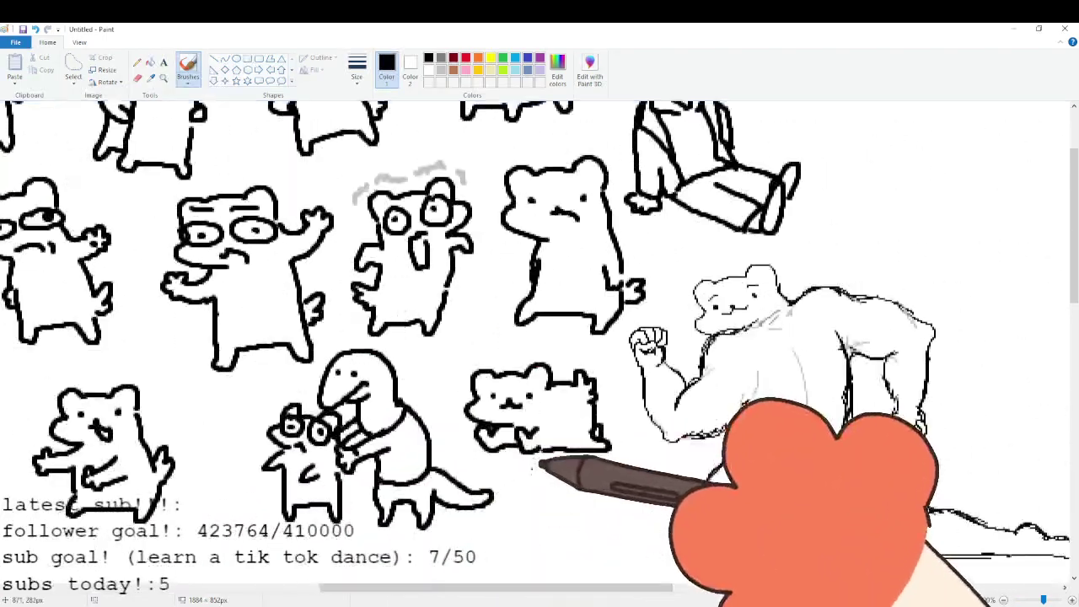
{"action": "left_click_drag", "start_coordinate": [498, 588], "coordinate": [629, 587]}
{"action": "scroll", "coordinate": [613, 517], "scroll_direction": "down", "scroll_amount": 2}
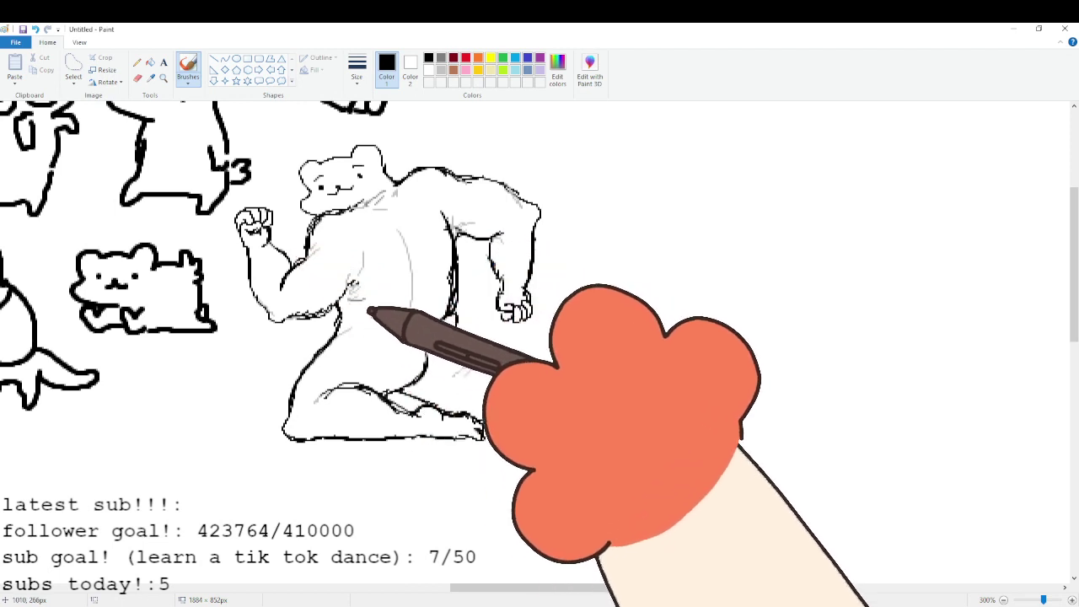
Shade the muscular figure's hip and shoulder blade with small light gray crease strokes, and return the brush colour to black.
{"action": "left_click", "coordinate": [441, 70]}
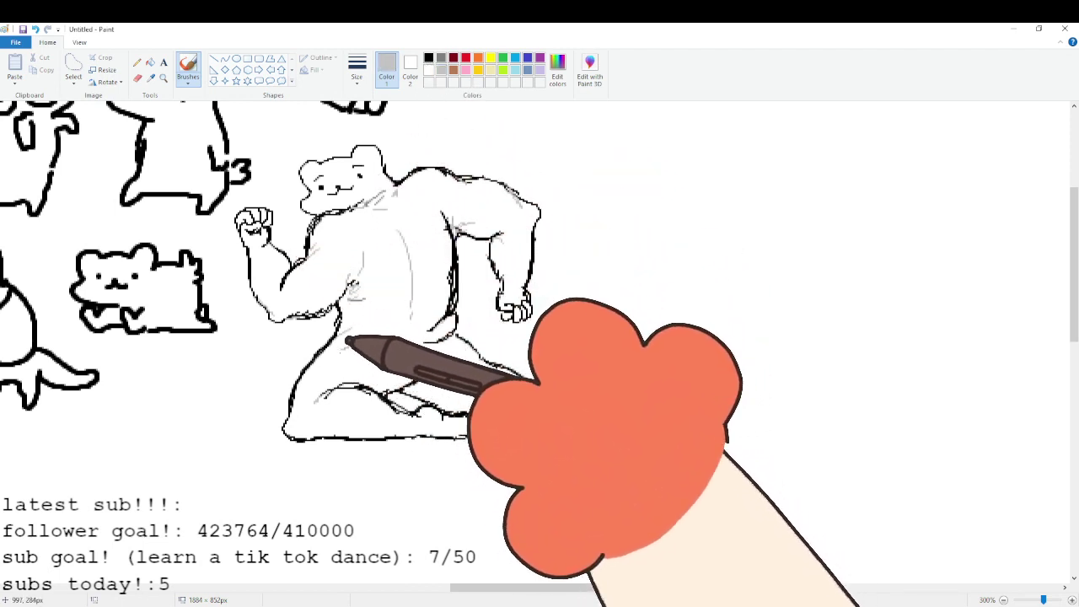
{"action": "left_click_drag", "start_coordinate": [416, 190], "coordinate": [435, 207]}
{"action": "key", "text": "ctrl+z"}
{"action": "key", "text": "ctrl+z"}
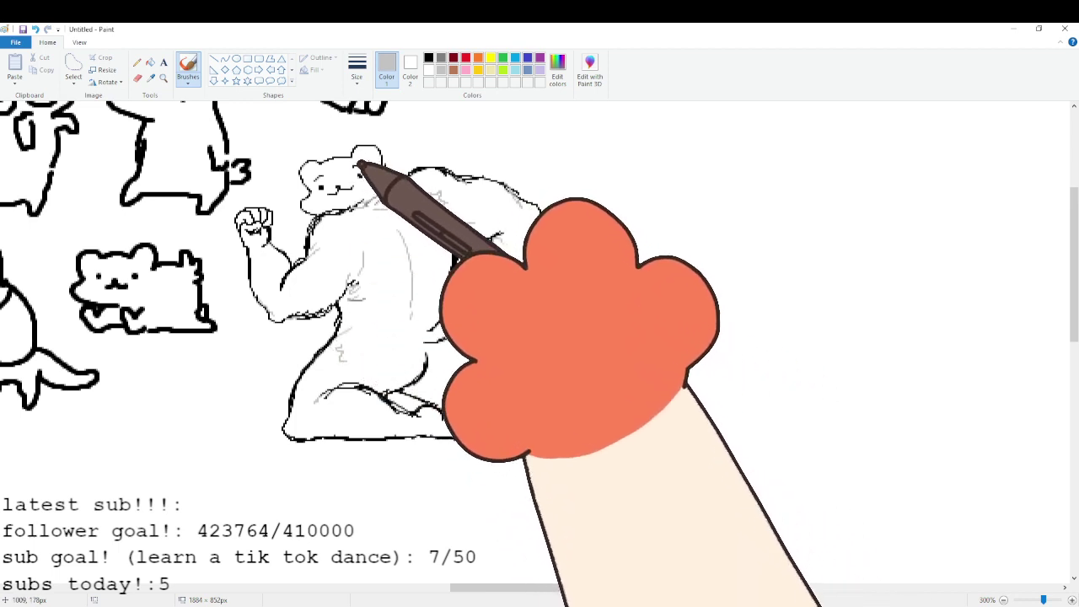
{"action": "left_click", "coordinate": [428, 57]}
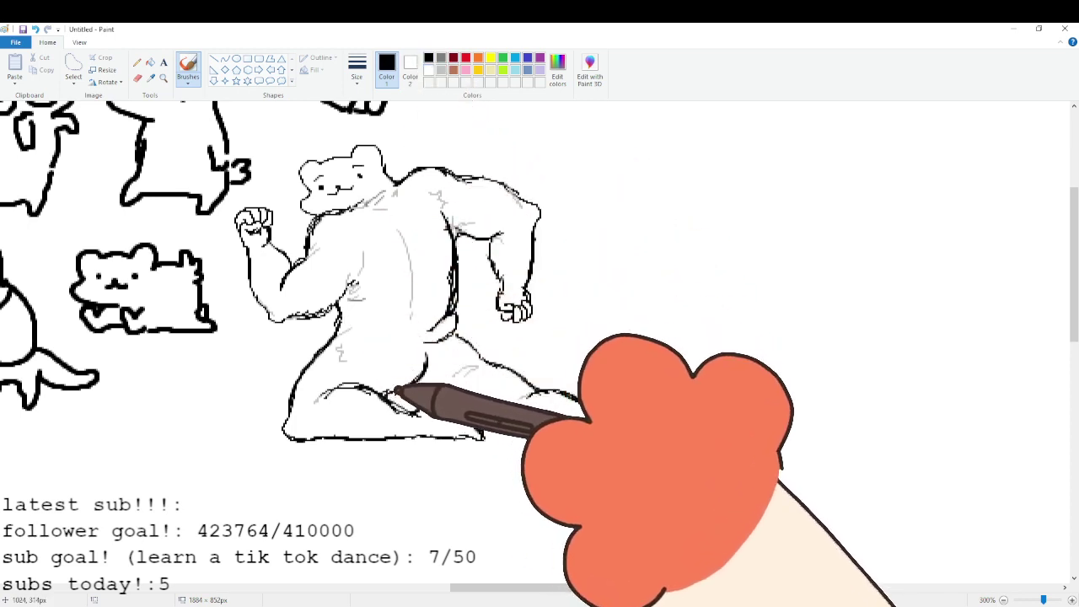
Look over the whole canvas of doodles at 100% zoom and the muscular kneeling figure at 300%.
{"action": "scroll", "coordinate": [396, 390], "scroll_direction": "up", "scroll_amount": 3}
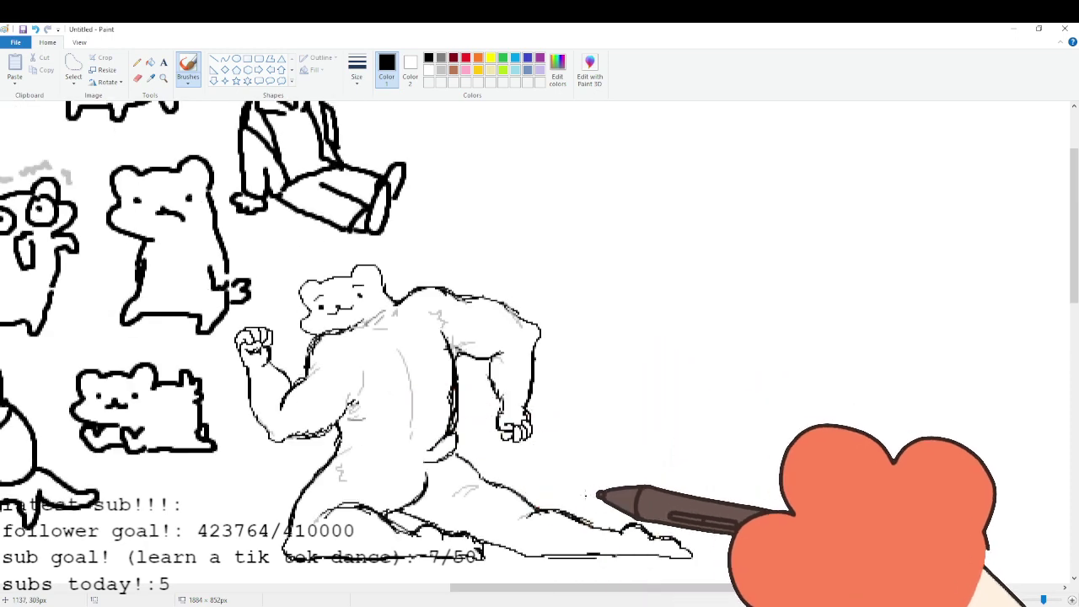
{"action": "left_click", "coordinate": [1005, 600]}
{"action": "left_click", "coordinate": [1004, 599]}
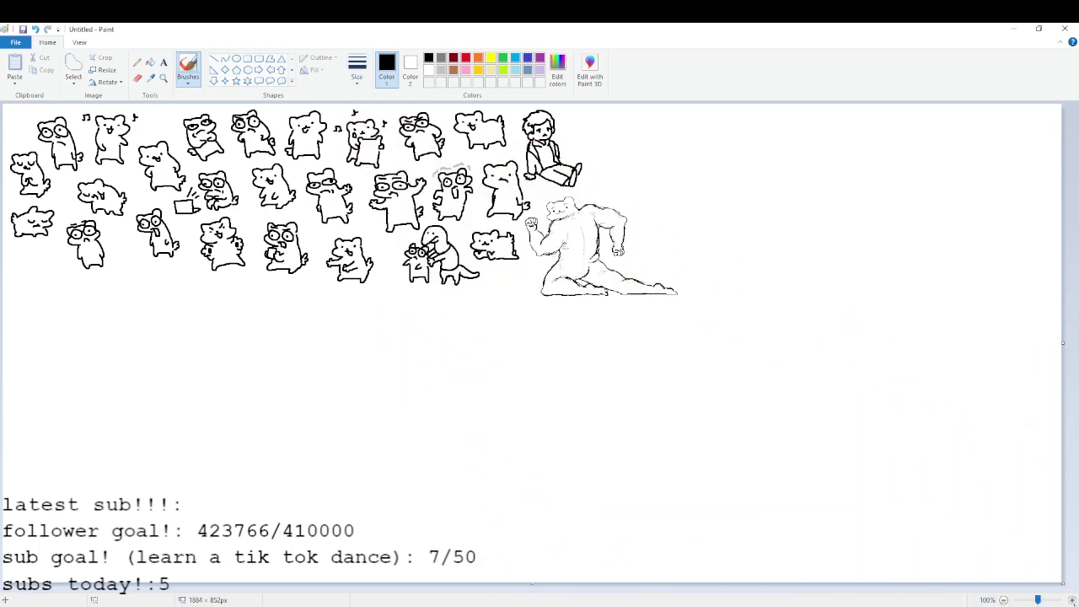
{"action": "scroll", "coordinate": [964, 445], "scroll_direction": "up", "scroll_amount": 2, "text": "ctrl"}
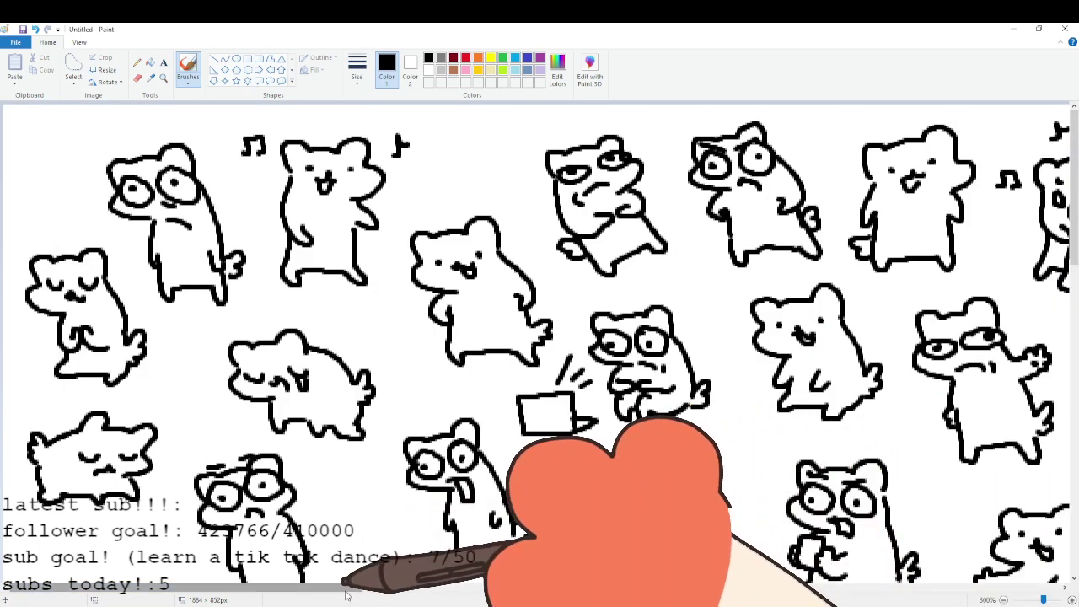
{"action": "left_click_drag", "start_coordinate": [346, 590], "coordinate": [759, 576]}
{"action": "scroll", "coordinate": [742, 552], "scroll_direction": "down", "scroll_amount": 1}
{"action": "left_click_drag", "start_coordinate": [653, 590], "coordinate": [712, 592]}
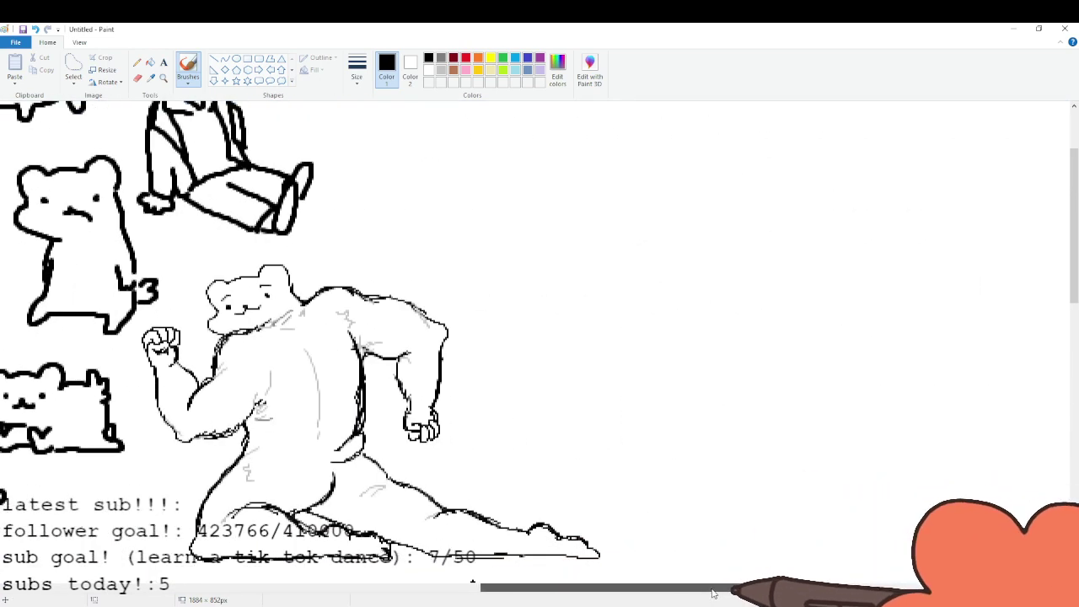
{"action": "scroll", "coordinate": [723, 539], "scroll_direction": "up", "scroll_amount": 3}
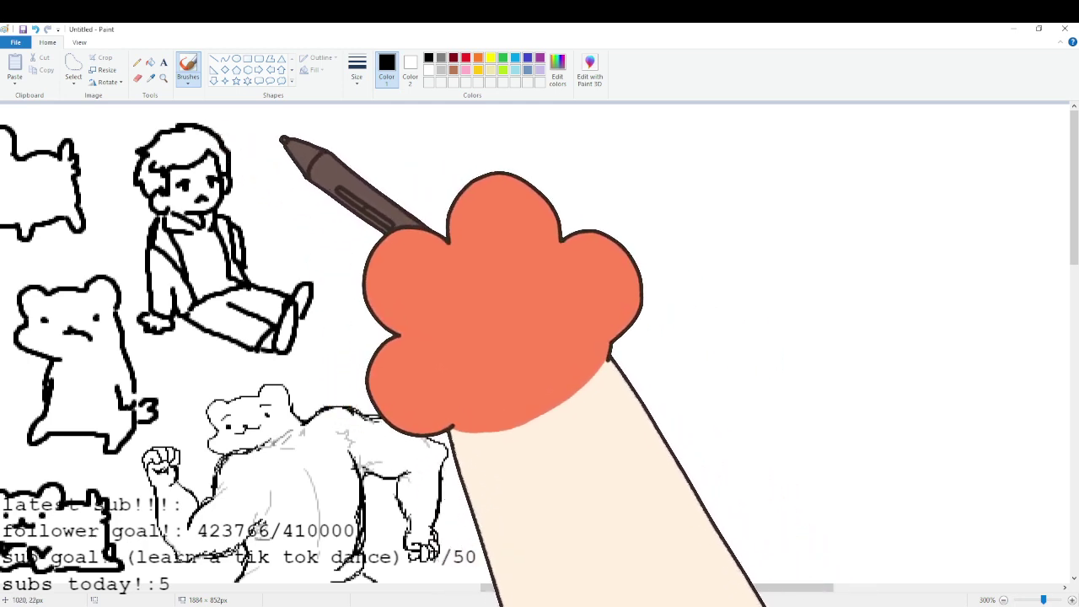
{"action": "mouse_move", "coordinate": [297, 142]}
{"action": "left_mouse_down"}
{"action": "mouse_move", "coordinate": [262, 187]}
{"action": "mouse_move", "coordinate": [326, 204]}
{"action": "left_mouse_up"}
{"action": "left_click_drag", "start_coordinate": [291, 168], "coordinate": [496, 312]}
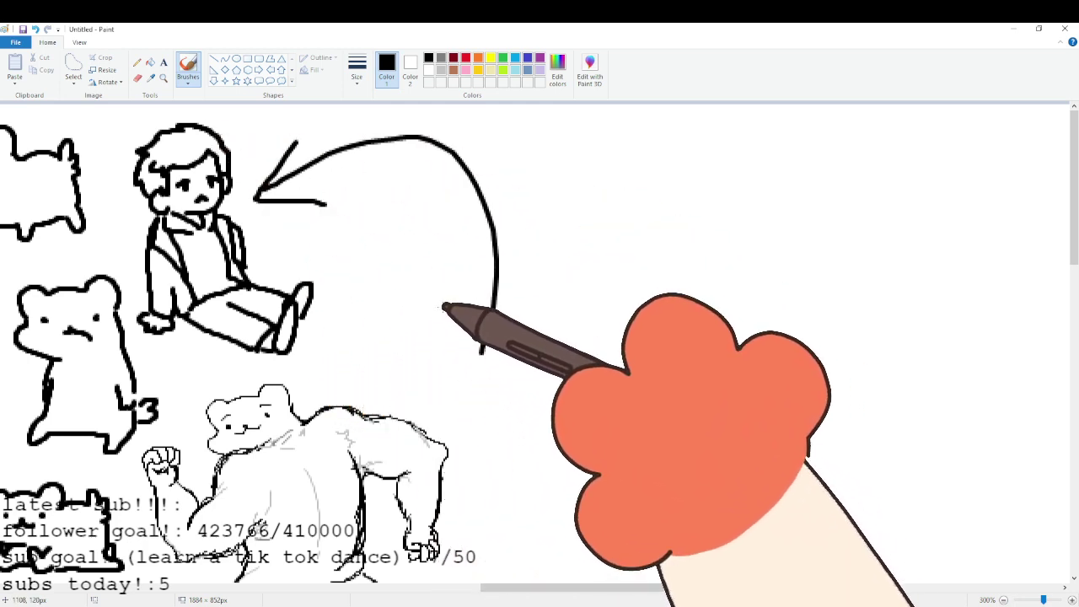
{"action": "key", "text": "ctrl+z"}
{"action": "key", "text": "ctrl+z"}
Draw a wide-eyed standing animal with a long open mouth, outstretched arm, short legs and small tail beside the seated boy in thick black.
{"action": "mouse_move", "coordinate": [297, 193]}
{"action": "left_mouse_down"}
{"action": "mouse_move", "coordinate": [299, 167]}
{"action": "mouse_move", "coordinate": [345, 155]}
{"action": "mouse_move", "coordinate": [352, 179]}
{"action": "mouse_move", "coordinate": [290, 188]}
{"action": "mouse_move", "coordinate": [312, 214]}
{"action": "mouse_move", "coordinate": [304, 180]}
{"action": "mouse_move", "coordinate": [321, 200]}
{"action": "mouse_move", "coordinate": [300, 191]}
{"action": "mouse_move", "coordinate": [336, 184]}
{"action": "mouse_move", "coordinate": [328, 194]}
{"action": "mouse_move", "coordinate": [345, 177]}
{"action": "mouse_move", "coordinate": [338, 187]}
{"action": "mouse_move", "coordinate": [301, 167]}
{"action": "mouse_move", "coordinate": [337, 173]}
{"action": "mouse_move", "coordinate": [327, 204]}
{"action": "mouse_move", "coordinate": [350, 228]}
{"action": "mouse_move", "coordinate": [298, 209]}
{"action": "mouse_move", "coordinate": [297, 221]}
{"action": "mouse_move", "coordinate": [272, 224]}
{"action": "mouse_move", "coordinate": [305, 244]}
{"action": "left_mouse_up"}
{"action": "left_click", "coordinate": [313, 193]}
{"action": "left_click", "coordinate": [335, 185]}
{"action": "mouse_move", "coordinate": [368, 200]}
{"action": "left_mouse_down"}
{"action": "mouse_move", "coordinate": [396, 231]}
{"action": "mouse_move", "coordinate": [387, 242]}
{"action": "left_mouse_up"}
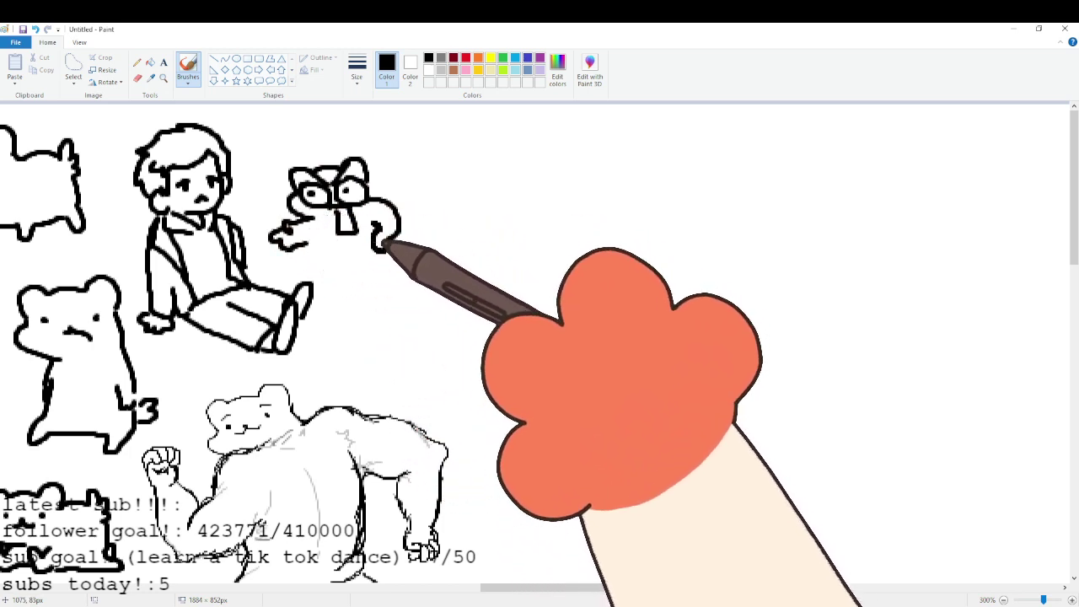
{"action": "left_click_drag", "start_coordinate": [315, 243], "coordinate": [318, 266]}
{"action": "left_click_drag", "start_coordinate": [382, 251], "coordinate": [387, 271]}
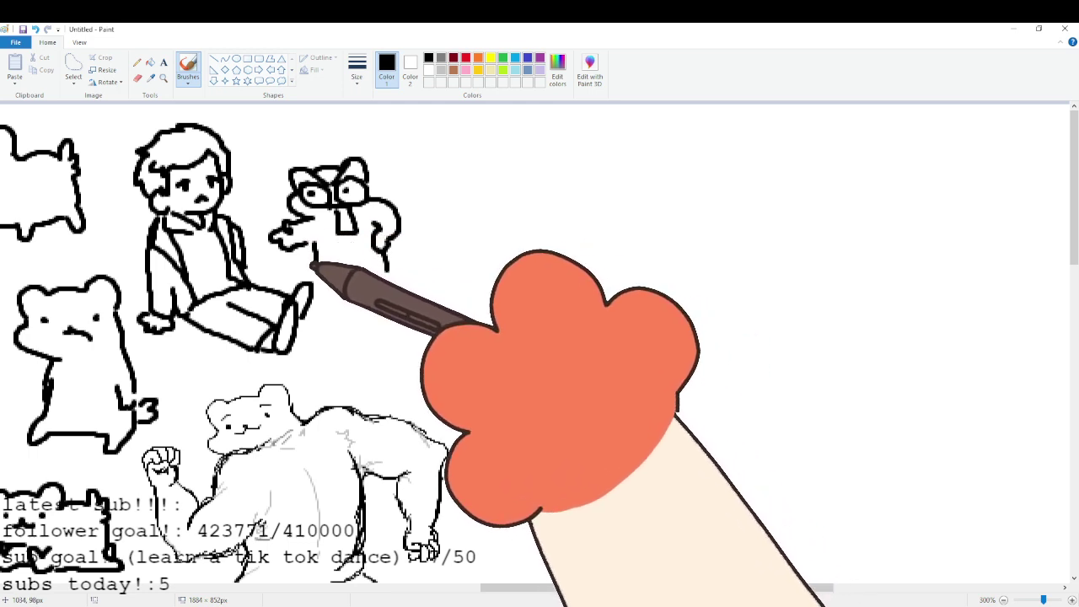
{"action": "mouse_move", "coordinate": [317, 265]}
{"action": "left_mouse_down"}
{"action": "mouse_move", "coordinate": [372, 276]}
{"action": "mouse_move", "coordinate": [389, 271]}
{"action": "mouse_move", "coordinate": [398, 248]}
{"action": "mouse_move", "coordinate": [387, 258]}
{"action": "mouse_move", "coordinate": [398, 251]}
{"action": "mouse_move", "coordinate": [397, 267]}
{"action": "left_mouse_up"}
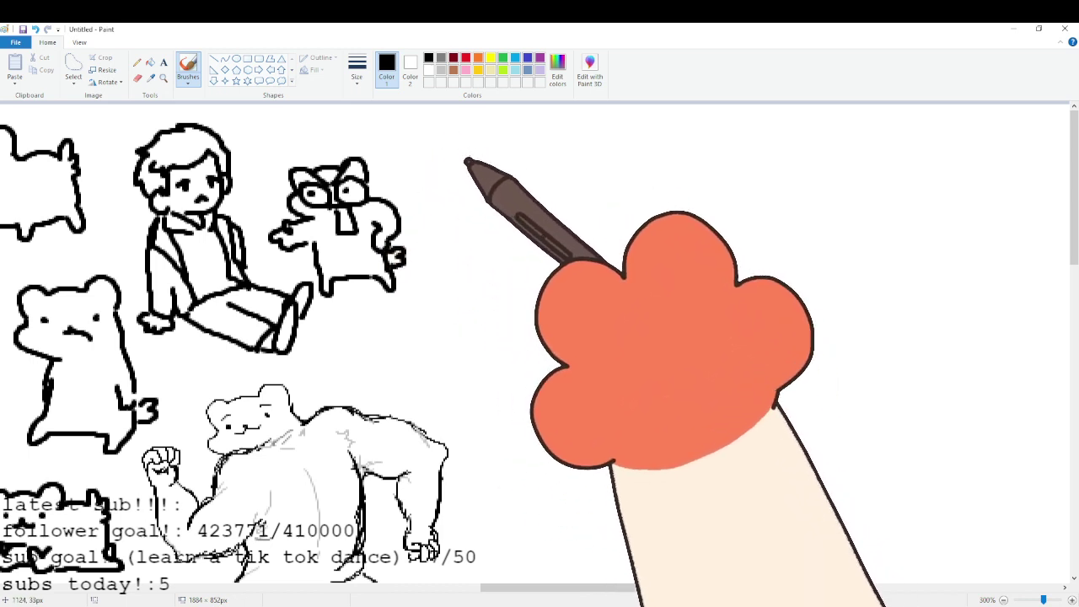
Draw another small animal standing on all fours, with a smiling head, rounded chin, chest, legs and belly line, in thick black strokes.
{"action": "mouse_move", "coordinate": [463, 162]}
{"action": "left_mouse_down"}
{"action": "mouse_move", "coordinate": [464, 143]}
{"action": "mouse_move", "coordinate": [514, 140]}
{"action": "mouse_move", "coordinate": [552, 162]}
{"action": "left_mouse_up"}
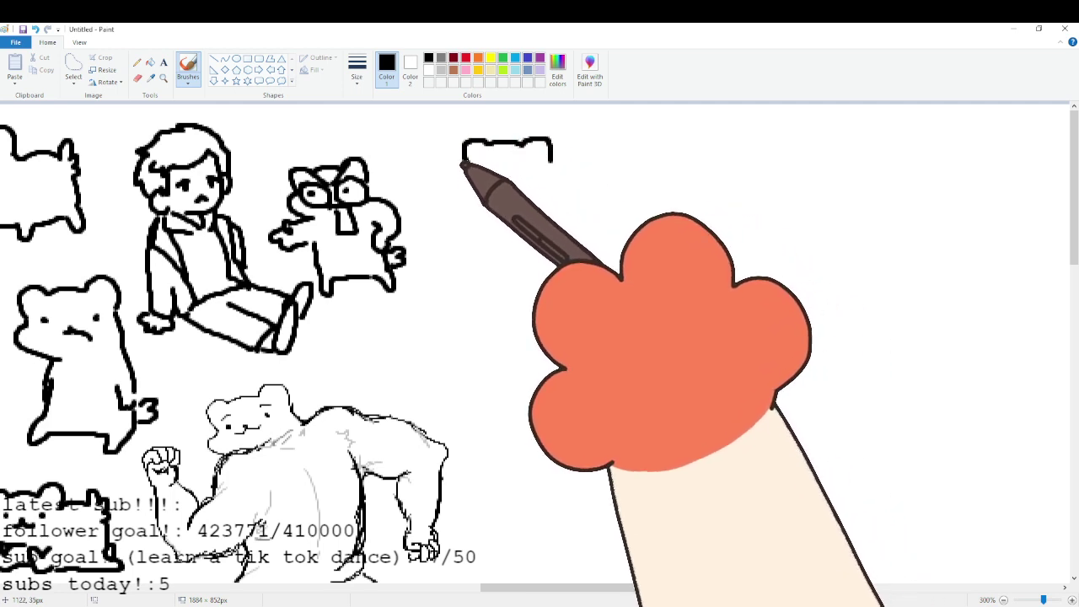
{"action": "mouse_move", "coordinate": [463, 163]}
{"action": "left_mouse_down"}
{"action": "mouse_move", "coordinate": [489, 196]}
{"action": "mouse_move", "coordinate": [501, 172]}
{"action": "mouse_move", "coordinate": [509, 177]}
{"action": "mouse_move", "coordinate": [487, 202]}
{"action": "mouse_move", "coordinate": [524, 199]}
{"action": "left_mouse_up"}
{"action": "left_click", "coordinate": [483, 165]}
{"action": "left_click_drag", "start_coordinate": [551, 162], "coordinate": [547, 179]}
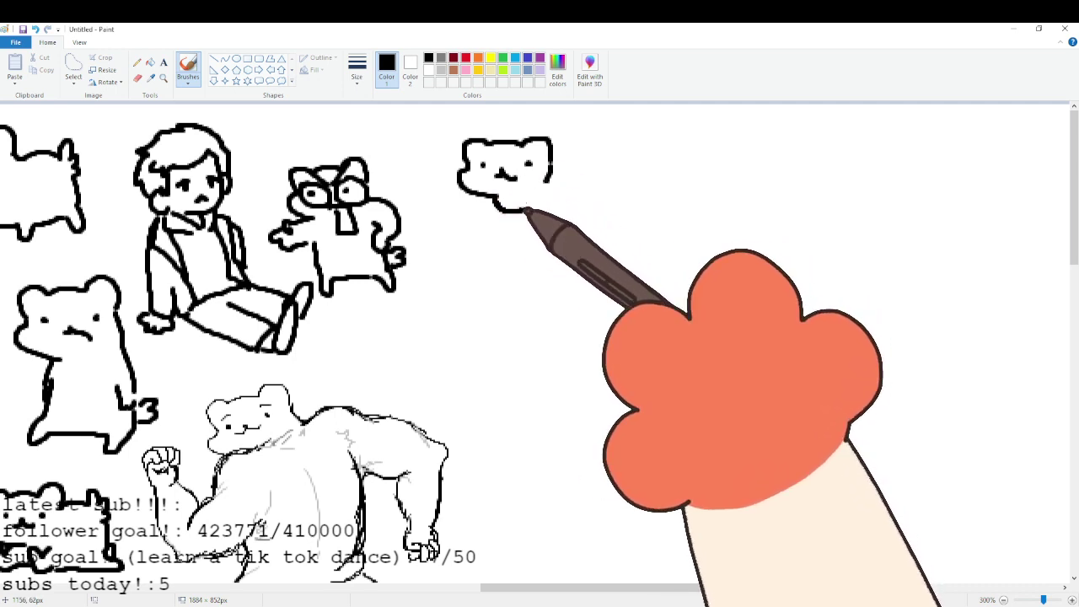
{"action": "mouse_move", "coordinate": [547, 180]}
{"action": "left_mouse_down"}
{"action": "mouse_move", "coordinate": [507, 207]}
{"action": "mouse_move", "coordinate": [488, 202]}
{"action": "mouse_move", "coordinate": [496, 259]}
{"action": "mouse_move", "coordinate": [510, 247]}
{"action": "mouse_move", "coordinate": [553, 250]}
{"action": "mouse_move", "coordinate": [508, 244]}
{"action": "mouse_move", "coordinate": [543, 253]}
{"action": "mouse_move", "coordinate": [558, 244]}
{"action": "mouse_move", "coordinate": [510, 244]}
{"action": "mouse_move", "coordinate": [541, 246]}
{"action": "mouse_move", "coordinate": [542, 255]}
{"action": "mouse_move", "coordinate": [606, 237]}
{"action": "left_mouse_up"}
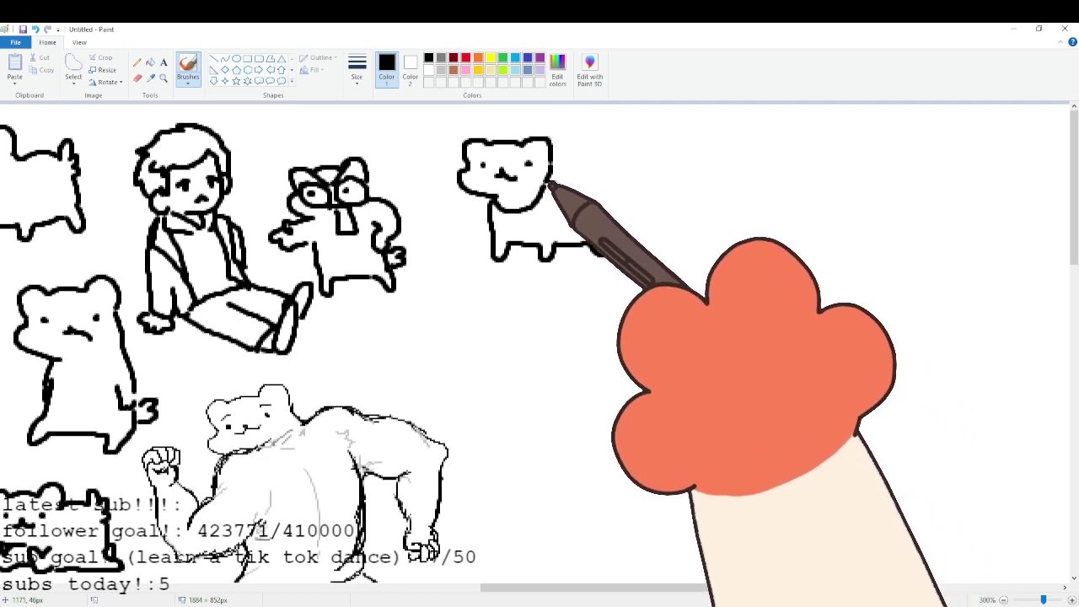
Draw the back, raised tail and rear of the small bear-like creature in the upper row in black.
{"action": "mouse_move", "coordinate": [548, 182]}
{"action": "left_mouse_down"}
{"action": "mouse_move", "coordinate": [585, 190]}
{"action": "mouse_move", "coordinate": [586, 174]}
{"action": "mouse_move", "coordinate": [605, 196]}
{"action": "left_mouse_up"}
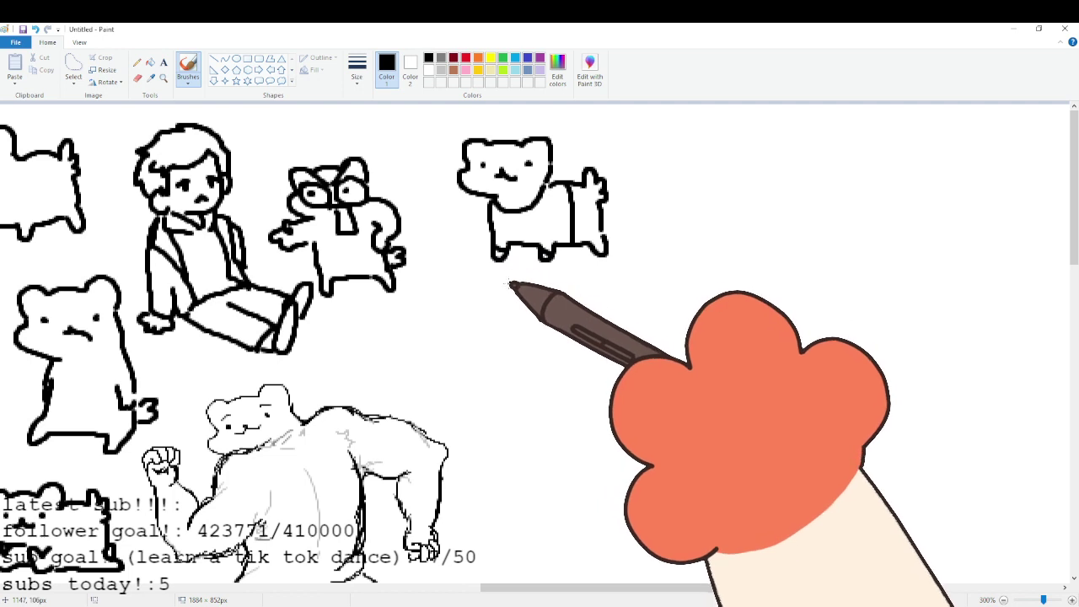
Add a light blue tear under the eye of the seated boy.
{"action": "left_click", "coordinate": [516, 70]}
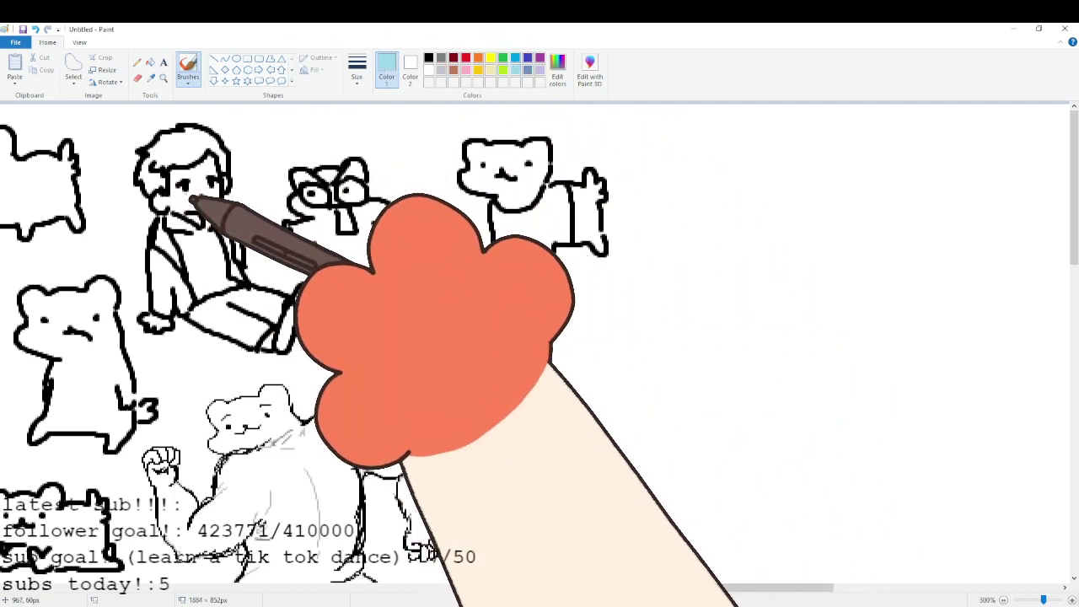
{"action": "left_click_drag", "start_coordinate": [183, 189], "coordinate": [185, 194]}
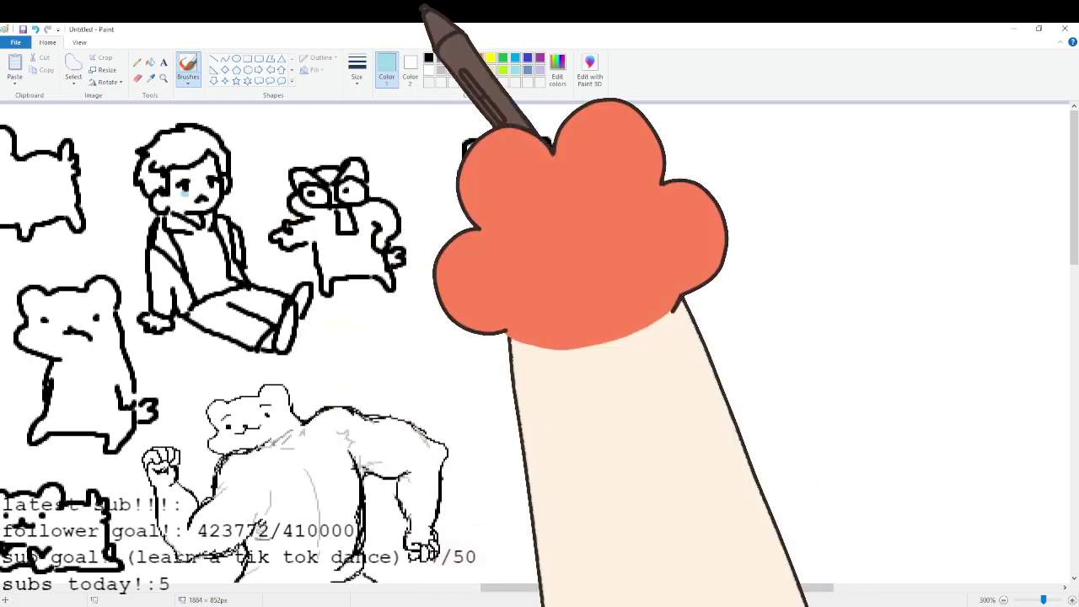
Draw a second bear-like creature in black below the first, with a face, short legs, raised tail and a line across its belly.
{"action": "left_click", "coordinate": [428, 57]}
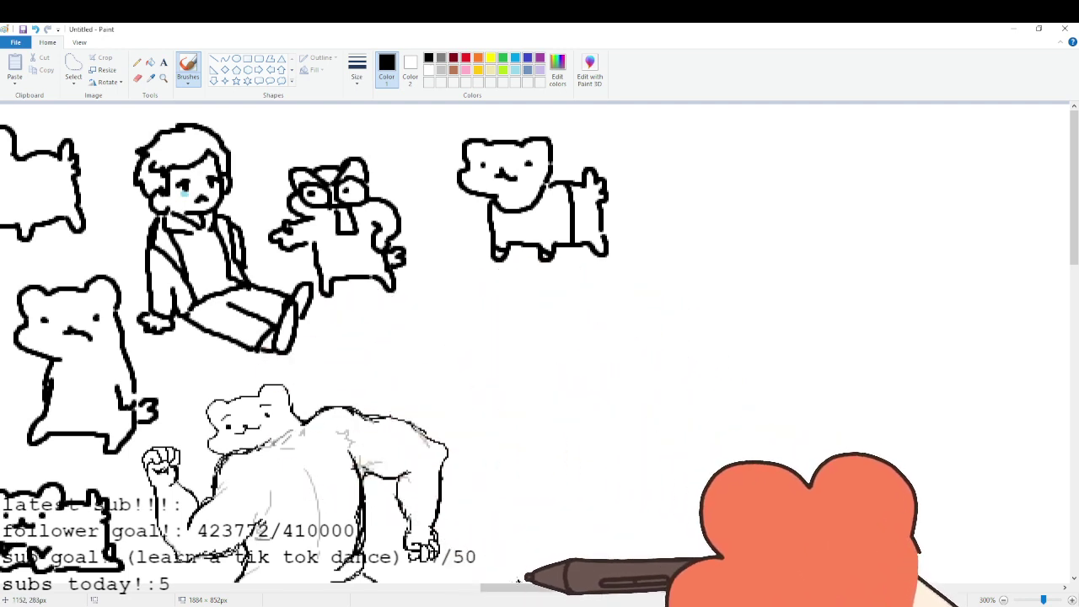
{"action": "scroll", "coordinate": [544, 539], "scroll_direction": "right", "scroll_amount": 2}
{"action": "mouse_move", "coordinate": [360, 317]}
{"action": "left_mouse_down"}
{"action": "mouse_move", "coordinate": [373, 294]}
{"action": "mouse_move", "coordinate": [438, 295]}
{"action": "mouse_move", "coordinate": [443, 325]}
{"action": "left_mouse_up"}
{"action": "mouse_move", "coordinate": [361, 321]}
{"action": "left_mouse_down"}
{"action": "mouse_move", "coordinate": [386, 351]}
{"action": "mouse_move", "coordinate": [388, 390]}
{"action": "mouse_move", "coordinate": [401, 405]}
{"action": "mouse_move", "coordinate": [404, 394]}
{"action": "mouse_move", "coordinate": [428, 392]}
{"action": "mouse_move", "coordinate": [442, 406]}
{"action": "mouse_move", "coordinate": [447, 397]}
{"action": "mouse_move", "coordinate": [506, 393]}
{"action": "left_mouse_up"}
{"action": "left_click", "coordinate": [378, 333]}
{"action": "left_click", "coordinate": [421, 331]}
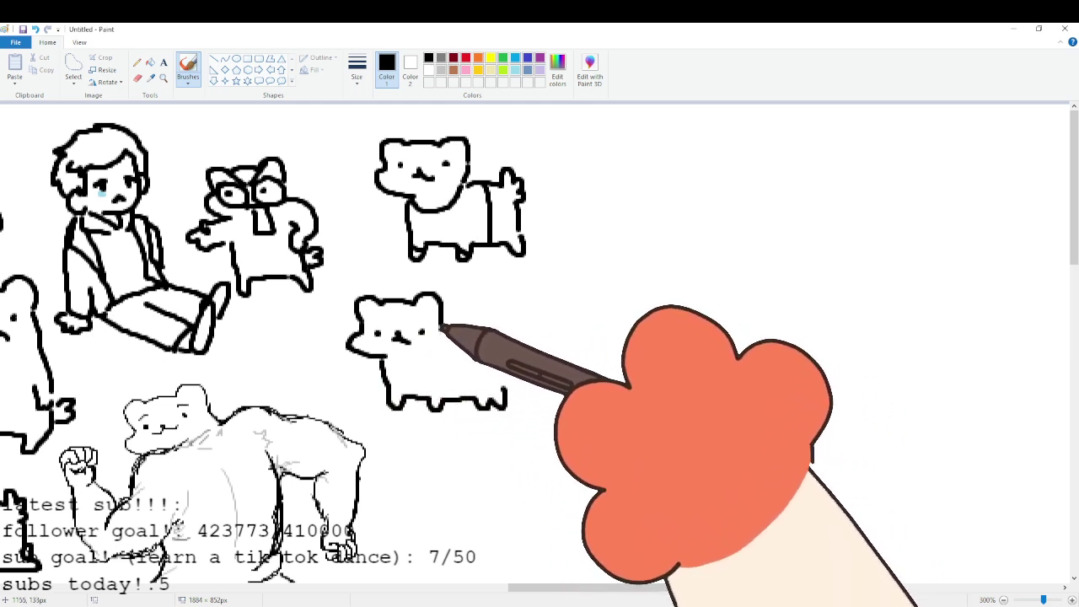
{"action": "mouse_move", "coordinate": [441, 327]}
{"action": "left_mouse_down"}
{"action": "mouse_move", "coordinate": [481, 327]}
{"action": "mouse_move", "coordinate": [489, 313]}
{"action": "mouse_move", "coordinate": [506, 321]}
{"action": "mouse_move", "coordinate": [494, 362]}
{"action": "left_mouse_up"}
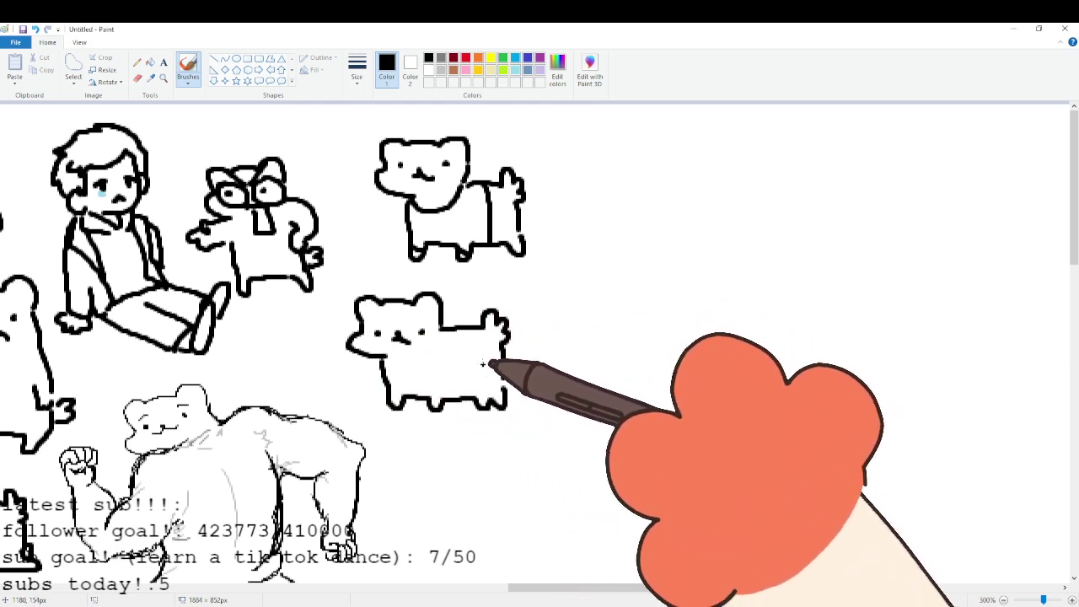
{"action": "left_click_drag", "start_coordinate": [390, 373], "coordinate": [503, 376]}
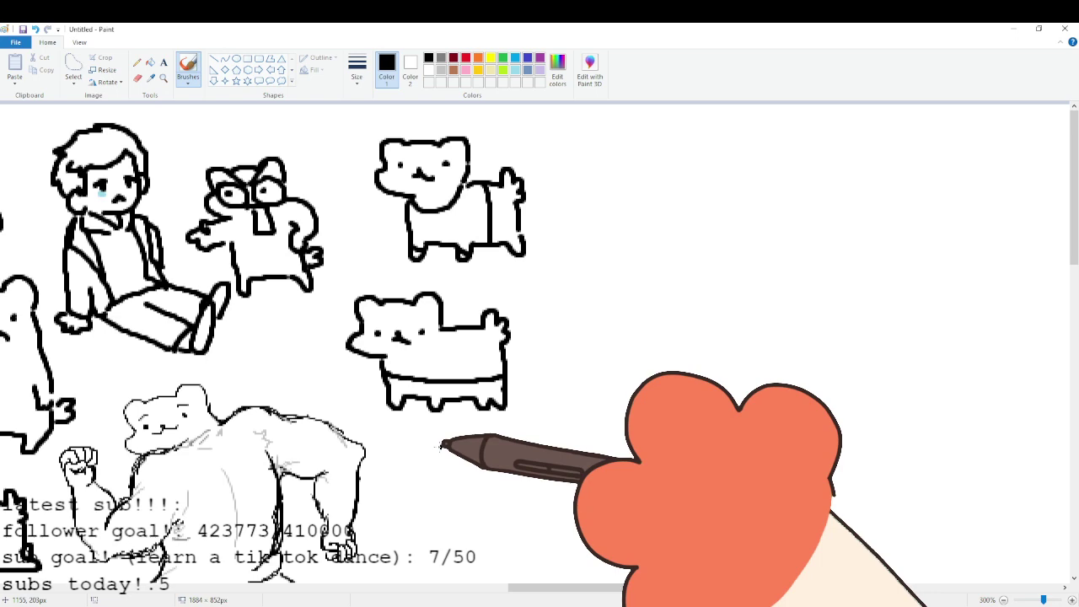
Draw a bear head in thin black lines on the empty canvas beside the two creatures, with ears, cheeks, eyes and mouth.
{"action": "left_click_drag", "start_coordinate": [543, 588], "coordinate": [461, 585]}
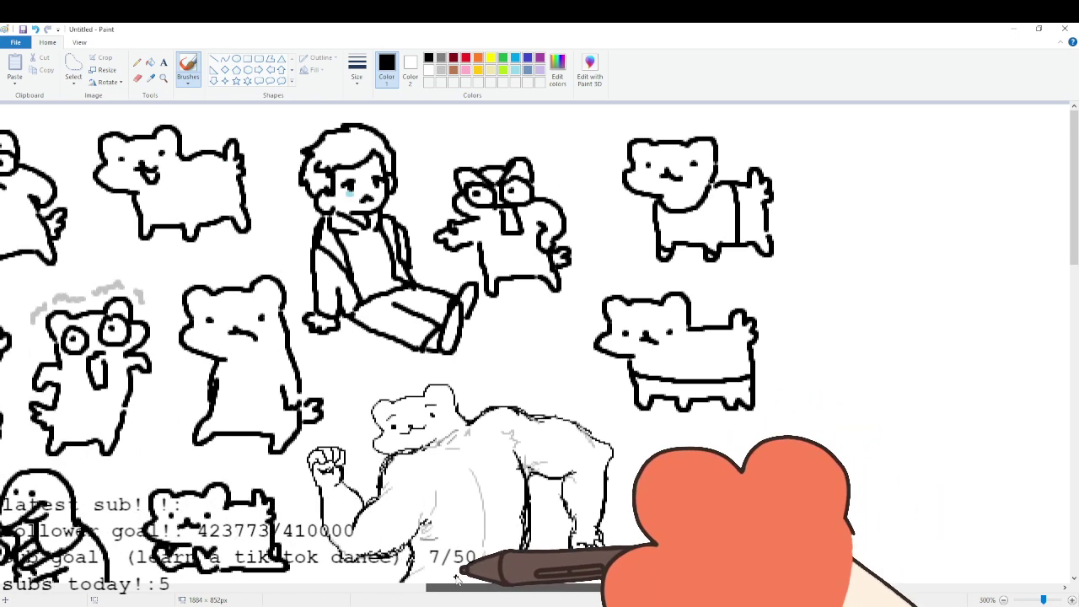
{"action": "scroll", "coordinate": [517, 520], "scroll_direction": "down", "scroll_amount": 3}
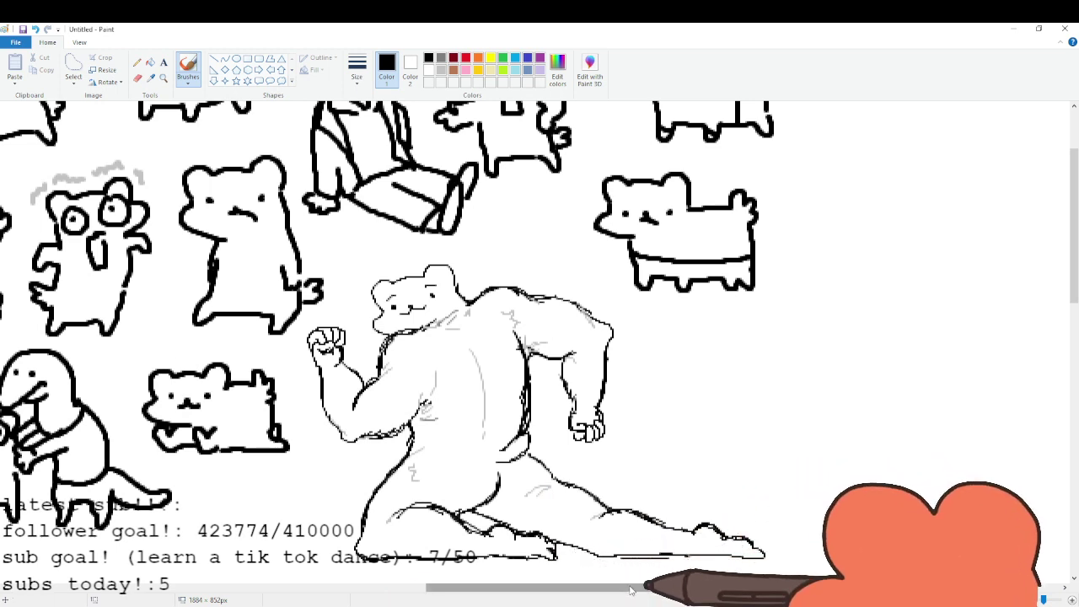
{"action": "scroll", "coordinate": [784, 556], "scroll_direction": "right", "scroll_amount": 9}
{"action": "scroll", "coordinate": [715, 487], "scroll_direction": "up", "scroll_amount": 2}
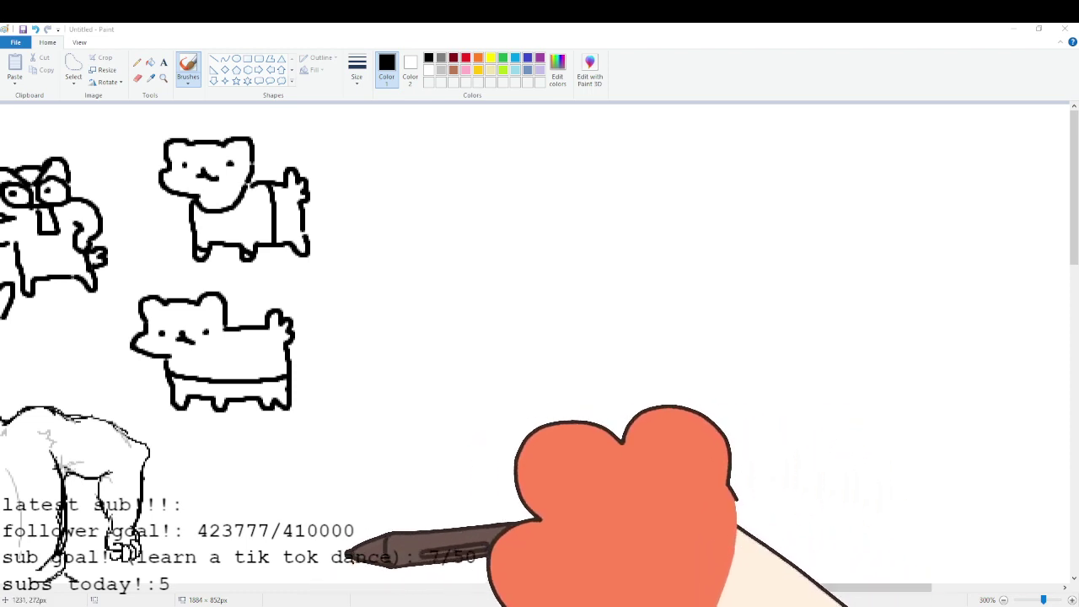
{"action": "mouse_move", "coordinate": [624, 592]}
{"action": "left_mouse_down"}
{"action": "mouse_move", "coordinate": [610, 592]}
{"action": "mouse_move", "coordinate": [664, 593]}
{"action": "left_mouse_up"}
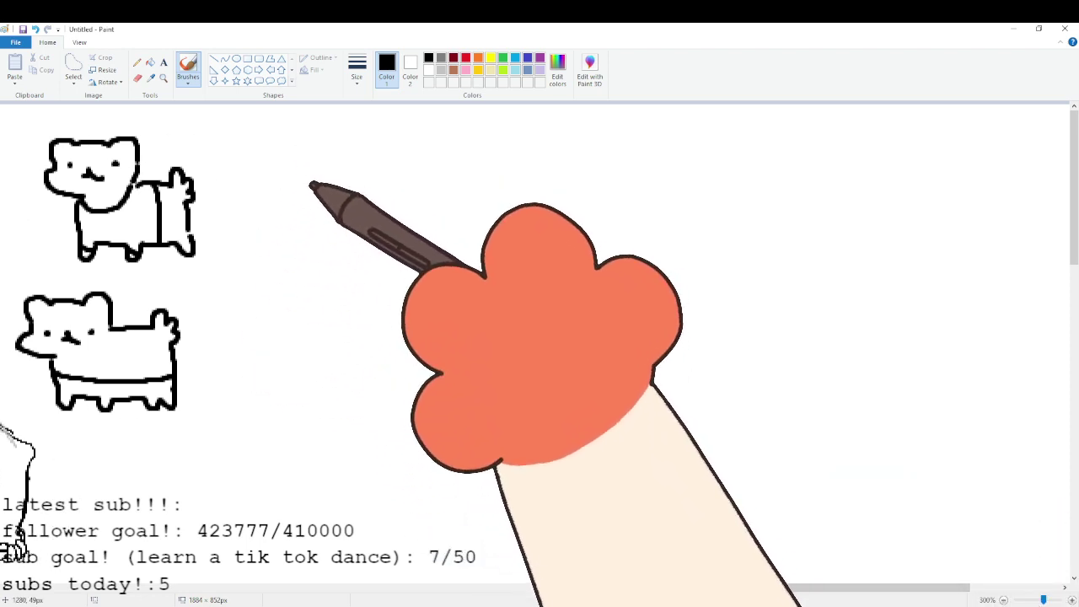
{"action": "mouse_move", "coordinate": [317, 186]}
{"action": "left_mouse_down"}
{"action": "mouse_move", "coordinate": [319, 163]}
{"action": "mouse_move", "coordinate": [363, 158]}
{"action": "mouse_move", "coordinate": [397, 169]}
{"action": "mouse_move", "coordinate": [398, 181]}
{"action": "left_mouse_up"}
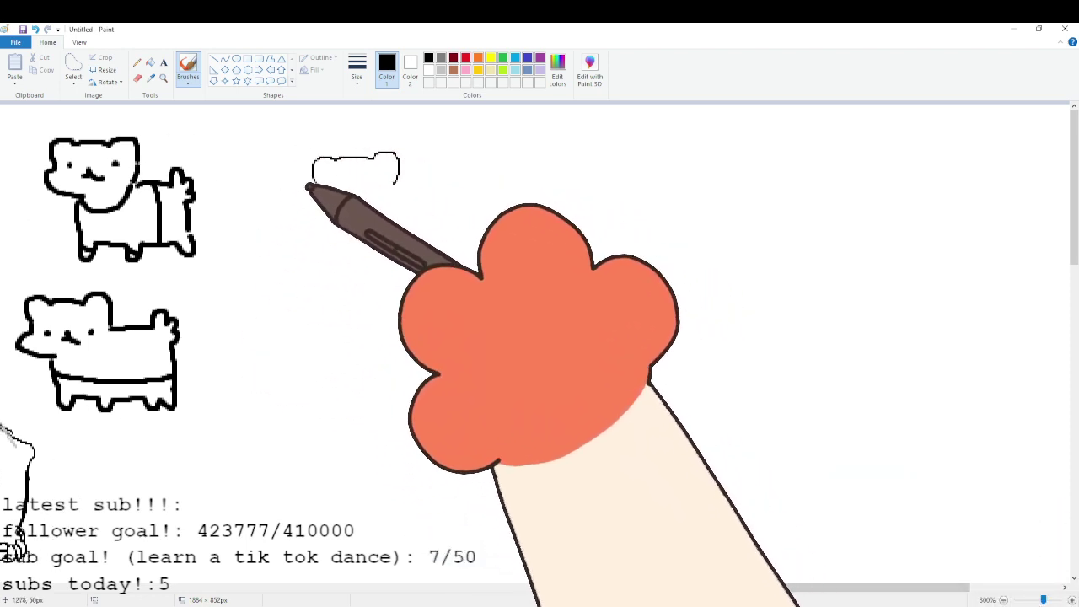
{"action": "mouse_move", "coordinate": [321, 187]}
{"action": "left_mouse_down"}
{"action": "mouse_move", "coordinate": [313, 192]}
{"action": "mouse_move", "coordinate": [348, 211]}
{"action": "left_mouse_up"}
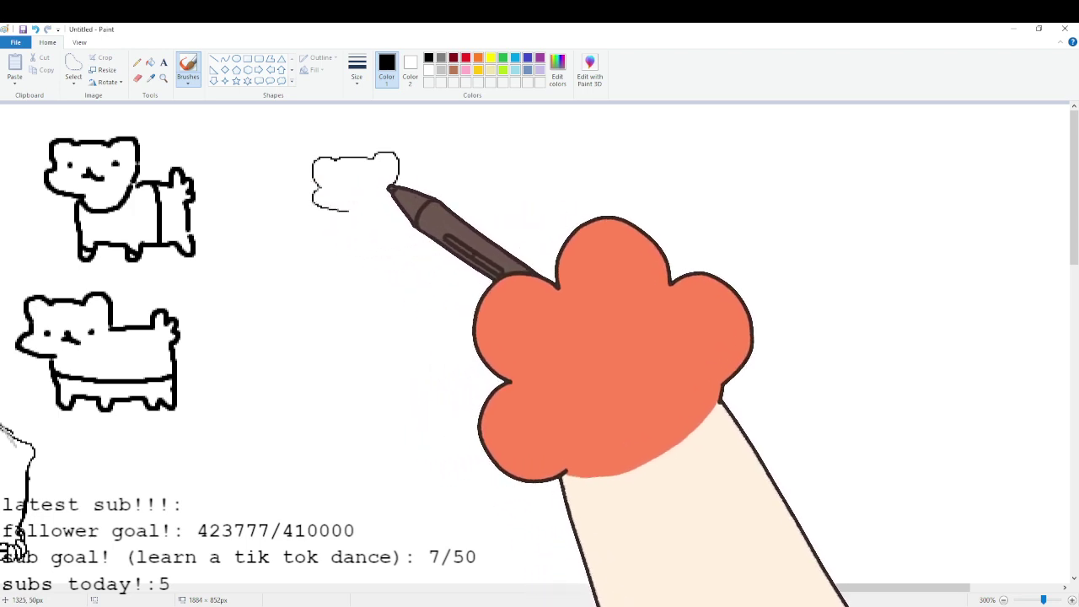
{"action": "mouse_move", "coordinate": [394, 184]}
{"action": "left_mouse_down"}
{"action": "mouse_move", "coordinate": [404, 199]}
{"action": "mouse_move", "coordinate": [379, 207]}
{"action": "left_mouse_up"}
{"action": "key", "text": "ctrl+z"}
{"action": "key", "text": "ctrl+z"}
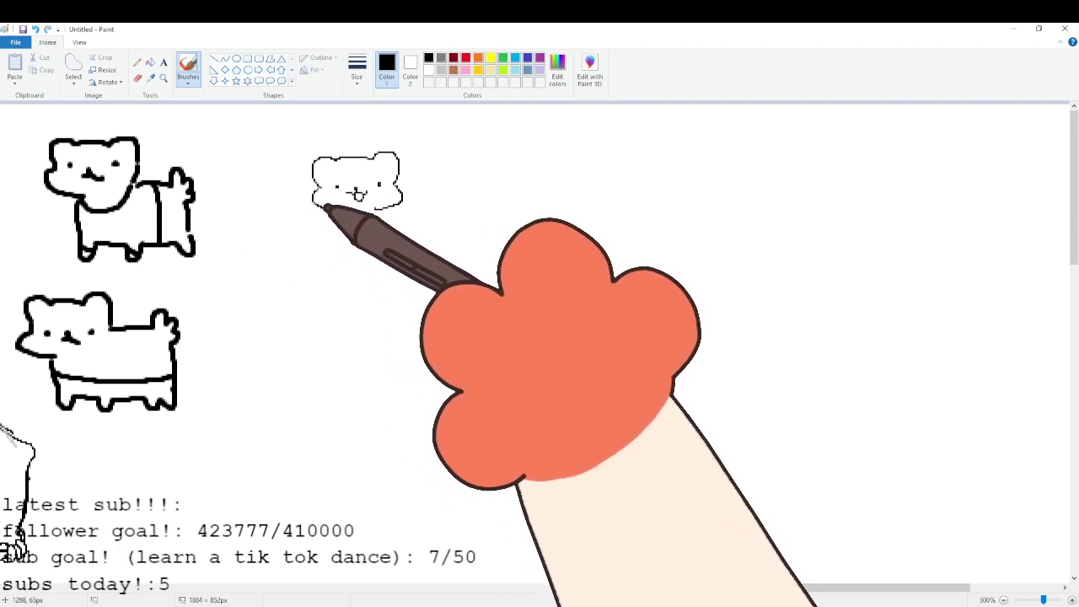
Sketch the bear's neck with light gray collar lines and outline its broad, muscular shoulders in black.
{"action": "left_click", "coordinate": [441, 70]}
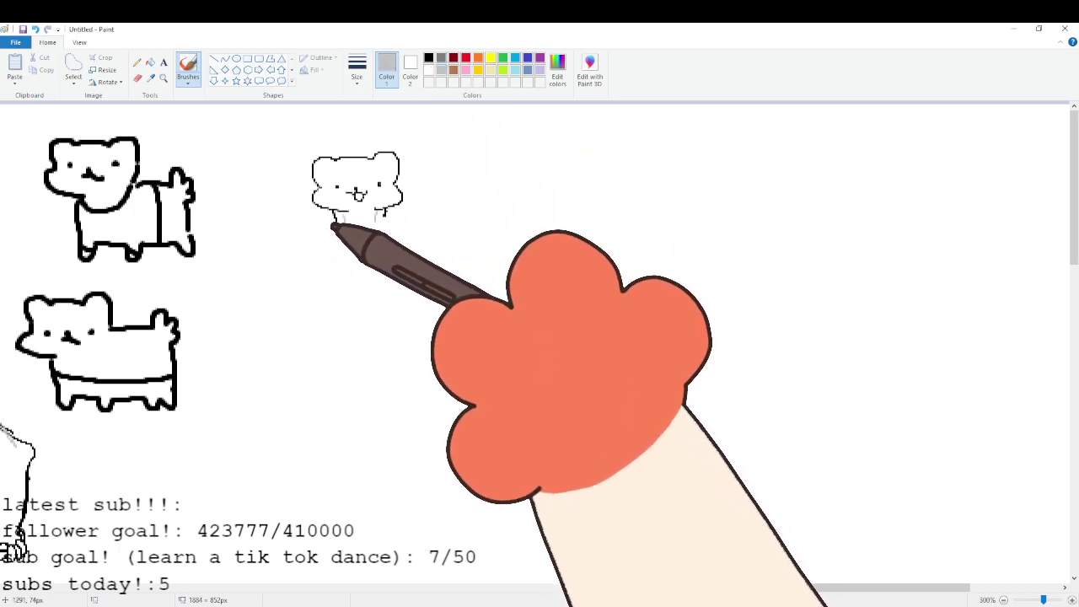
{"action": "left_click", "coordinate": [428, 57]}
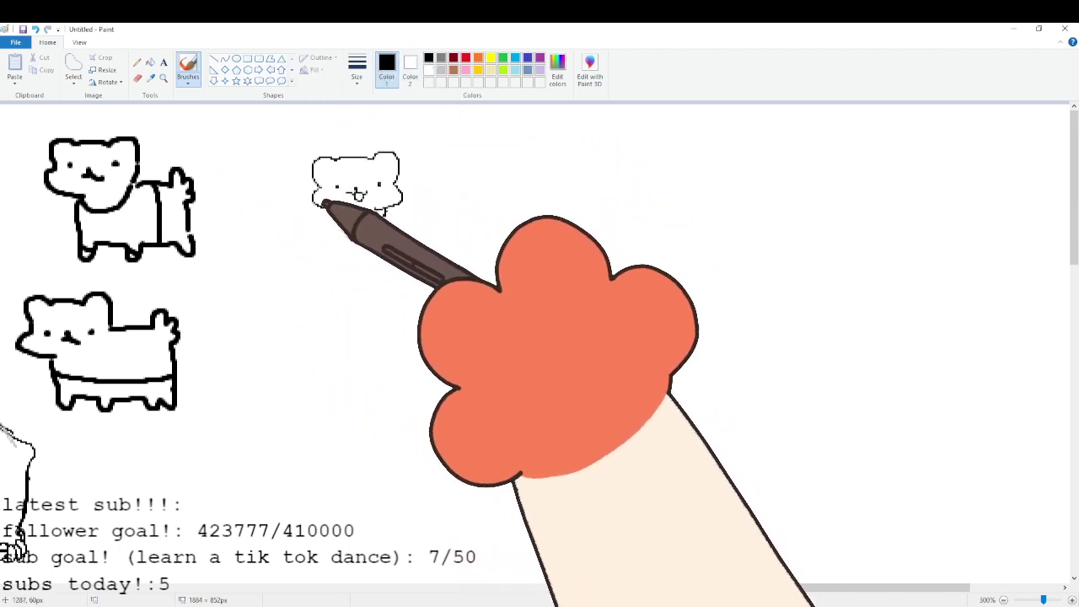
{"action": "left_click_drag", "start_coordinate": [306, 221], "coordinate": [415, 221]}
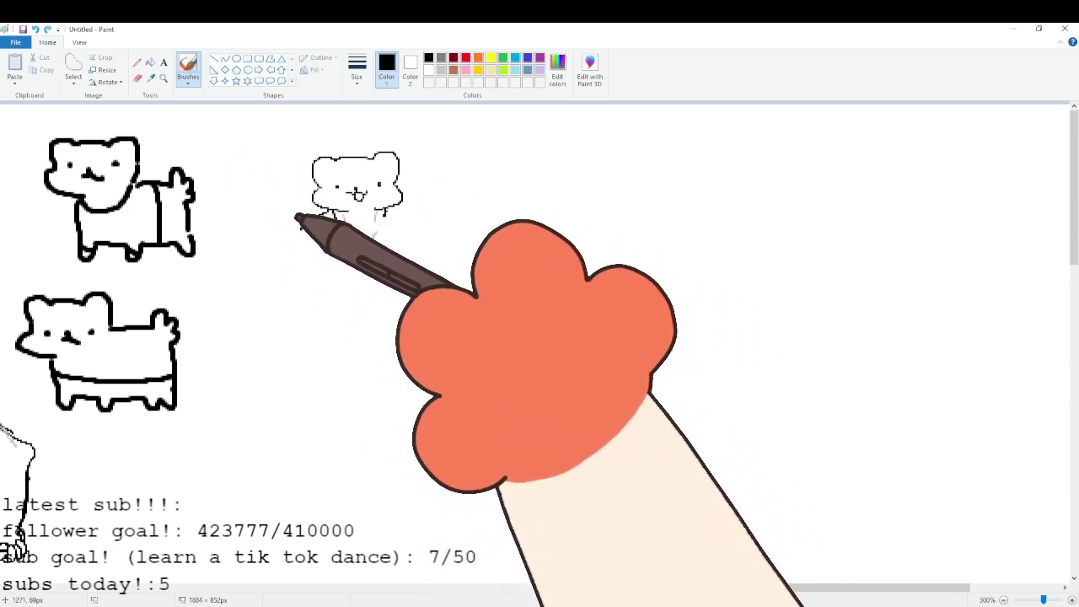
{"action": "left_click_drag", "start_coordinate": [301, 229], "coordinate": [335, 211]}
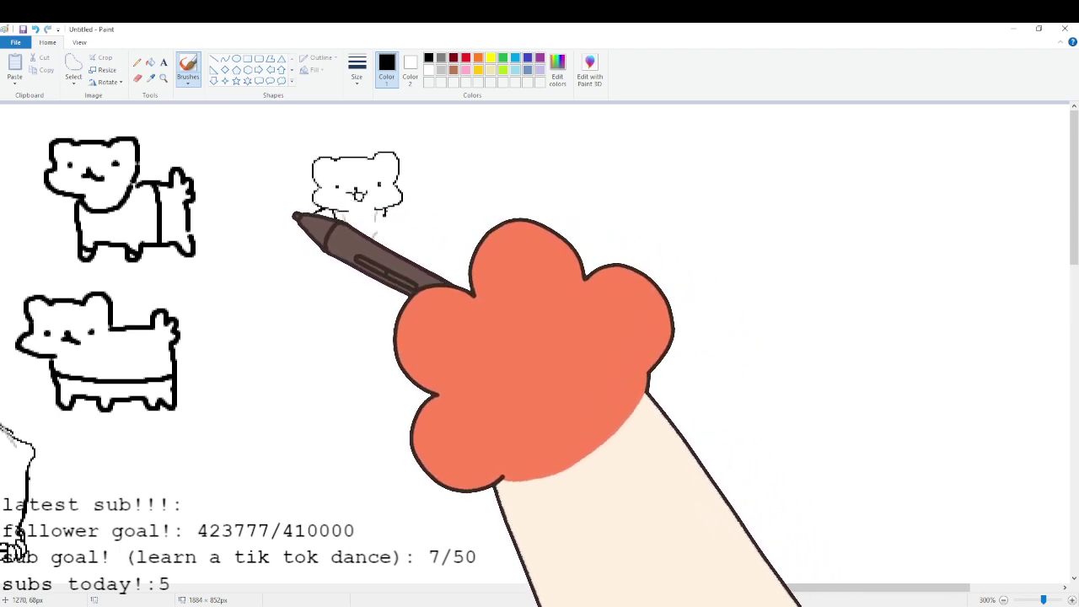
{"action": "left_click_drag", "start_coordinate": [301, 223], "coordinate": [326, 208]}
{"action": "left_click_drag", "start_coordinate": [394, 206], "coordinate": [422, 223]}
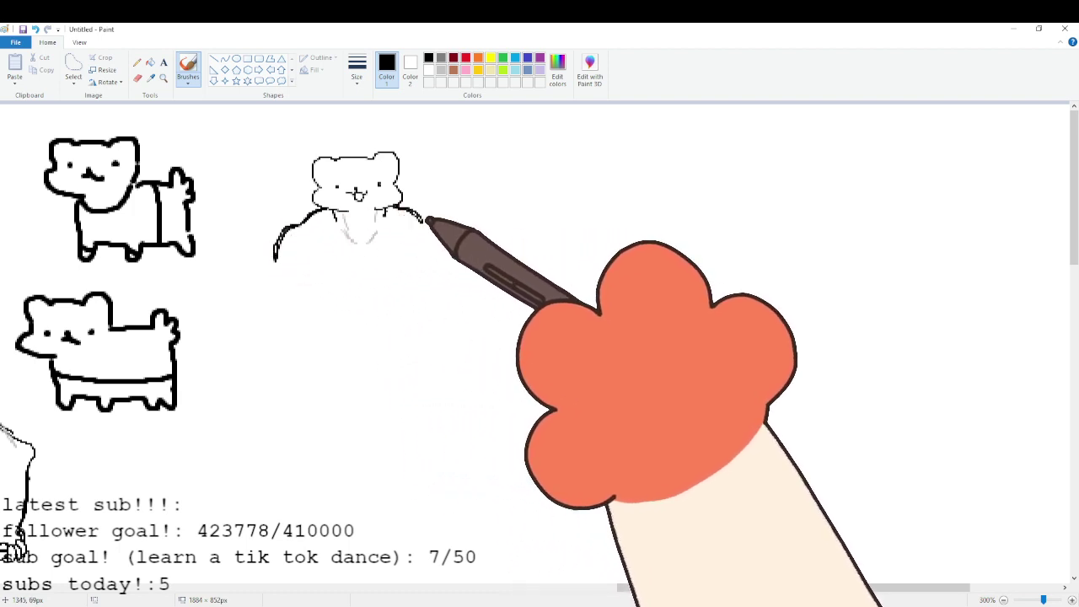
{"action": "left_click_drag", "start_coordinate": [428, 220], "coordinate": [453, 253]}
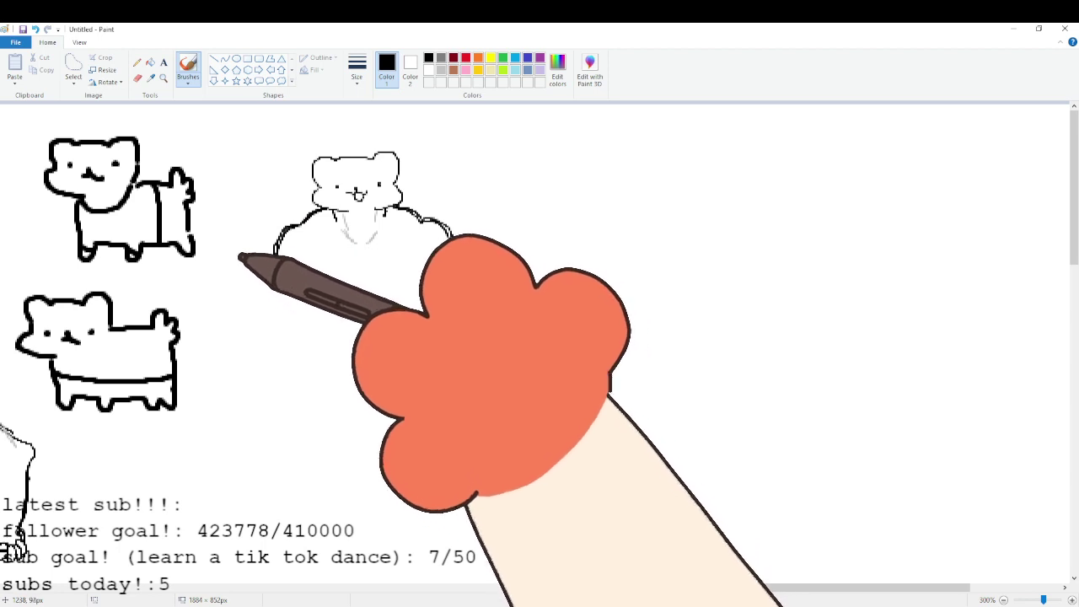
Outline the left upper arm in black, clean up its shoulder crease with white and shade the shoulder creases in light gray.
{"action": "left_click_drag", "start_coordinate": [268, 255], "coordinate": [265, 316]}
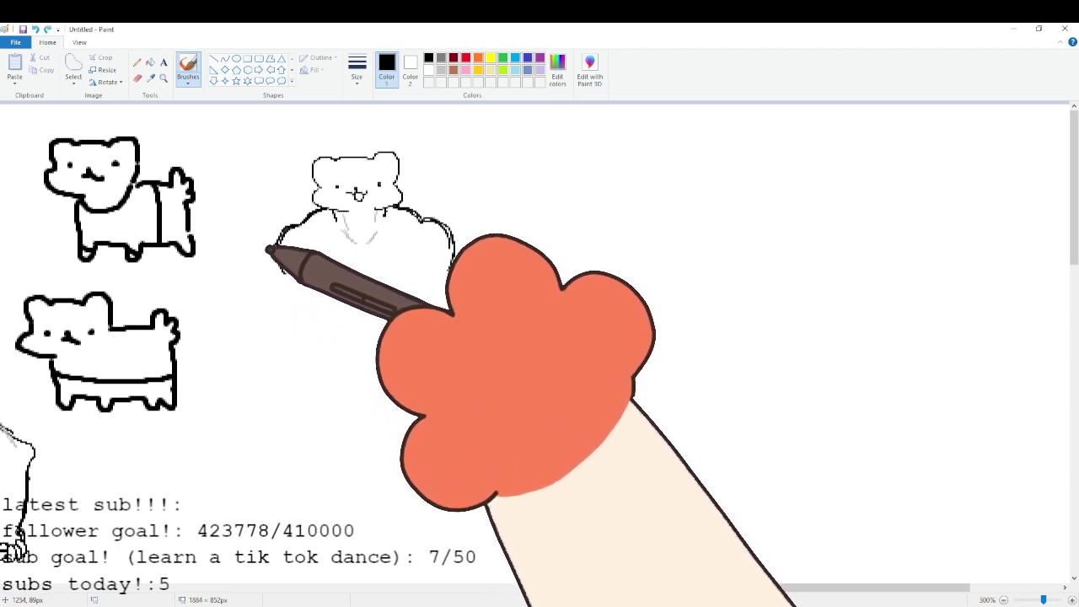
{"action": "left_click_drag", "start_coordinate": [268, 253], "coordinate": [263, 305]}
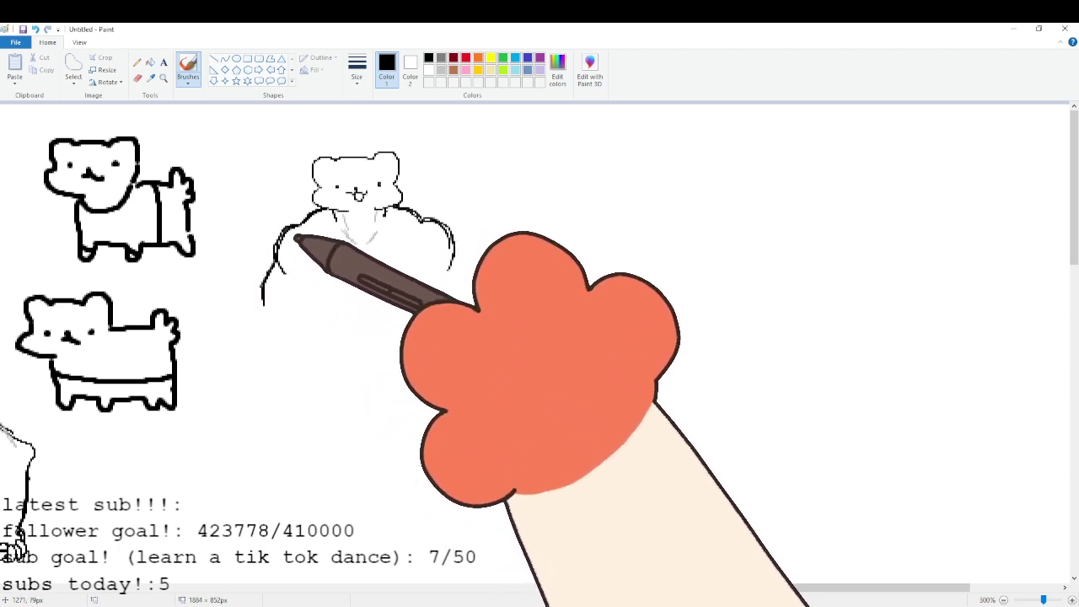
{"action": "left_click", "coordinate": [428, 69]}
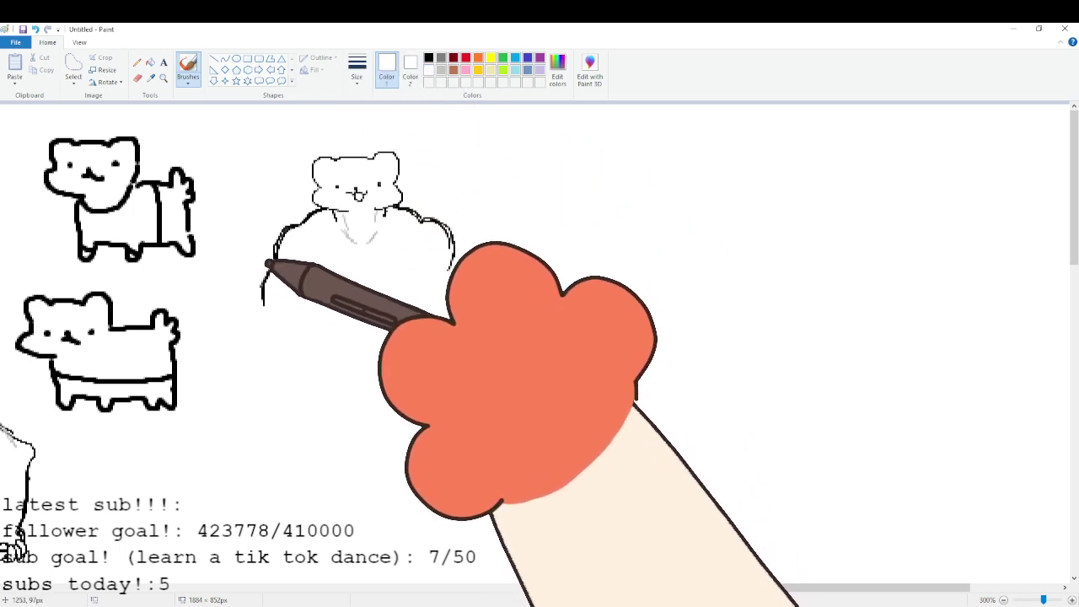
{"action": "left_click", "coordinate": [441, 69]}
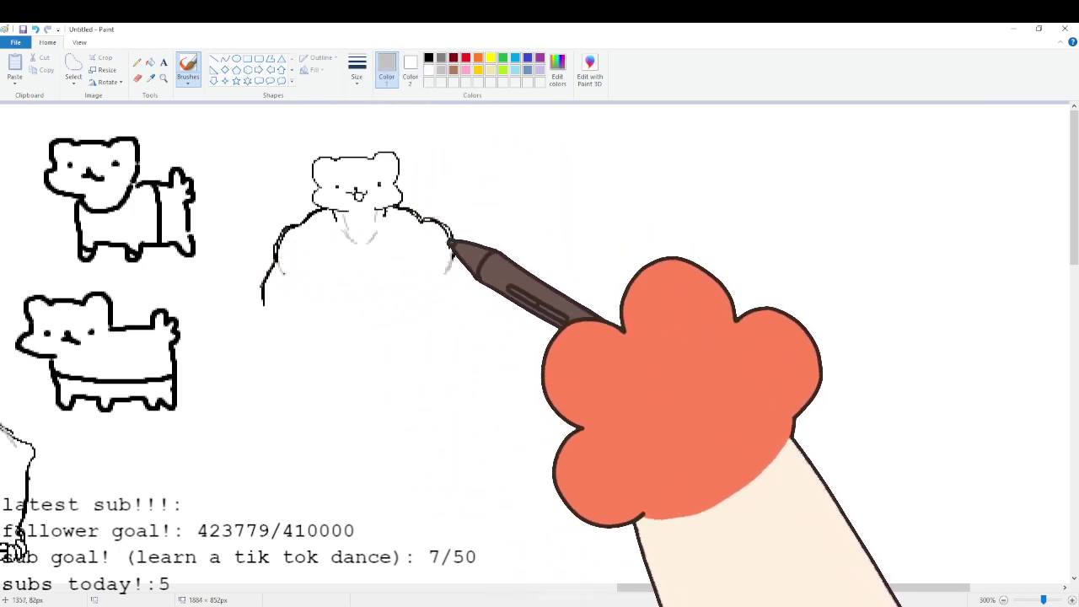
Draw the armpit and inner arm lines and the right arm's outer edge in black, touching up with white and light gray.
{"action": "left_click", "coordinate": [428, 58]}
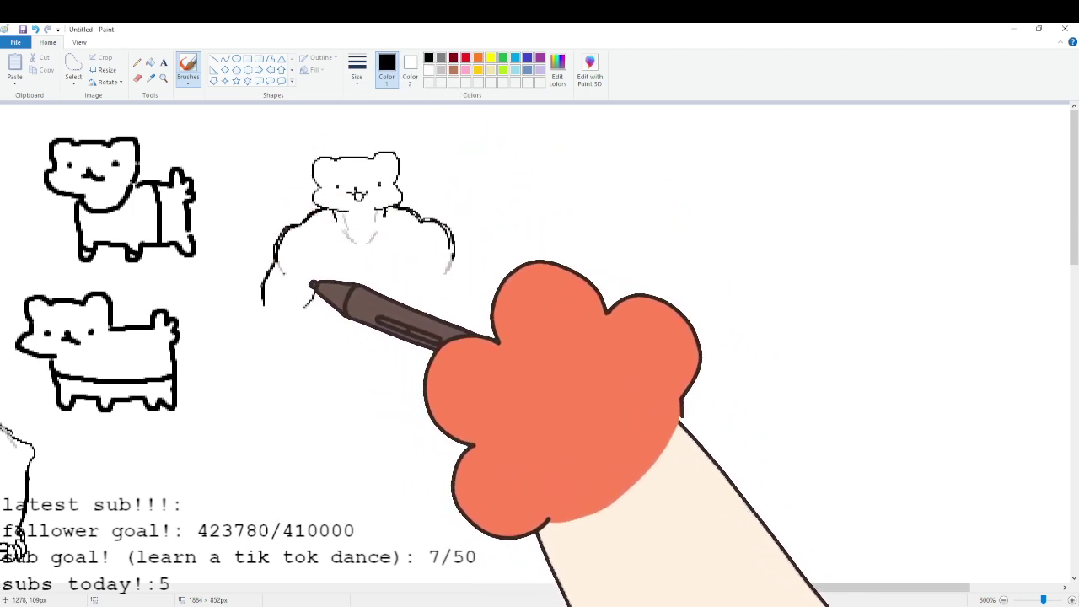
{"action": "mouse_move", "coordinate": [322, 281]}
{"action": "left_mouse_down"}
{"action": "mouse_move", "coordinate": [312, 302]}
{"action": "mouse_move", "coordinate": [333, 283]}
{"action": "left_mouse_up"}
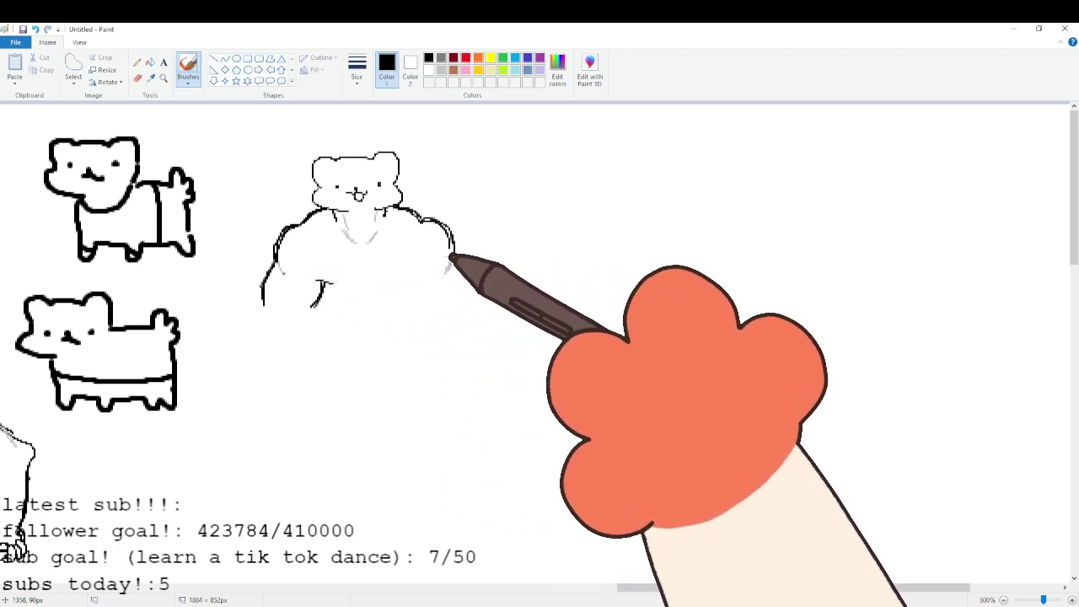
{"action": "mouse_move", "coordinate": [453, 257]}
{"action": "left_mouse_down"}
{"action": "mouse_move", "coordinate": [474, 301]}
{"action": "mouse_move", "coordinate": [422, 300]}
{"action": "left_mouse_up"}
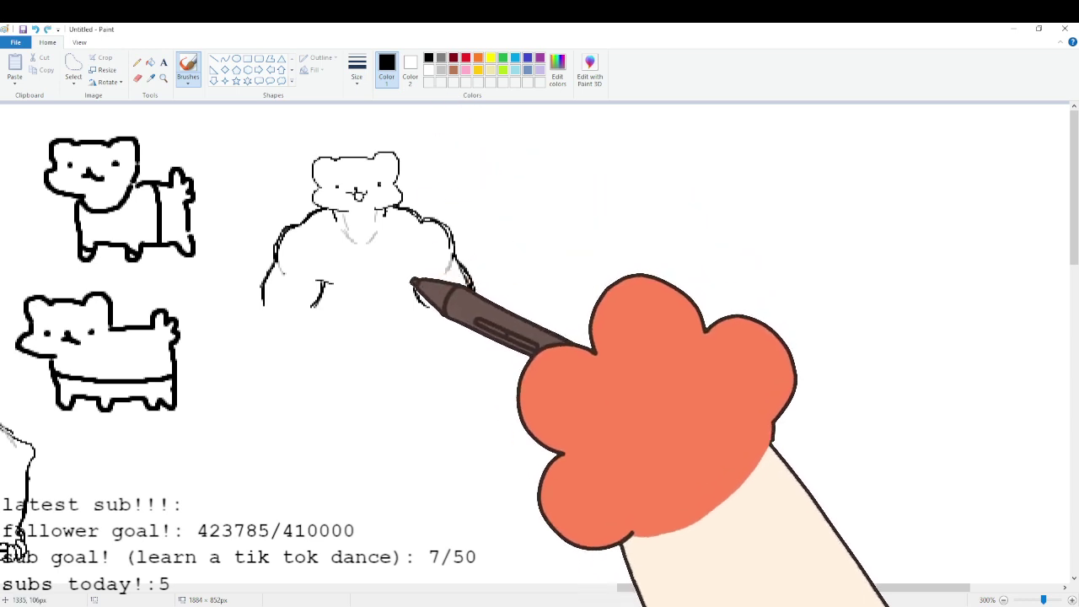
{"action": "left_click", "coordinate": [429, 70]}
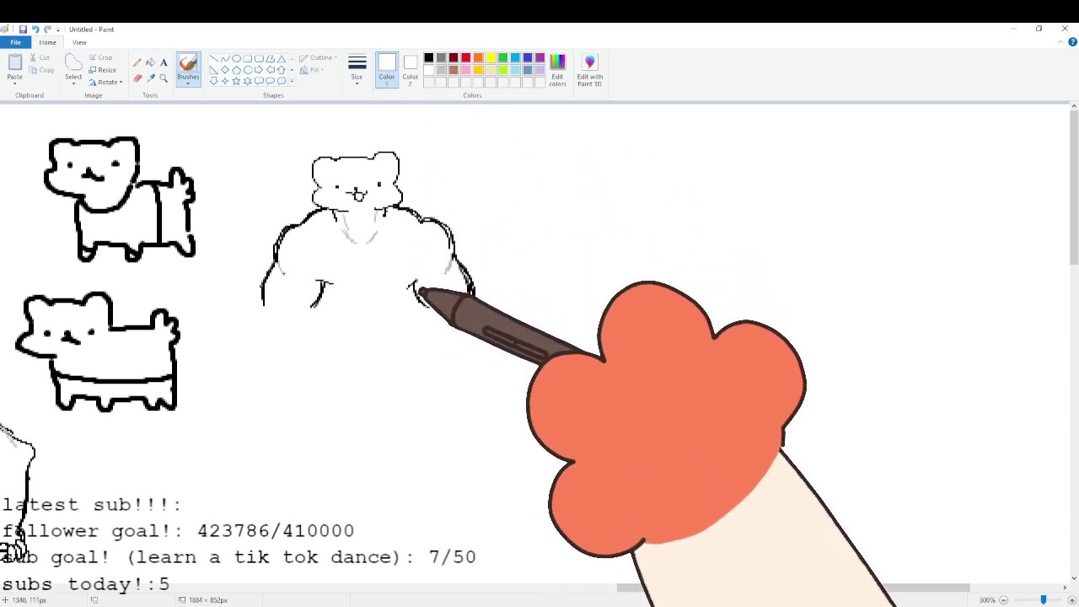
{"action": "left_click", "coordinate": [429, 57]}
{"action": "left_click", "coordinate": [441, 70]}
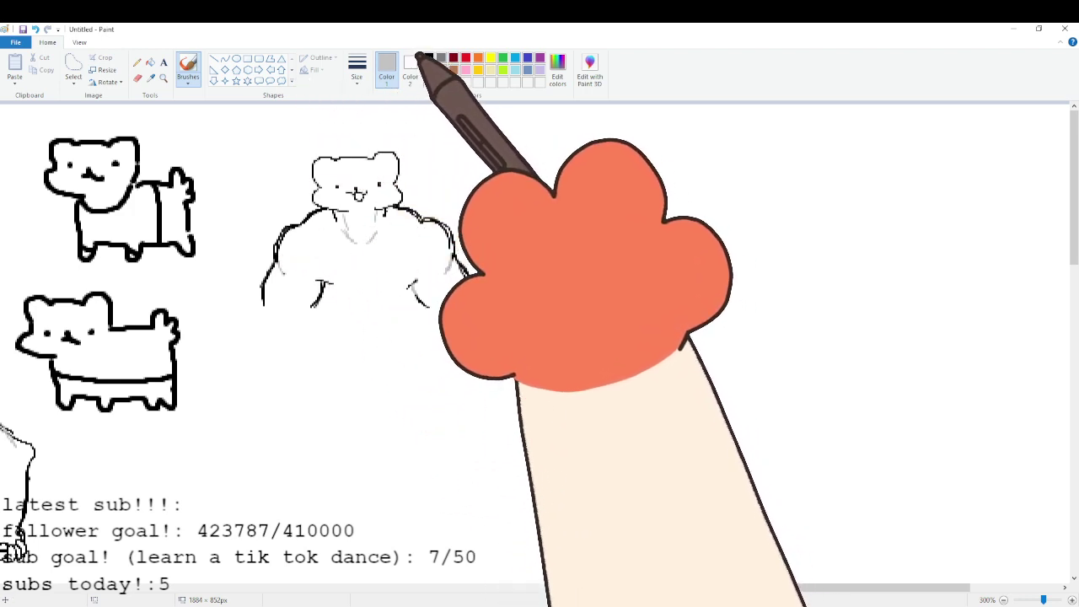
Draw the bent left forearm and the right inner elbow in black, adding light gray creases at the elbows.
{"action": "left_click", "coordinate": [428, 58]}
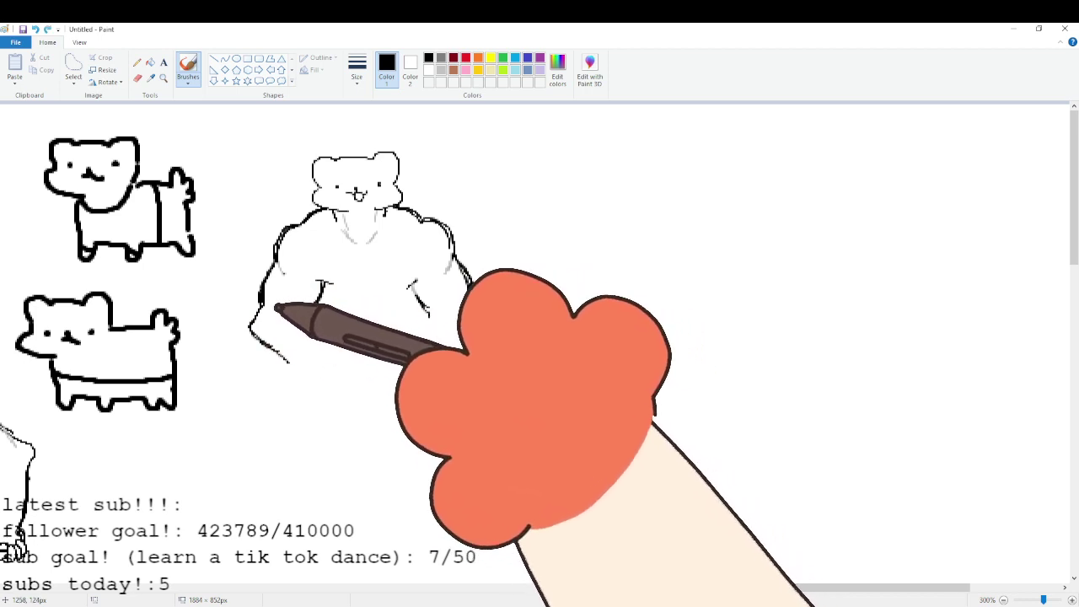
{"action": "left_click_drag", "start_coordinate": [282, 310], "coordinate": [310, 327]}
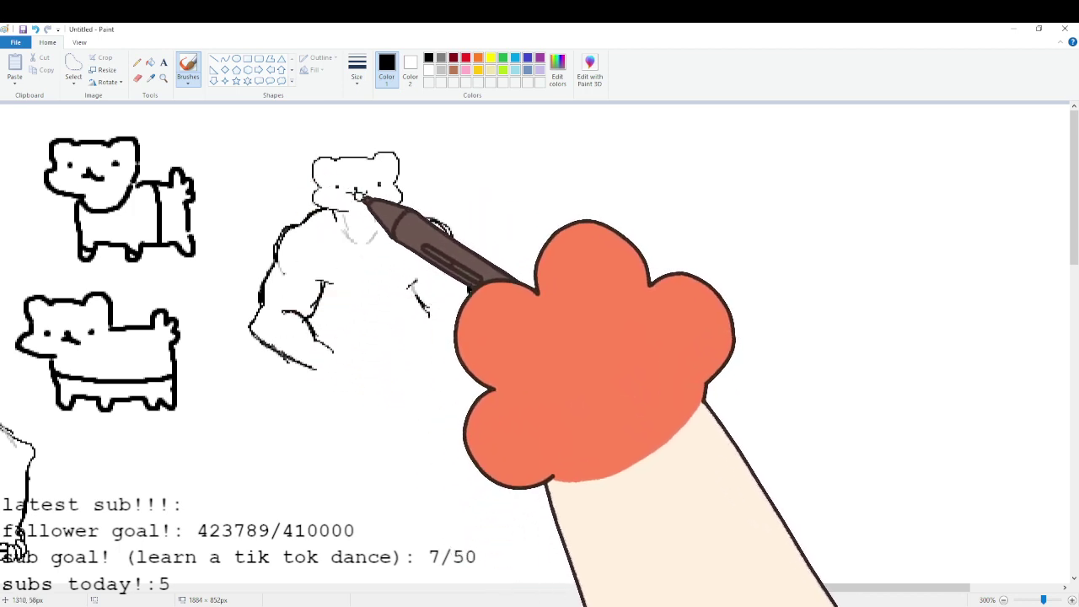
{"action": "left_click_drag", "start_coordinate": [441, 308], "coordinate": [418, 332]}
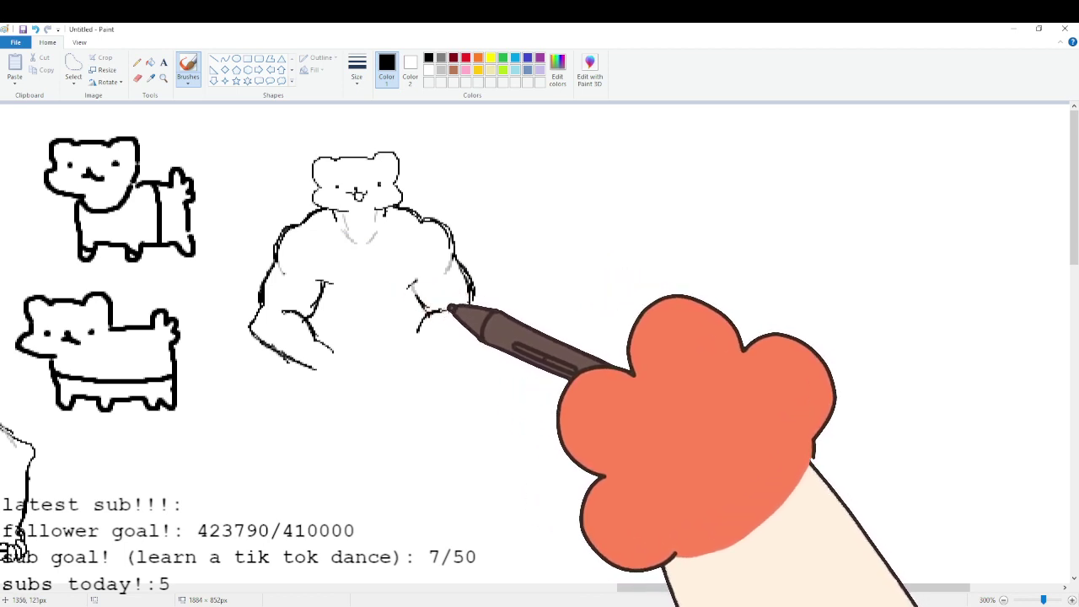
{"action": "left_click", "coordinate": [441, 70]}
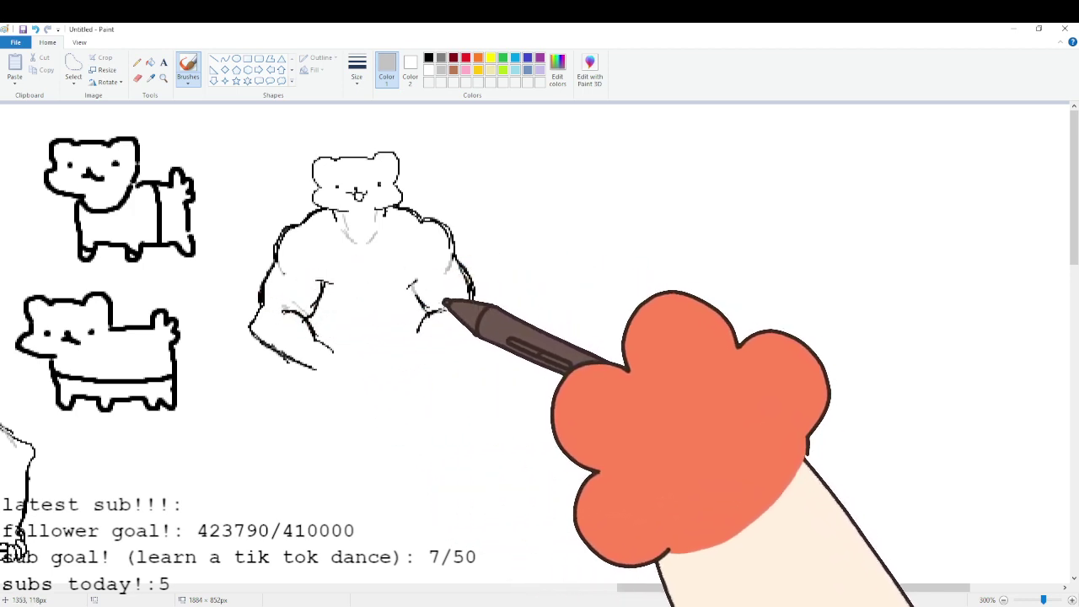
{"action": "left_click", "coordinate": [429, 57]}
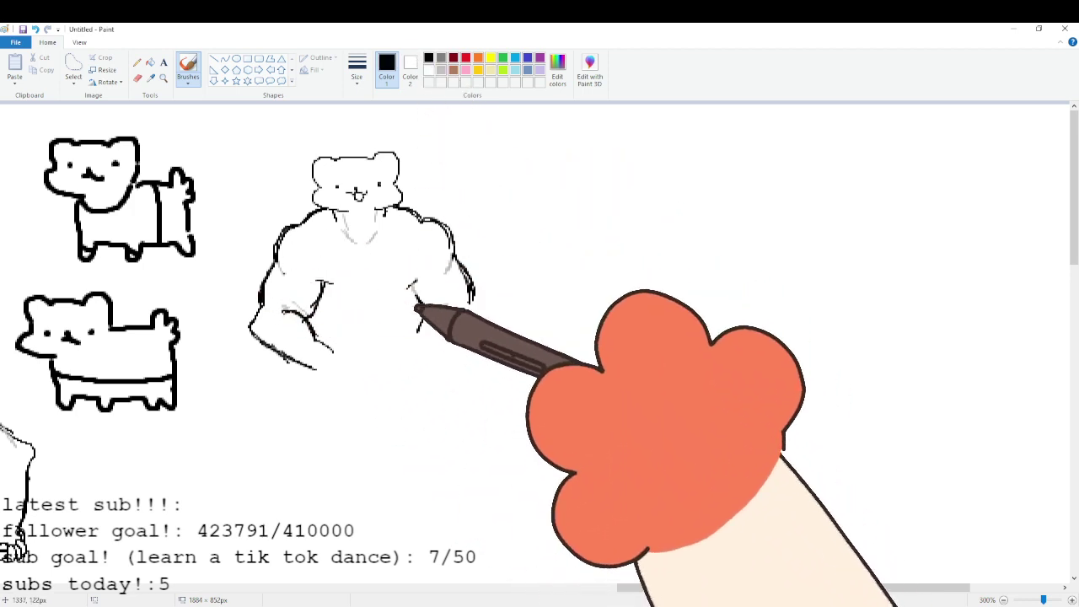
{"action": "mouse_move", "coordinate": [567, 157]}
{"action": "left_mouse_down"}
{"action": "mouse_move", "coordinate": [545, 171]}
{"action": "mouse_move", "coordinate": [572, 161]}
{"action": "mouse_move", "coordinate": [590, 205]}
{"action": "left_mouse_up"}
{"action": "left_click_drag", "start_coordinate": [617, 137], "coordinate": [626, 212]}
{"action": "left_click_drag", "start_coordinate": [511, 130], "coordinate": [674, 129]}
{"action": "key", "text": "ctrl+z"}
{"action": "key", "text": "ctrl+z"}
{"action": "key", "text": "ctrl+z"}
{"action": "key", "text": "ctrl+z"}
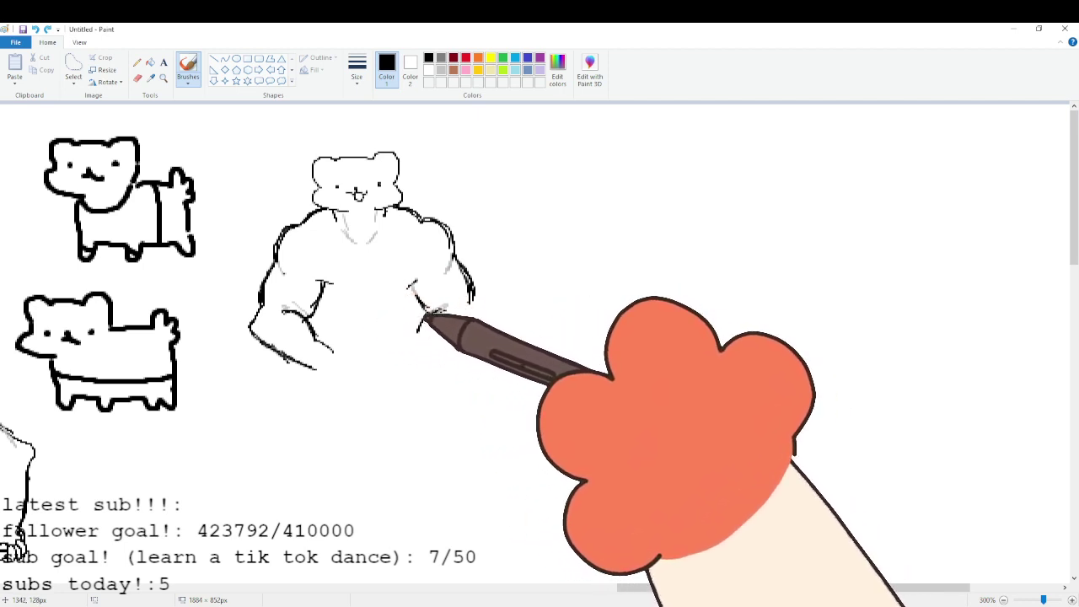
Outline the bear's bent right forearm and elbow in black, and shade the collarbones and center of the chest in light gray.
{"action": "mouse_move", "coordinate": [421, 336]}
{"action": "left_mouse_down"}
{"action": "mouse_move", "coordinate": [407, 344]}
{"action": "mouse_move", "coordinate": [430, 365]}
{"action": "mouse_move", "coordinate": [477, 334]}
{"action": "left_mouse_up"}
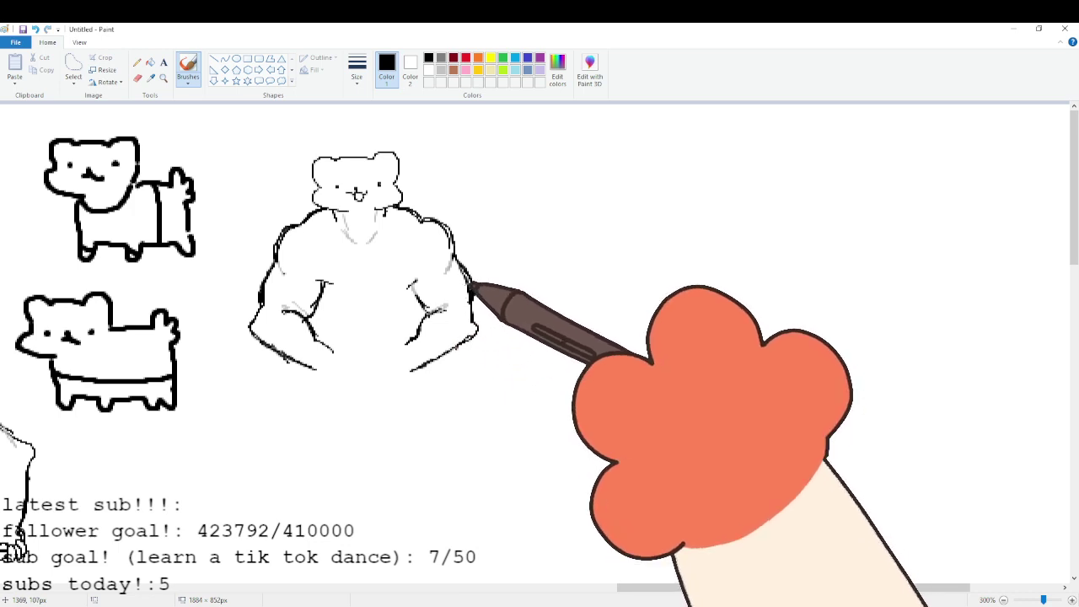
{"action": "left_click_drag", "start_coordinate": [471, 289], "coordinate": [477, 324]}
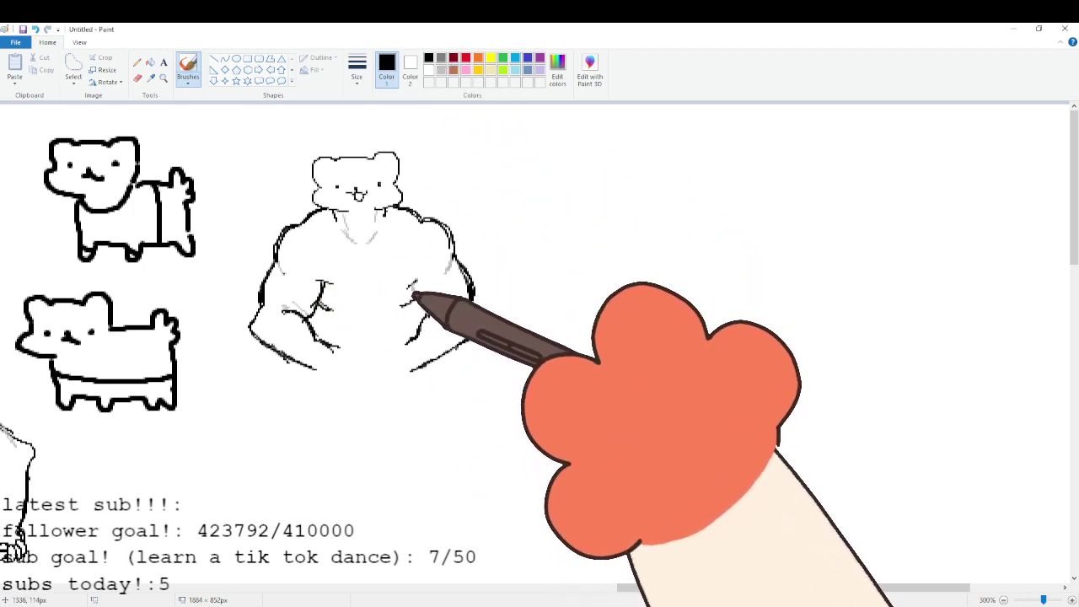
{"action": "left_click", "coordinate": [441, 70]}
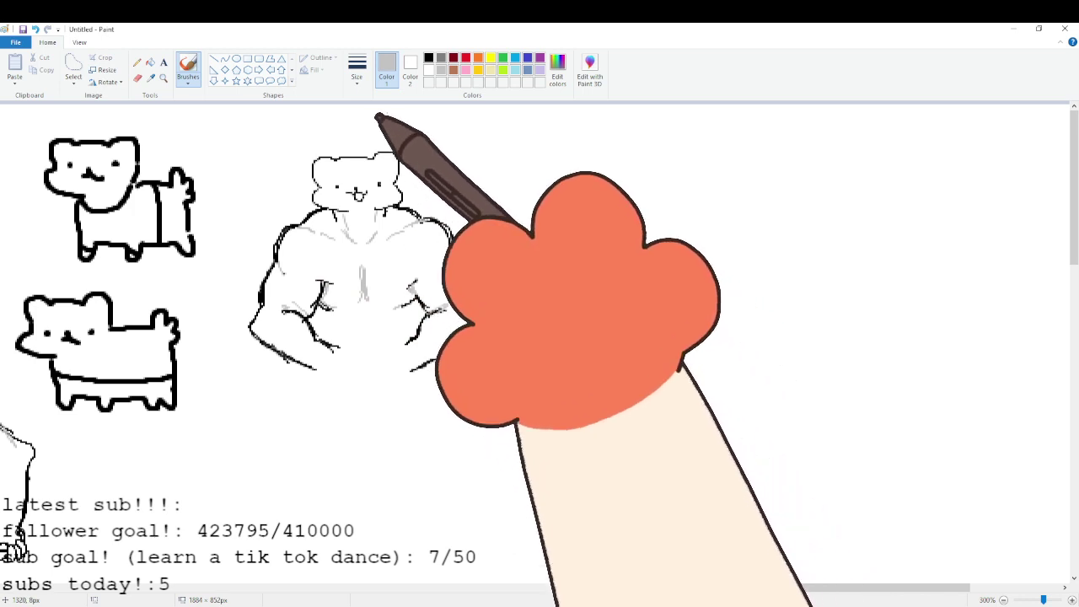
Draw the sides of the bear's waist and both clenched fists in black.
{"action": "left_click", "coordinate": [429, 57]}
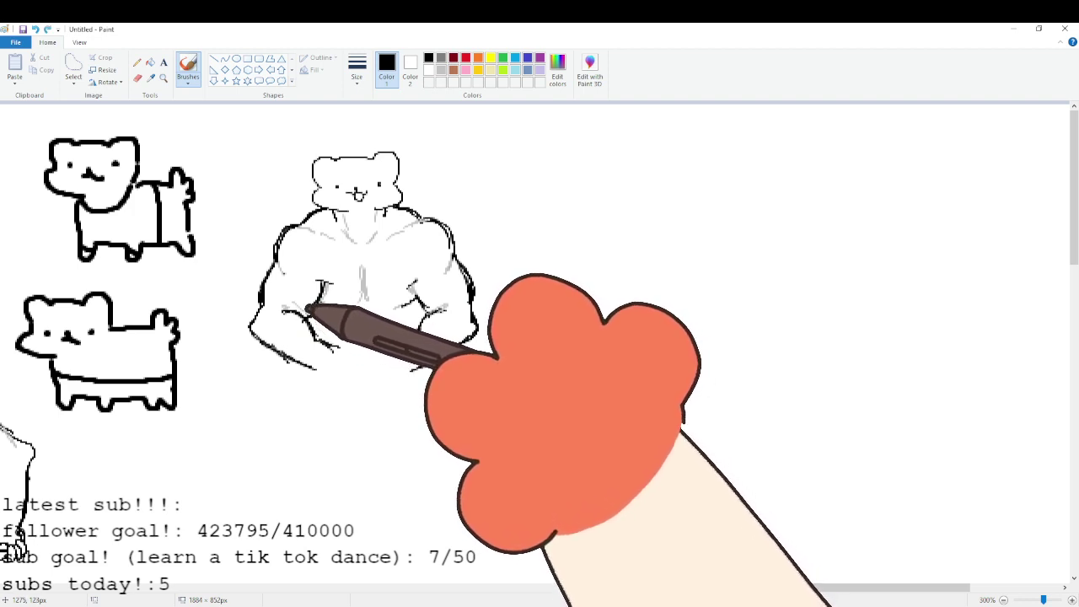
{"action": "left_click_drag", "start_coordinate": [312, 309], "coordinate": [322, 324]}
{"action": "left_click_drag", "start_coordinate": [424, 303], "coordinate": [419, 316]}
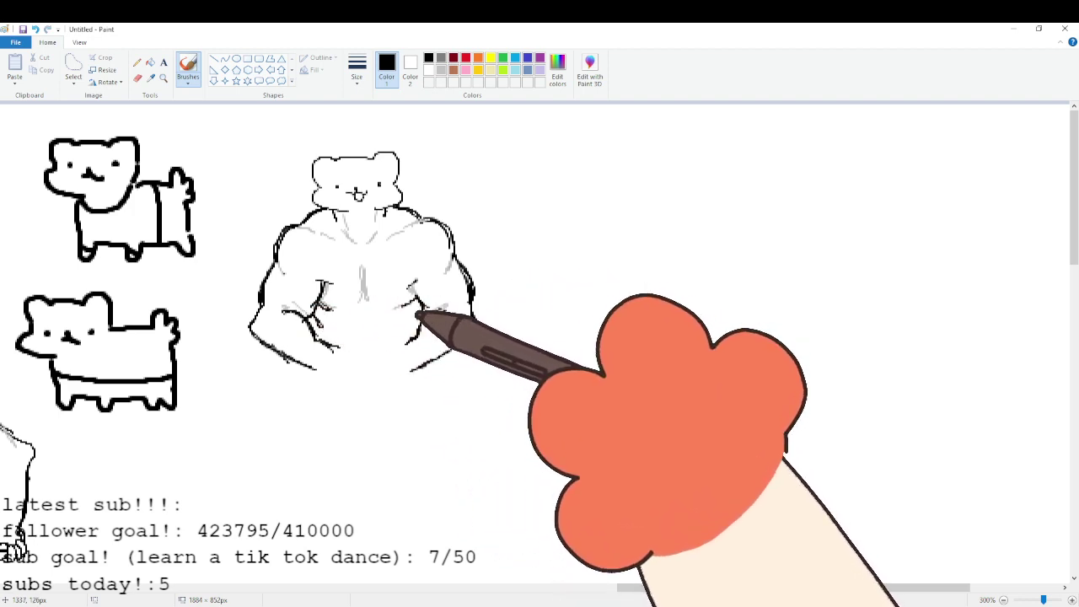
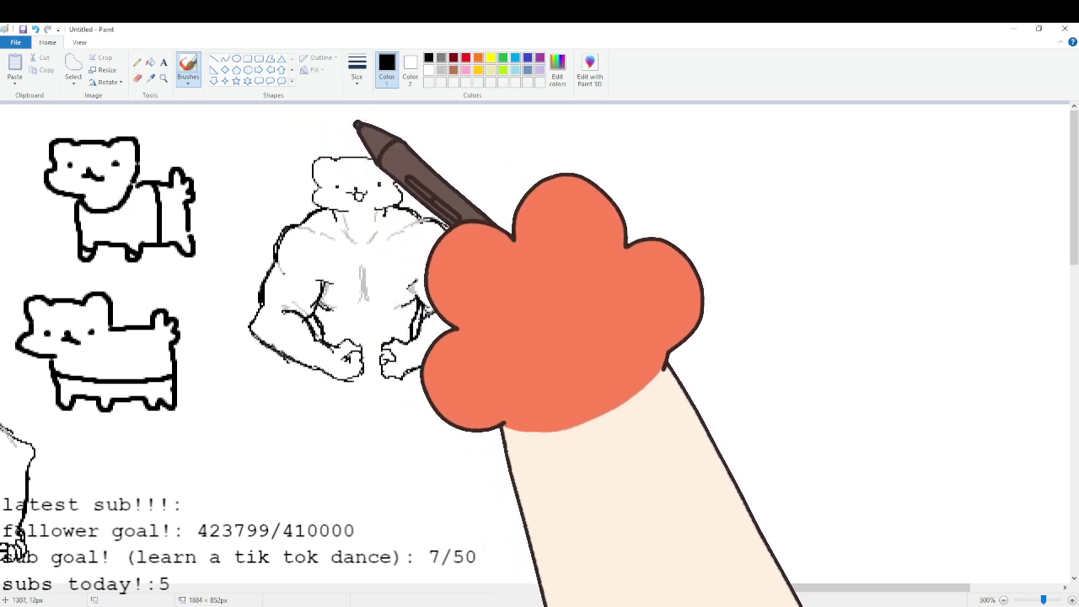
Refine the waist contours beside the inner arms, alternating white cleanup with heavier black lines.
{"action": "left_click", "coordinate": [428, 69]}
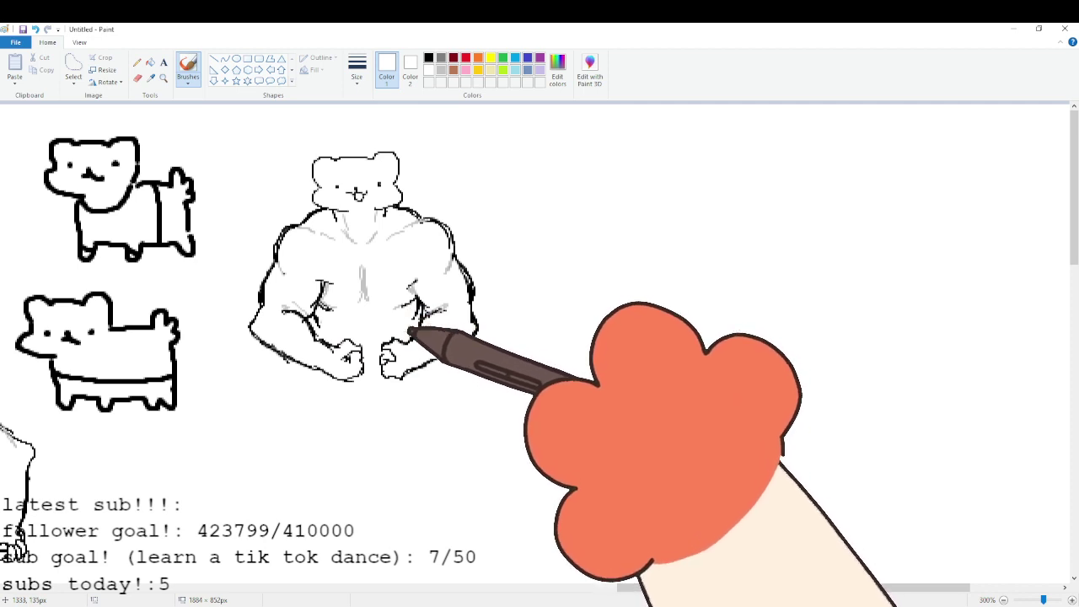
{"action": "left_click", "coordinate": [429, 58]}
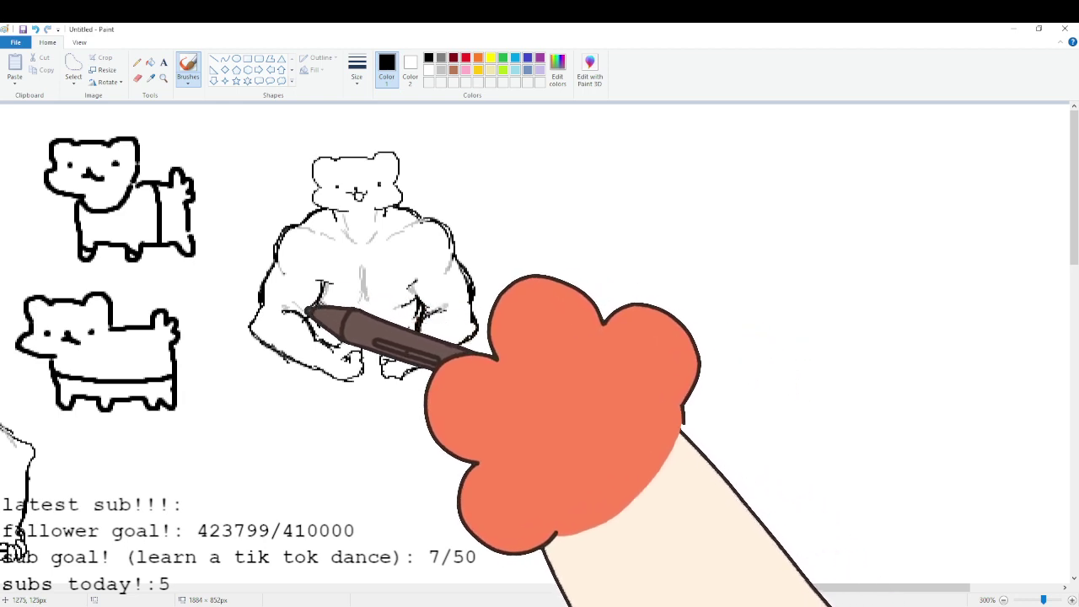
{"action": "left_click", "coordinate": [424, 71]}
{"action": "left_click", "coordinate": [428, 70]}
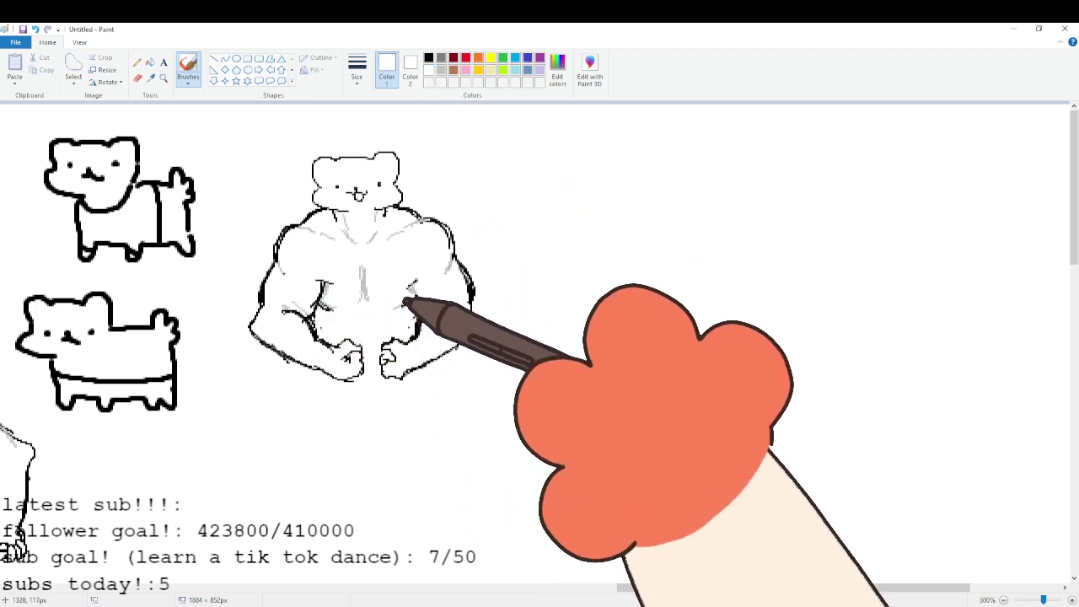
Sketch the abdominal muscles in light gray across the bear's midsection and touch them up with white.
{"action": "left_click", "coordinate": [441, 70]}
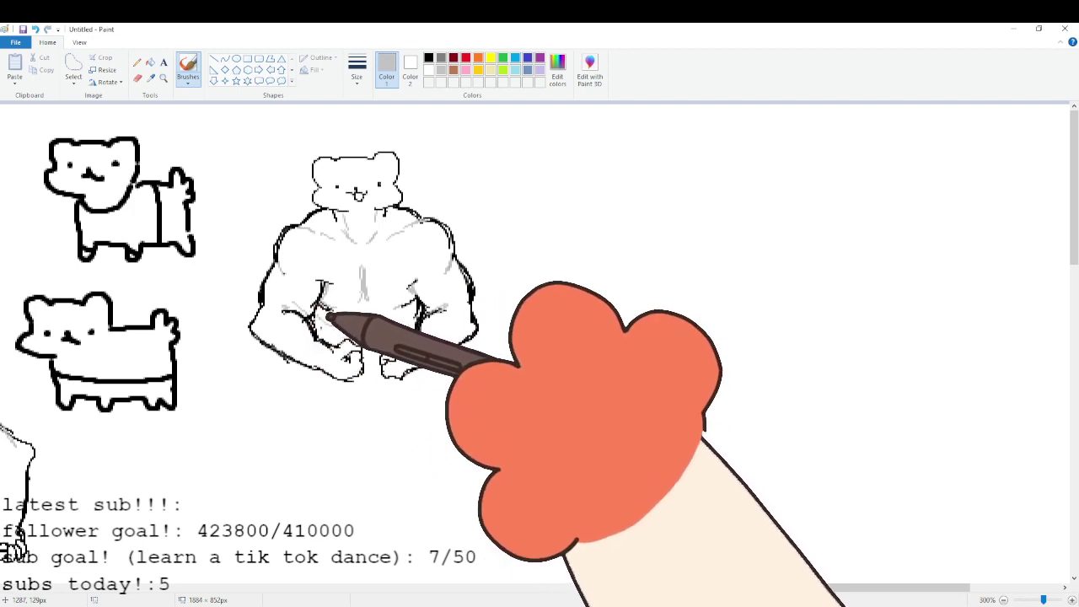
{"action": "mouse_move", "coordinate": [406, 315]}
{"action": "left_mouse_down"}
{"action": "mouse_move", "coordinate": [395, 322]}
{"action": "mouse_move", "coordinate": [407, 326]}
{"action": "left_mouse_up"}
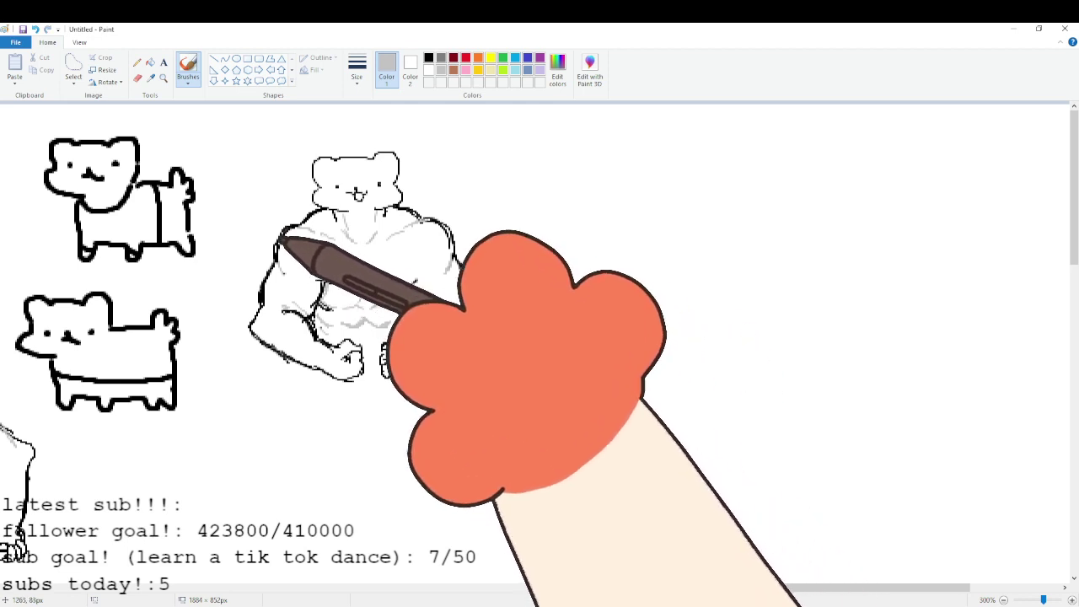
{"action": "left_click", "coordinate": [428, 70]}
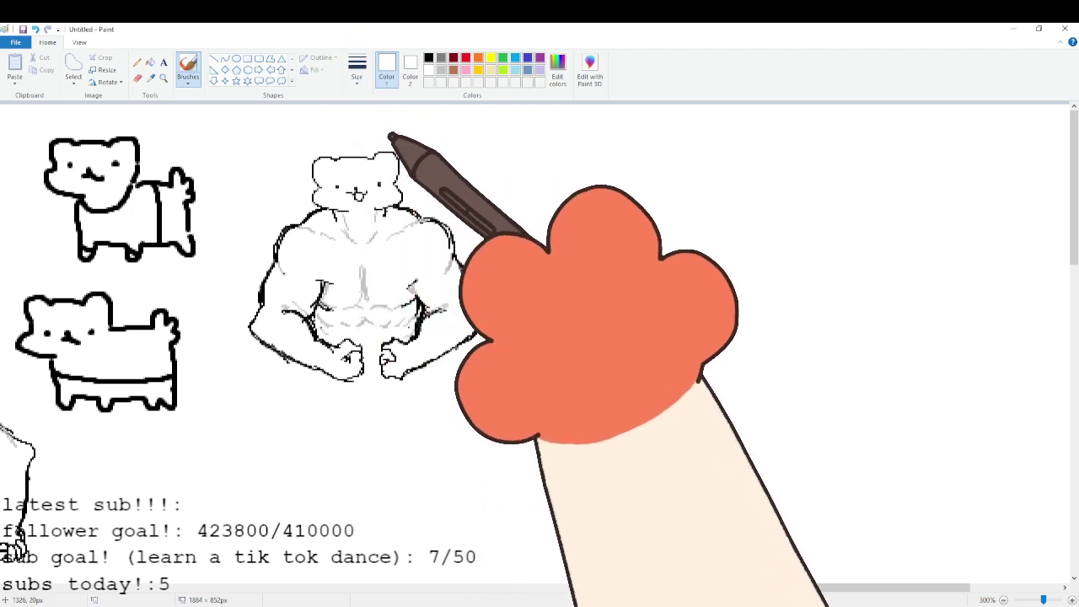
Thicken the waist contours and add short hip lines below both forearms in black, touching up with white.
{"action": "left_click", "coordinate": [429, 57]}
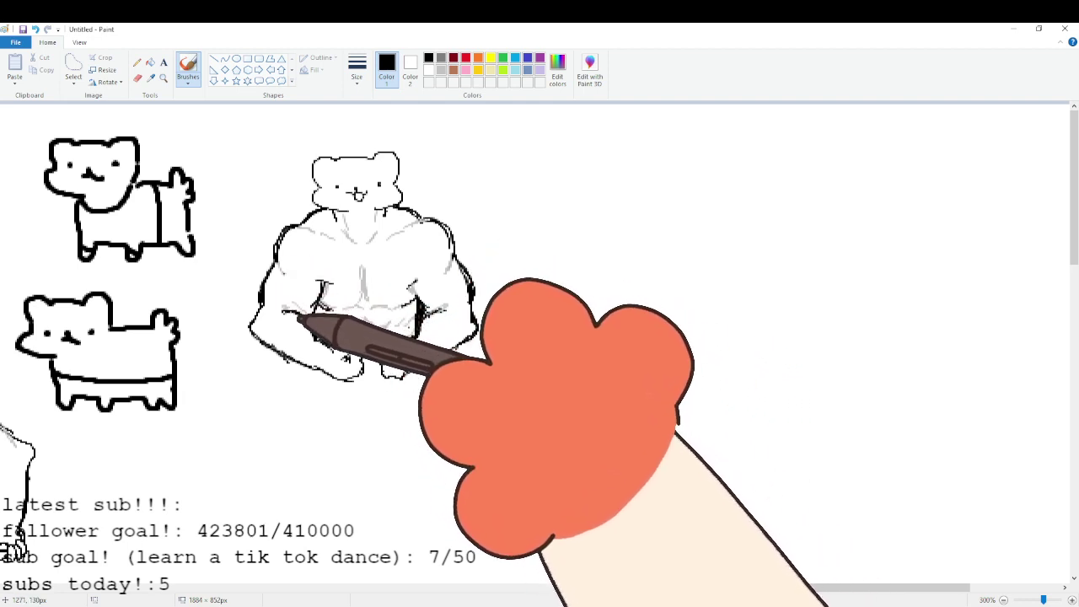
{"action": "left_click", "coordinate": [429, 69]}
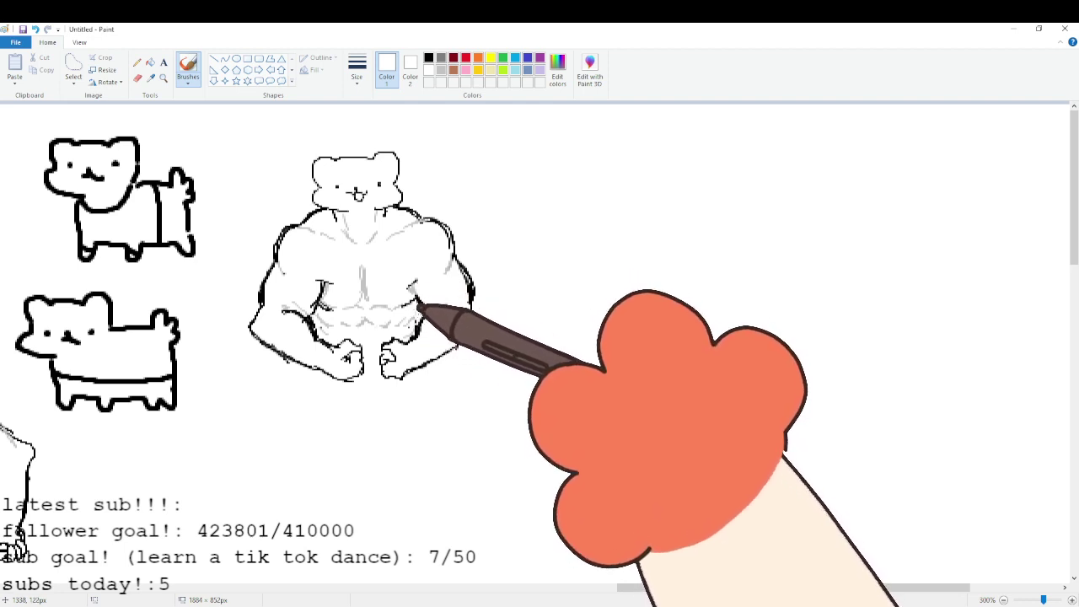
{"action": "left_click", "coordinate": [428, 57]}
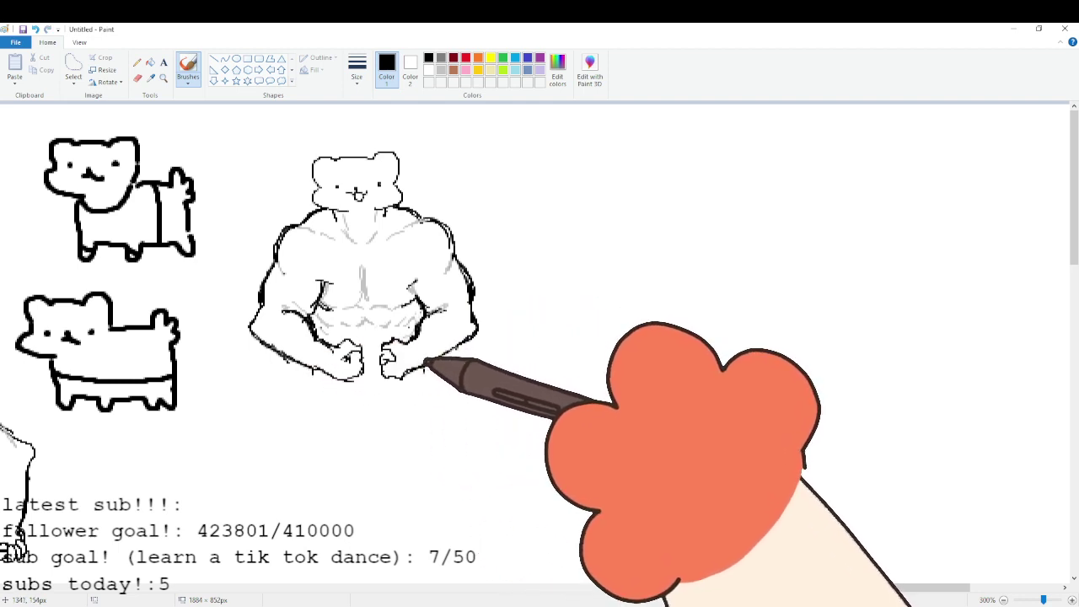
Shade the chest muscles, lower abdomen and neck beneath the chin in light gray, cleaning up with white.
{"action": "left_click", "coordinate": [441, 70]}
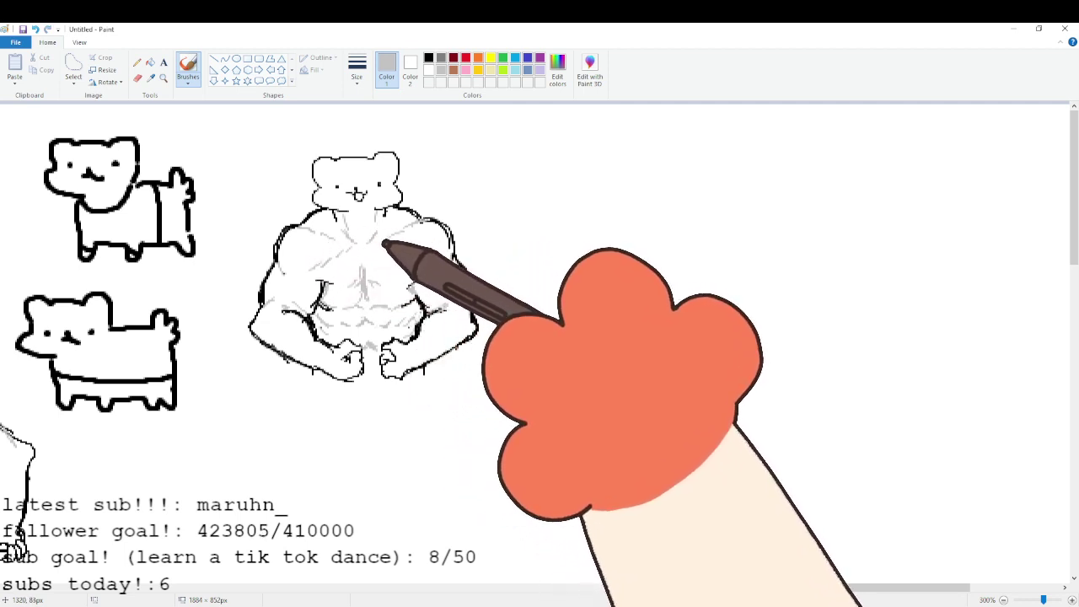
{"action": "left_click", "coordinate": [428, 70]}
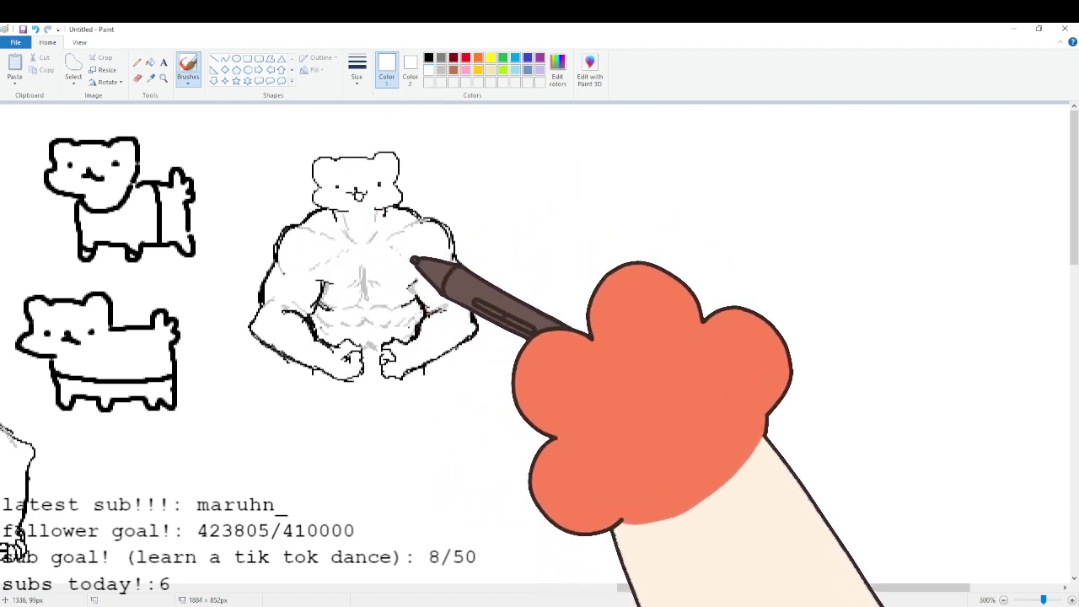
{"action": "left_click", "coordinate": [440, 70]}
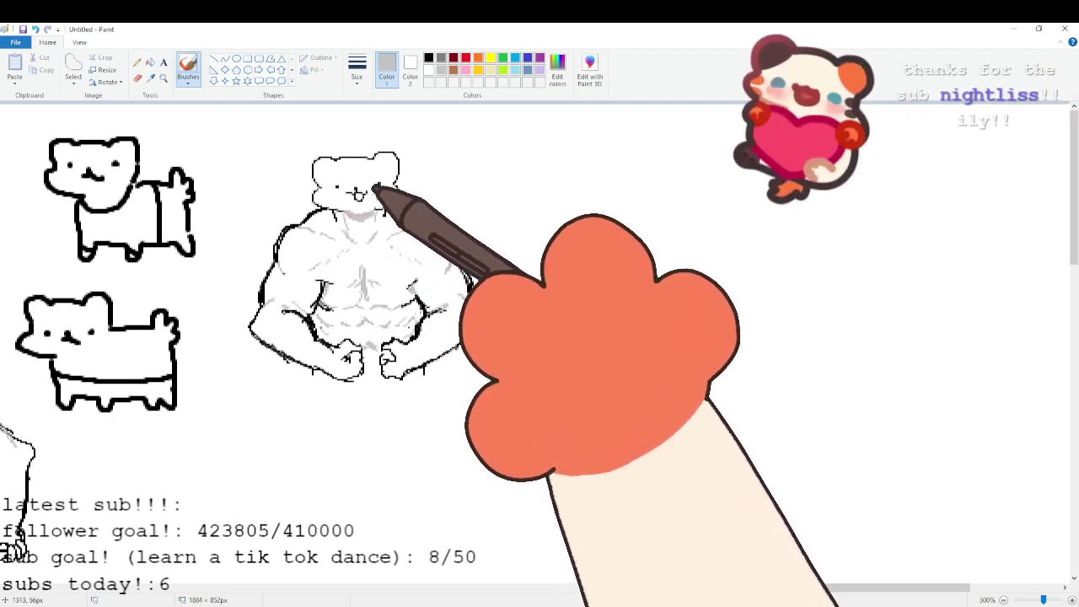
{"action": "left_click", "coordinate": [428, 70]}
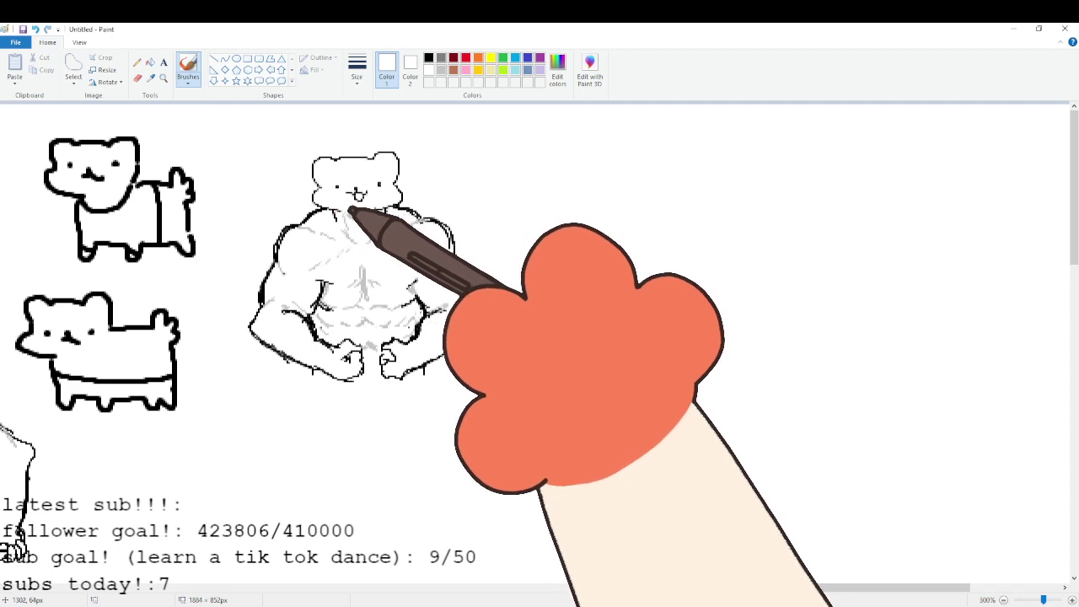
{"action": "left_click", "coordinate": [441, 70]}
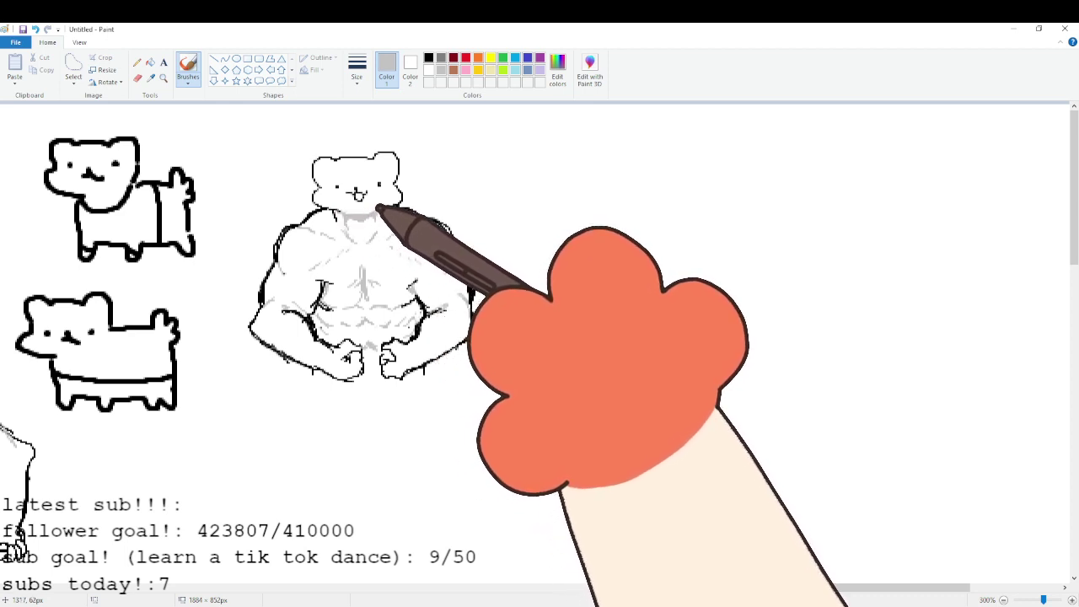
{"action": "left_click_drag", "start_coordinate": [338, 210], "coordinate": [330, 210]}
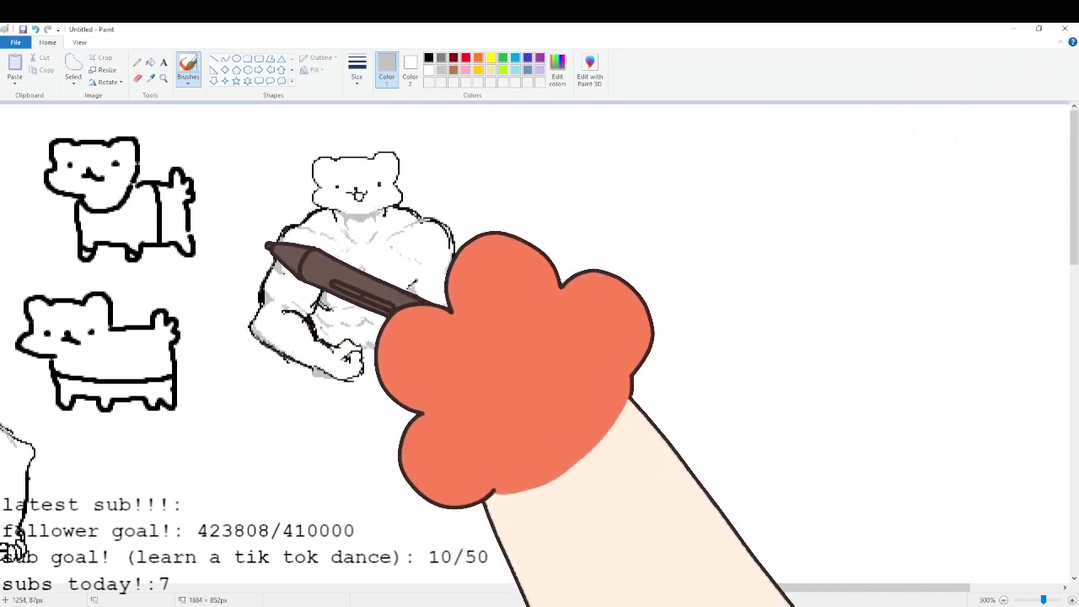
Refine the light gray shading along the bear's left shoulder and arm, touching up the edges with white and black.
{"action": "left_click", "coordinate": [428, 70]}
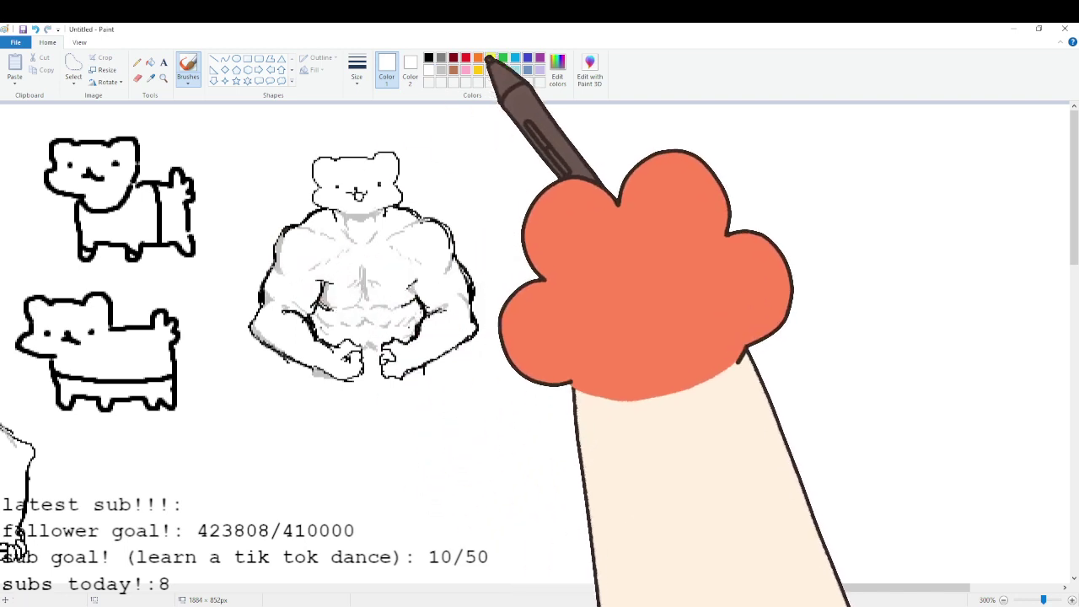
{"action": "left_click", "coordinate": [438, 70]}
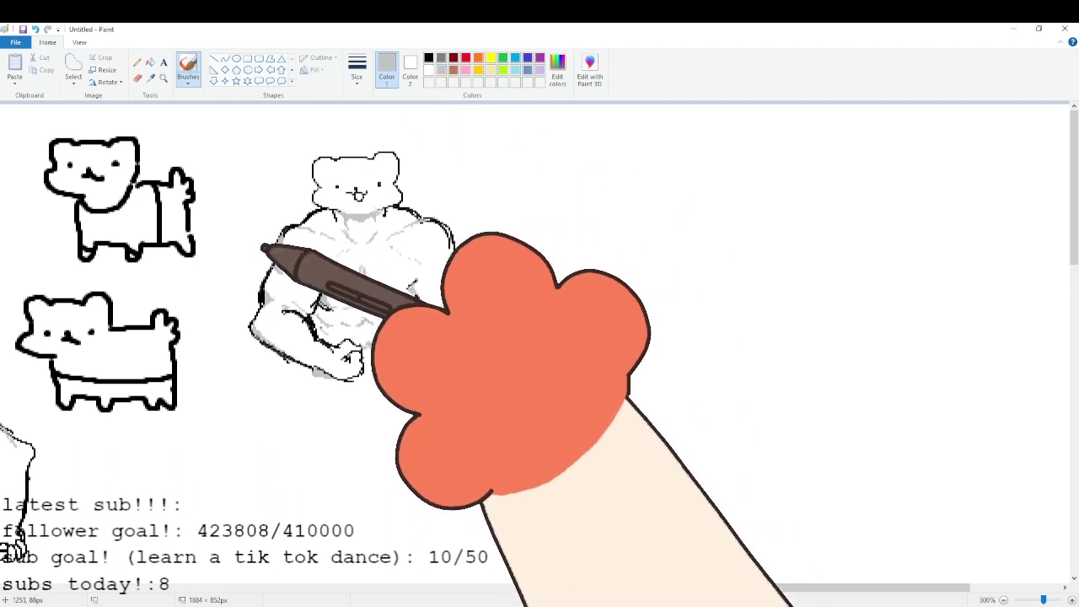
{"action": "mouse_move", "coordinate": [286, 222]}
{"action": "left_mouse_down"}
{"action": "mouse_move", "coordinate": [272, 233]}
{"action": "mouse_move", "coordinate": [279, 226]}
{"action": "left_mouse_up"}
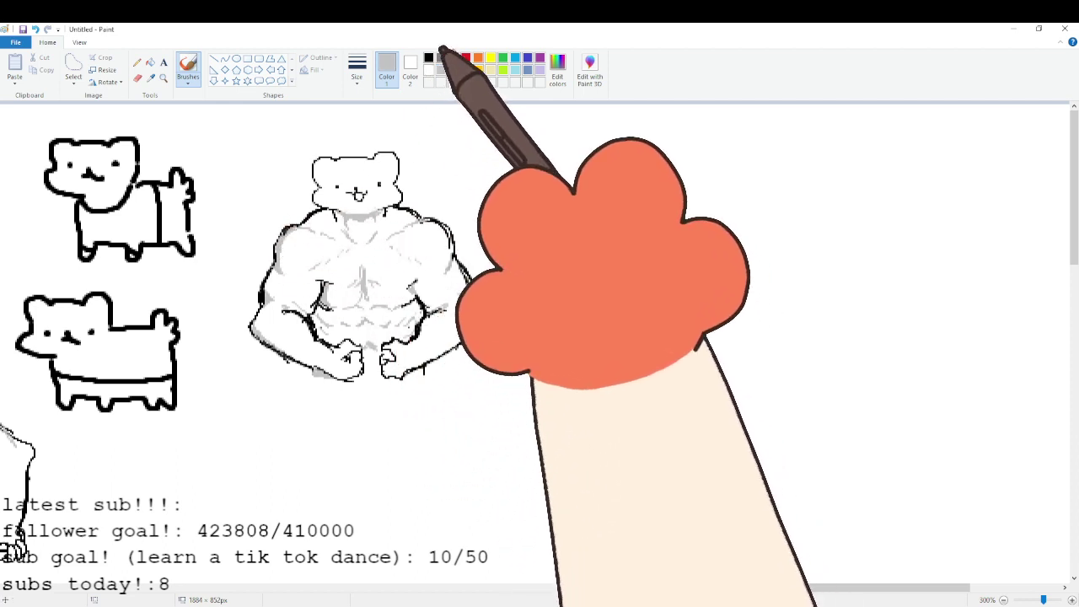
{"action": "left_click", "coordinate": [428, 57]}
{"action": "left_click", "coordinate": [440, 70]}
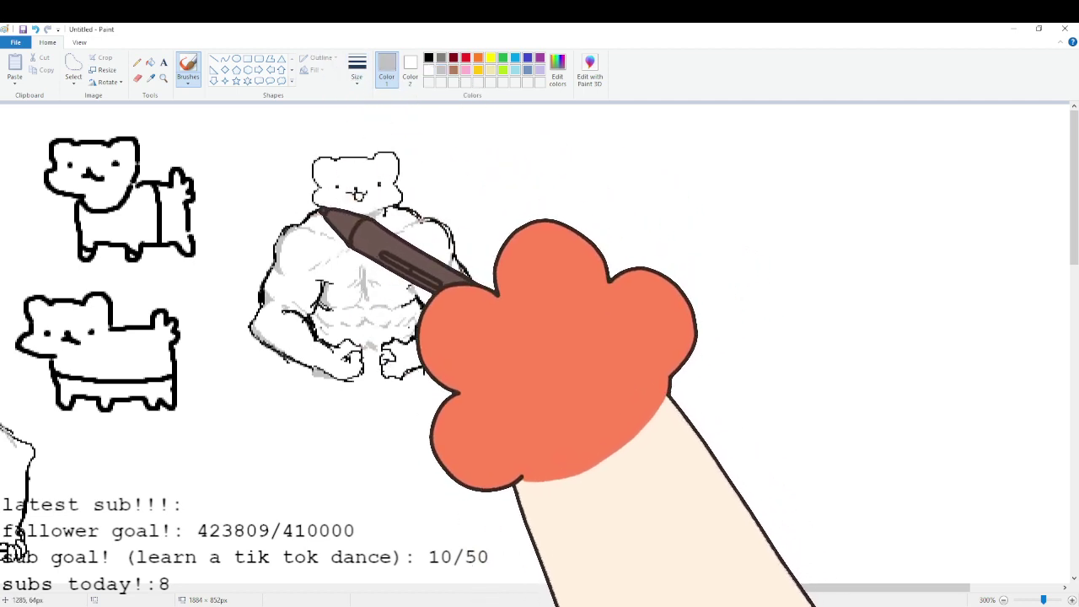
{"action": "left_click_drag", "start_coordinate": [322, 210], "coordinate": [317, 203]}
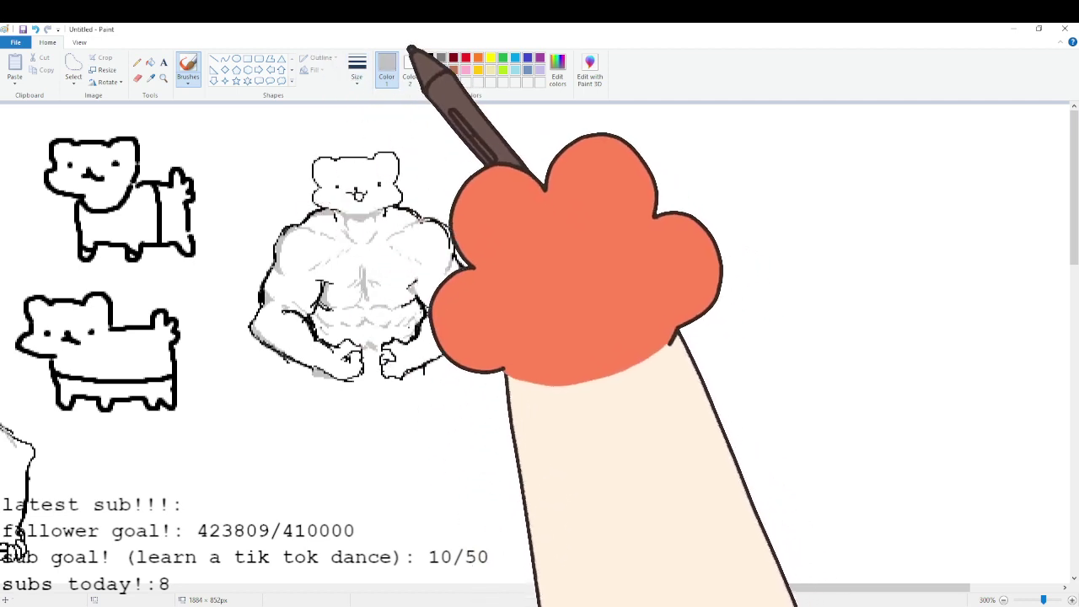
Draw a small black heart outline above the bear's head.
{"action": "left_click", "coordinate": [428, 58]}
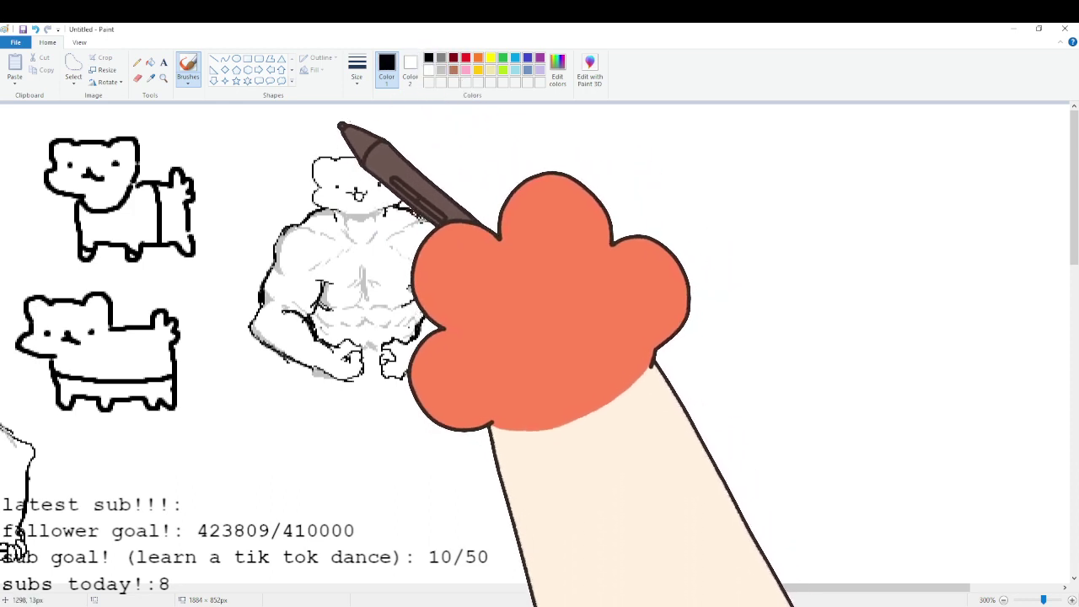
{"action": "left_click_drag", "start_coordinate": [341, 126], "coordinate": [349, 127]}
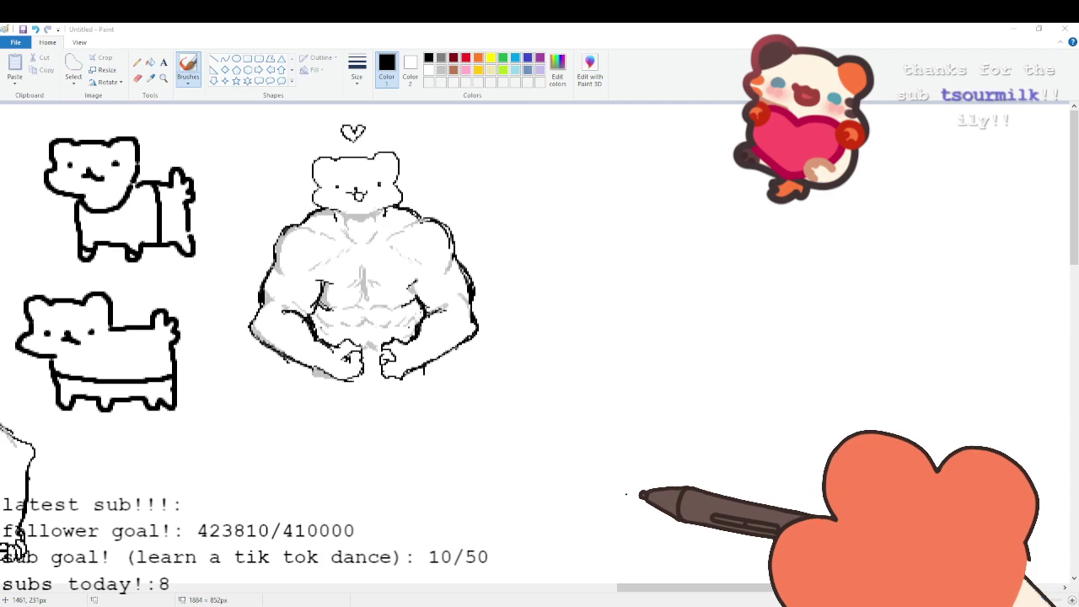
Outline two wide, spread thighs in black, running from the hips beneath the muscular bear's forearms.
{"action": "left_click_drag", "start_coordinate": [720, 588], "coordinate": [585, 588]}
{"action": "left_click", "coordinate": [1003, 601]}
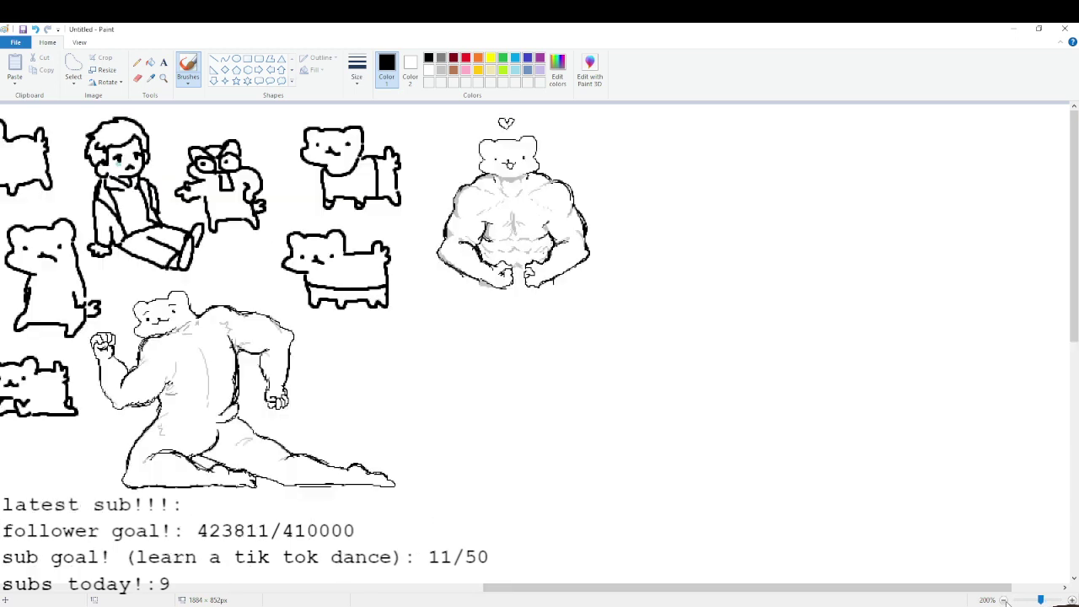
{"action": "scroll", "coordinate": [517, 362], "scroll_direction": "left", "scroll_amount": 1}
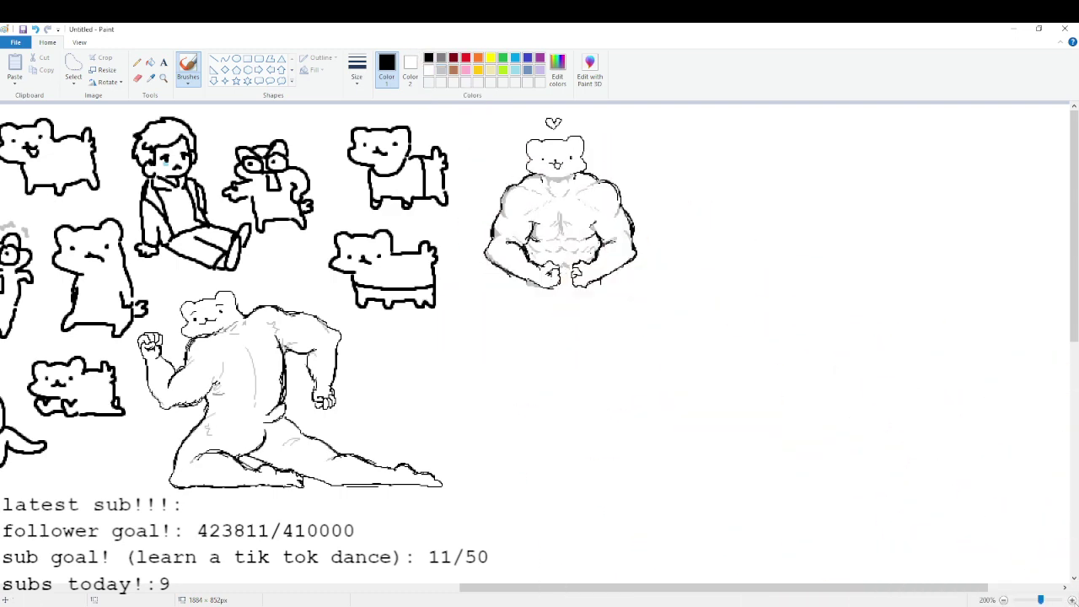
{"action": "left_click", "coordinate": [1072, 600]}
{"action": "left_click", "coordinate": [1072, 600]}
{"action": "left_click_drag", "start_coordinate": [669, 587], "coordinate": [804, 582]}
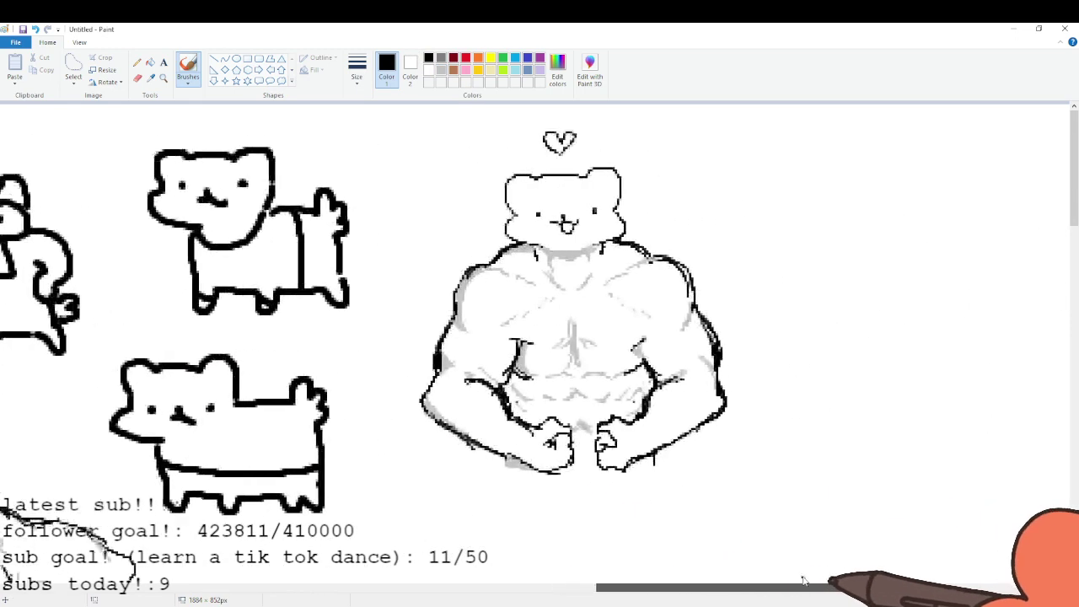
{"action": "scroll", "coordinate": [762, 536], "scroll_direction": "down", "scroll_amount": 3}
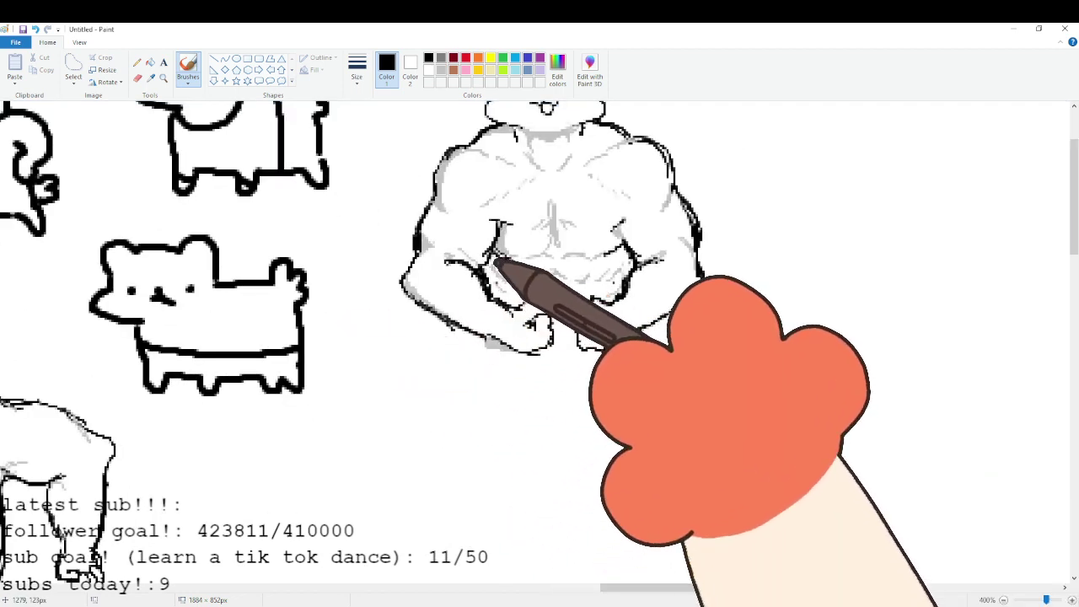
{"action": "left_click_drag", "start_coordinate": [476, 340], "coordinate": [535, 438]}
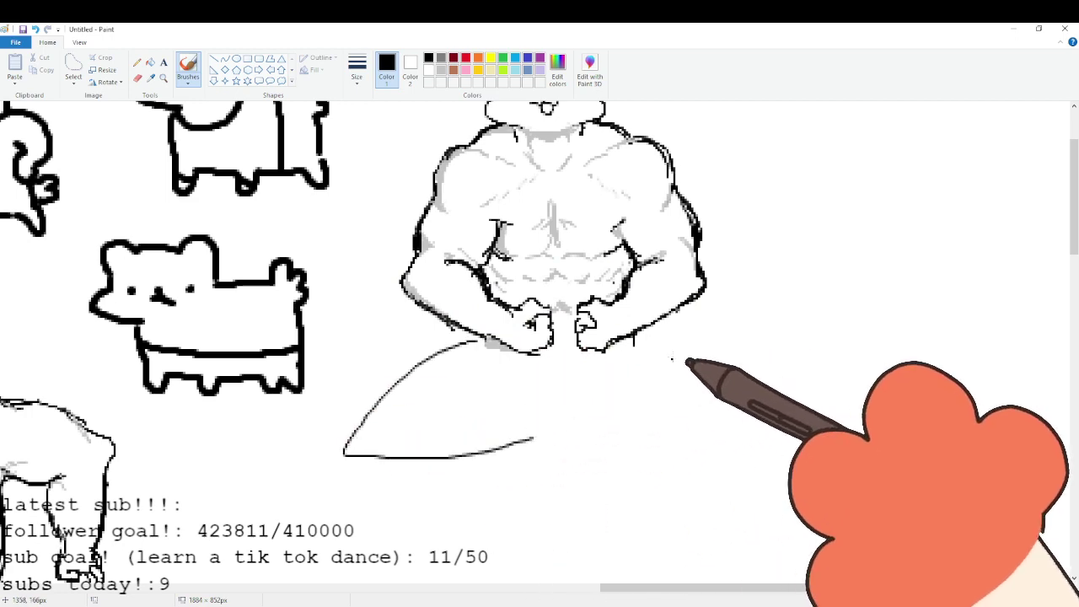
{"action": "left_click_drag", "start_coordinate": [634, 337], "coordinate": [750, 475]}
{"action": "scroll", "coordinate": [546, 412], "scroll_direction": "up", "scroll_amount": 3}
{"action": "scroll", "coordinate": [565, 406], "scroll_direction": "down", "scroll_amount": 3}
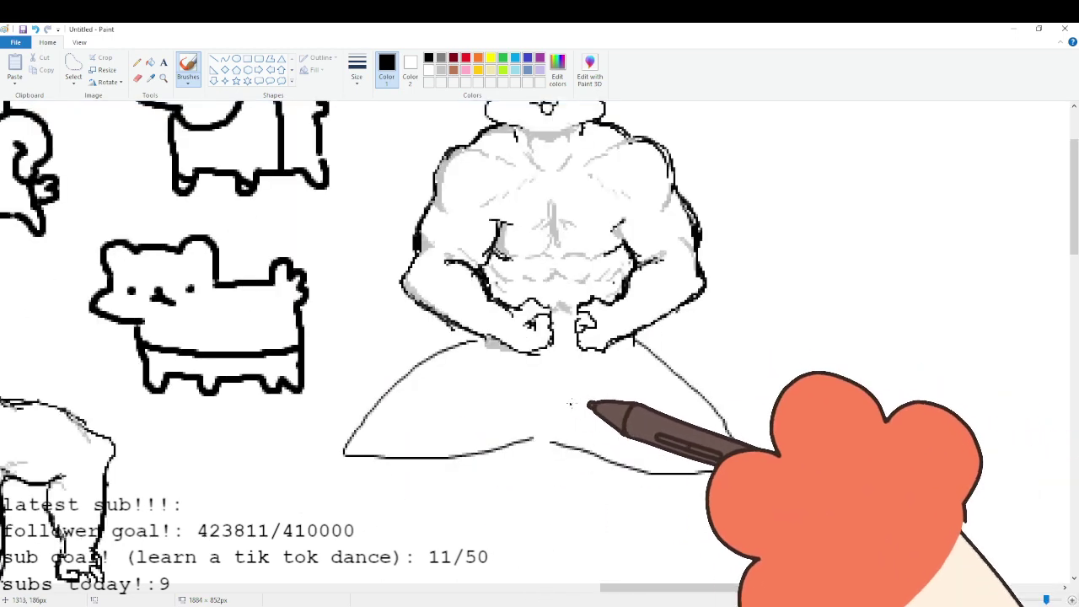
{"action": "left_click_drag", "start_coordinate": [710, 588], "coordinate": [768, 591]}
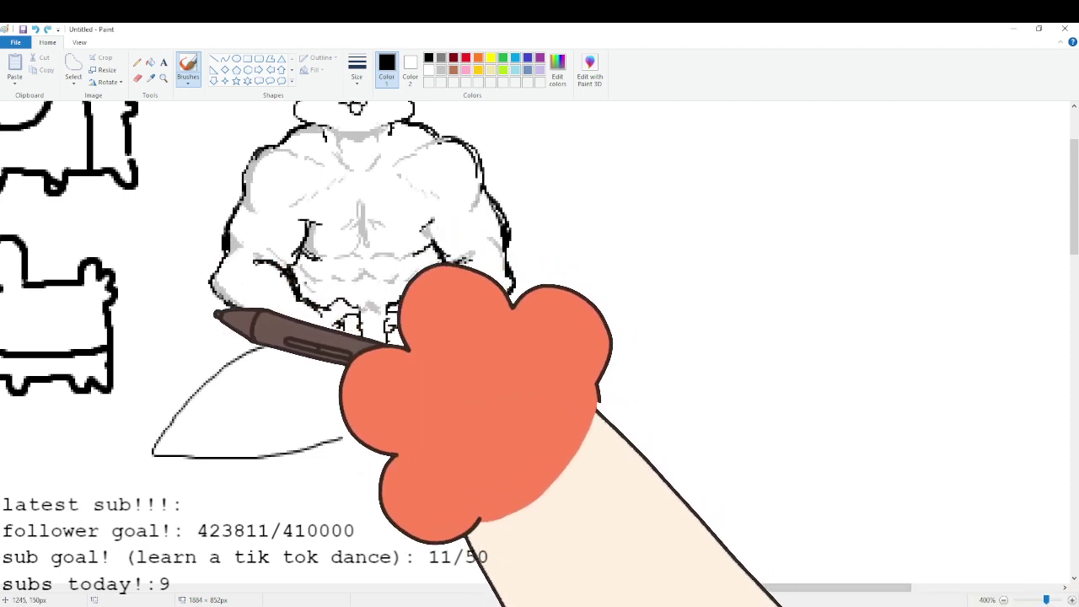
Undo the previous thigh outlines and redraw both spread thighs in black, with rounded knees and an arched underside.
{"action": "key", "text": "ctrl+z"}
{"action": "key", "text": "ctrl+z"}
{"action": "key", "text": "ctrl+z"}
{"action": "key", "text": "ctrl+z"}
{"action": "left_click_drag", "start_coordinate": [251, 366], "coordinate": [281, 336]}
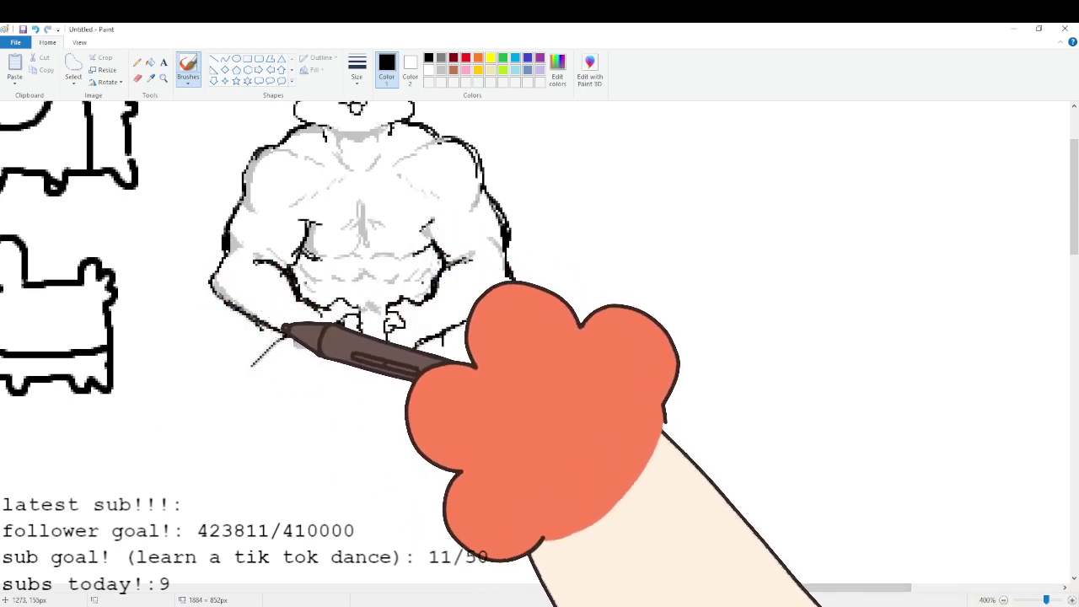
{"action": "left_click_drag", "start_coordinate": [227, 396], "coordinate": [272, 341]}
{"action": "mouse_move", "coordinate": [227, 394]}
{"action": "left_mouse_down"}
{"action": "mouse_move", "coordinate": [193, 422]}
{"action": "mouse_move", "coordinate": [208, 446]}
{"action": "mouse_move", "coordinate": [229, 449]}
{"action": "left_mouse_up"}
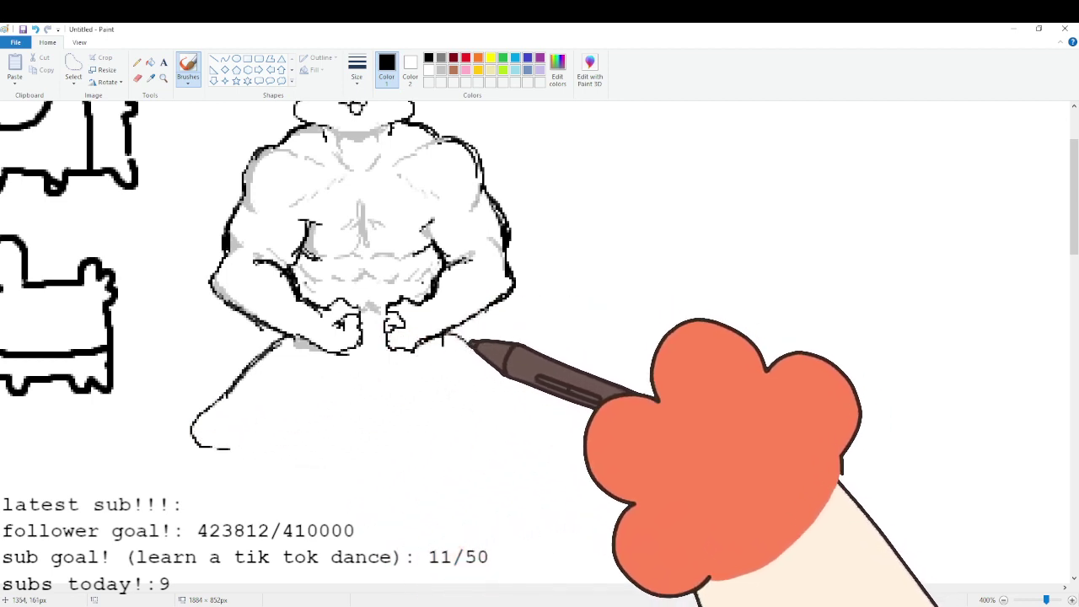
{"action": "mouse_move", "coordinate": [446, 337]}
{"action": "left_mouse_down"}
{"action": "mouse_move", "coordinate": [552, 414]}
{"action": "mouse_move", "coordinate": [535, 441]}
{"action": "mouse_move", "coordinate": [513, 439]}
{"action": "left_mouse_up"}
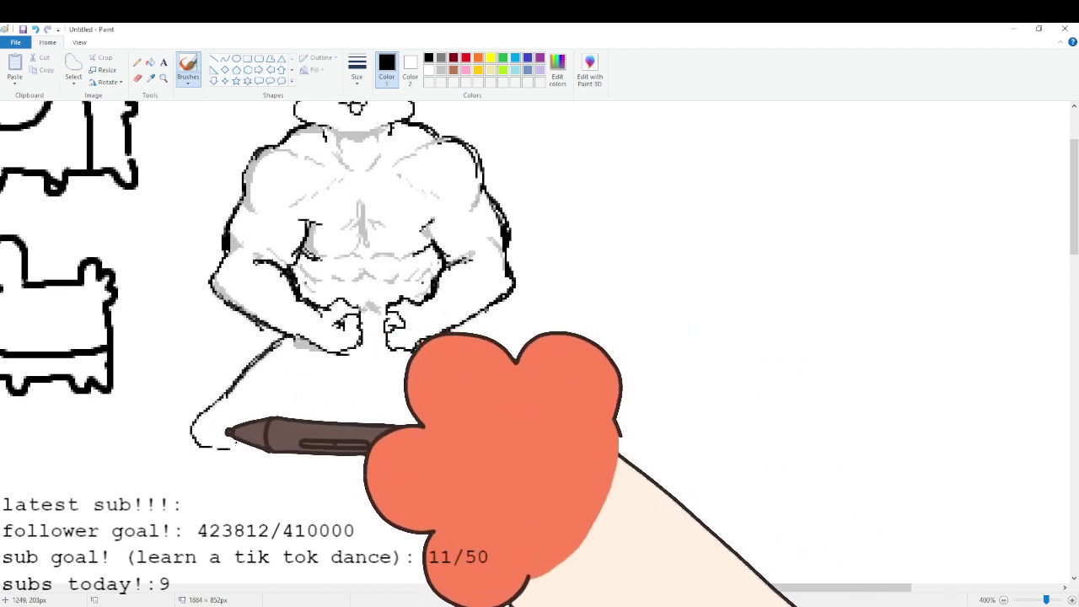
{"action": "mouse_move", "coordinate": [193, 435]}
{"action": "left_mouse_down"}
{"action": "mouse_move", "coordinate": [265, 469]}
{"action": "mouse_move", "coordinate": [294, 438]}
{"action": "mouse_move", "coordinate": [434, 411]}
{"action": "left_mouse_up"}
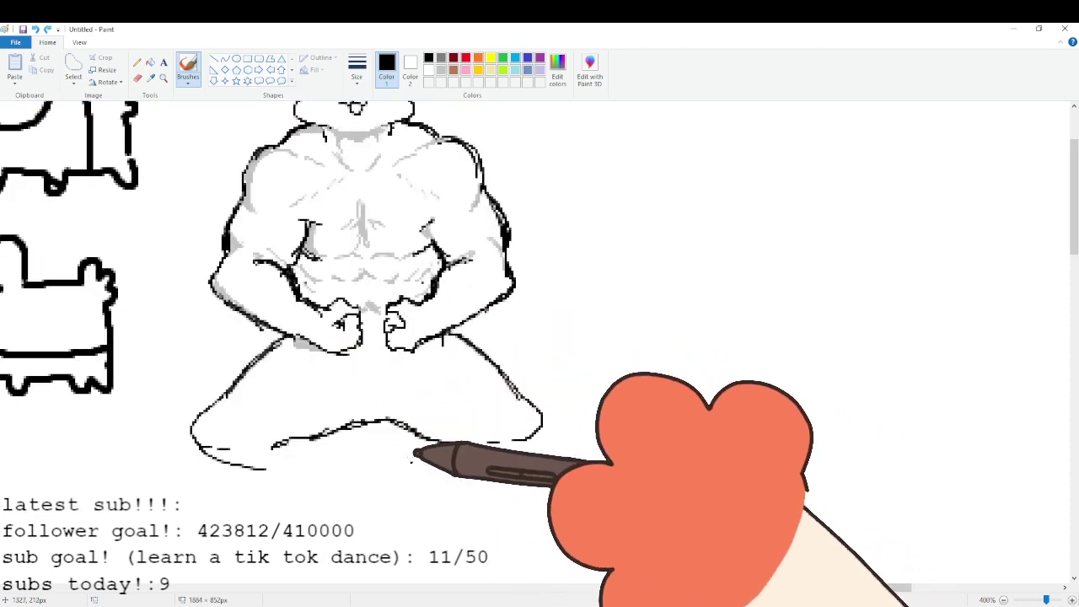
Clean up the inner thigh line with white and outline the undersides of the folded lower legs in black.
{"action": "left_click", "coordinate": [429, 70]}
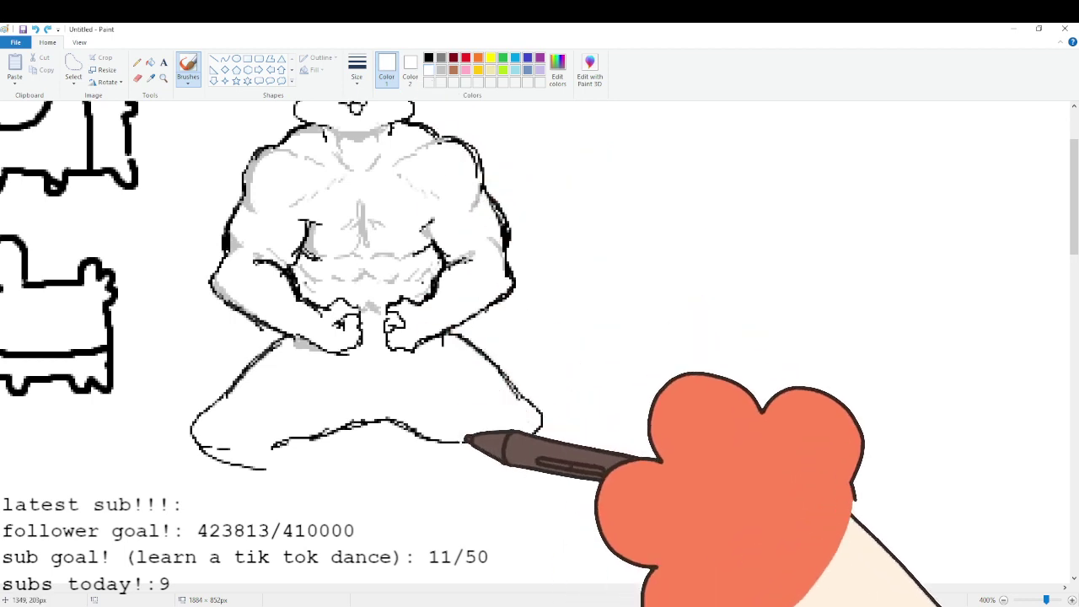
{"action": "mouse_move", "coordinate": [458, 433]}
{"action": "left_mouse_down"}
{"action": "mouse_move", "coordinate": [448, 433]}
{"action": "mouse_move", "coordinate": [467, 439]}
{"action": "left_mouse_up"}
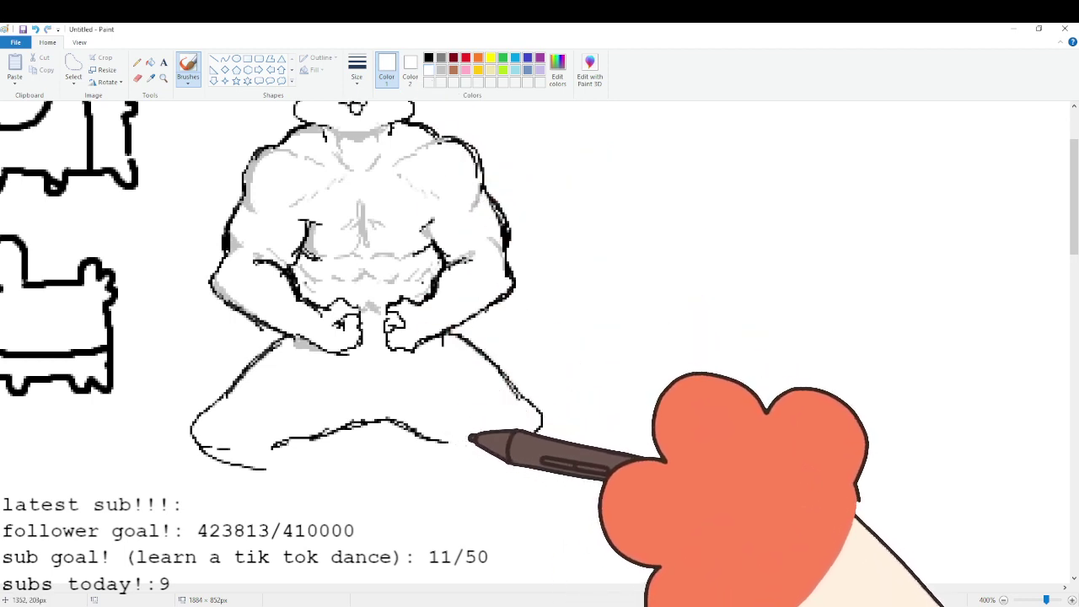
{"action": "left_click", "coordinate": [428, 59]}
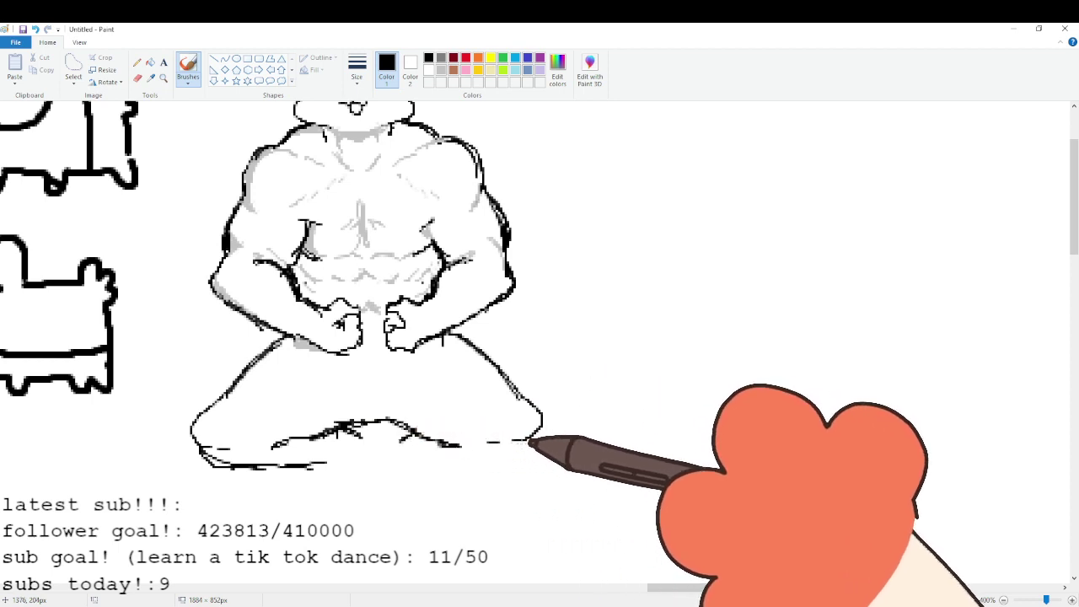
{"action": "left_click_drag", "start_coordinate": [466, 463], "coordinate": [440, 465]}
{"action": "key", "text": "ctrl+z"}
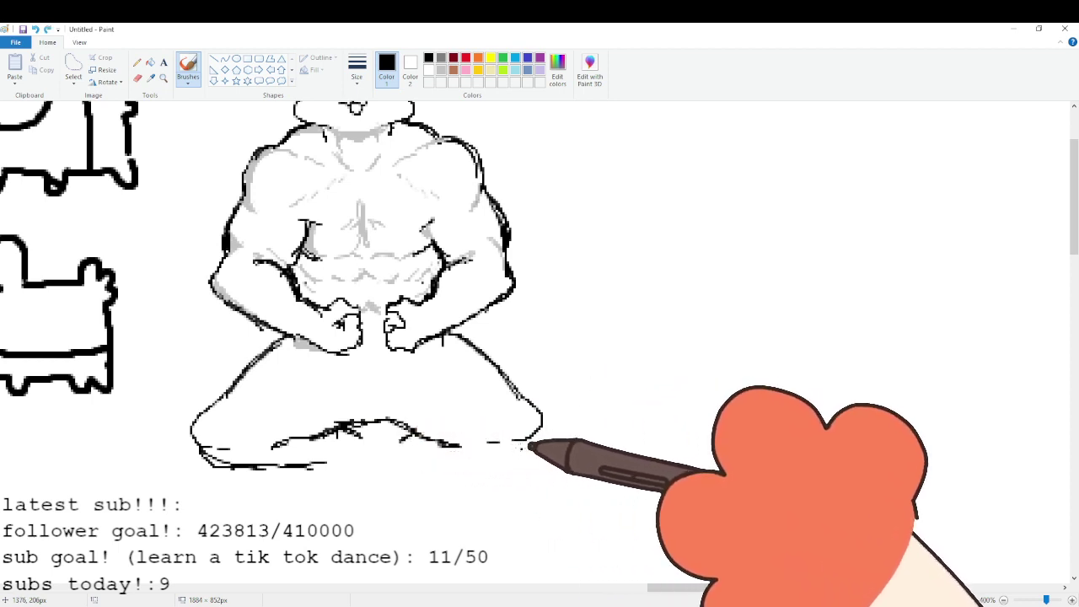
{"action": "left_click_drag", "start_coordinate": [525, 446], "coordinate": [440, 465]}
{"action": "key", "text": "ctrl+z"}
{"action": "mouse_move", "coordinate": [530, 445]}
{"action": "left_mouse_down"}
{"action": "mouse_move", "coordinate": [405, 461]}
{"action": "mouse_move", "coordinate": [447, 456]}
{"action": "left_mouse_up"}
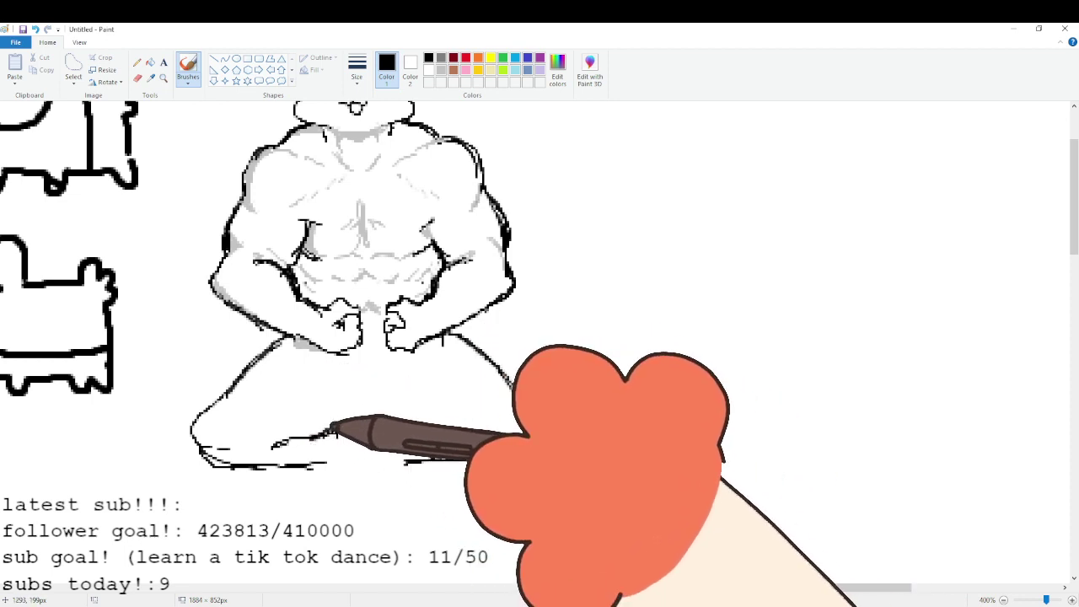
Draw the bear's two small feet with toes in black, side by side beneath the middle of the legs.
{"action": "scroll", "coordinate": [320, 321], "scroll_direction": "up", "scroll_amount": 2}
{"action": "scroll", "coordinate": [320, 322], "scroll_direction": "down", "scroll_amount": 2}
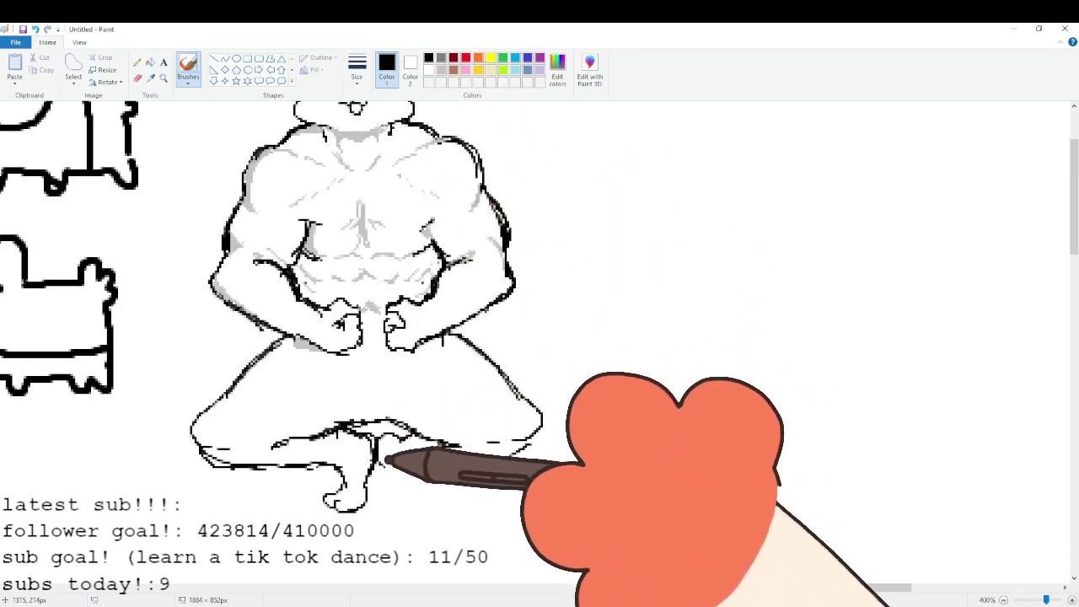
{"action": "mouse_move", "coordinate": [376, 458]}
{"action": "left_mouse_down"}
{"action": "mouse_move", "coordinate": [388, 495]}
{"action": "mouse_move", "coordinate": [408, 510]}
{"action": "left_mouse_up"}
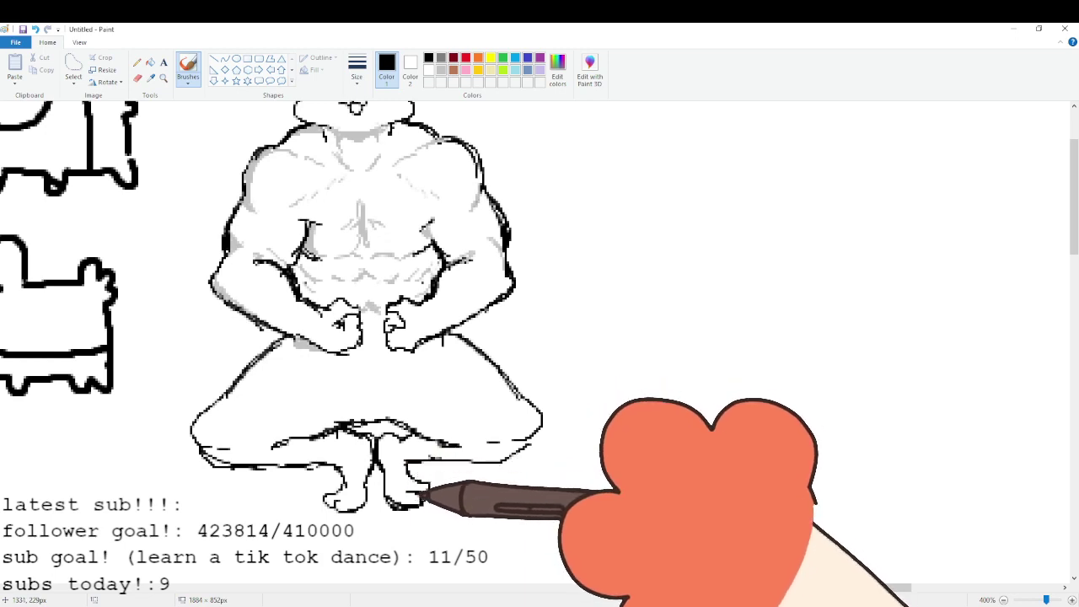
{"action": "scroll", "coordinate": [356, 299], "scroll_direction": "up", "scroll_amount": 3}
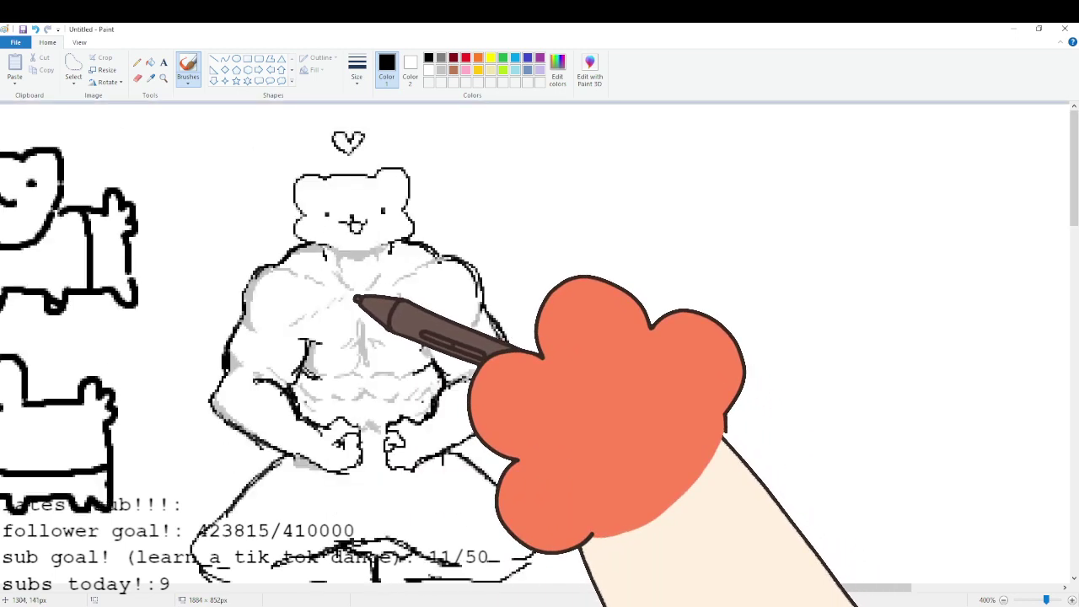
Move the legs and feet slightly up toward the torso, reconnect the thigh outlines in black and clean up with white.
{"action": "scroll", "coordinate": [356, 300], "scroll_direction": "down", "scroll_amount": 3}
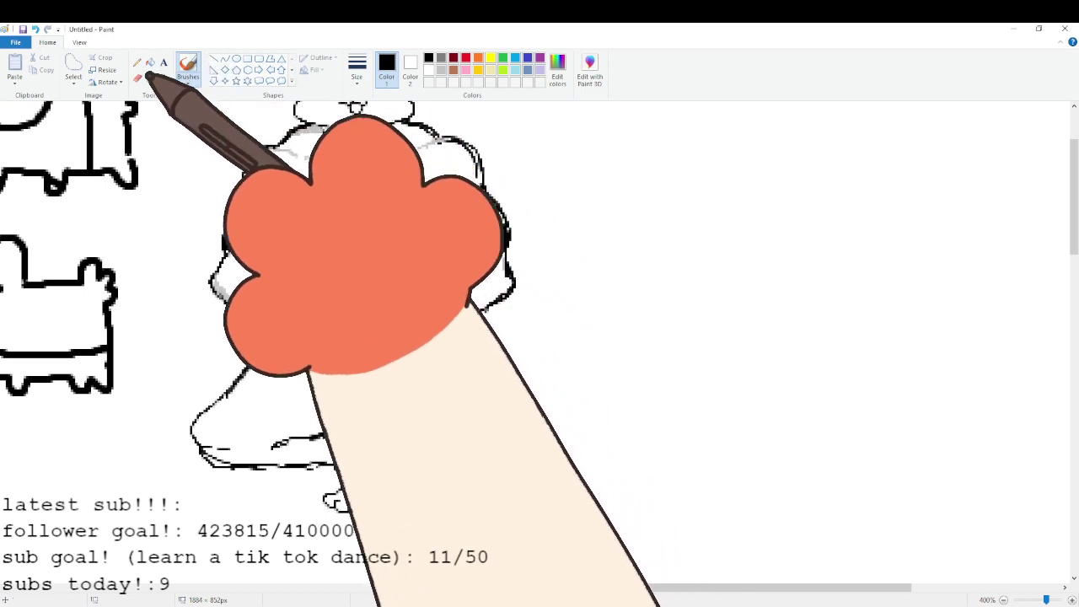
{"action": "left_click", "coordinate": [74, 69]}
{"action": "mouse_move", "coordinate": [200, 374]}
{"action": "left_mouse_down"}
{"action": "mouse_move", "coordinate": [582, 552]}
{"action": "mouse_move", "coordinate": [591, 378]}
{"action": "mouse_move", "coordinate": [506, 371]}
{"action": "left_mouse_up"}
{"action": "left_click_drag", "start_coordinate": [470, 428], "coordinate": [465, 415]}
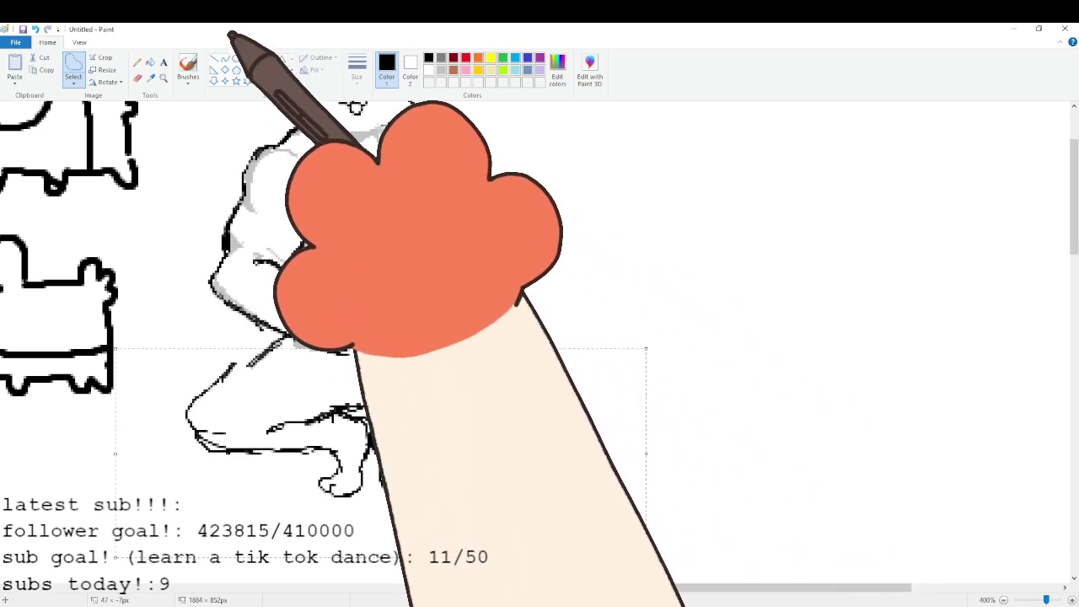
{"action": "left_click", "coordinate": [187, 67]}
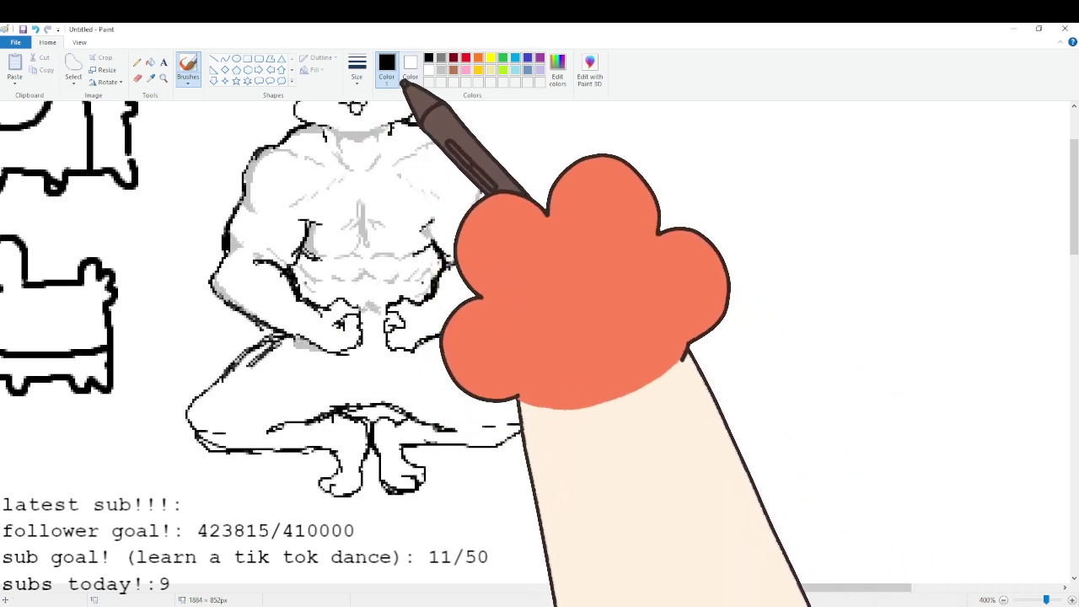
{"action": "left_click", "coordinate": [428, 70]}
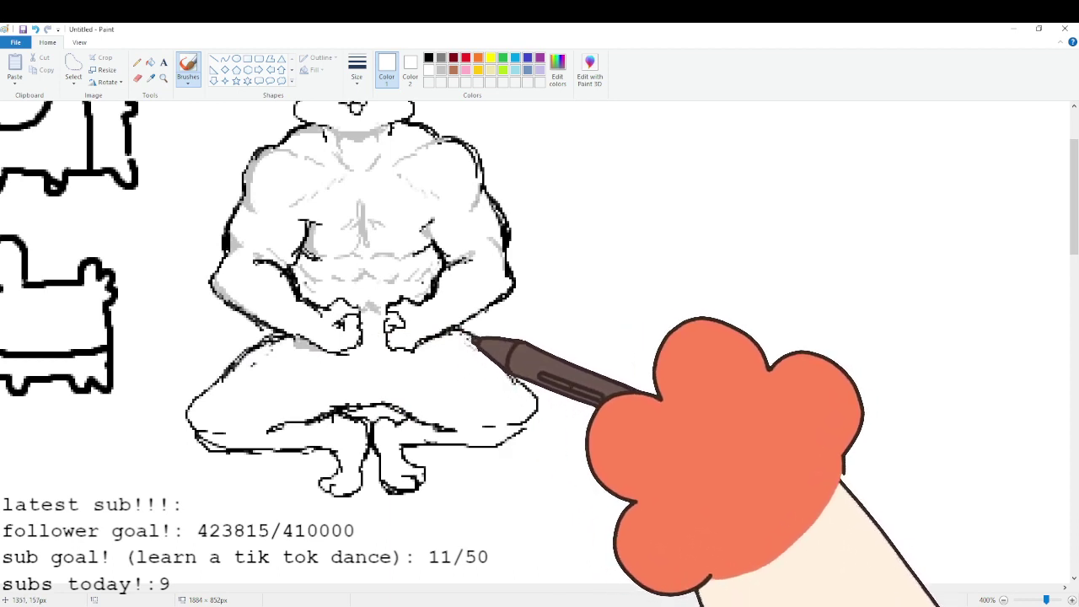
Shade the top of the thigh beneath the forearm and the inner undersides of both thighs in light gray.
{"action": "left_click", "coordinate": [440, 70]}
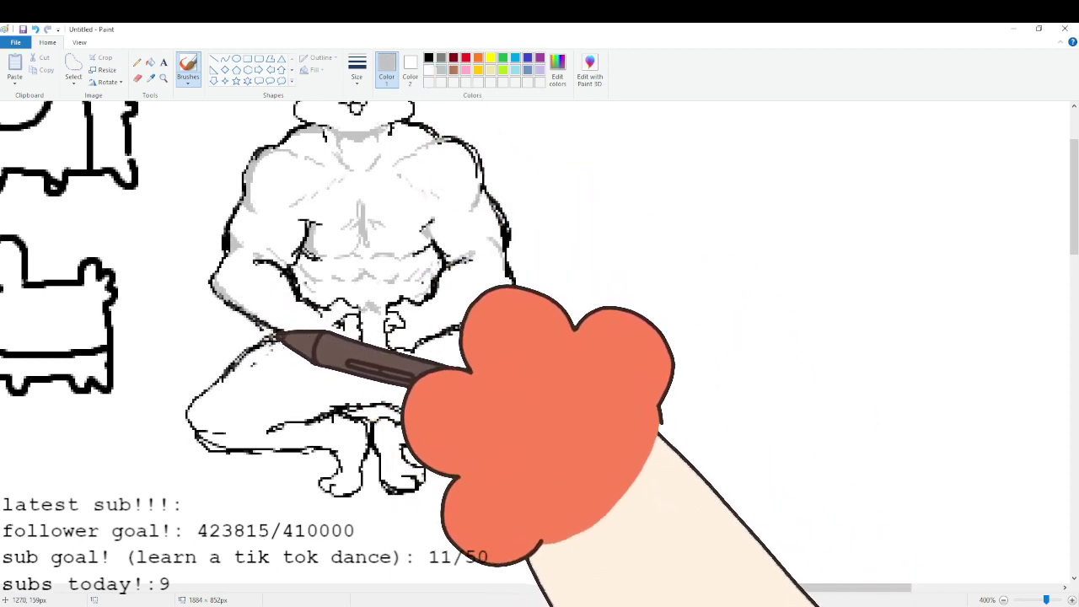
{"action": "left_click_drag", "start_coordinate": [273, 335], "coordinate": [317, 345]}
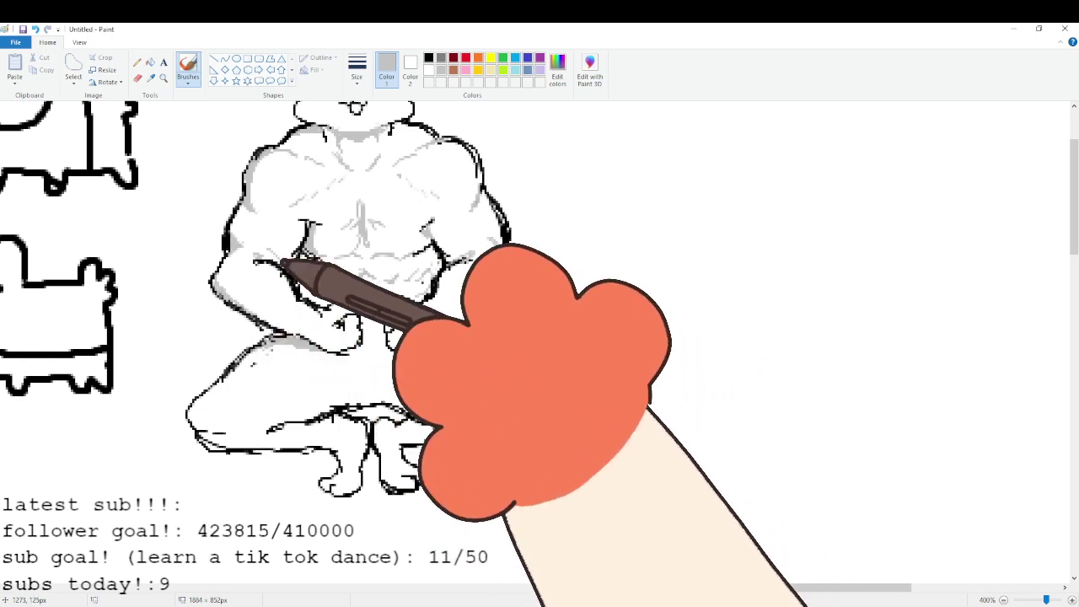
{"action": "scroll", "coordinate": [285, 258], "scroll_direction": "up", "scroll_amount": 3}
{"action": "scroll", "coordinate": [288, 256], "scroll_direction": "down", "scroll_amount": 3}
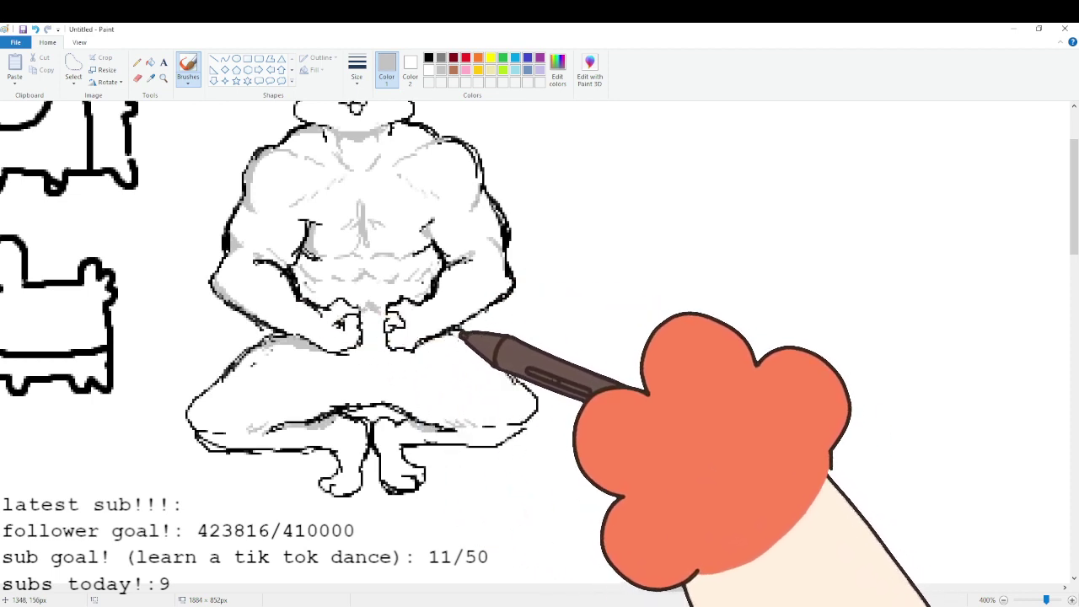
Darken the upper edge of the bear's left thigh in black and move its knee section slightly outward.
{"action": "left_click", "coordinate": [428, 57]}
{"action": "mouse_move", "coordinate": [452, 328]}
{"action": "left_mouse_down"}
{"action": "mouse_move", "coordinate": [514, 370]}
{"action": "mouse_move", "coordinate": [523, 399]}
{"action": "left_mouse_up"}
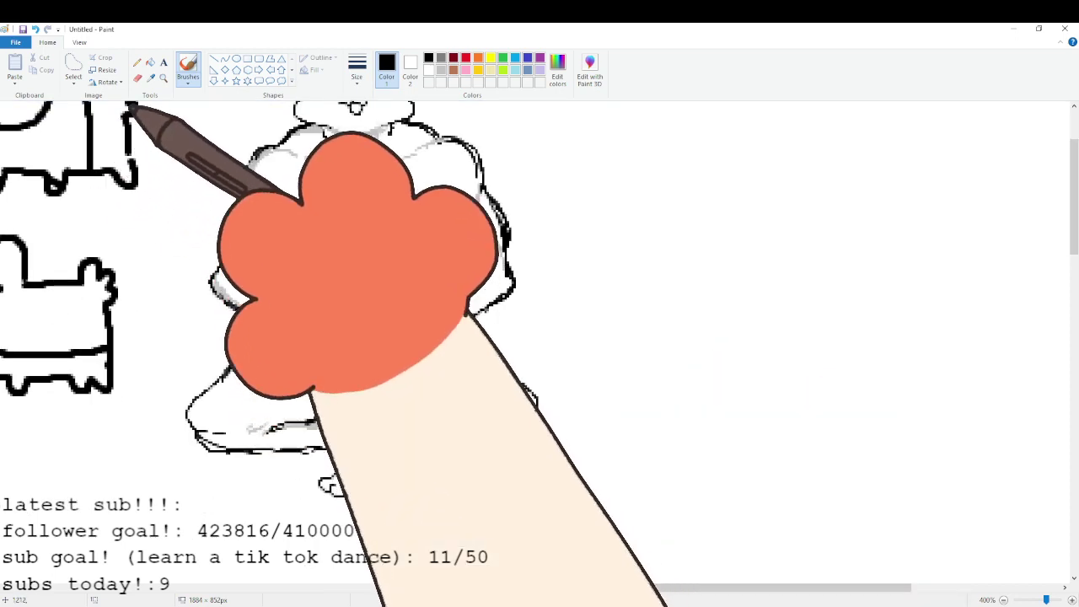
{"action": "left_click", "coordinate": [74, 64]}
{"action": "left_click_drag", "start_coordinate": [569, 339], "coordinate": [490, 376]}
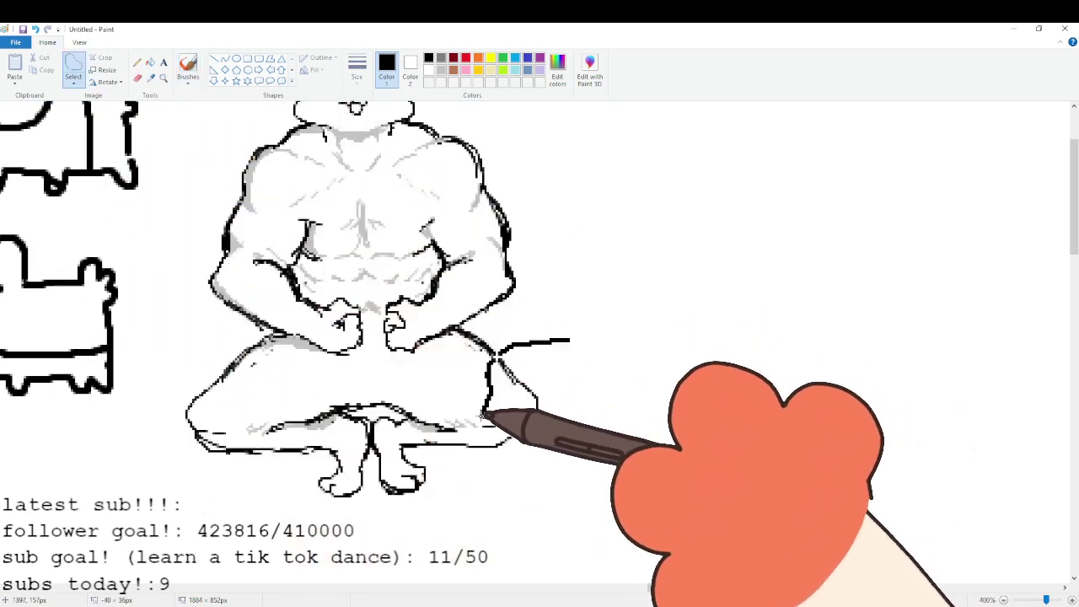
{"action": "left_click_drag", "start_coordinate": [482, 415], "coordinate": [605, 420]}
{"action": "left_click_drag", "start_coordinate": [543, 421], "coordinate": [588, 413]}
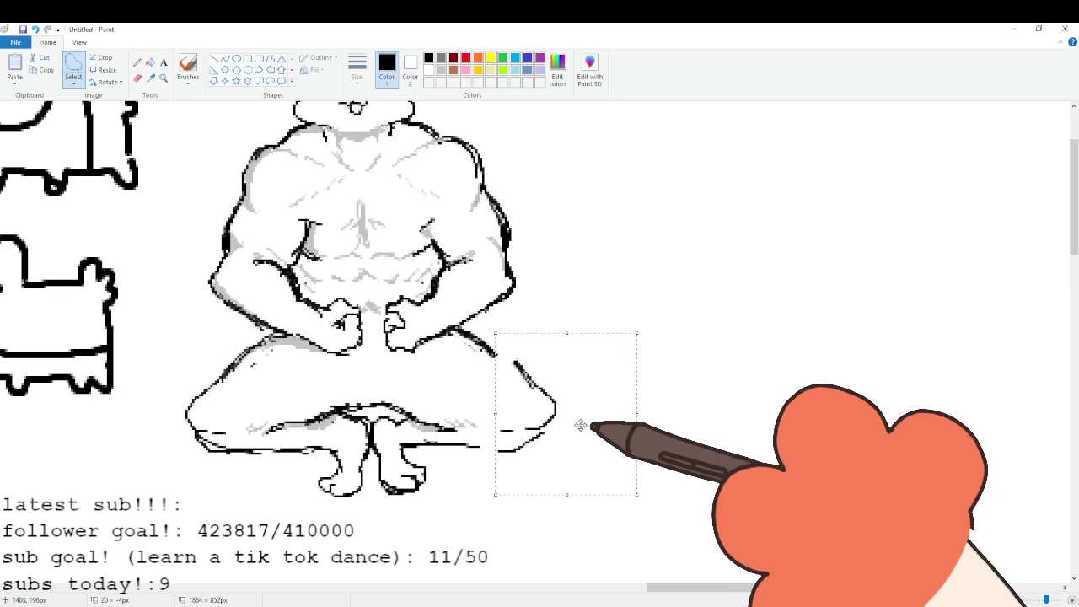
Reconnect the bear's left thigh to the moved knee, thicken both knee corners in black and touch up with white.
{"action": "left_click", "coordinate": [187, 66]}
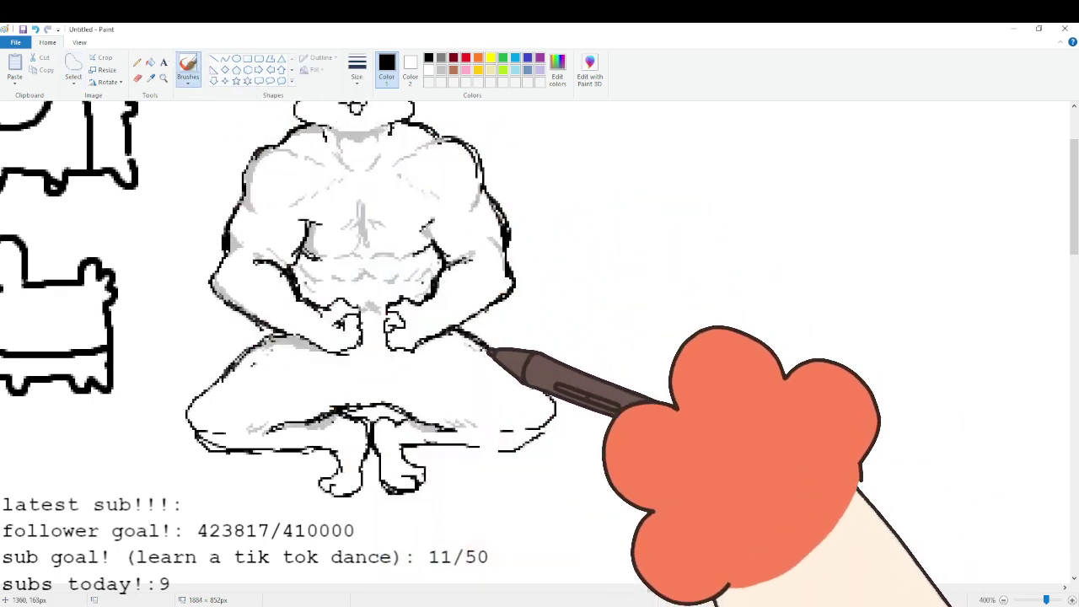
{"action": "left_click_drag", "start_coordinate": [490, 350], "coordinate": [529, 372]}
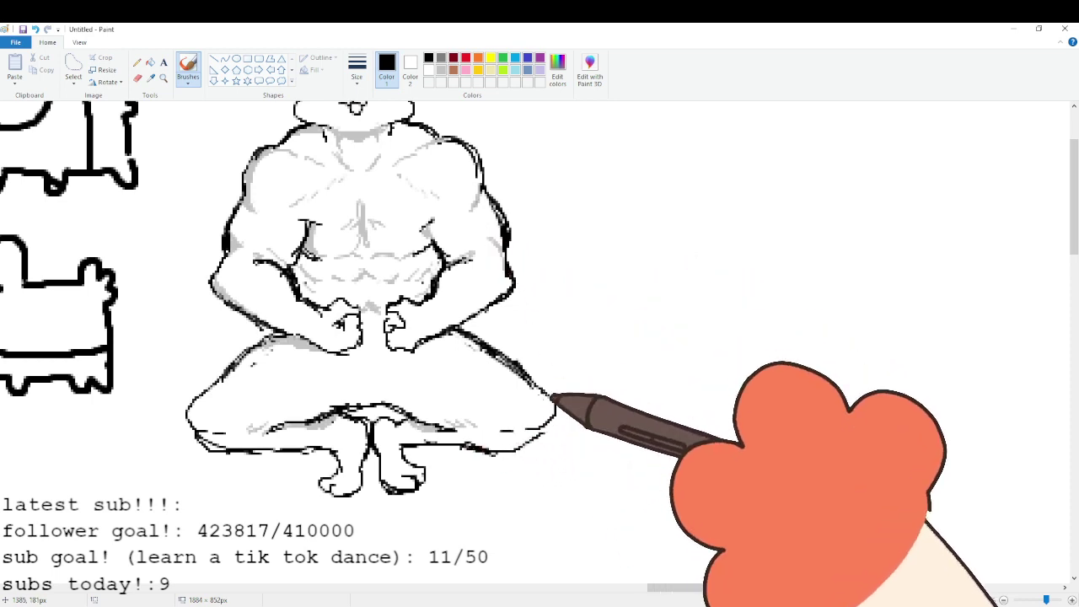
{"action": "left_click", "coordinate": [428, 70]}
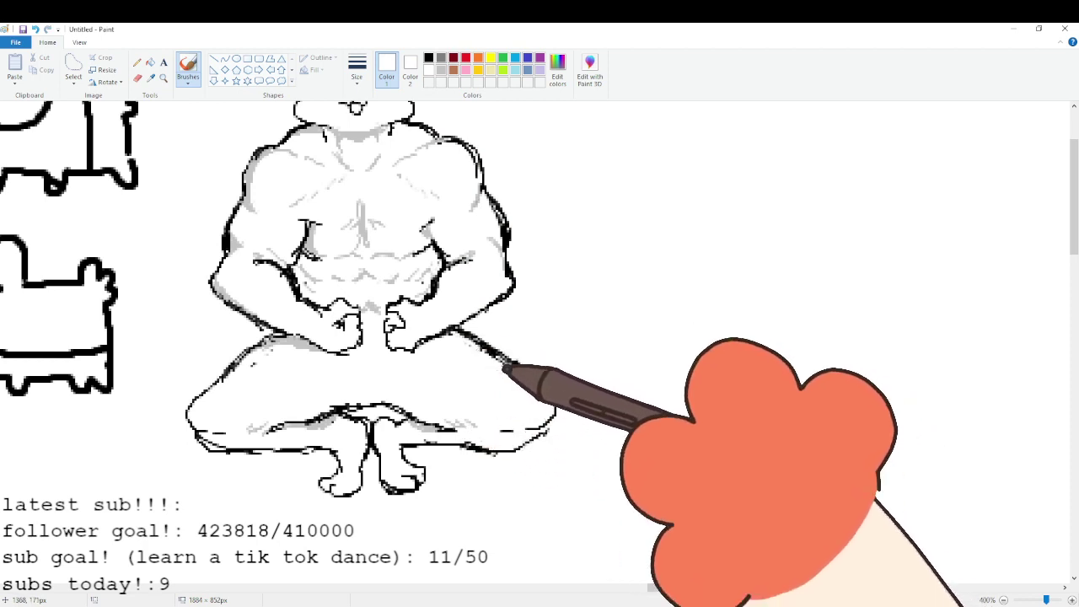
{"action": "left_click", "coordinate": [427, 58]}
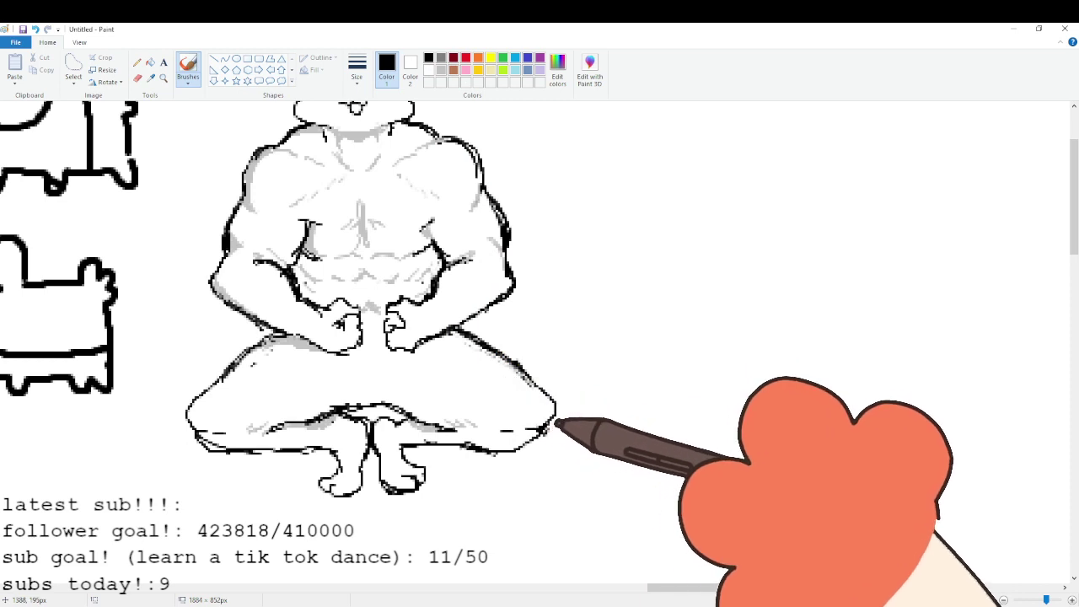
{"action": "left_click_drag", "start_coordinate": [208, 437], "coordinate": [197, 433]}
{"action": "scroll", "coordinate": [212, 362], "scroll_direction": "up", "scroll_amount": 3}
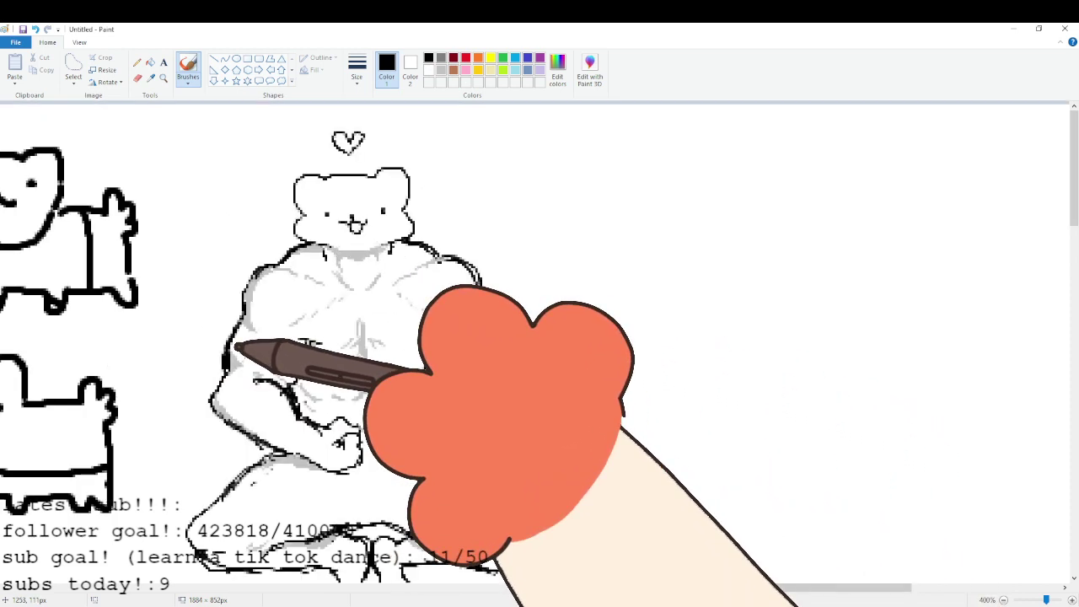
{"action": "scroll", "coordinate": [237, 347], "scroll_direction": "down", "scroll_amount": 3}
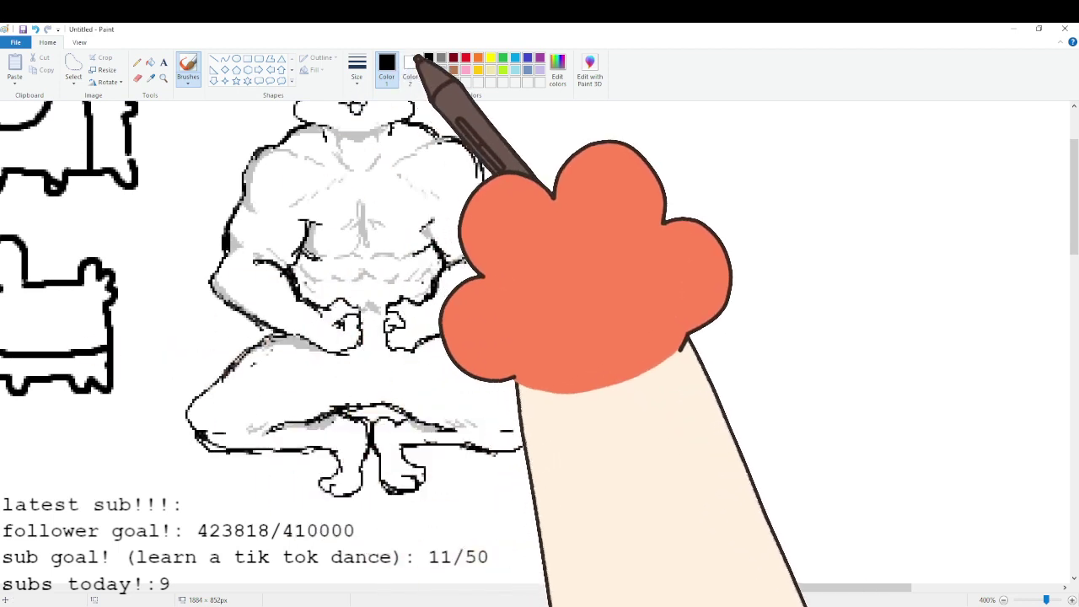
Add light gray muscle shading to the inner thighs and the upper part of the bear's left thigh.
{"action": "left_click", "coordinate": [441, 69]}
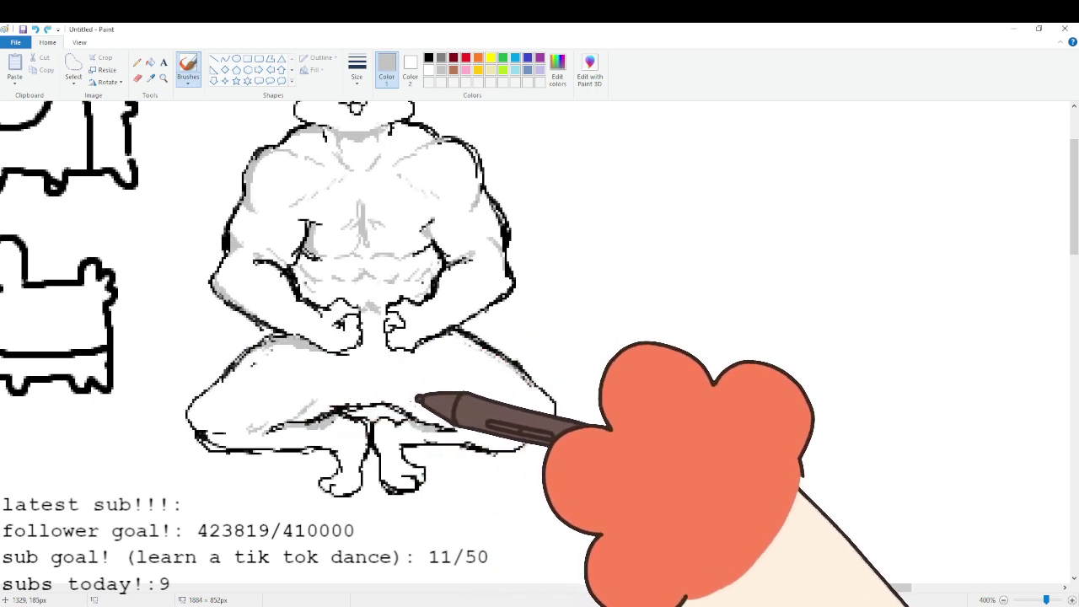
{"action": "left_click_drag", "start_coordinate": [416, 396], "coordinate": [428, 414]}
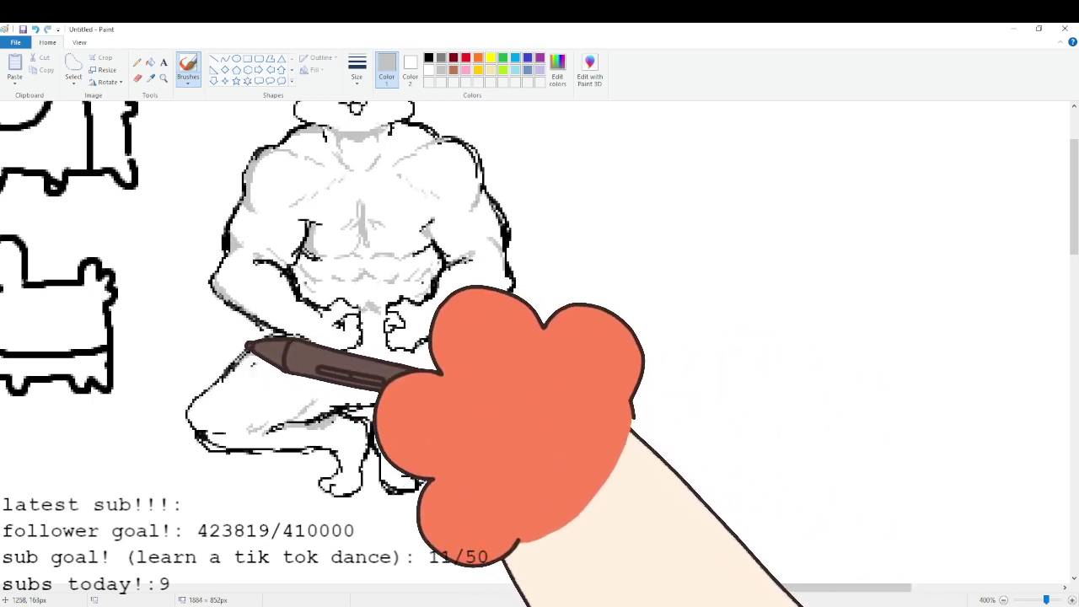
{"action": "scroll", "coordinate": [376, 182], "scroll_direction": "up", "scroll_amount": 2}
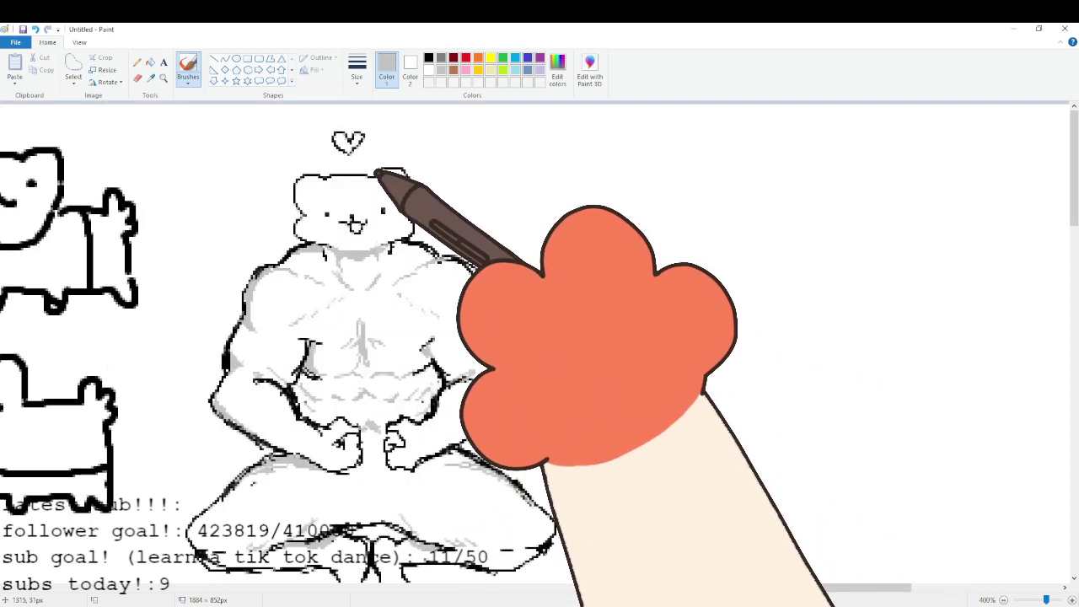
Zoom out and examine the whole squatting muscular bear alongside the neighbouring doodles.
{"action": "left_click", "coordinate": [428, 57]}
{"action": "scroll", "coordinate": [483, 194], "scroll_direction": "down", "scroll_amount": 2}
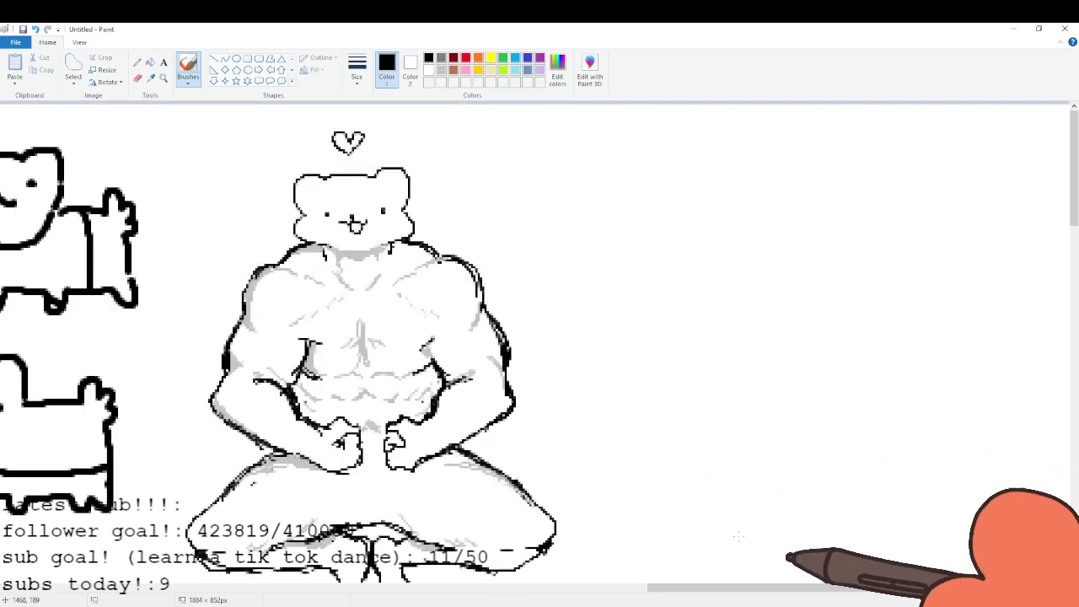
{"action": "scroll", "coordinate": [843, 523], "scroll_direction": "up", "scroll_amount": 3}
{"action": "left_click", "coordinate": [1005, 600]}
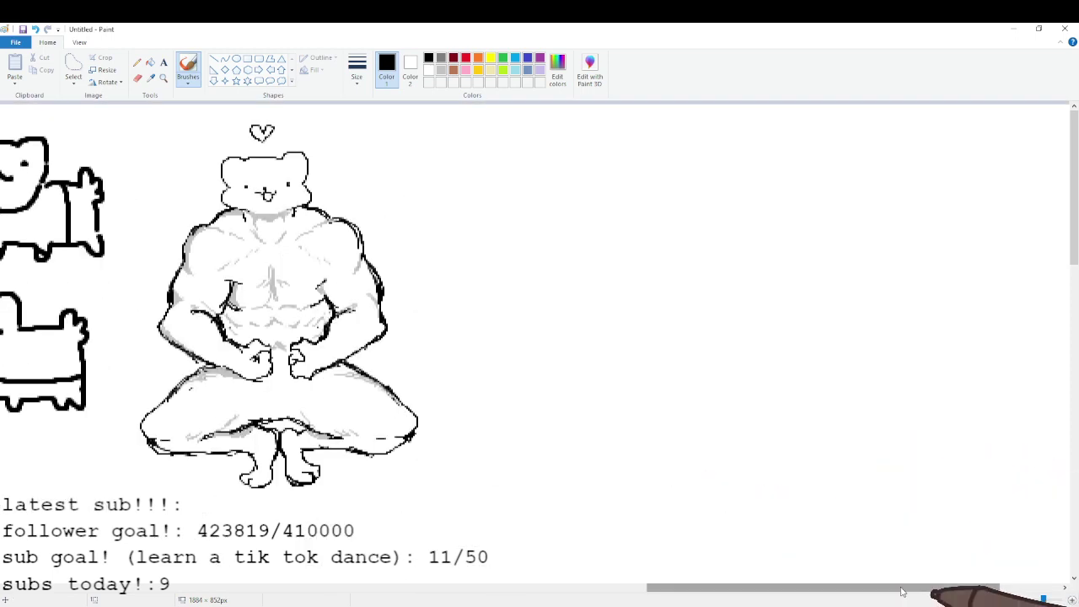
{"action": "left_click_drag", "start_coordinate": [902, 590], "coordinate": [830, 588]}
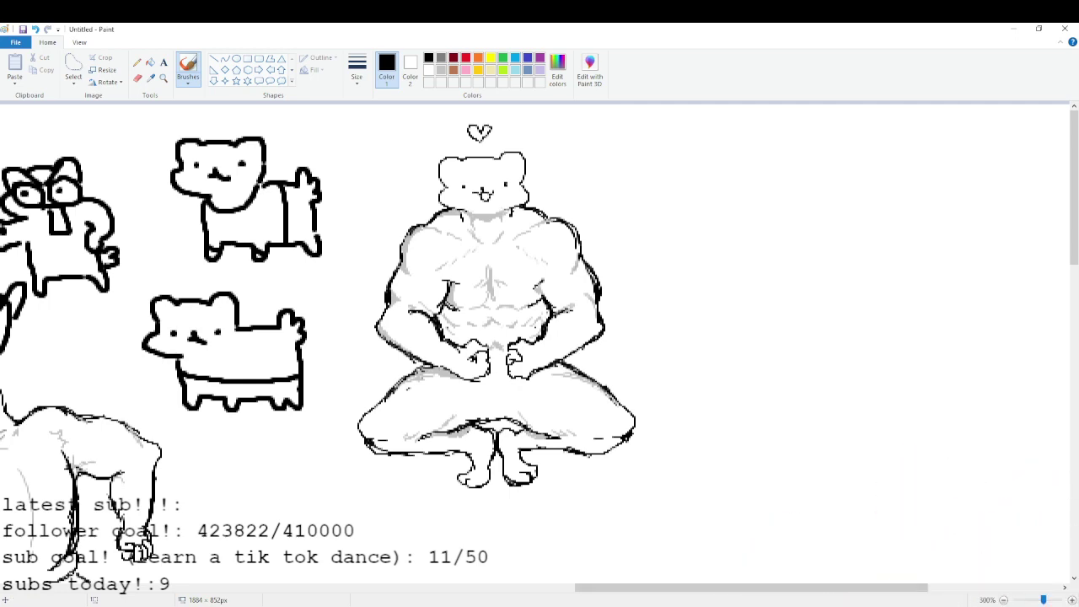
{"action": "left_click", "coordinate": [1005, 601]}
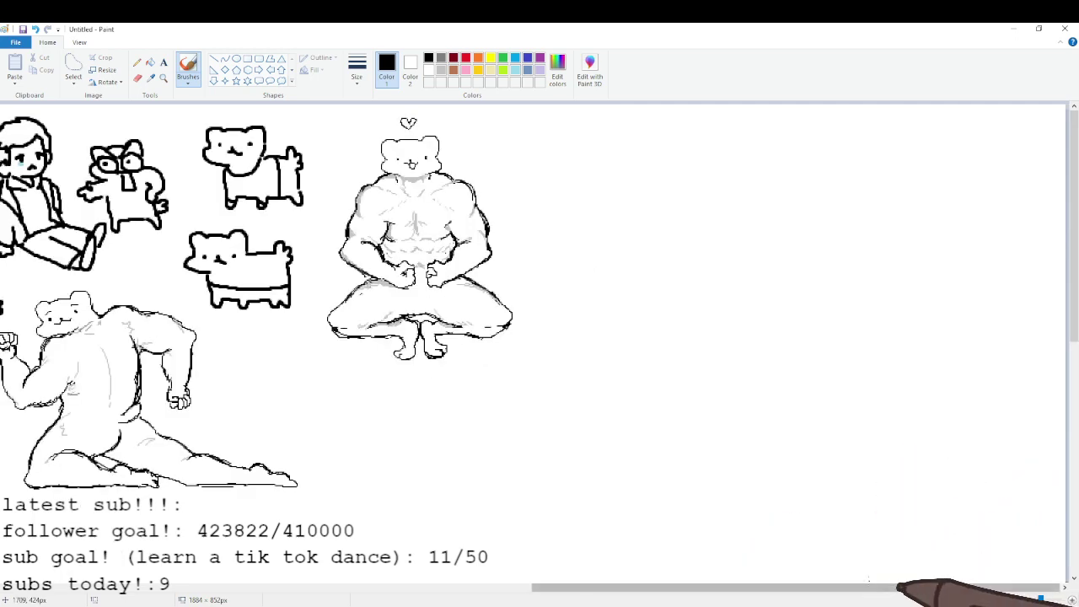
{"action": "left_click_drag", "start_coordinate": [883, 587], "coordinate": [790, 588]}
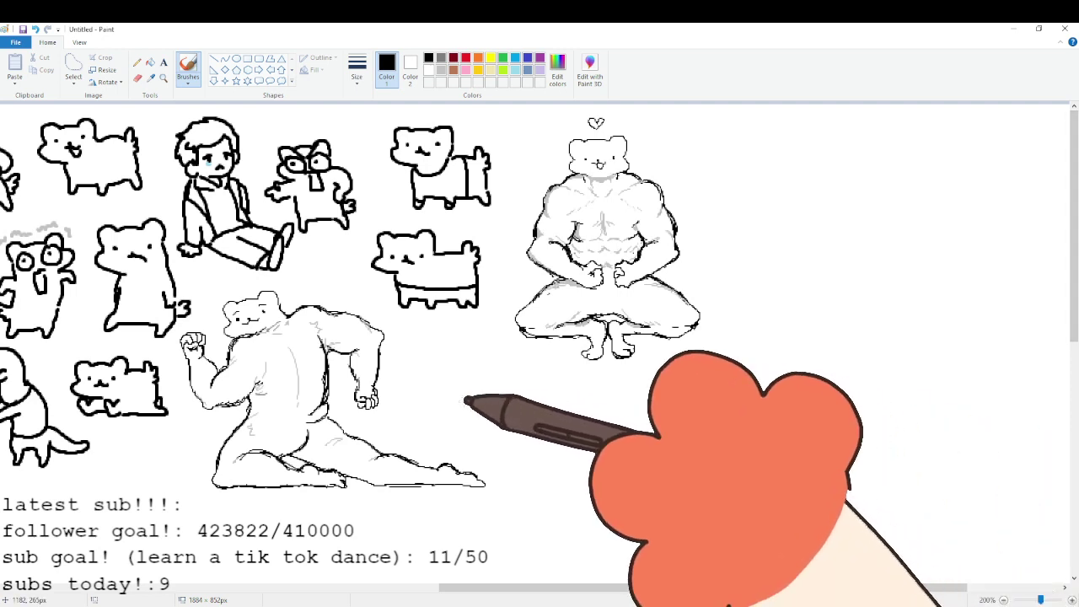
{"action": "left_click_drag", "start_coordinate": [392, 390], "coordinate": [527, 362]}
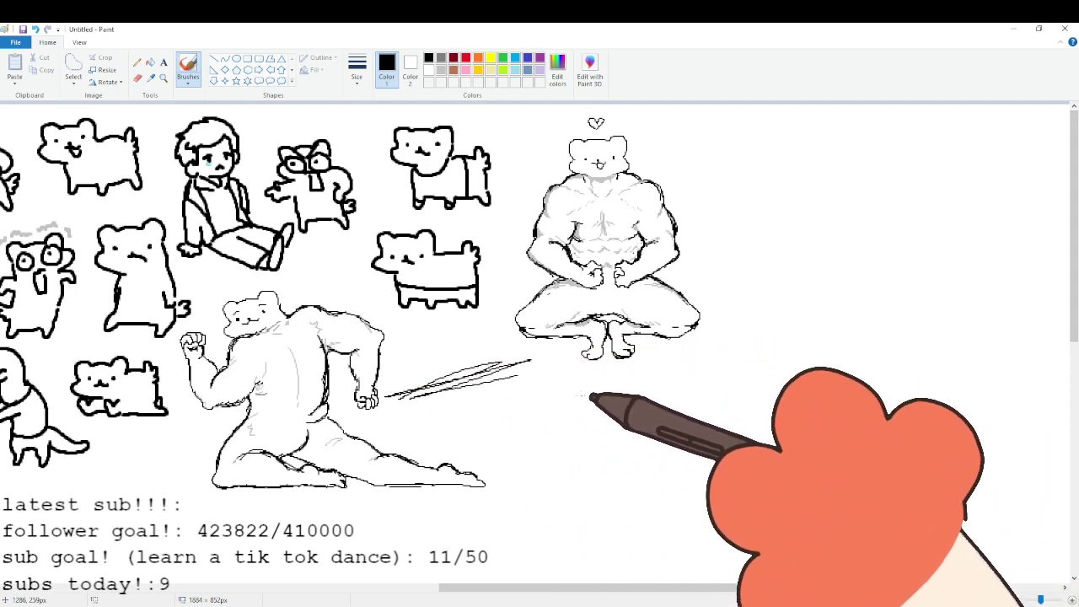
{"action": "key", "text": "ctrl+z"}
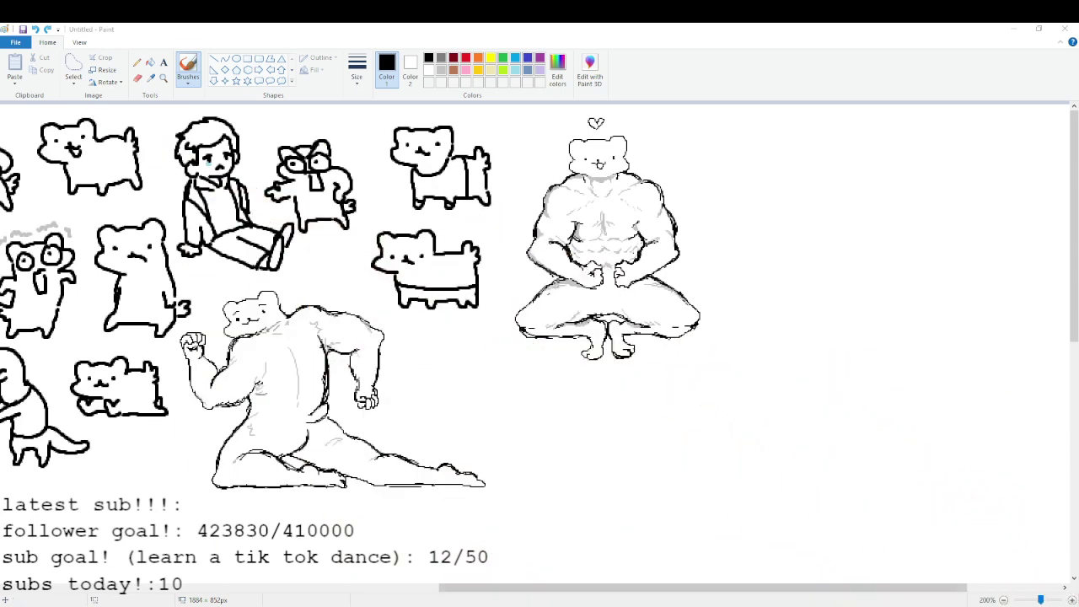
Draw a tilted bear head with rounded ears, closed eyes and a smiling mouth in black in the empty area beside the squatting bear.
{"action": "left_click", "coordinate": [1064, 599]}
{"action": "scroll", "coordinate": [784, 463], "scroll_direction": "down", "scroll_amount": 3}
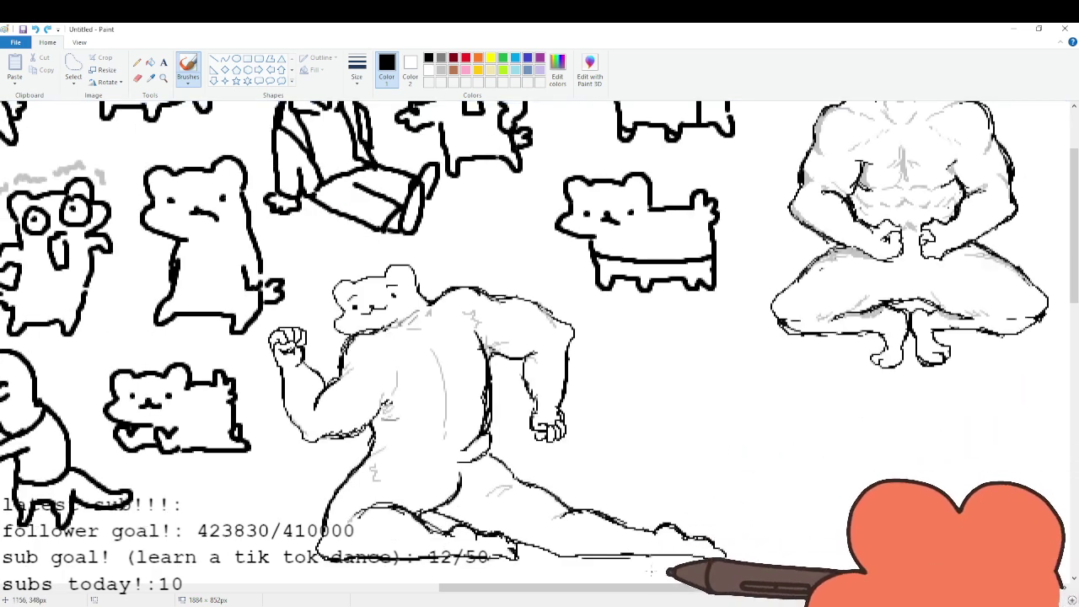
{"action": "scroll", "coordinate": [807, 560], "scroll_direction": "right", "scroll_amount": 10}
{"action": "scroll", "coordinate": [952, 541], "scroll_direction": "up", "scroll_amount": 2}
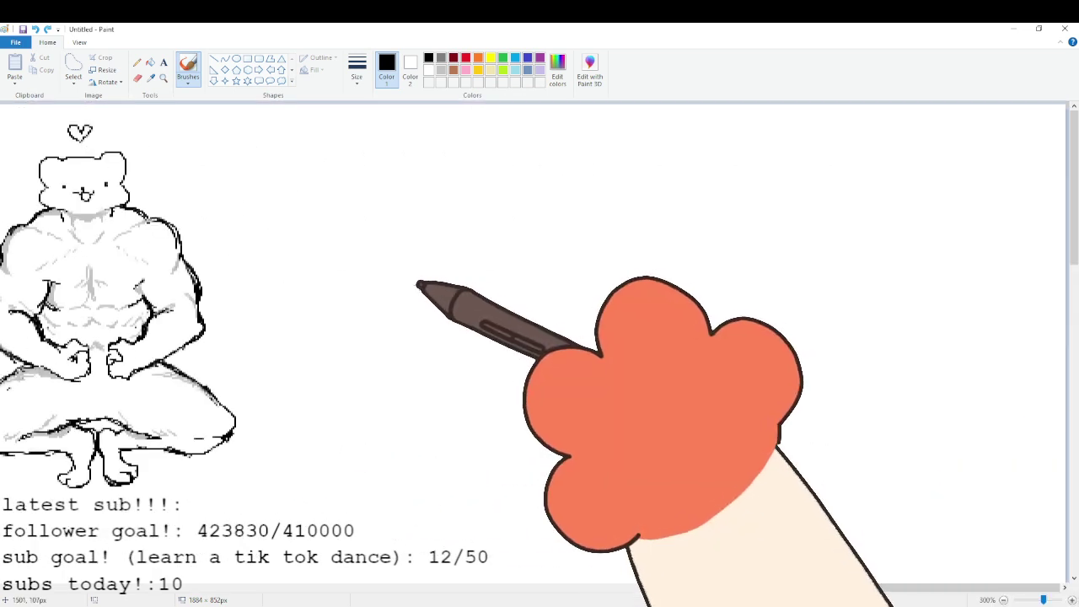
{"action": "mouse_move", "coordinate": [402, 299]}
{"action": "left_mouse_down"}
{"action": "mouse_move", "coordinate": [410, 272]}
{"action": "mouse_move", "coordinate": [446, 258]}
{"action": "mouse_move", "coordinate": [477, 275]}
{"action": "mouse_move", "coordinate": [414, 321]}
{"action": "mouse_move", "coordinate": [433, 321]}
{"action": "mouse_move", "coordinate": [427, 292]}
{"action": "mouse_move", "coordinate": [463, 280]}
{"action": "mouse_move", "coordinate": [454, 293]}
{"action": "left_mouse_up"}
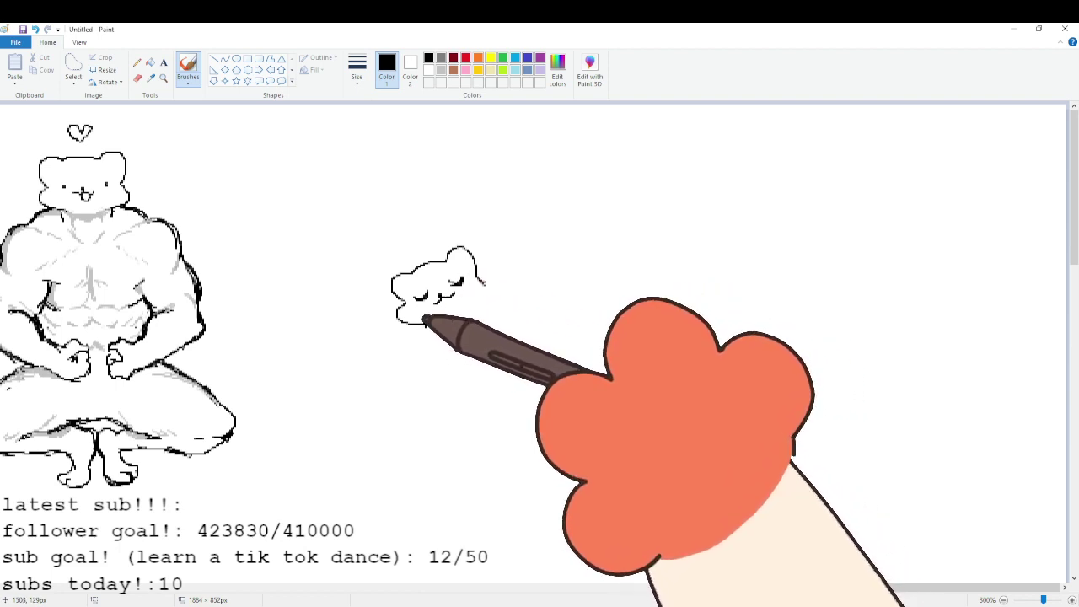
Sketch light gray neck lines beside and below the tilted bear head.
{"action": "left_click", "coordinate": [441, 69]}
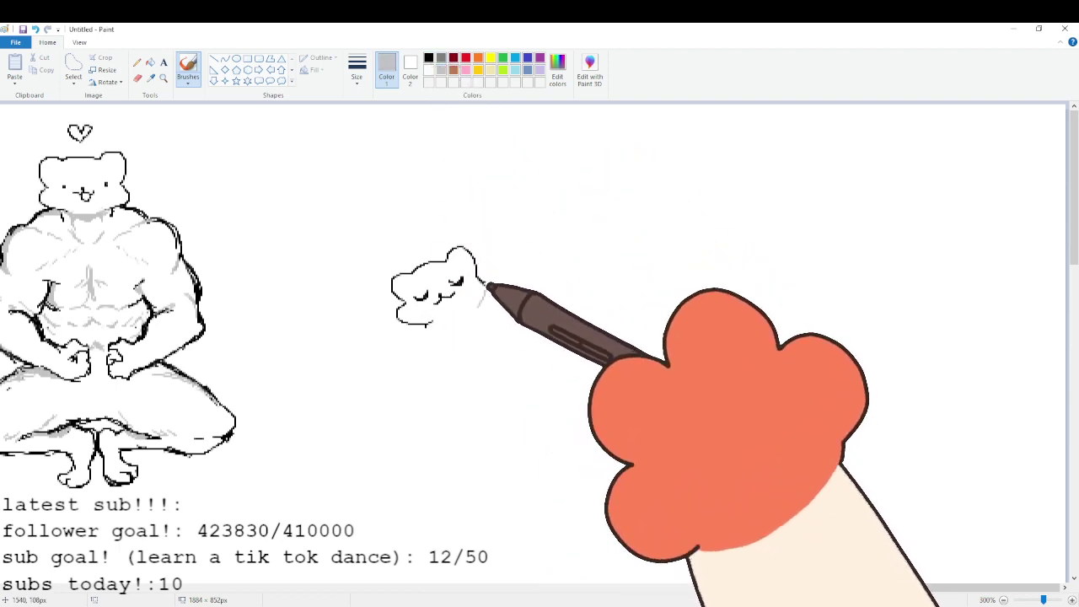
{"action": "left_click_drag", "start_coordinate": [485, 288], "coordinate": [478, 305]}
{"action": "left_click", "coordinate": [441, 58]}
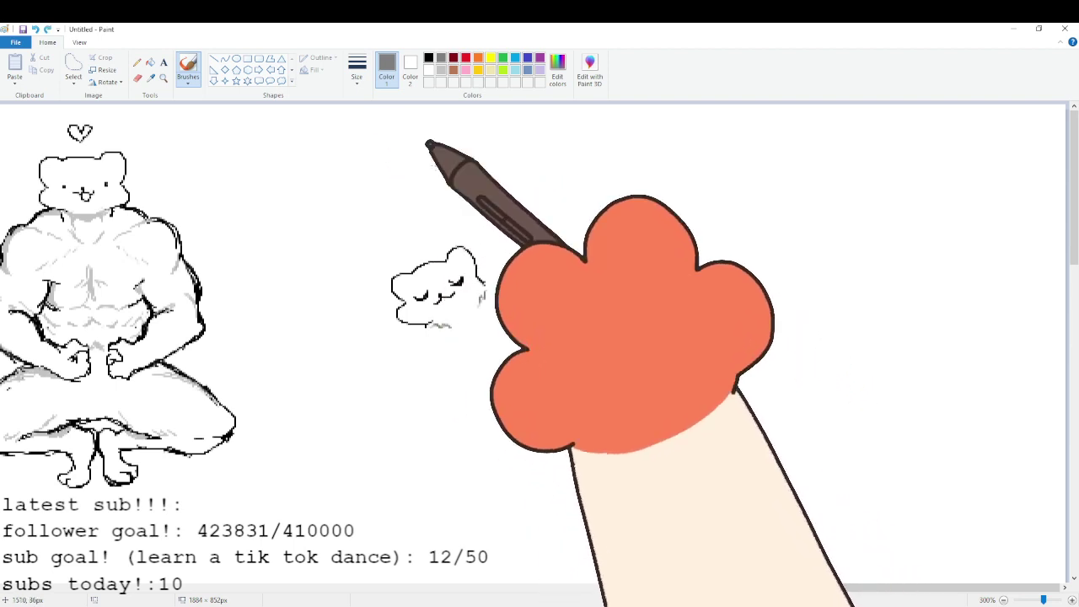
{"action": "left_click", "coordinate": [441, 70]}
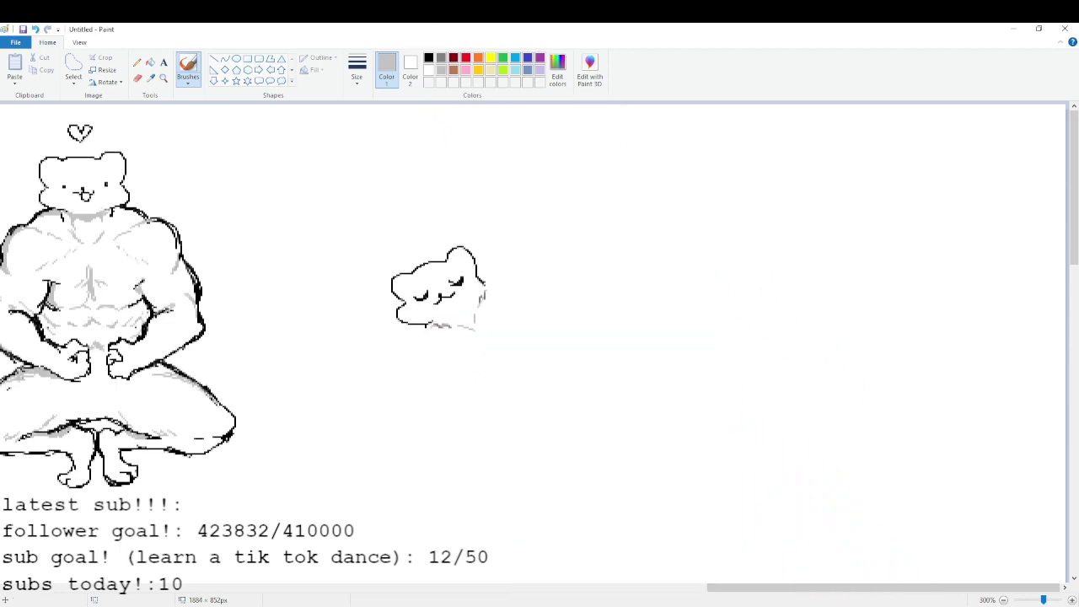
Draw the new bear's neck and shoulder outline in black beside the ear, plus a short line below the chin.
{"action": "left_click", "coordinate": [429, 57]}
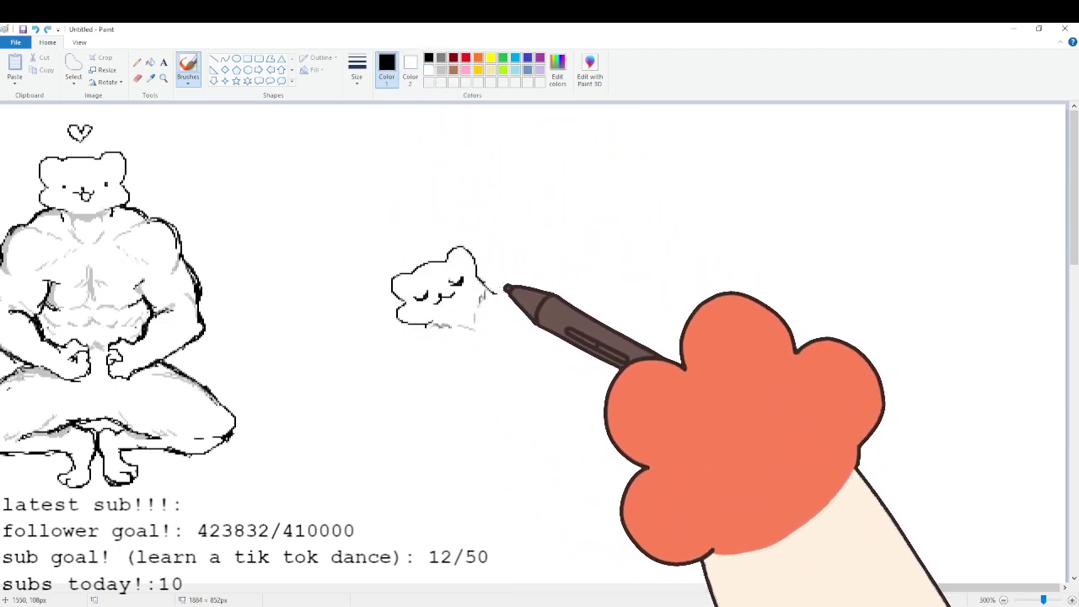
{"action": "left_click_drag", "start_coordinate": [483, 279], "coordinate": [516, 292]}
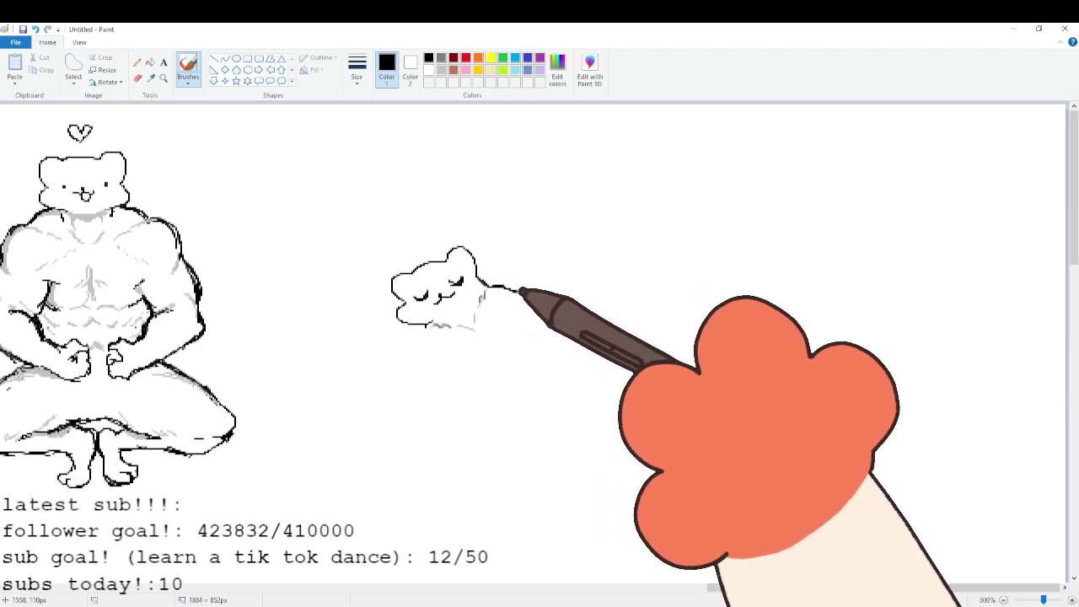
{"action": "left_click_drag", "start_coordinate": [428, 323], "coordinate": [410, 340]}
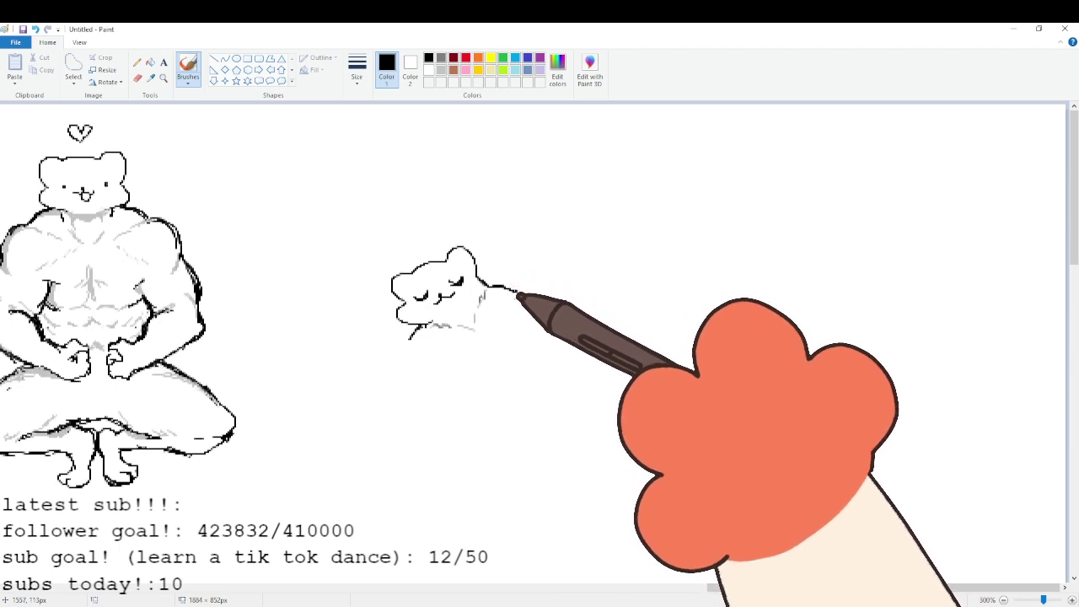
{"action": "left_click_drag", "start_coordinate": [516, 292], "coordinate": [565, 275]}
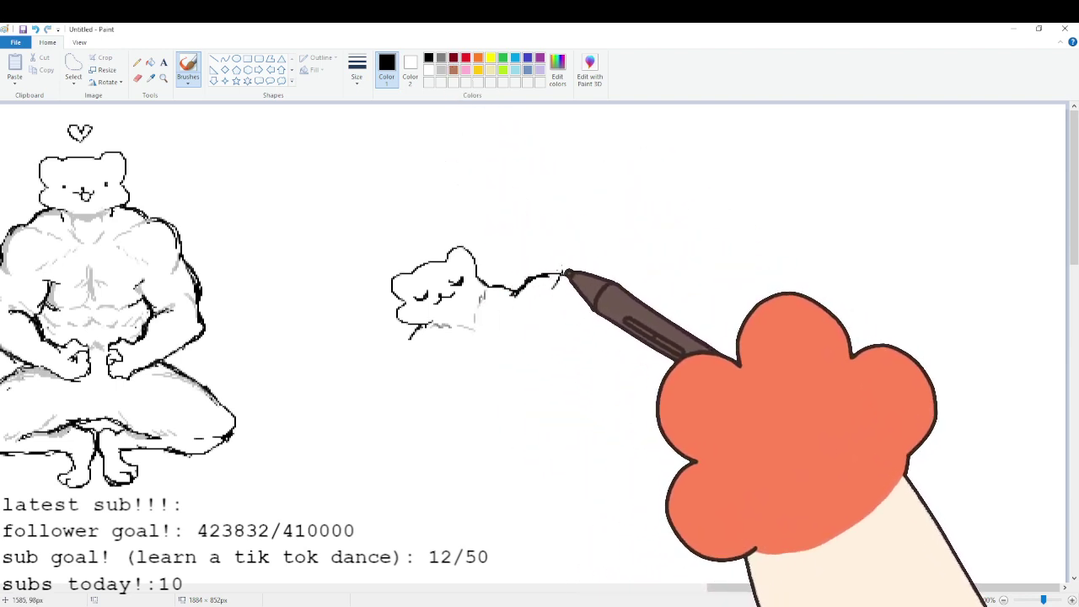
{"action": "left_click_drag", "start_coordinate": [594, 247], "coordinate": [582, 244]}
{"action": "key", "text": "ctrl+z"}
{"action": "key", "text": "ctrl+z"}
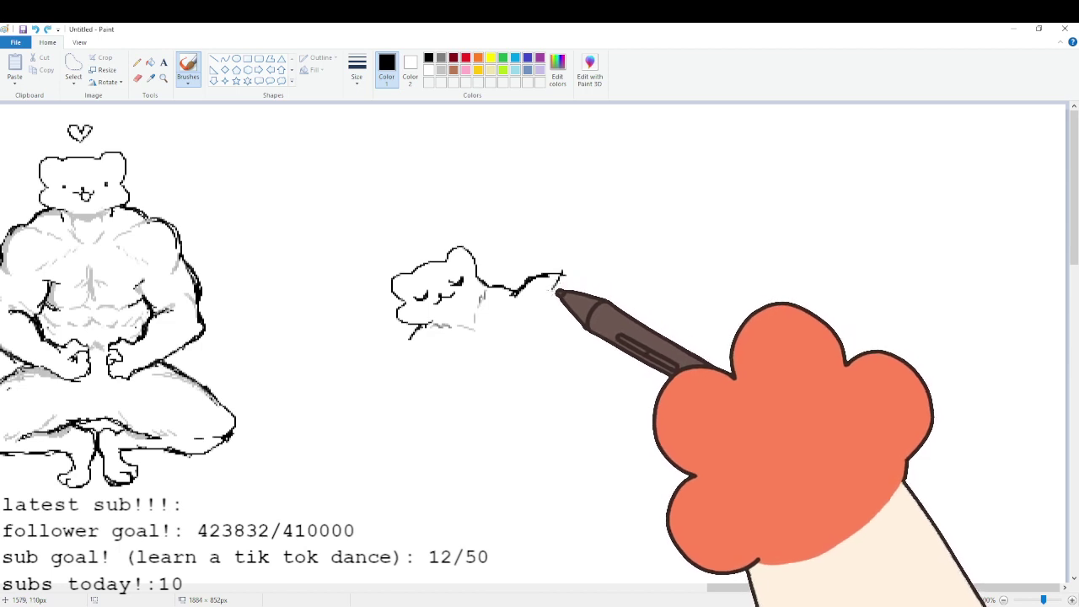
{"action": "mouse_move", "coordinate": [555, 300]}
{"action": "left_mouse_down"}
{"action": "mouse_move", "coordinate": [571, 259]}
{"action": "mouse_move", "coordinate": [602, 240]}
{"action": "mouse_move", "coordinate": [560, 274]}
{"action": "left_mouse_up"}
{"action": "key", "text": "ctrl+z"}
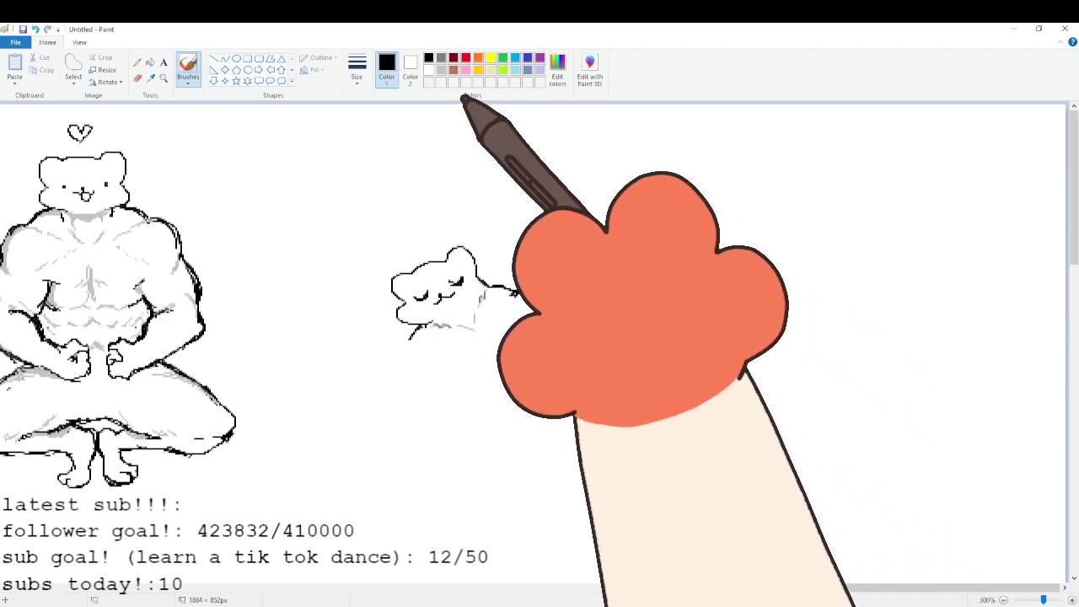
{"action": "key", "text": "ctrl+z"}
{"action": "key", "text": "ctrl+z"}
Extend a raised upper arm from the shoulder in black and add light gray shading where it joins.
{"action": "left_click_drag", "start_coordinate": [561, 272], "coordinate": [594, 237]}
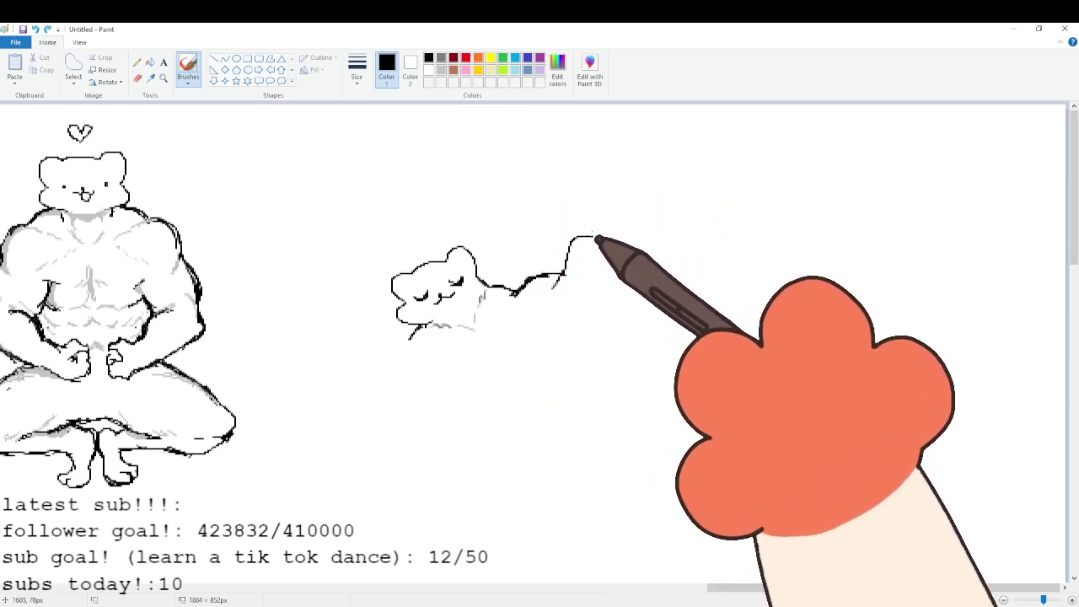
{"action": "left_click", "coordinate": [428, 70]}
{"action": "left_click", "coordinate": [441, 70]}
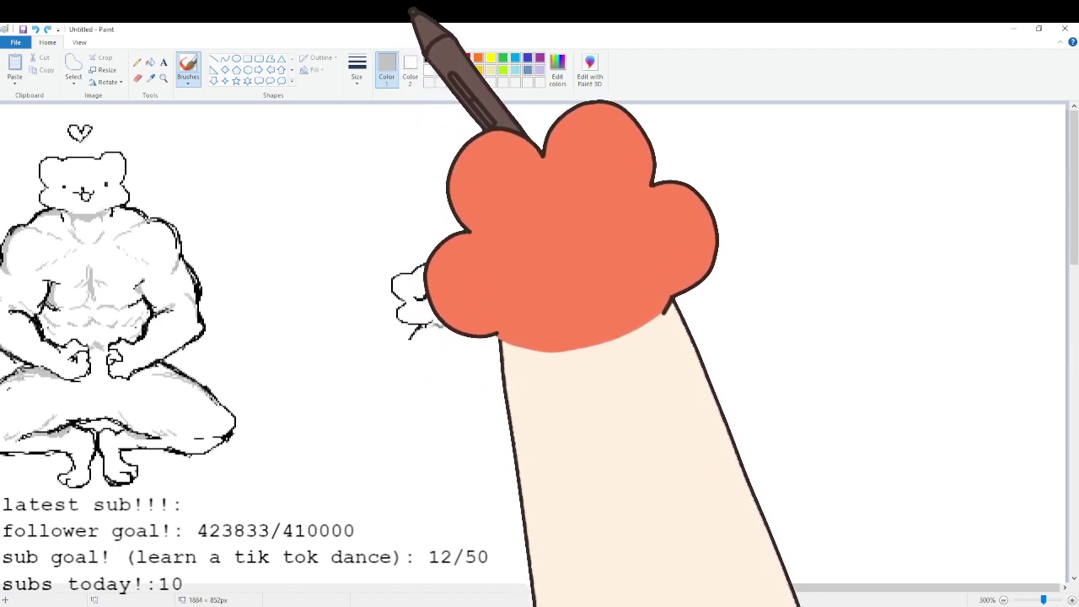
Sketch the start of the new bear's other arm in black below its chin.
{"action": "left_click", "coordinate": [428, 57]}
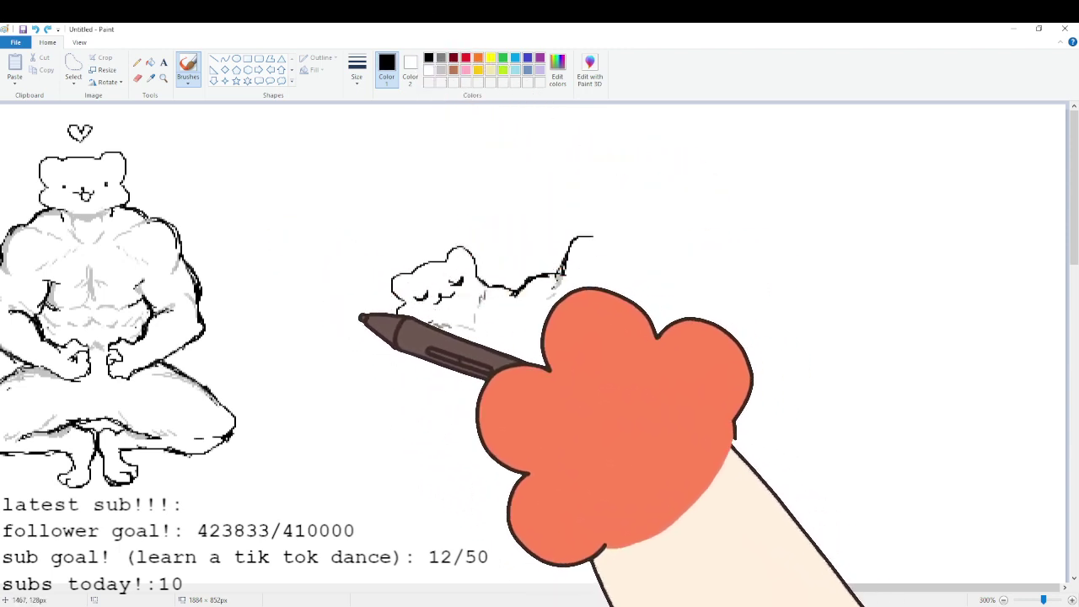
{"action": "left_click_drag", "start_coordinate": [362, 318], "coordinate": [393, 329]}
{"action": "key", "text": "ctrl+z"}
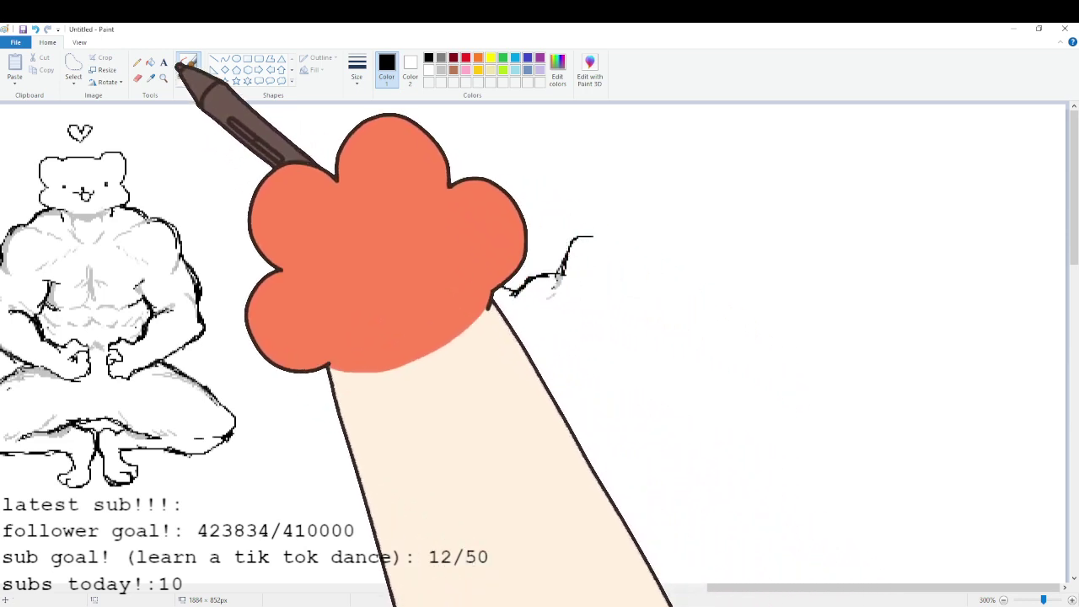
Move the unfinished bear sketch with its raised arm slightly down and to the right, away from the squatting bear.
{"action": "left_click", "coordinate": [71, 64]}
{"action": "mouse_move", "coordinate": [429, 193]}
{"action": "left_mouse_down"}
{"action": "mouse_move", "coordinate": [643, 277]}
{"action": "mouse_move", "coordinate": [638, 144]}
{"action": "left_mouse_up"}
{"action": "left_click_drag", "start_coordinate": [518, 256], "coordinate": [569, 282]}
{"action": "mouse_move", "coordinate": [563, 204]}
{"action": "left_mouse_down"}
{"action": "mouse_move", "coordinate": [600, 202]}
{"action": "mouse_move", "coordinate": [571, 303]}
{"action": "mouse_move", "coordinate": [588, 371]}
{"action": "mouse_move", "coordinate": [641, 289]}
{"action": "mouse_move", "coordinate": [619, 278]}
{"action": "left_mouse_up"}
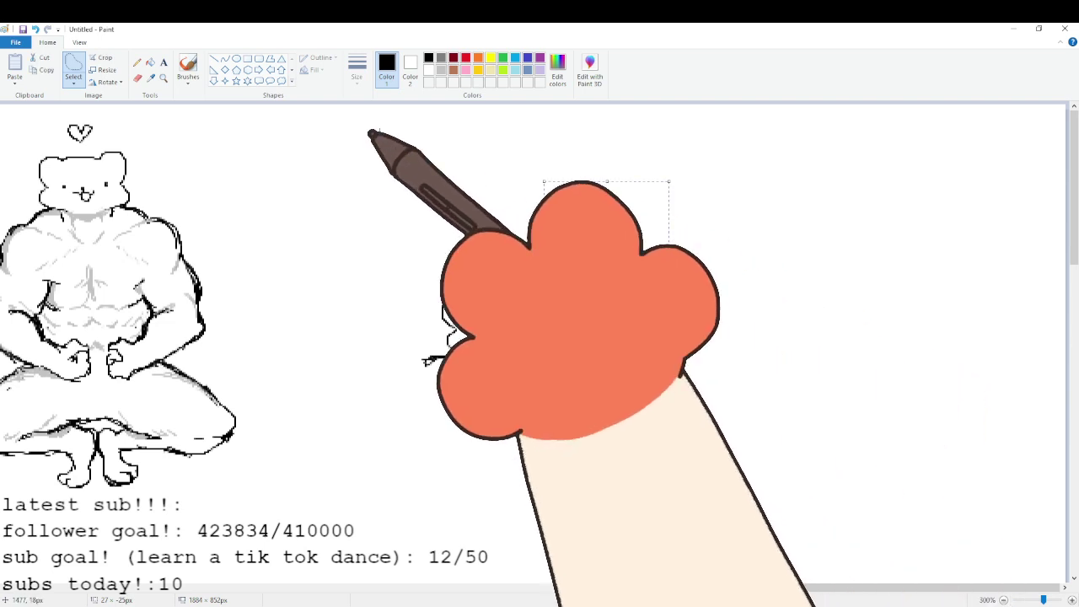
Draw the raised arm's outer forearm, pointed elbow and curved upper-arm underside in black.
{"action": "left_click", "coordinate": [187, 67]}
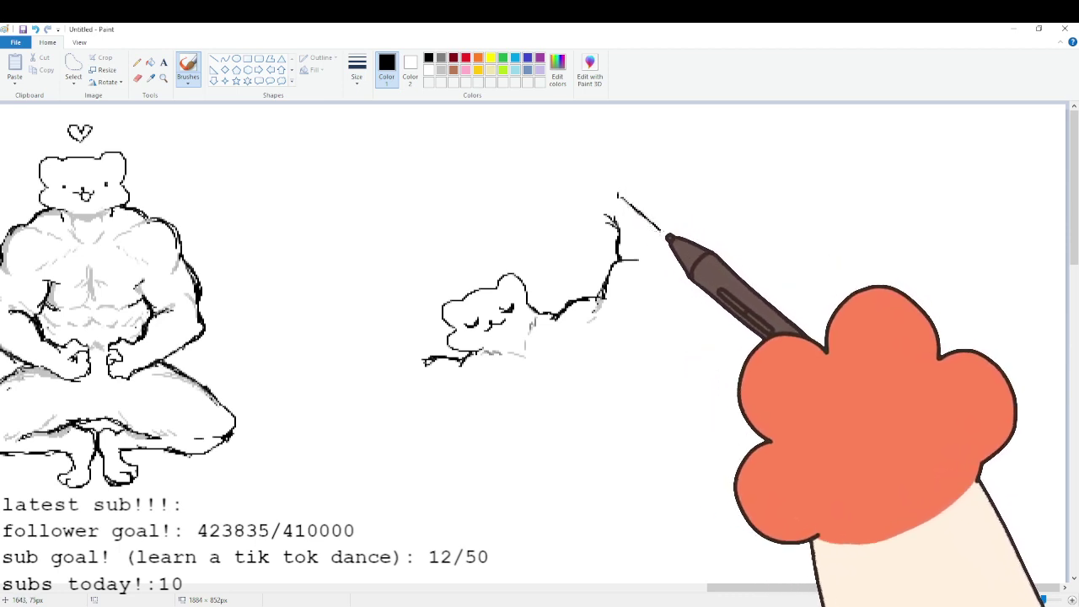
{"action": "left_click_drag", "start_coordinate": [660, 231], "coordinate": [680, 257]}
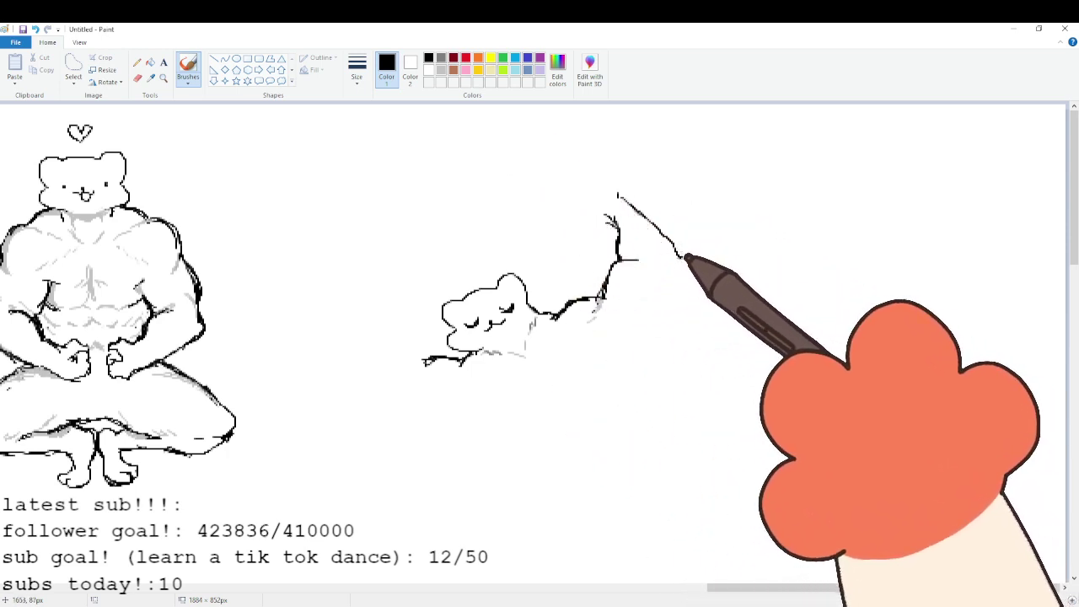
{"action": "left_click_drag", "start_coordinate": [686, 257], "coordinate": [684, 270]}
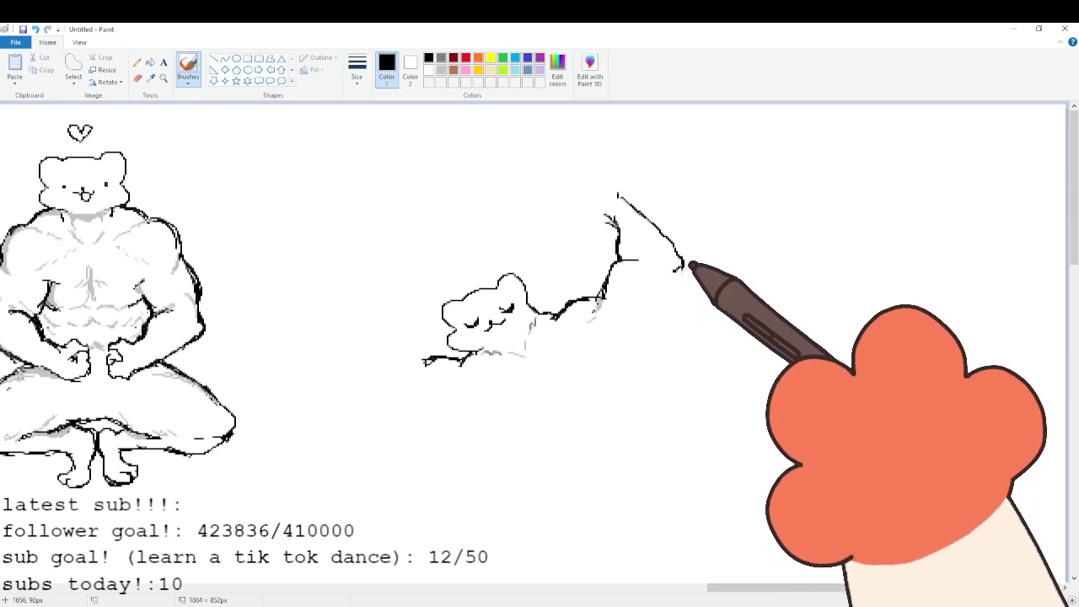
{"action": "mouse_move", "coordinate": [681, 271]}
{"action": "left_mouse_down"}
{"action": "mouse_move", "coordinate": [662, 321]}
{"action": "mouse_move", "coordinate": [622, 364]}
{"action": "left_mouse_up"}
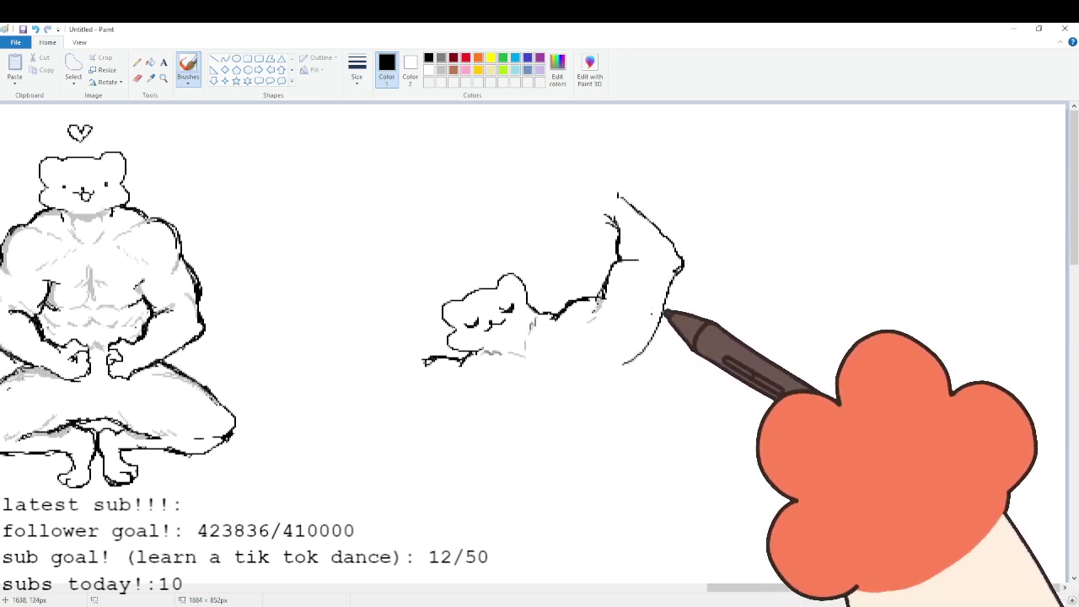
{"action": "mouse_move", "coordinate": [679, 270]}
{"action": "left_mouse_down"}
{"action": "mouse_move", "coordinate": [680, 336]}
{"action": "mouse_move", "coordinate": [642, 358]}
{"action": "left_mouse_up"}
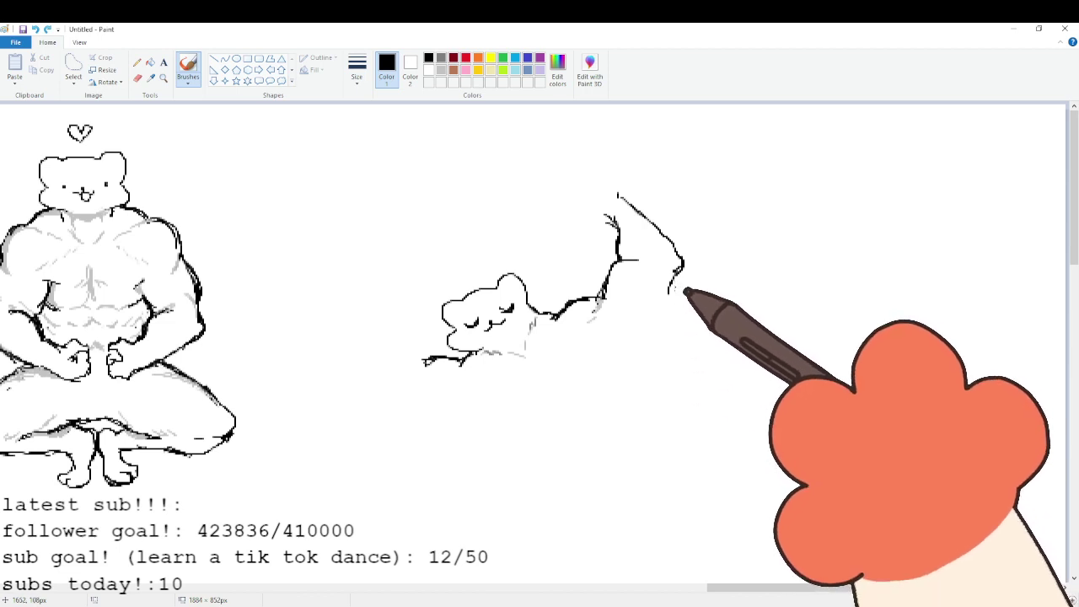
{"action": "left_click_drag", "start_coordinate": [670, 292], "coordinate": [638, 350]}
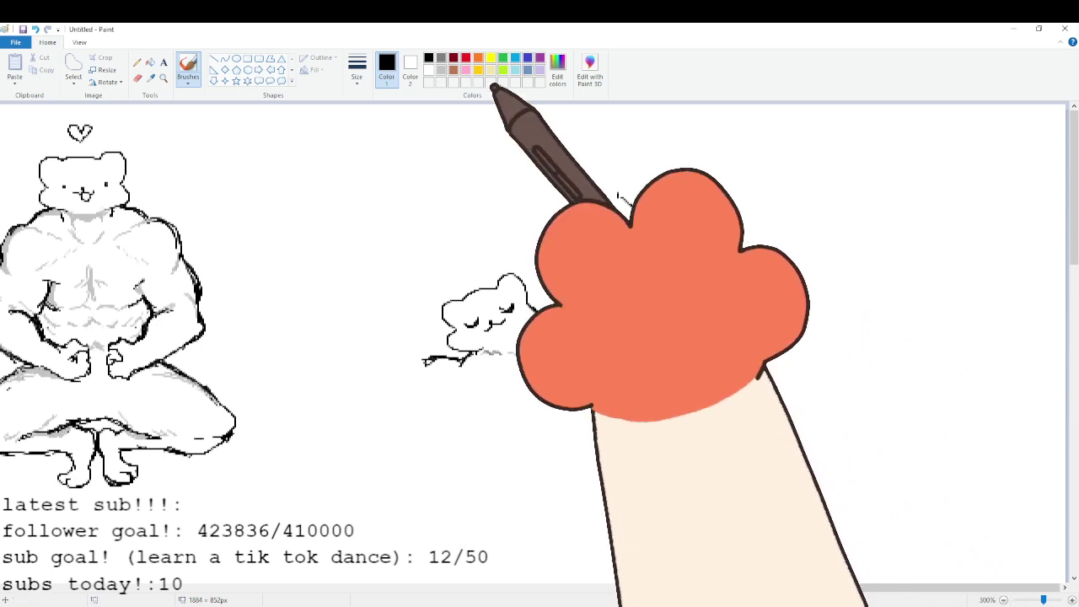
Add light gray muscle shading along the raised forearm and inside the elbow.
{"action": "left_click", "coordinate": [441, 70]}
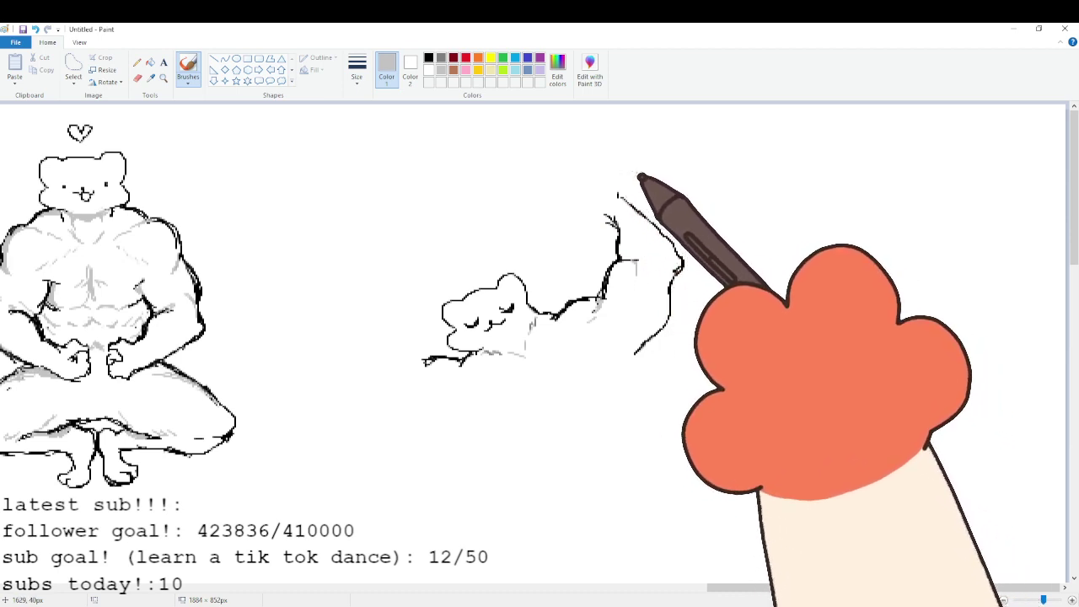
{"action": "left_click_drag", "start_coordinate": [643, 218], "coordinate": [665, 251]}
{"action": "left_click_drag", "start_coordinate": [628, 212], "coordinate": [667, 261]}
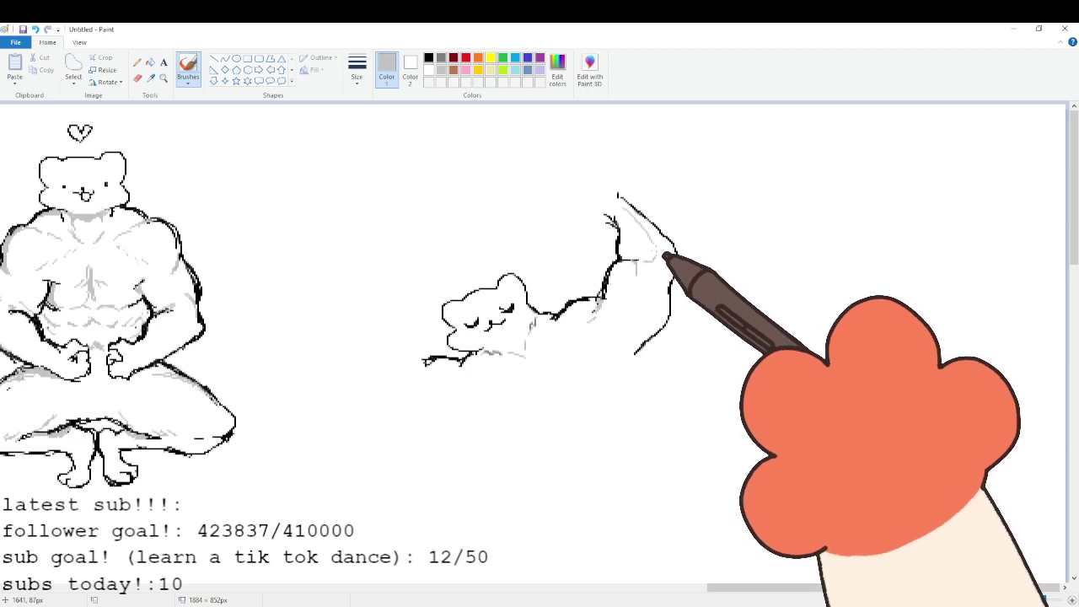
{"action": "left_click_drag", "start_coordinate": [666, 257], "coordinate": [679, 263]}
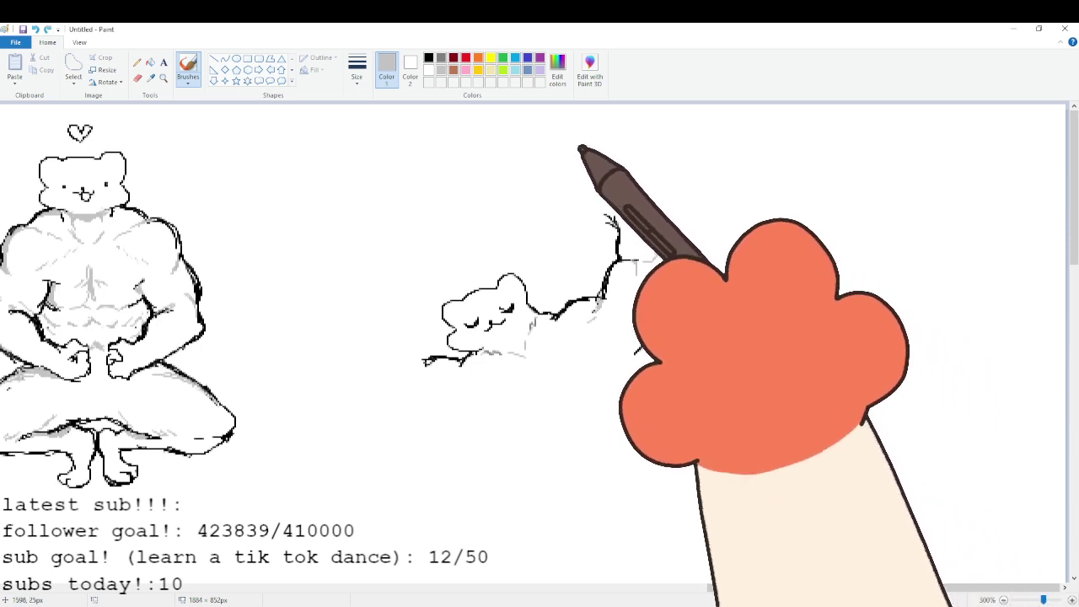
Draw a clenched fist in black at the end of the raised arm.
{"action": "left_click", "coordinate": [428, 57]}
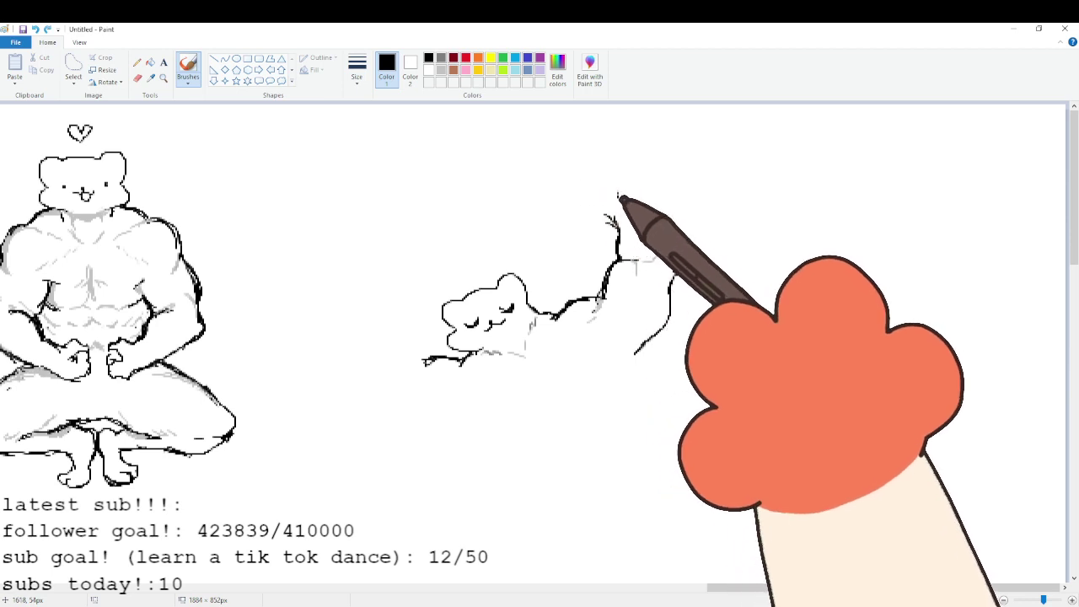
{"action": "mouse_move", "coordinate": [619, 195]}
{"action": "left_mouse_down"}
{"action": "mouse_move", "coordinate": [583, 198]}
{"action": "mouse_move", "coordinate": [586, 226]}
{"action": "left_mouse_up"}
{"action": "key", "text": "ctrl+z"}
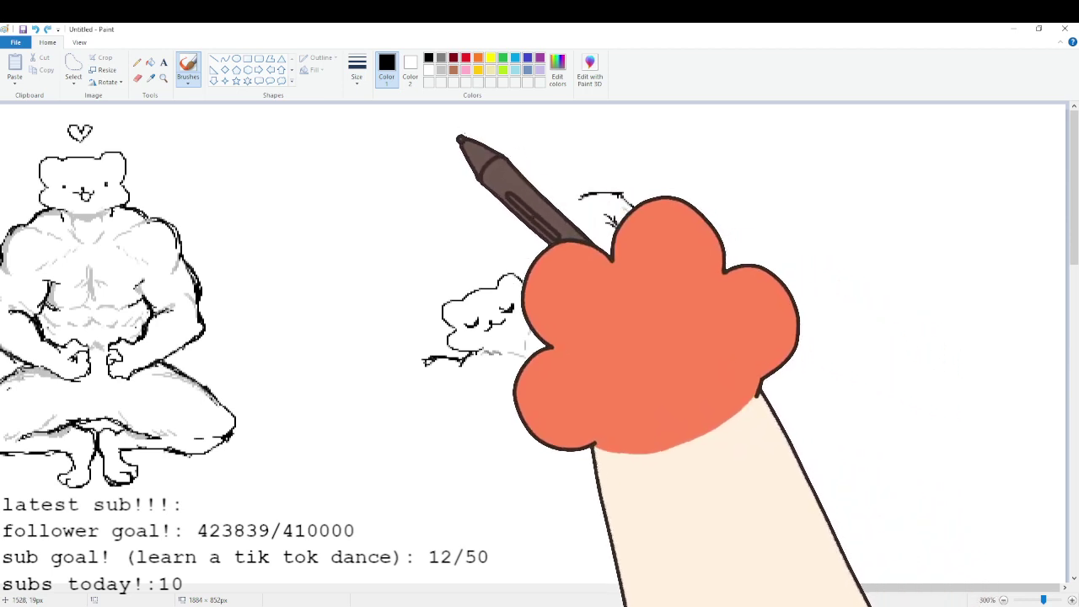
{"action": "mouse_move", "coordinate": [81, 124]}
{"action": "left_mouse_down"}
{"action": "mouse_move", "coordinate": [20, 288]}
{"action": "mouse_move", "coordinate": [110, 133]}
{"action": "left_mouse_up"}
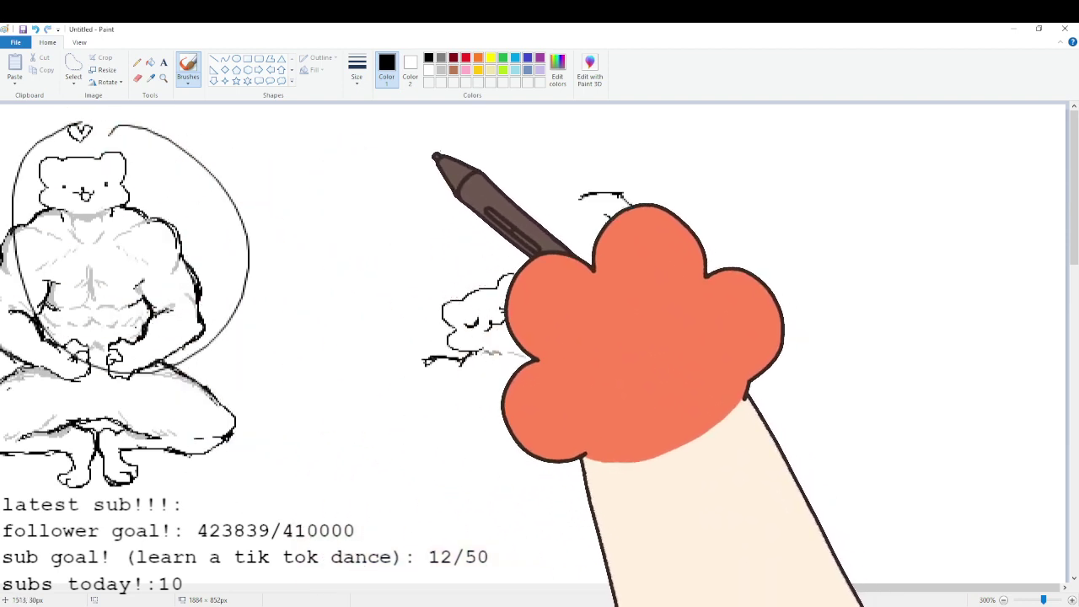
{"action": "mouse_move", "coordinate": [582, 199]}
{"action": "left_mouse_down"}
{"action": "mouse_move", "coordinate": [595, 225]}
{"action": "mouse_move", "coordinate": [609, 231]}
{"action": "mouse_move", "coordinate": [602, 214]}
{"action": "mouse_move", "coordinate": [593, 219]}
{"action": "mouse_move", "coordinate": [617, 219]}
{"action": "mouse_move", "coordinate": [595, 216]}
{"action": "left_mouse_up"}
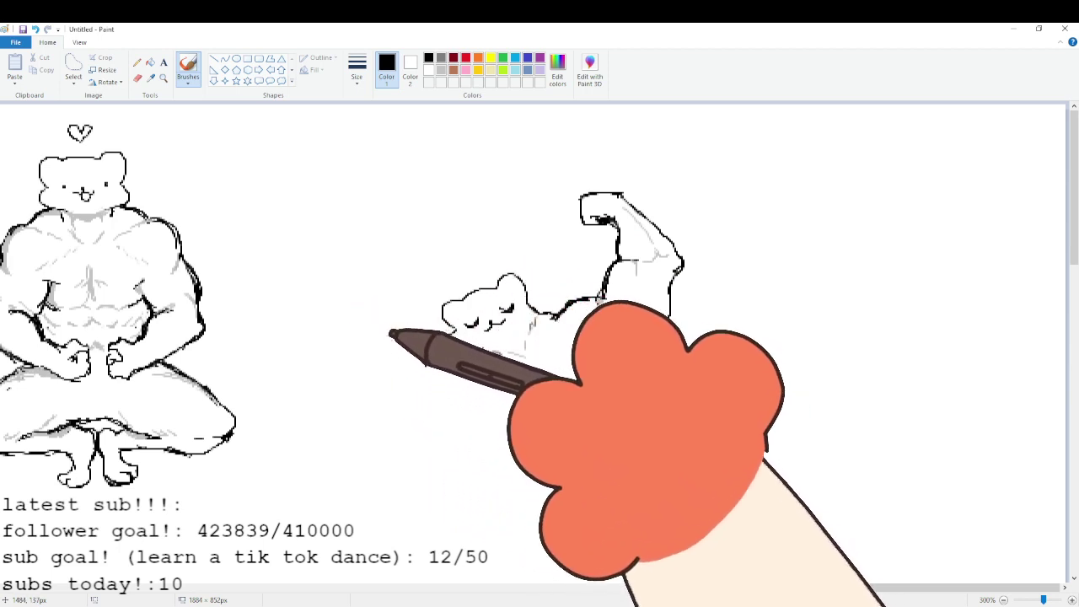
Draw the second arm's shoulder and upper-arm top line in black, with light gray muscle shading at the elbow and chest.
{"action": "left_click_drag", "start_coordinate": [363, 344], "coordinate": [408, 358]}
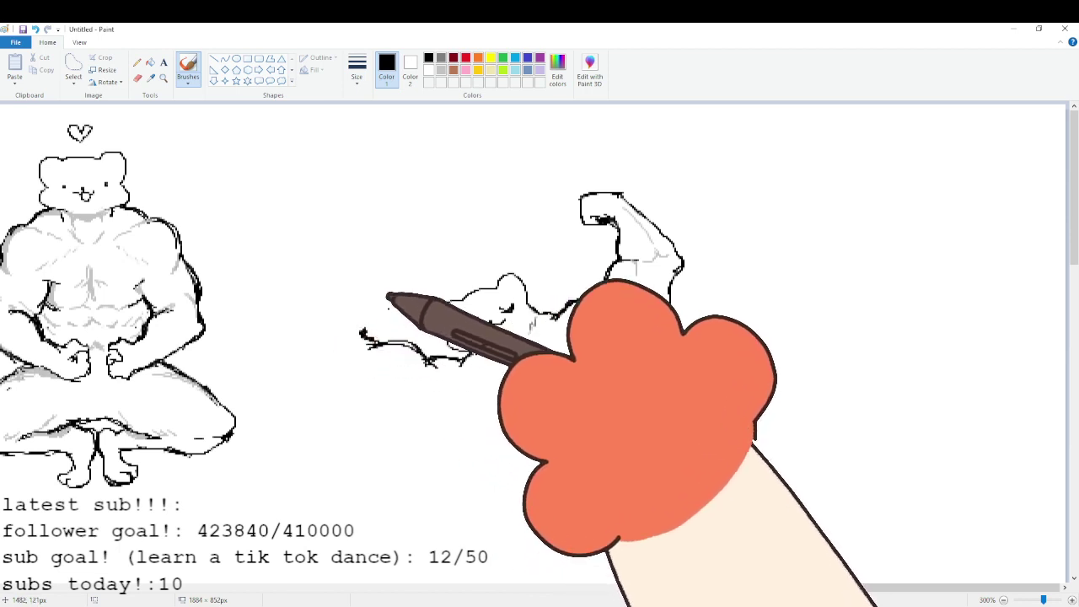
{"action": "left_click", "coordinate": [441, 70]}
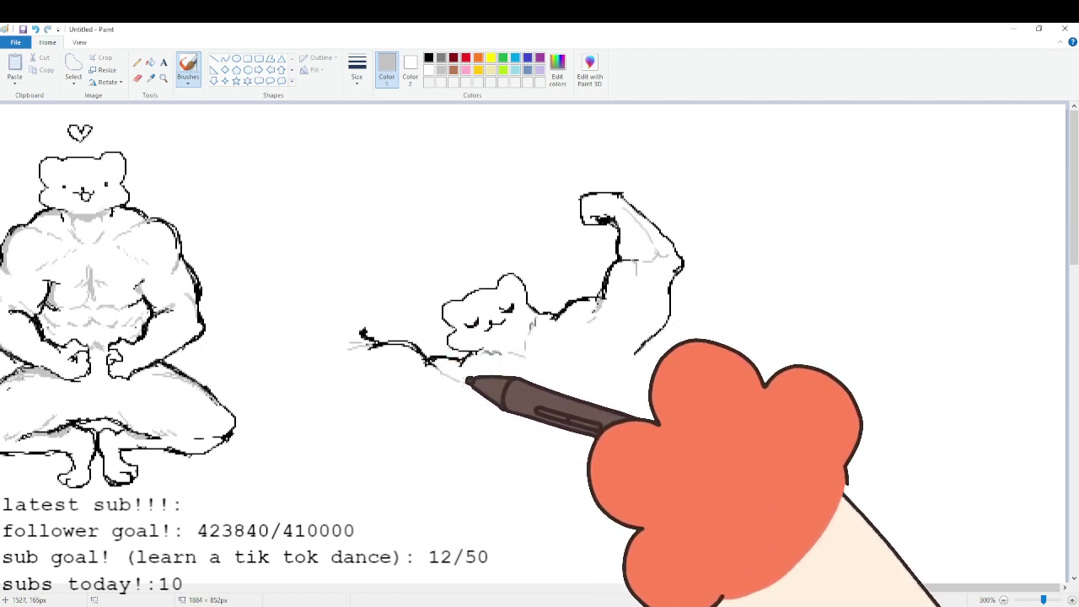
Outline the second arm's forearm, pointed elbow and curved upper-arm underside in black.
{"action": "left_click", "coordinate": [428, 57]}
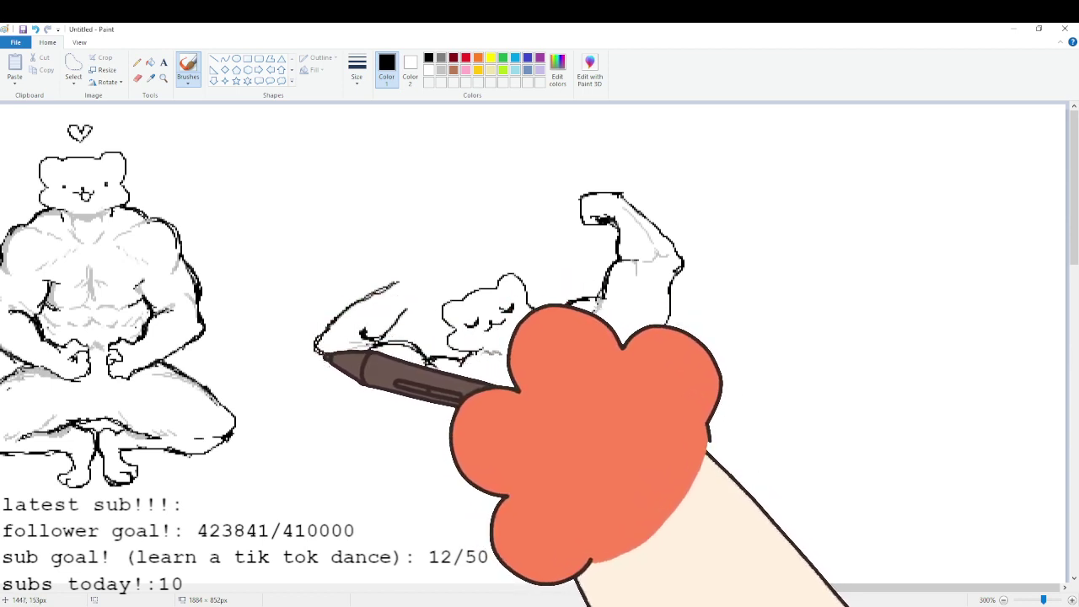
{"action": "mouse_move", "coordinate": [328, 363]}
{"action": "left_mouse_down"}
{"action": "mouse_move", "coordinate": [350, 390]}
{"action": "mouse_move", "coordinate": [416, 415]}
{"action": "left_mouse_up"}
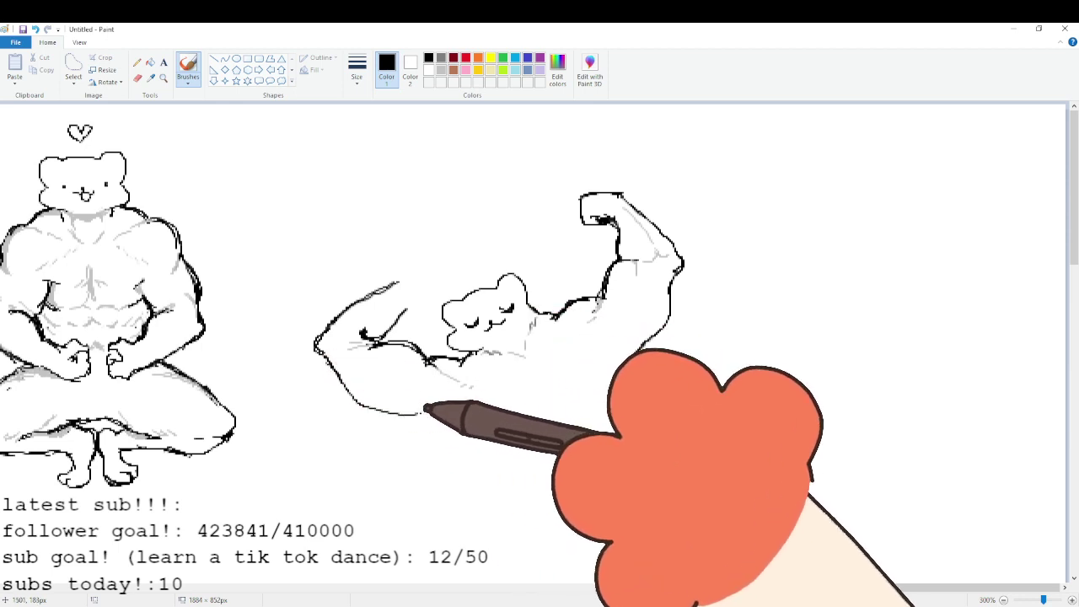
{"action": "mouse_move", "coordinate": [362, 390]}
{"action": "left_mouse_down"}
{"action": "mouse_move", "coordinate": [379, 410]}
{"action": "mouse_move", "coordinate": [407, 415]}
{"action": "left_mouse_up"}
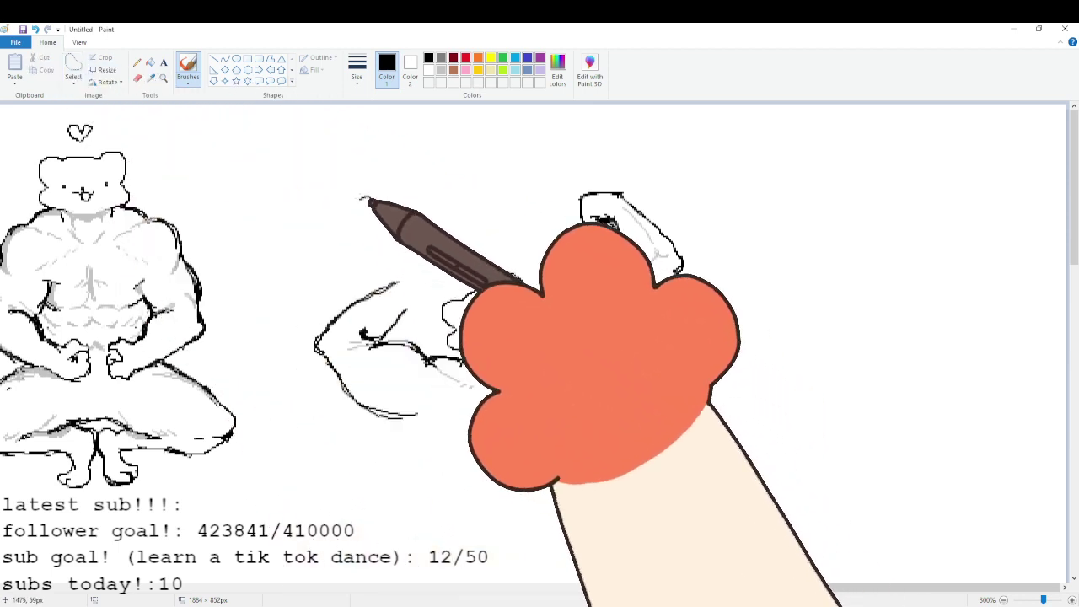
{"action": "mouse_move", "coordinate": [371, 199]}
{"action": "left_mouse_down"}
{"action": "mouse_move", "coordinate": [350, 443]}
{"action": "mouse_move", "coordinate": [391, 460]}
{"action": "mouse_move", "coordinate": [420, 300]}
{"action": "left_mouse_up"}
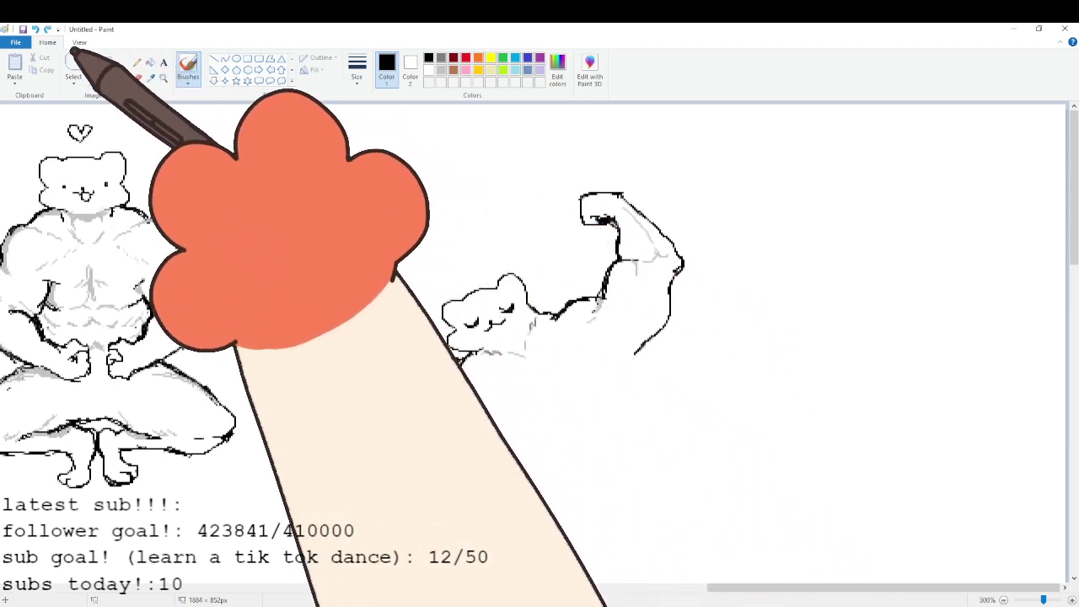
{"action": "left_click", "coordinate": [36, 29]}
Select each arm in turn and move both slightly inward, closer to the tilted head.
{"action": "left_click", "coordinate": [72, 63]}
{"action": "mouse_move", "coordinate": [374, 219]}
{"action": "left_mouse_down"}
{"action": "mouse_move", "coordinate": [295, 279]}
{"action": "mouse_move", "coordinate": [388, 385]}
{"action": "mouse_move", "coordinate": [399, 254]}
{"action": "mouse_move", "coordinate": [387, 285]}
{"action": "mouse_move", "coordinate": [409, 260]}
{"action": "left_mouse_up"}
{"action": "mouse_move", "coordinate": [585, 147]}
{"action": "left_mouse_down"}
{"action": "mouse_move", "coordinate": [548, 248]}
{"action": "mouse_move", "coordinate": [547, 308]}
{"action": "mouse_move", "coordinate": [663, 105]}
{"action": "left_mouse_up"}
{"action": "left_click_drag", "start_coordinate": [626, 135], "coordinate": [611, 130]}
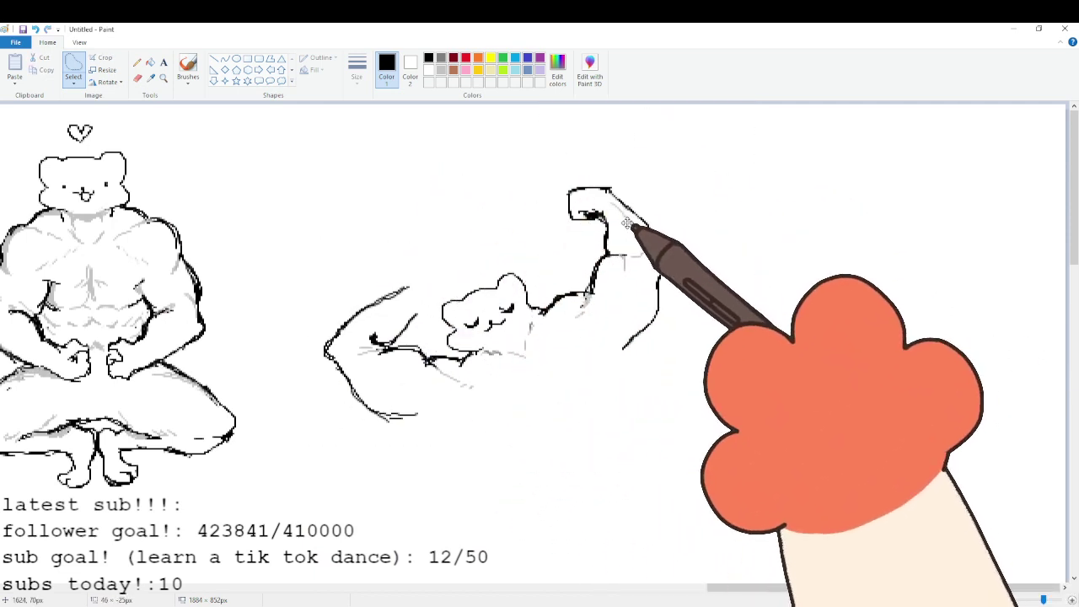
{"action": "mouse_move", "coordinate": [354, 237]}
{"action": "left_mouse_down"}
{"action": "mouse_move", "coordinate": [279, 436]}
{"action": "mouse_move", "coordinate": [494, 364]}
{"action": "mouse_move", "coordinate": [431, 340]}
{"action": "mouse_move", "coordinate": [367, 253]}
{"action": "left_mouse_up"}
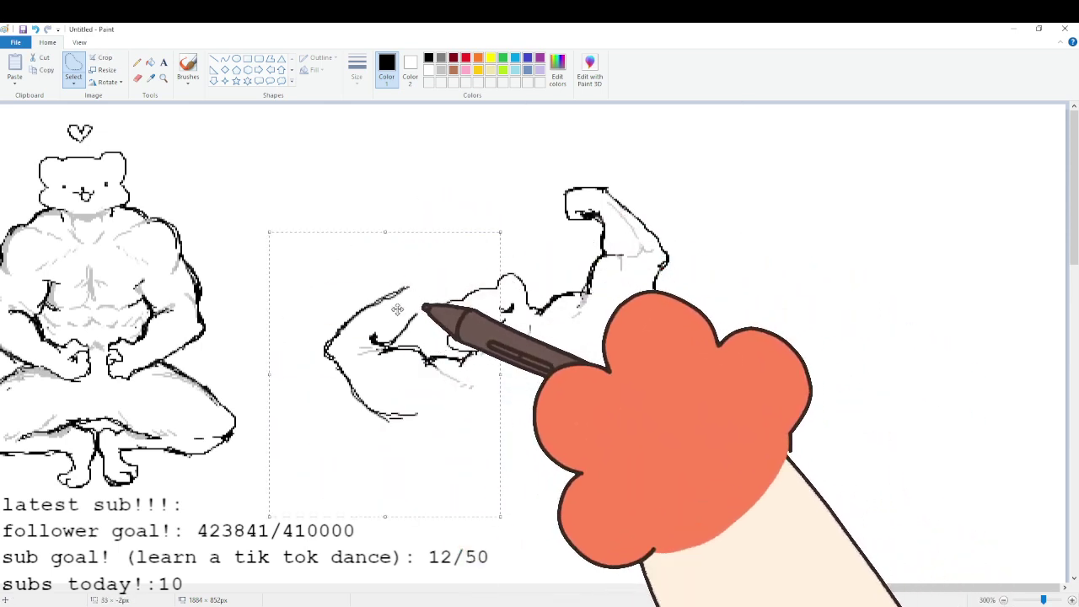
{"action": "left_click_drag", "start_coordinate": [421, 309], "coordinate": [413, 282]}
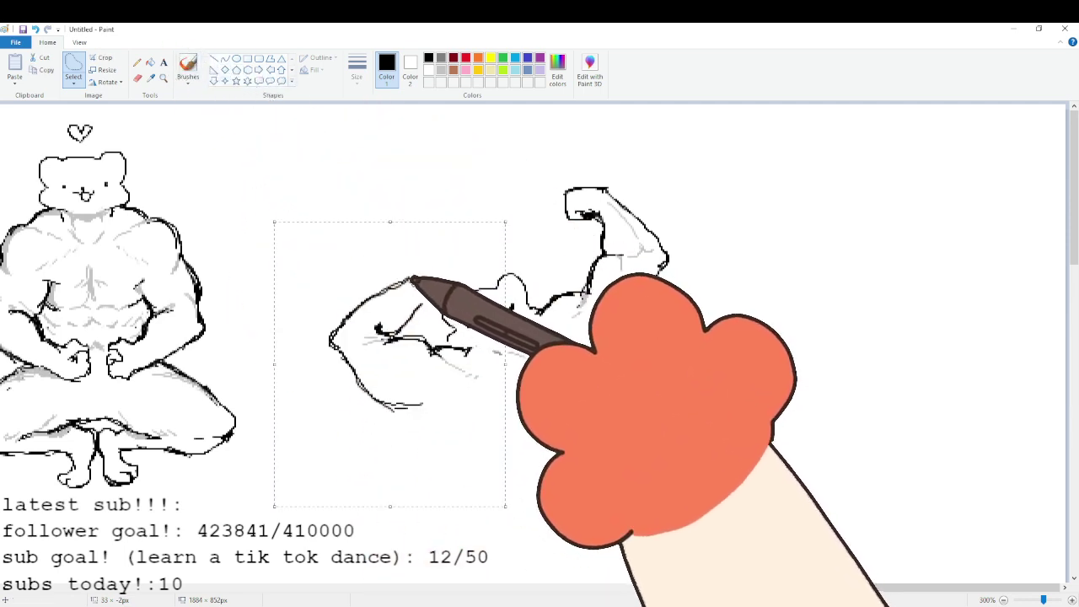
Extend the black shoulder line beneath the bear's chin, and erase both forearms together with the raised fist.
{"action": "left_click", "coordinate": [189, 68]}
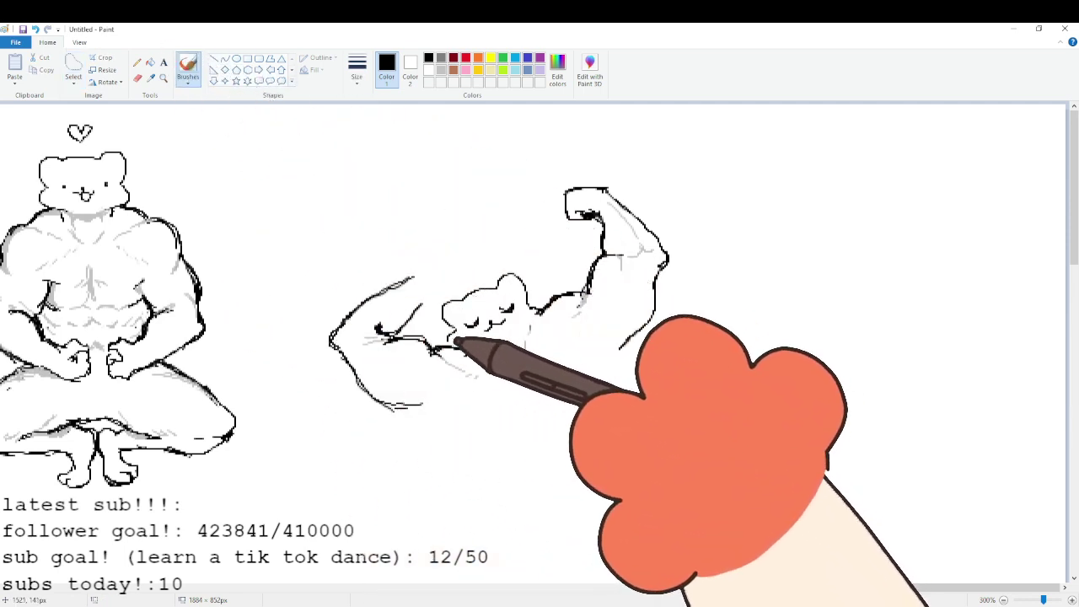
{"action": "left_click_drag", "start_coordinate": [460, 343], "coordinate": [481, 342]}
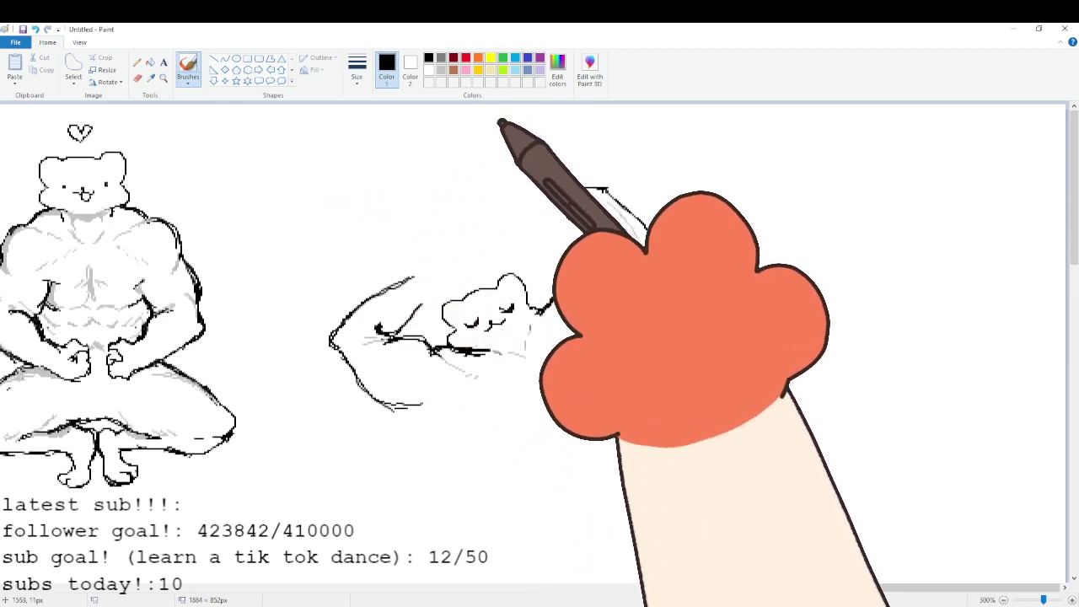
{"action": "left_click", "coordinate": [138, 78]}
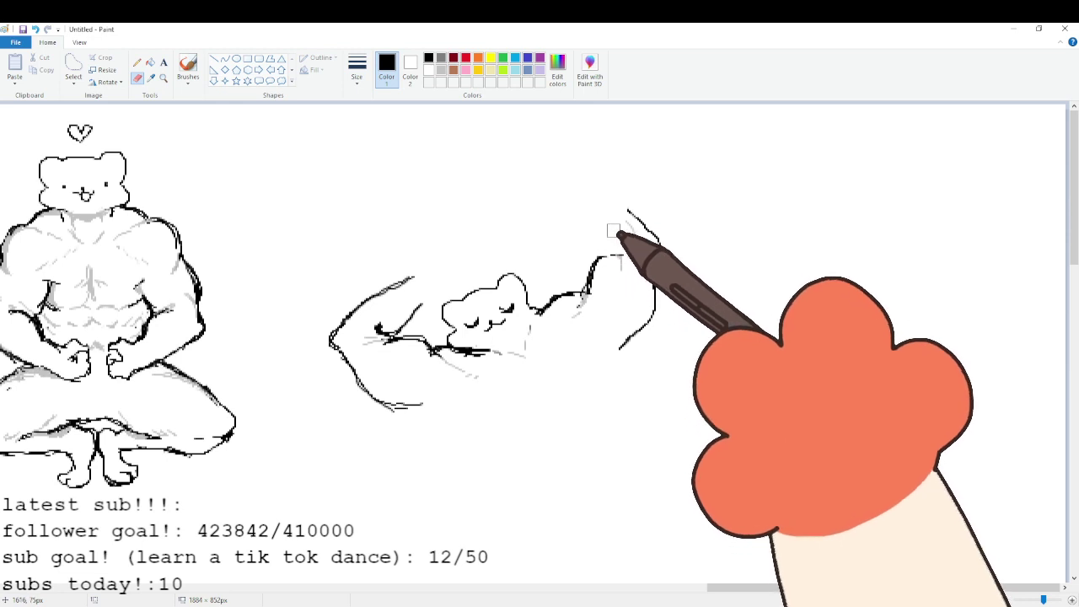
{"action": "mouse_move", "coordinate": [619, 232]}
{"action": "left_mouse_down"}
{"action": "mouse_move", "coordinate": [649, 246]}
{"action": "mouse_move", "coordinate": [638, 223]}
{"action": "left_mouse_up"}
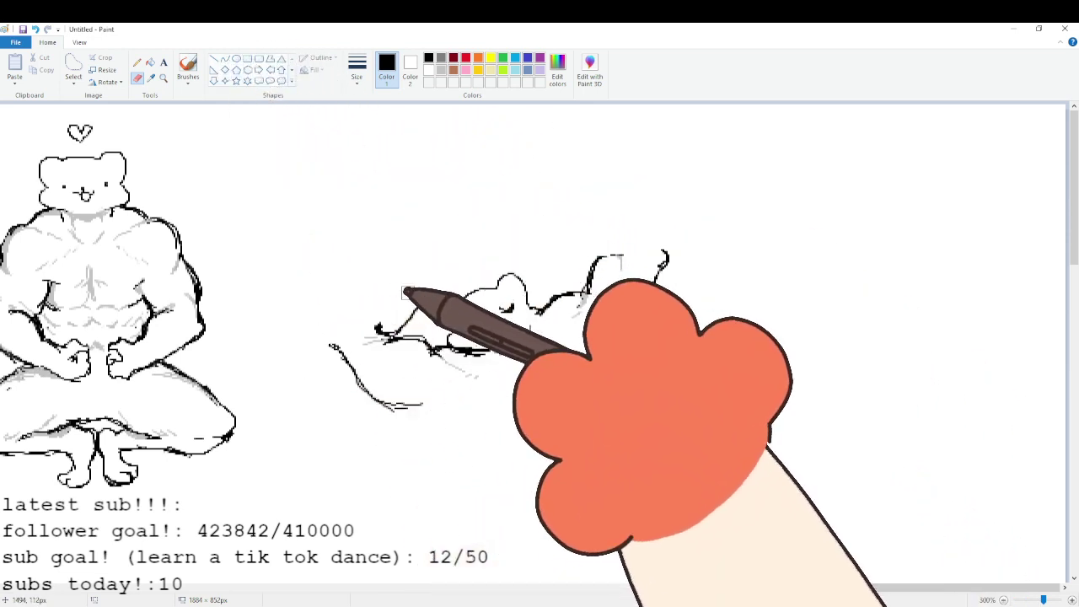
Redraw both forearms in black, curling inward above the head, with a clenched fist at the end of each.
{"action": "left_click", "coordinate": [189, 65]}
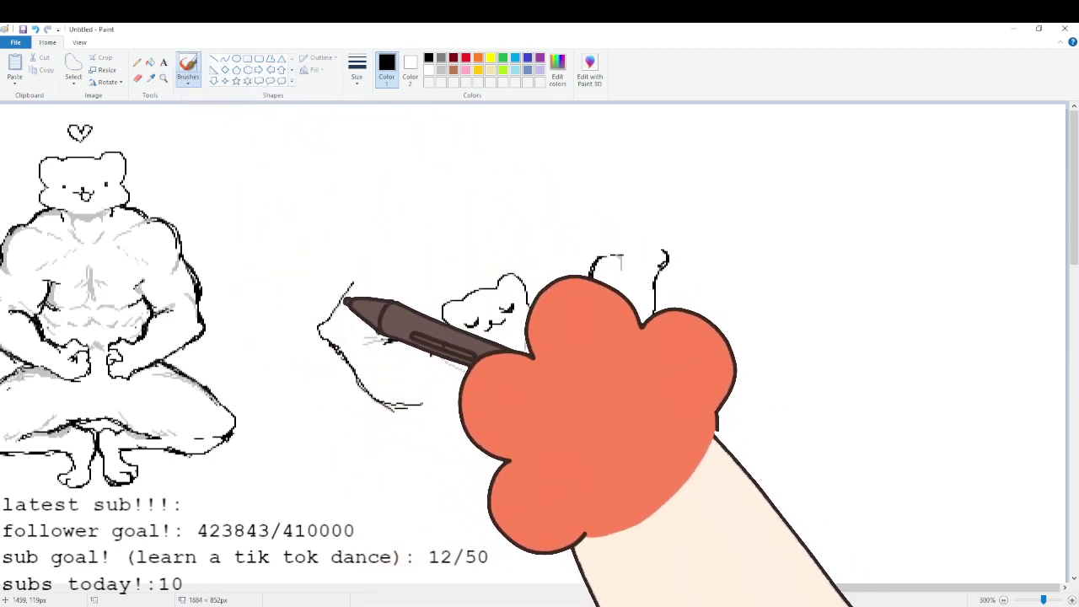
{"action": "key", "text": "ctrl+z"}
{"action": "mouse_move", "coordinate": [376, 271]}
{"action": "left_mouse_down"}
{"action": "mouse_move", "coordinate": [329, 325]}
{"action": "mouse_move", "coordinate": [337, 337]}
{"action": "mouse_move", "coordinate": [374, 321]}
{"action": "left_mouse_up"}
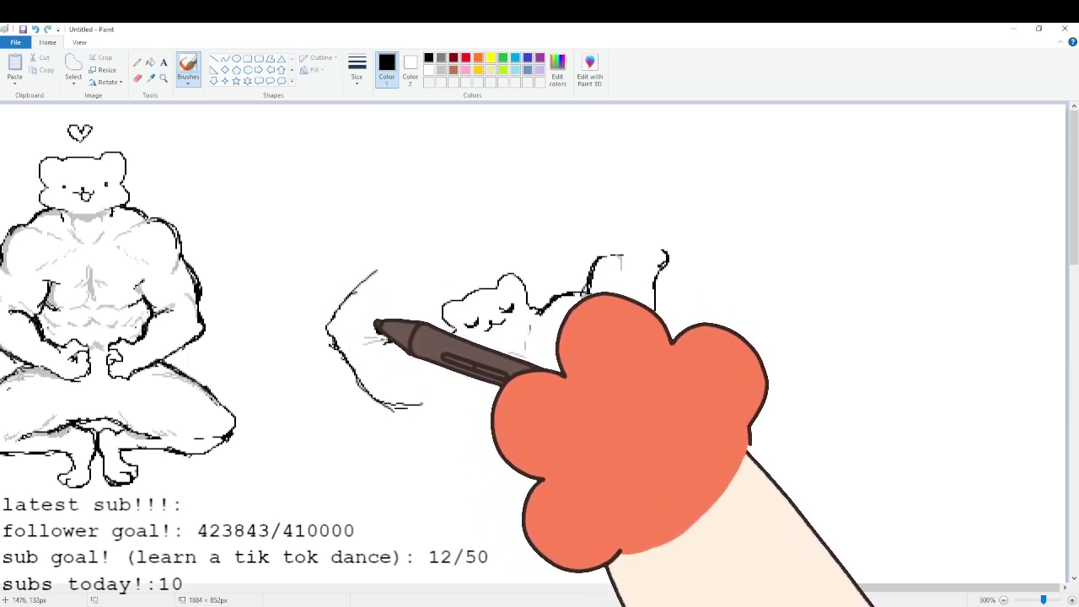
{"action": "mouse_move", "coordinate": [388, 332]}
{"action": "left_mouse_down"}
{"action": "mouse_move", "coordinate": [400, 279]}
{"action": "mouse_move", "coordinate": [342, 293]}
{"action": "mouse_move", "coordinate": [403, 263]}
{"action": "mouse_move", "coordinate": [406, 280]}
{"action": "mouse_move", "coordinate": [379, 328]}
{"action": "mouse_move", "coordinate": [403, 283]}
{"action": "mouse_move", "coordinate": [387, 334]}
{"action": "mouse_move", "coordinate": [399, 286]}
{"action": "mouse_move", "coordinate": [378, 330]}
{"action": "mouse_move", "coordinate": [403, 285]}
{"action": "left_mouse_up"}
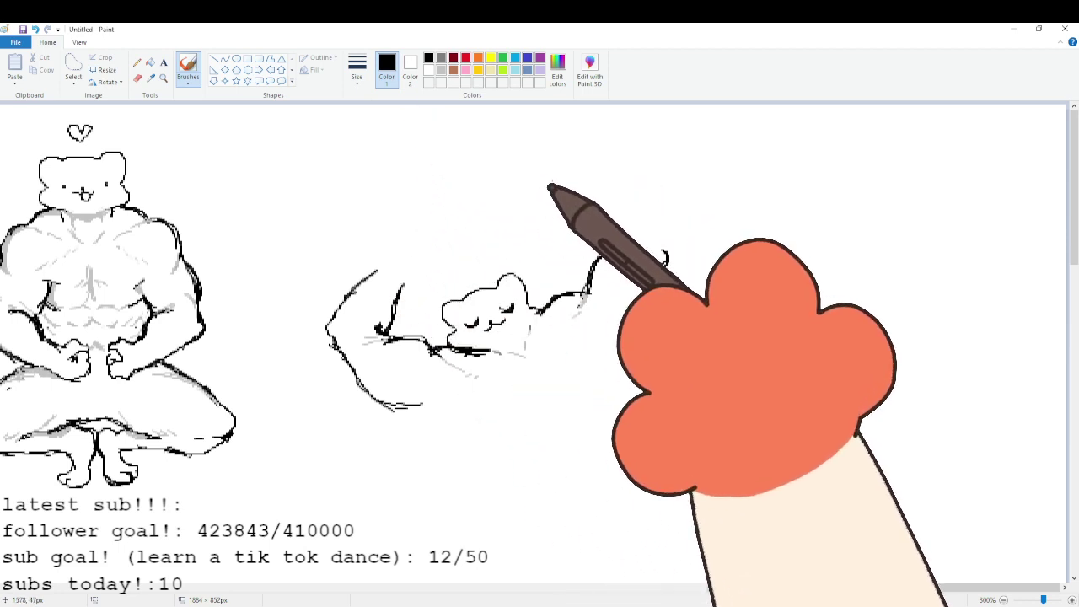
{"action": "left_click_drag", "start_coordinate": [600, 256], "coordinate": [620, 257]}
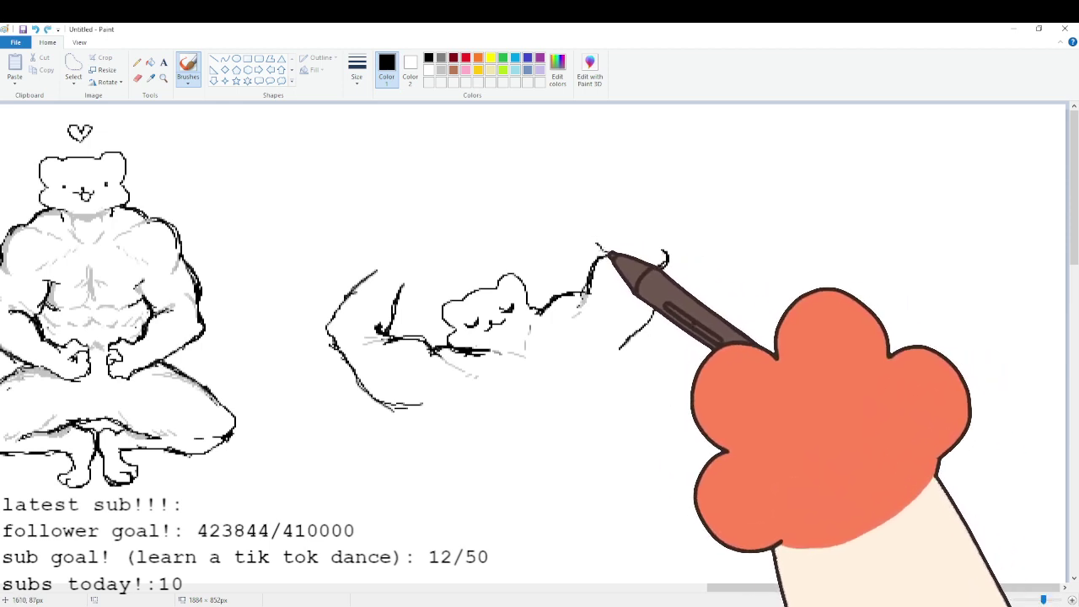
{"action": "mouse_move", "coordinate": [649, 231]}
{"action": "left_mouse_down"}
{"action": "mouse_move", "coordinate": [658, 238]}
{"action": "mouse_move", "coordinate": [563, 214]}
{"action": "left_mouse_up"}
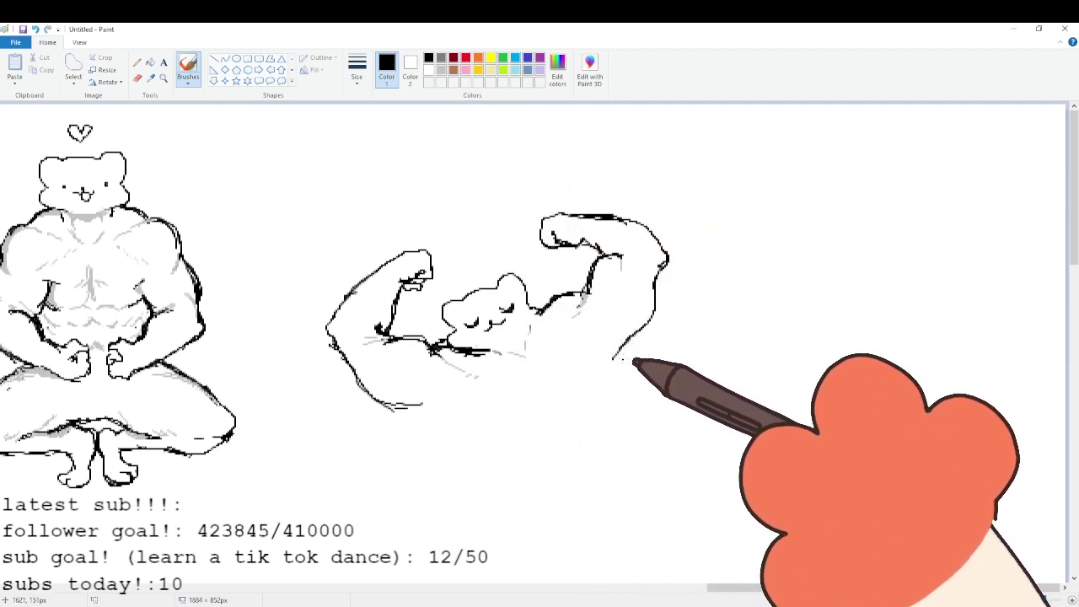
Draw the higher arm's armpit crease and the start of the torso side beneath it in black.
{"action": "key", "text": "ctrl+z"}
{"action": "left_click_drag", "start_coordinate": [613, 342], "coordinate": [601, 372]}
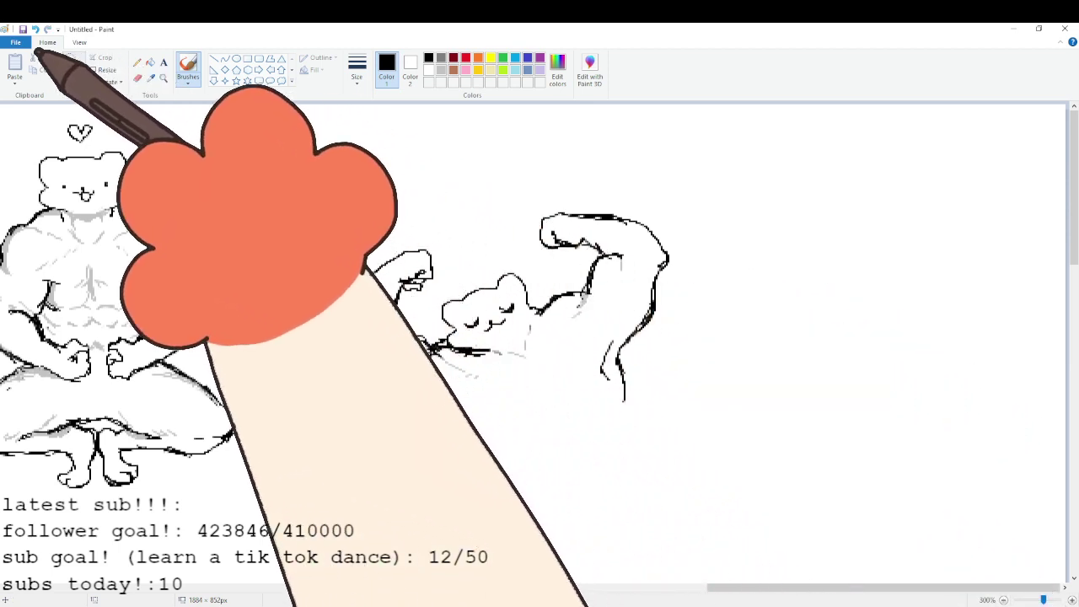
Select the higher arm's fist and move it slightly left to lengthen the forearm.
{"action": "left_click", "coordinate": [73, 63]}
{"action": "mouse_move", "coordinate": [554, 183]}
{"action": "left_mouse_down"}
{"action": "mouse_move", "coordinate": [496, 213]}
{"action": "mouse_move", "coordinate": [579, 263]}
{"action": "mouse_move", "coordinate": [612, 166]}
{"action": "left_mouse_up"}
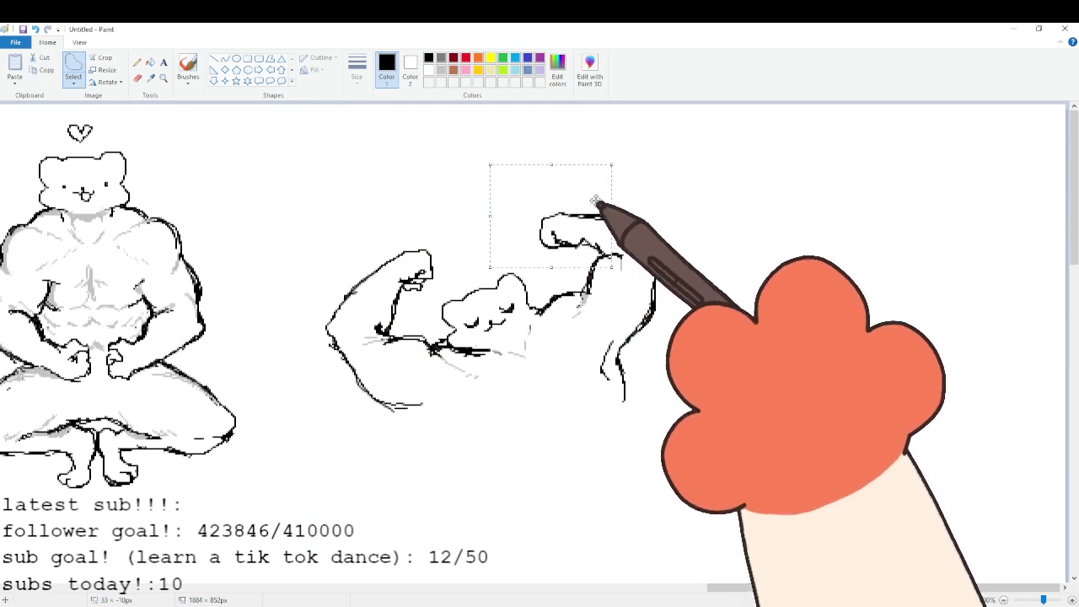
{"action": "left_click_drag", "start_coordinate": [596, 203], "coordinate": [578, 202]}
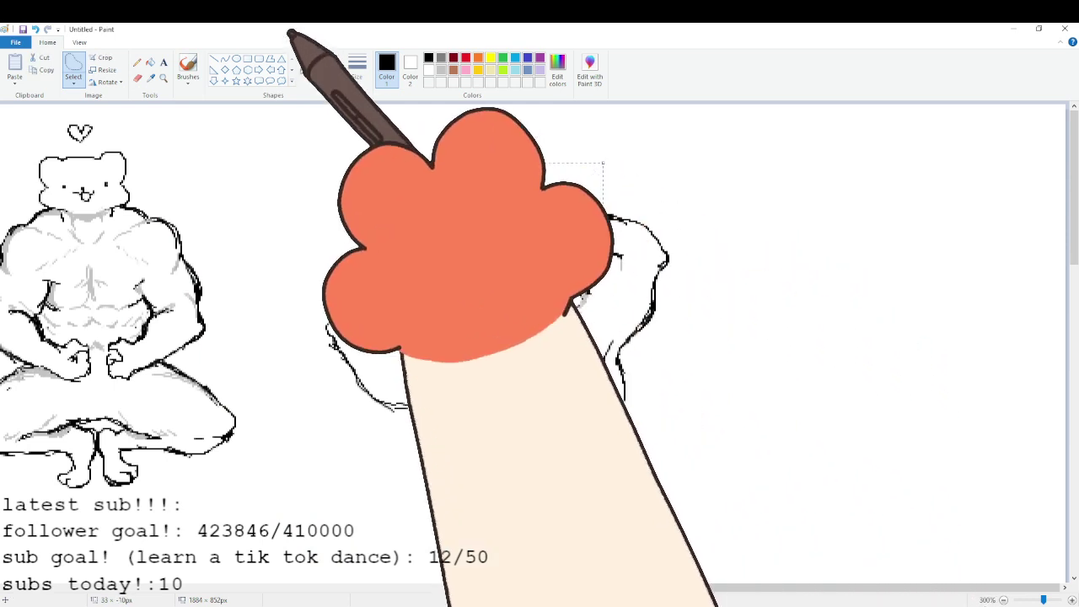
Draw the torso side below the lower arm in black and shade the armpit and back muscle in light gray.
{"action": "left_click", "coordinate": [188, 68]}
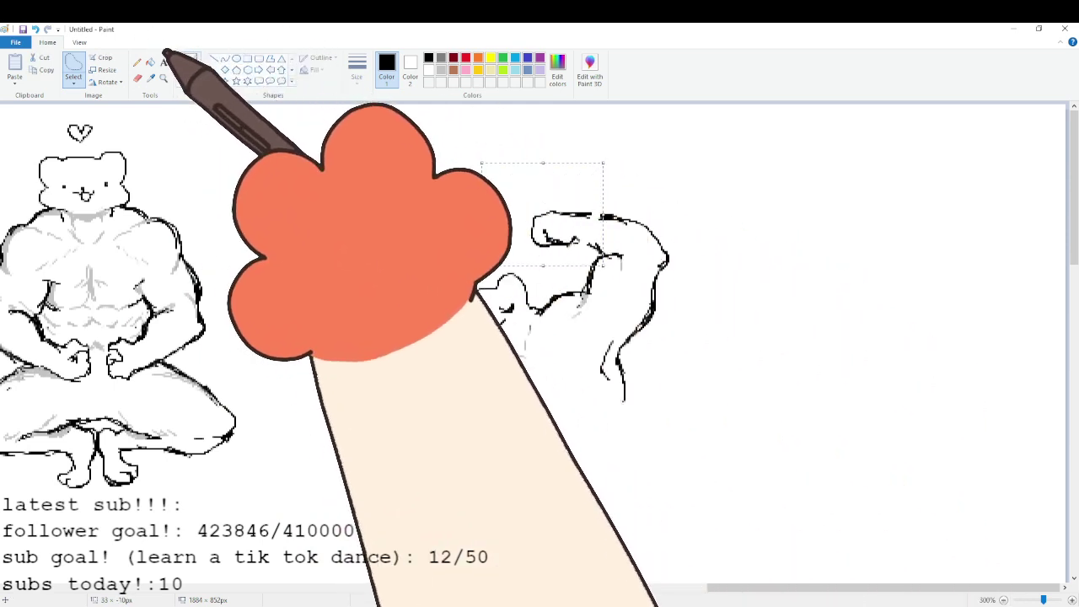
{"action": "left_click", "coordinate": [185, 64]}
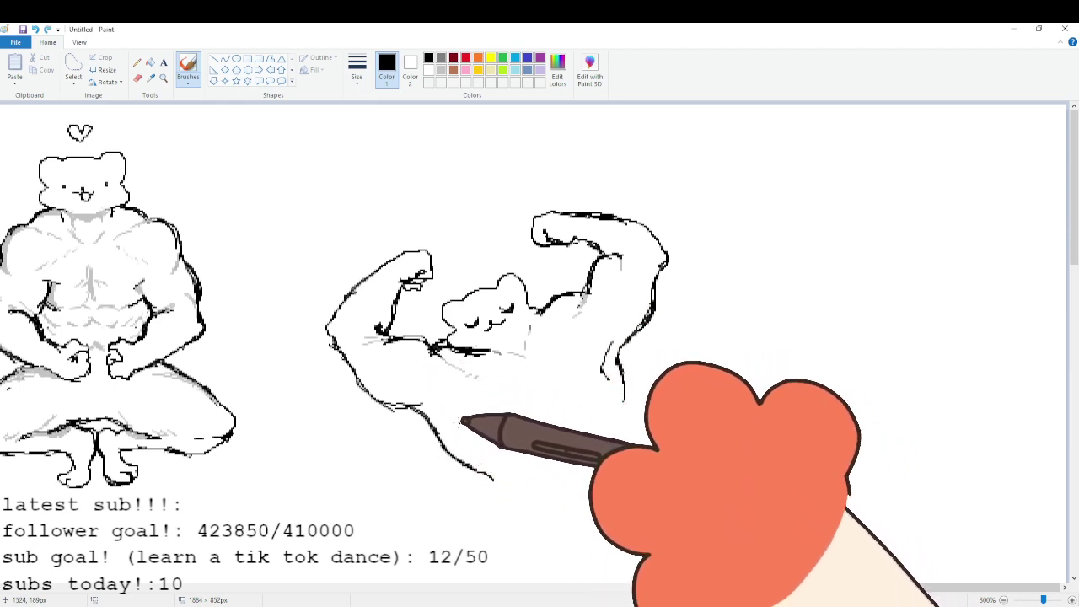
{"action": "left_click", "coordinate": [441, 69]}
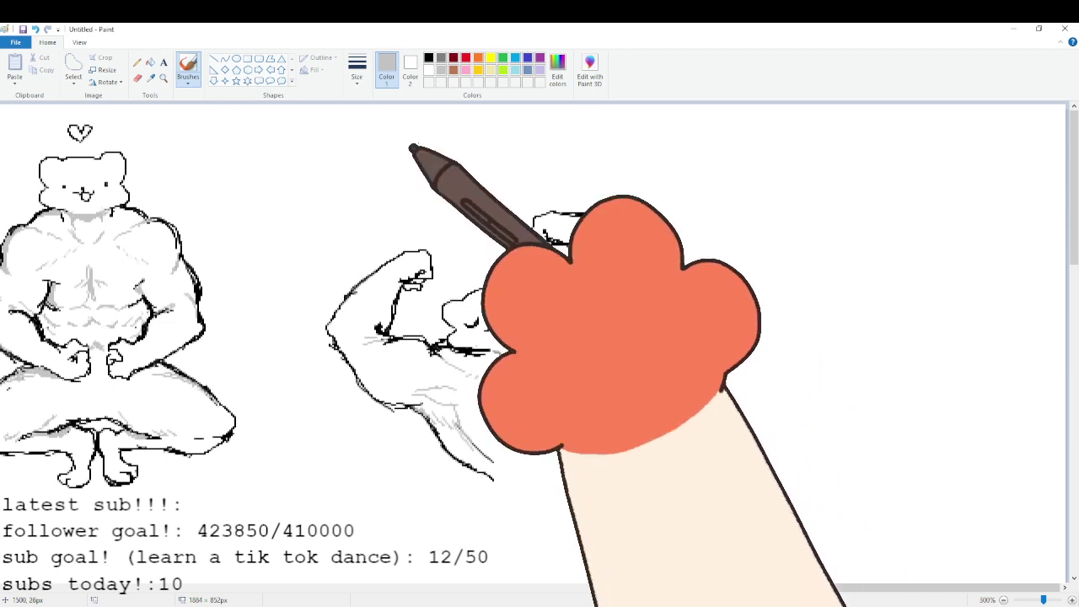
{"action": "left_click", "coordinate": [428, 70]}
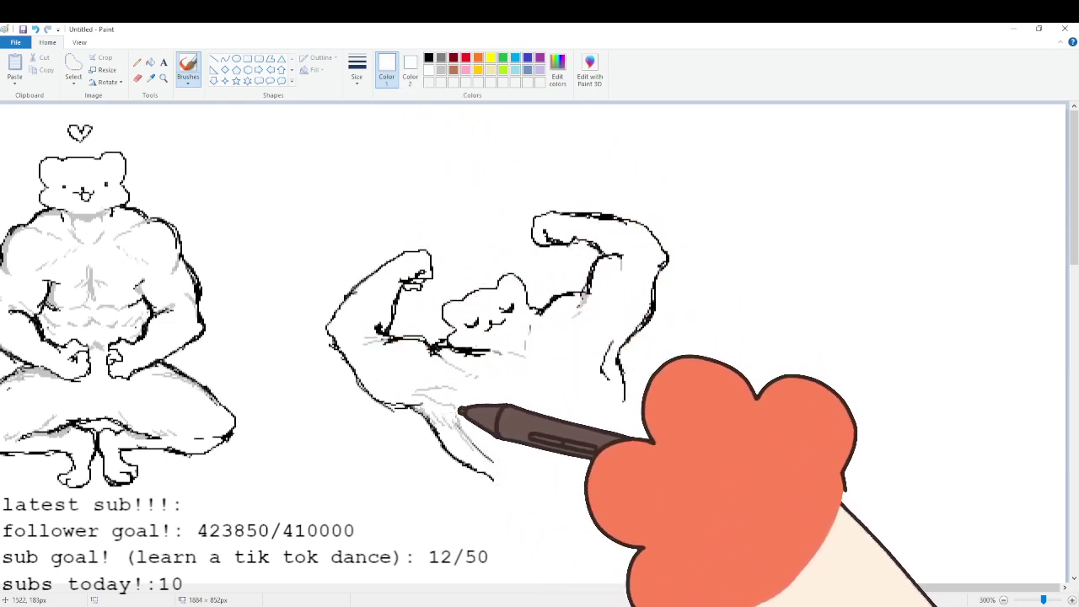
Extend both sides of the torso down to the waist in black.
{"action": "left_click", "coordinate": [429, 57]}
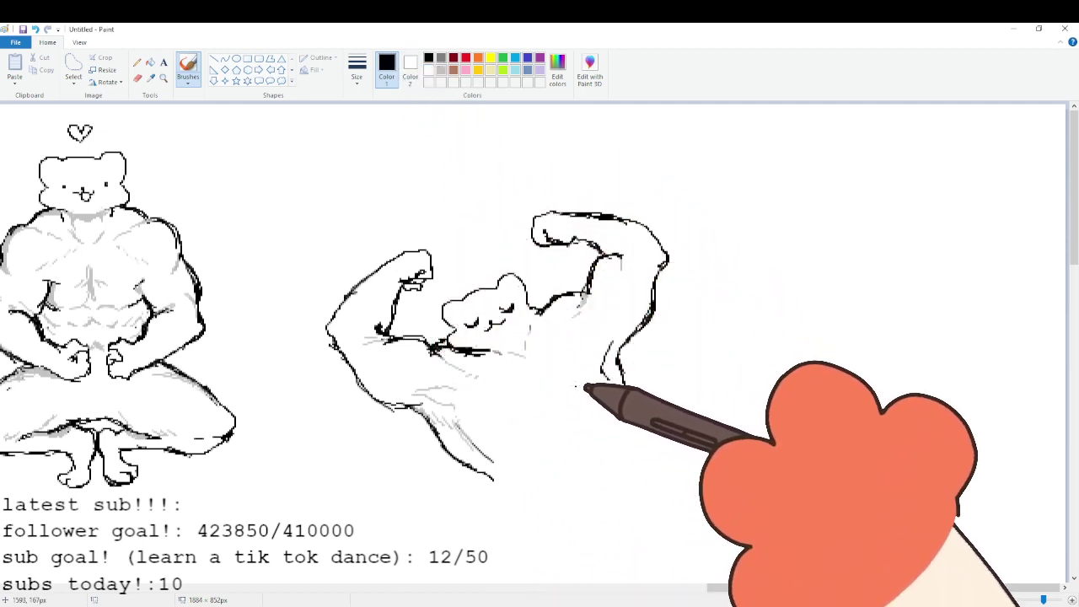
{"action": "mouse_move", "coordinate": [606, 379]}
{"action": "left_mouse_down"}
{"action": "mouse_move", "coordinate": [625, 401]}
{"action": "mouse_move", "coordinate": [628, 383]}
{"action": "mouse_move", "coordinate": [627, 428]}
{"action": "mouse_move", "coordinate": [644, 387]}
{"action": "mouse_move", "coordinate": [605, 431]}
{"action": "left_mouse_up"}
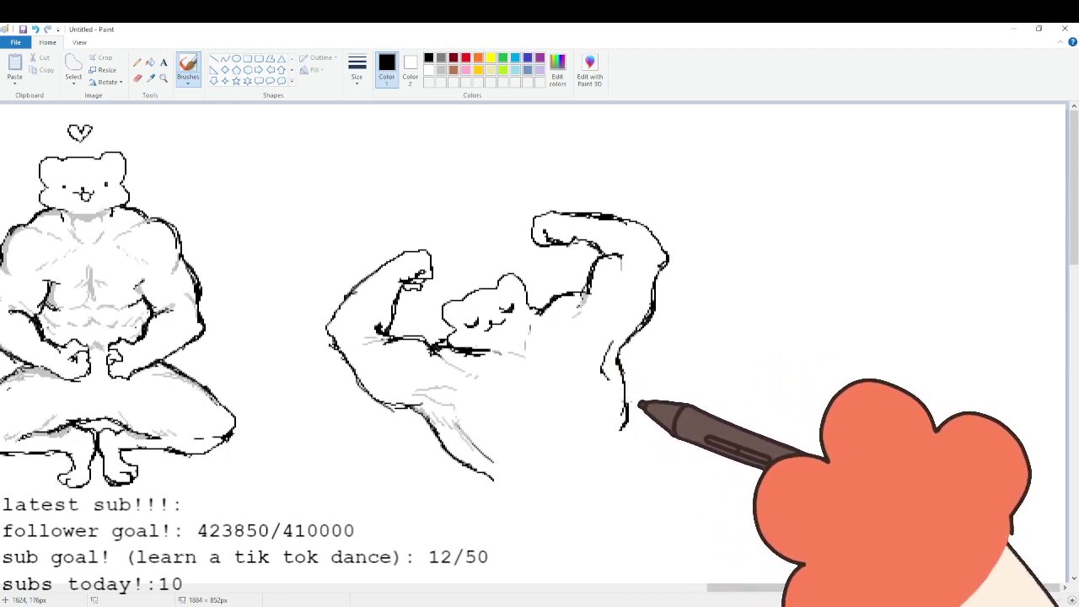
{"action": "left_click_drag", "start_coordinate": [624, 427], "coordinate": [630, 455]}
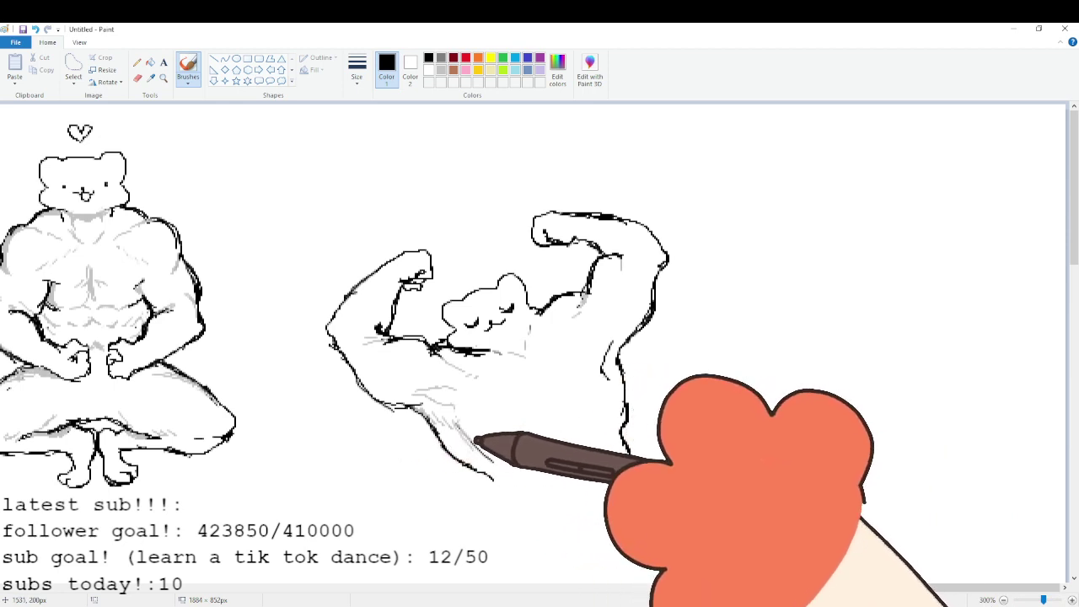
{"action": "mouse_move", "coordinate": [470, 467]}
{"action": "left_mouse_down"}
{"action": "mouse_move", "coordinate": [493, 491]}
{"action": "mouse_move", "coordinate": [488, 511]}
{"action": "left_mouse_up"}
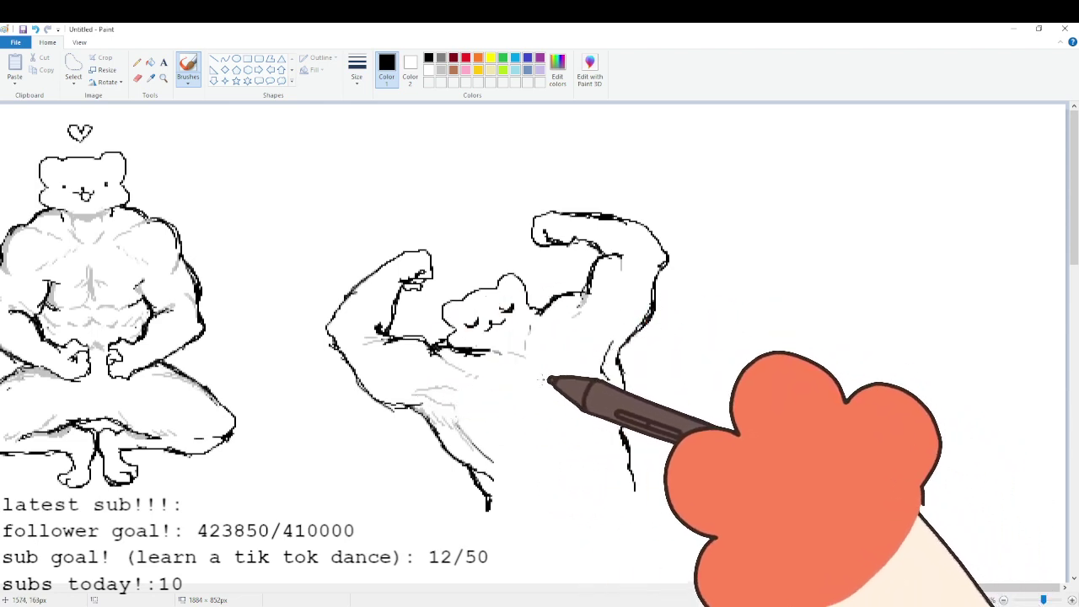
Add light gray collarbone, chest and abdominal muscle lines across the torso.
{"action": "left_click", "coordinate": [441, 70]}
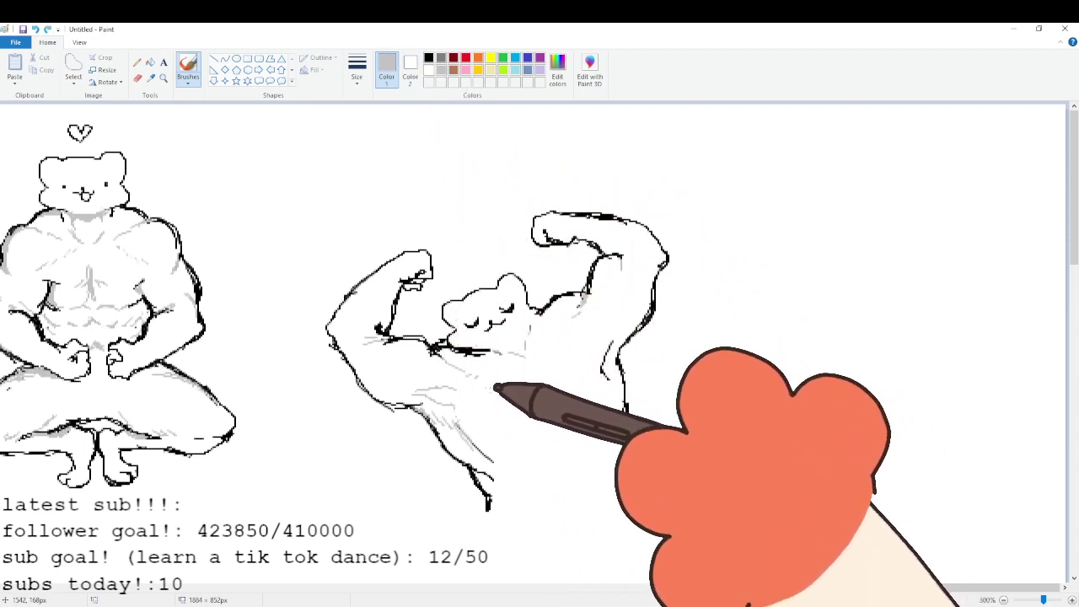
{"action": "mouse_move", "coordinate": [486, 386]}
{"action": "left_mouse_down"}
{"action": "mouse_move", "coordinate": [527, 425]}
{"action": "mouse_move", "coordinate": [490, 387]}
{"action": "mouse_move", "coordinate": [554, 415]}
{"action": "left_mouse_up"}
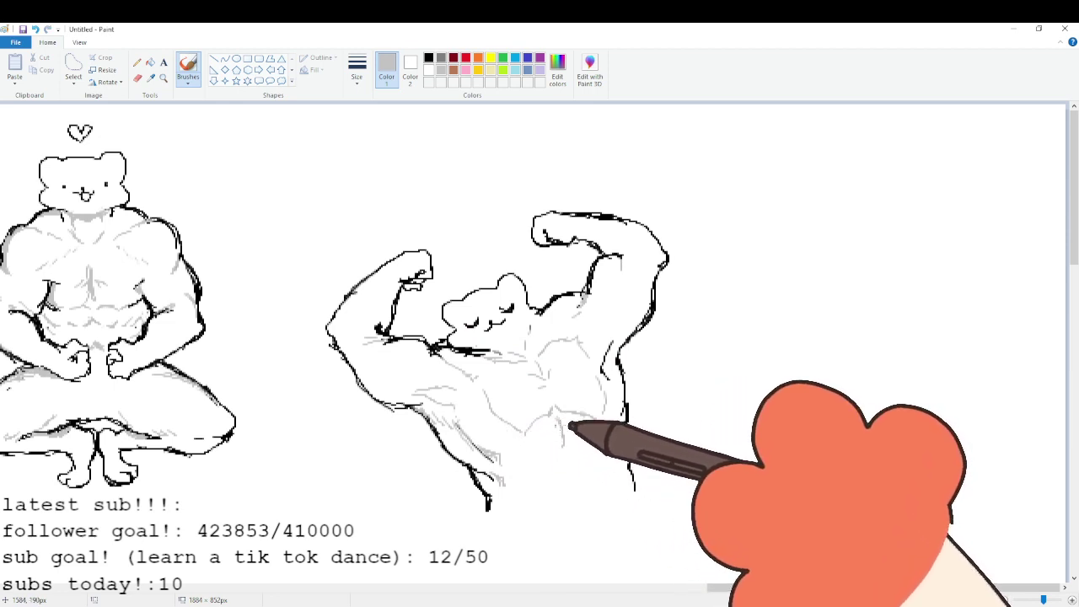
{"action": "left_click_drag", "start_coordinate": [562, 457], "coordinate": [570, 481]}
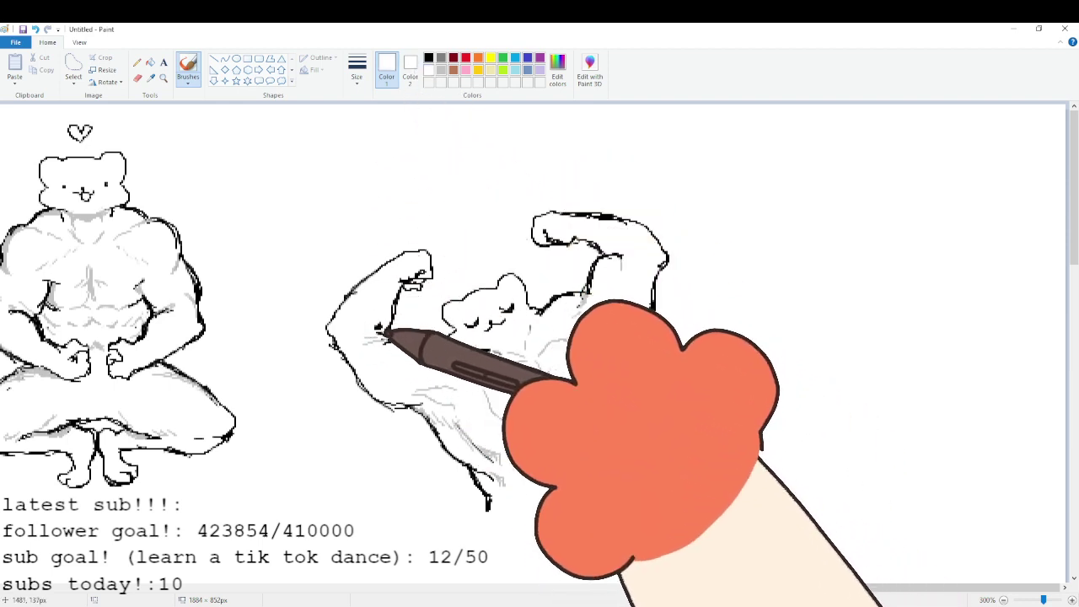
Clean up and redraw the lower arm's inner elbow crease in black.
{"action": "left_click", "coordinate": [428, 58]}
{"action": "mouse_move", "coordinate": [162, 180]}
{"action": "left_mouse_down"}
{"action": "mouse_move", "coordinate": [137, 188]}
{"action": "mouse_move", "coordinate": [165, 169]}
{"action": "left_mouse_up"}
{"action": "key", "text": "ctrl+z"}
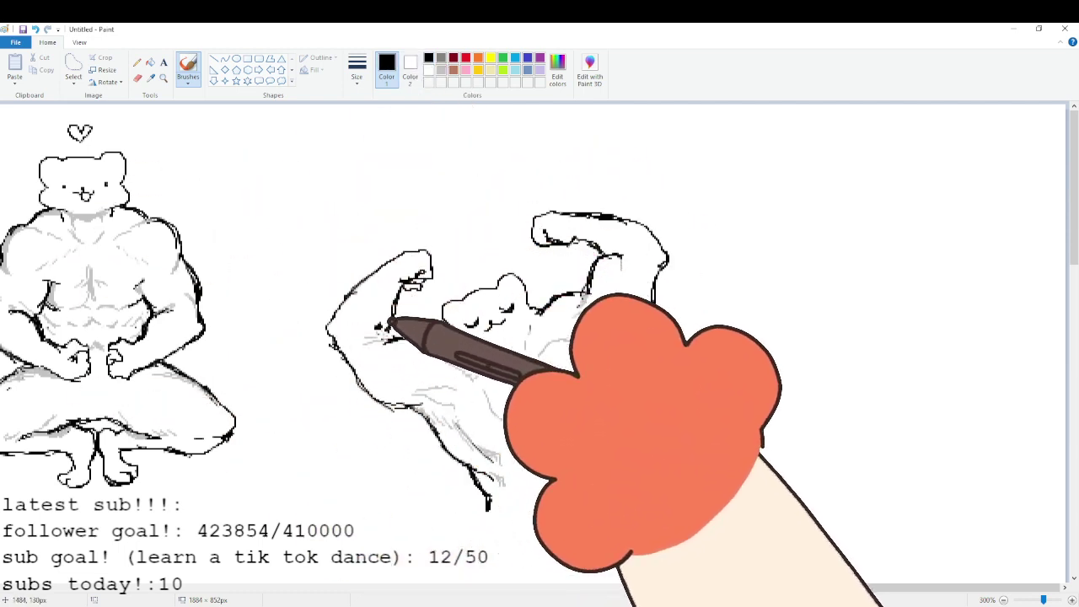
{"action": "left_click_drag", "start_coordinate": [391, 330], "coordinate": [379, 321]}
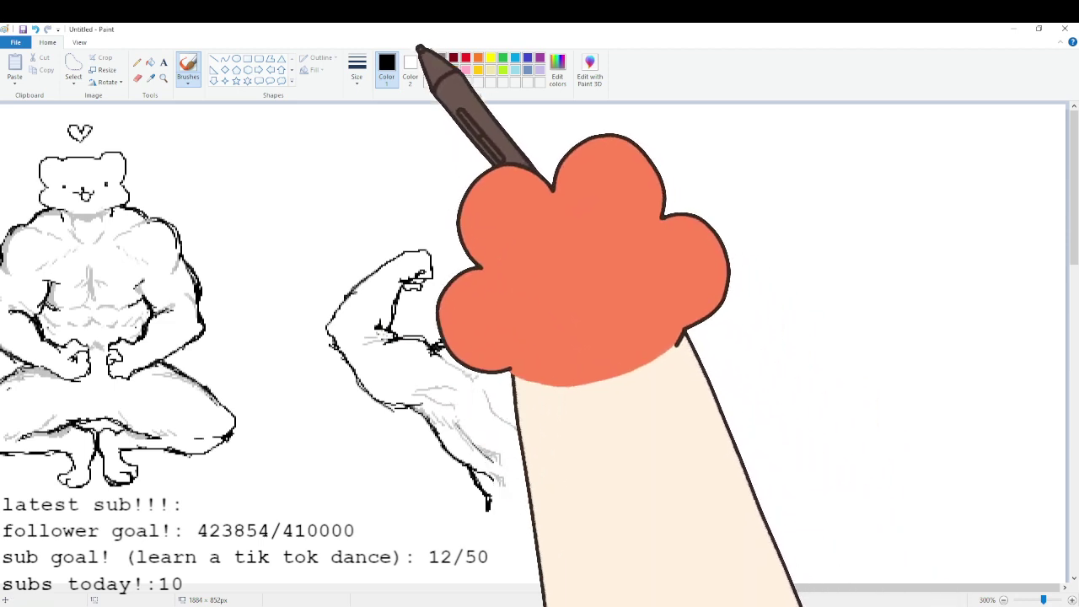
Add light gray abdominal muscle lines and shade the waist, lower arm and side of the flexing bear's torso.
{"action": "left_click", "coordinate": [441, 69]}
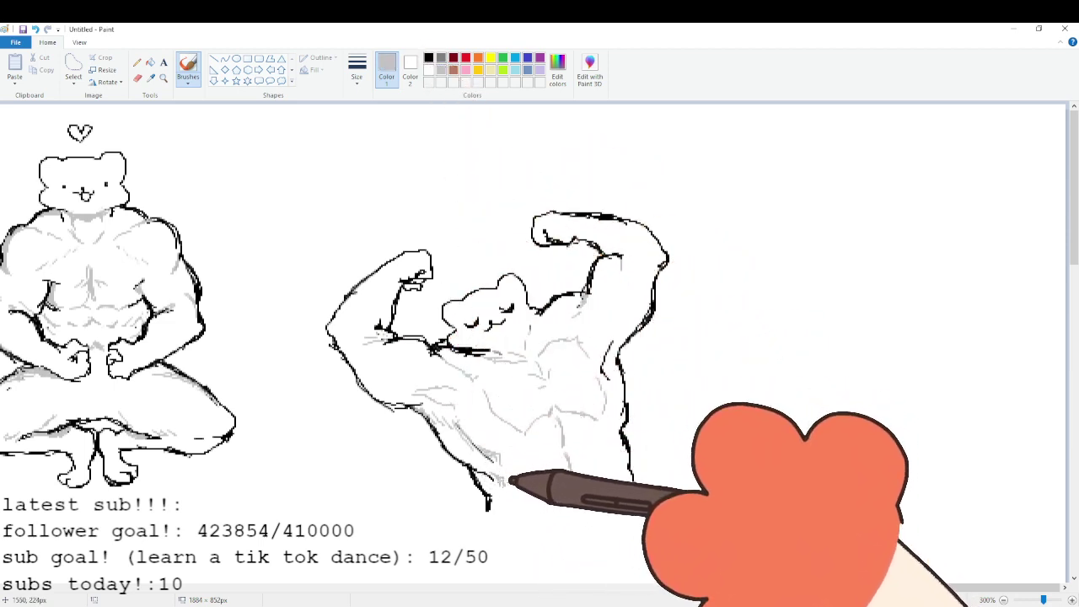
{"action": "mouse_move", "coordinate": [519, 437]}
{"action": "left_mouse_down"}
{"action": "mouse_move", "coordinate": [511, 456]}
{"action": "mouse_move", "coordinate": [557, 447]}
{"action": "left_mouse_up"}
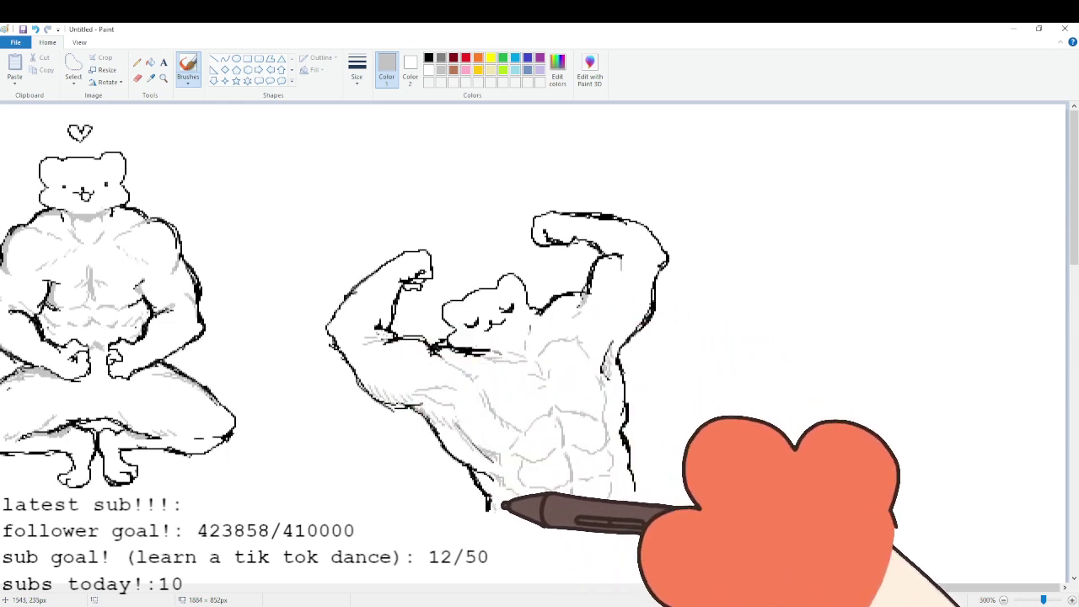
{"action": "mouse_move", "coordinate": [504, 506]}
{"action": "left_mouse_down"}
{"action": "mouse_move", "coordinate": [504, 491]}
{"action": "mouse_move", "coordinate": [525, 511]}
{"action": "mouse_move", "coordinate": [531, 483]}
{"action": "left_mouse_up"}
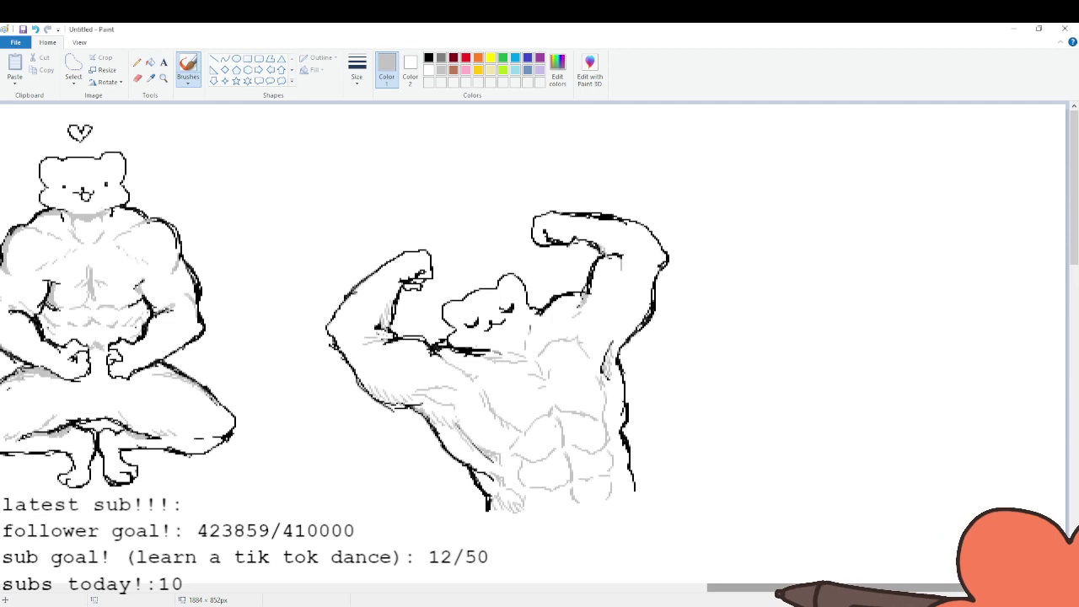
Reinforce the inner forearm line of the flexing bear's lower arm in black.
{"action": "mouse_move", "coordinate": [755, 592]}
{"action": "left_mouse_down"}
{"action": "mouse_move", "coordinate": [688, 593]}
{"action": "mouse_move", "coordinate": [757, 590]}
{"action": "left_mouse_up"}
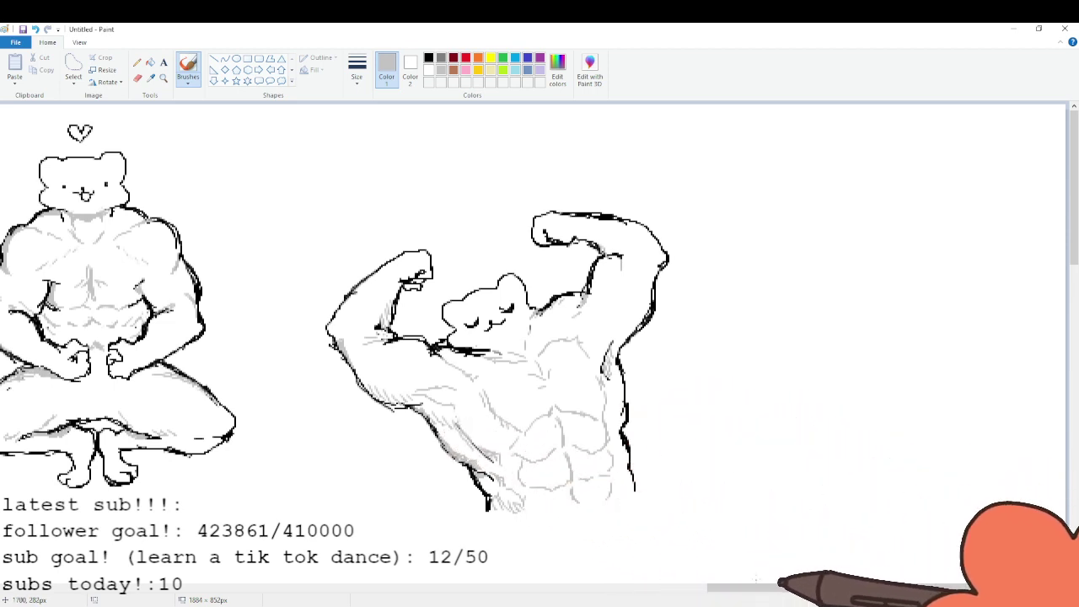
{"action": "left_click_drag", "start_coordinate": [756, 587], "coordinate": [635, 585]}
{"action": "scroll", "coordinate": [637, 544], "scroll_direction": "down", "scroll_amount": 3}
{"action": "scroll", "coordinate": [696, 567], "scroll_direction": "up", "scroll_amount": 3}
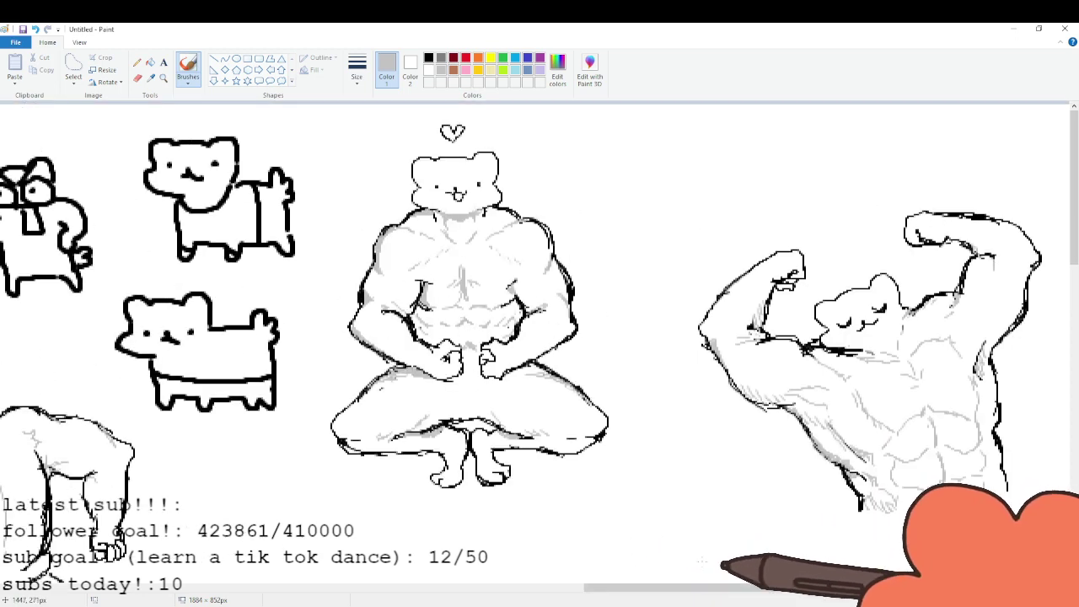
{"action": "left_click_drag", "start_coordinate": [722, 587], "coordinate": [899, 588]}
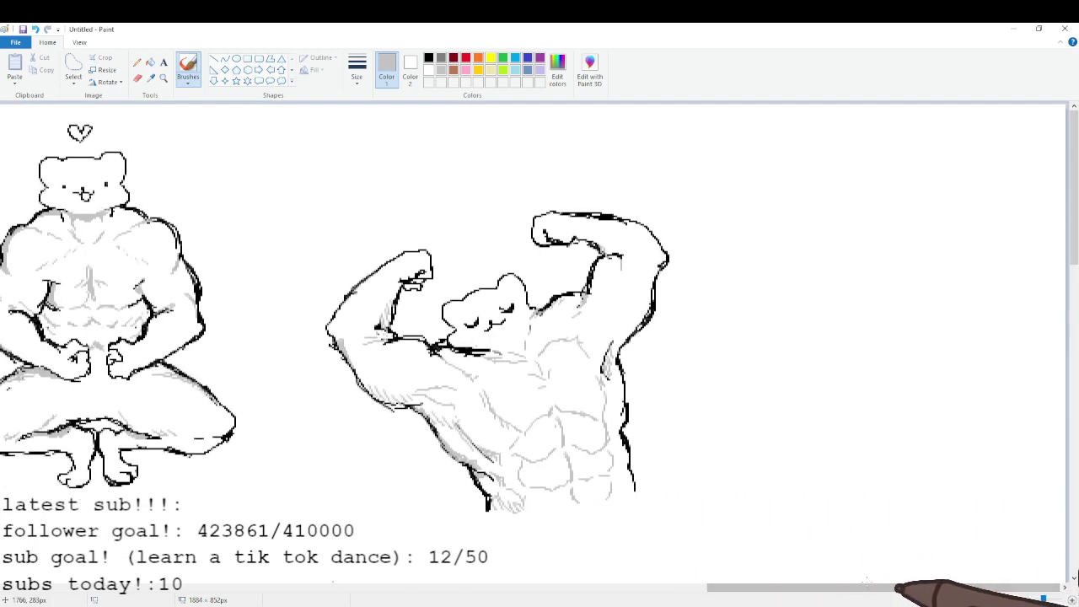
{"action": "left_click", "coordinate": [428, 58]}
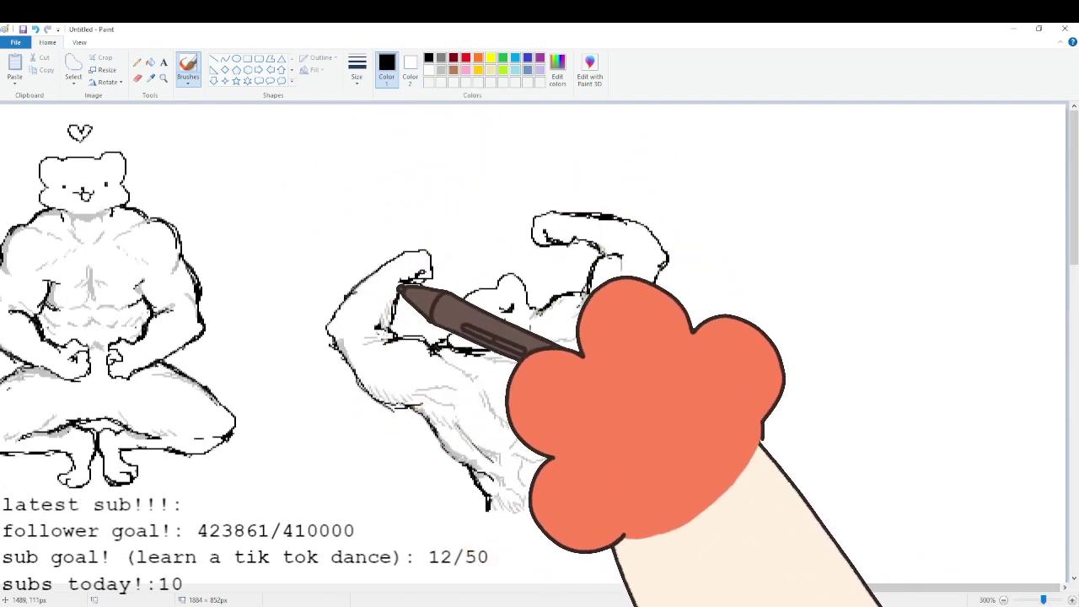
{"action": "left_click_drag", "start_coordinate": [400, 289], "coordinate": [390, 320]}
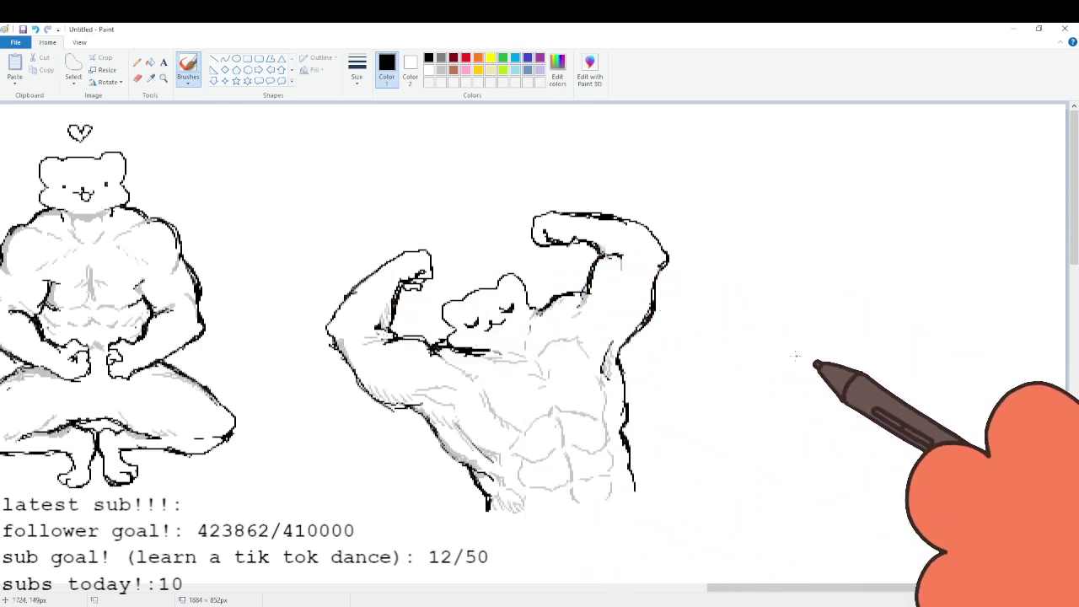
Draw the outer and inner contours of the flexing bear's kneeling thigh below the waist in black.
{"action": "left_click", "coordinate": [1005, 599]}
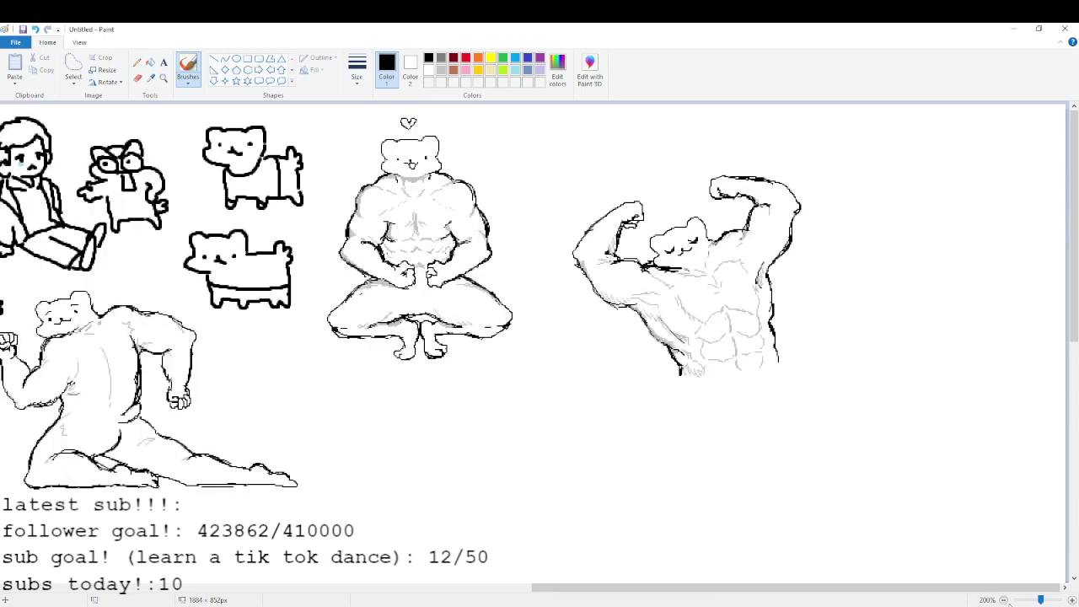
{"action": "left_click", "coordinate": [1004, 600]}
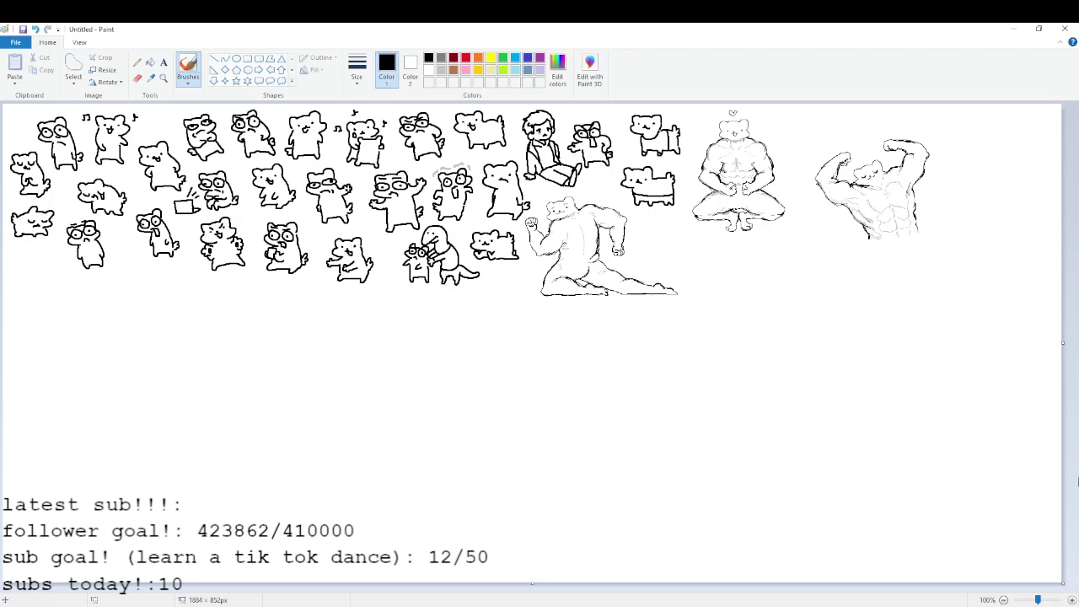
{"action": "left_click", "coordinate": [1072, 600]}
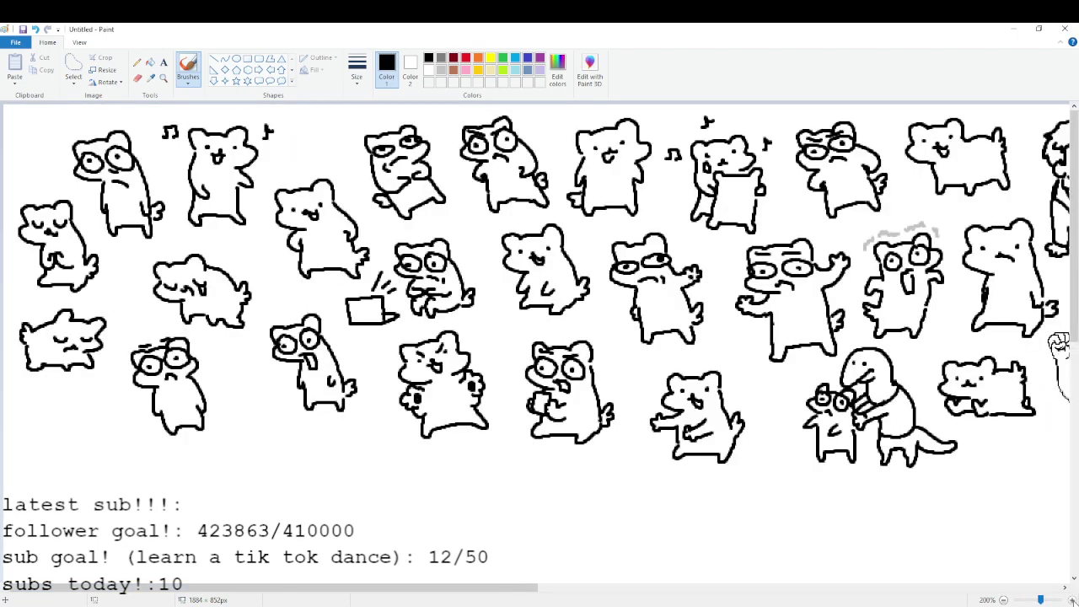
{"action": "left_click_drag", "start_coordinate": [504, 588], "coordinate": [1041, 548]}
{"action": "mouse_move", "coordinate": [695, 382]}
{"action": "left_mouse_down"}
{"action": "mouse_move", "coordinate": [742, 451]}
{"action": "mouse_move", "coordinate": [617, 450]}
{"action": "left_mouse_up"}
{"action": "mouse_move", "coordinate": [767, 366]}
{"action": "left_mouse_down"}
{"action": "mouse_move", "coordinate": [825, 339]}
{"action": "mouse_move", "coordinate": [848, 438]}
{"action": "left_mouse_up"}
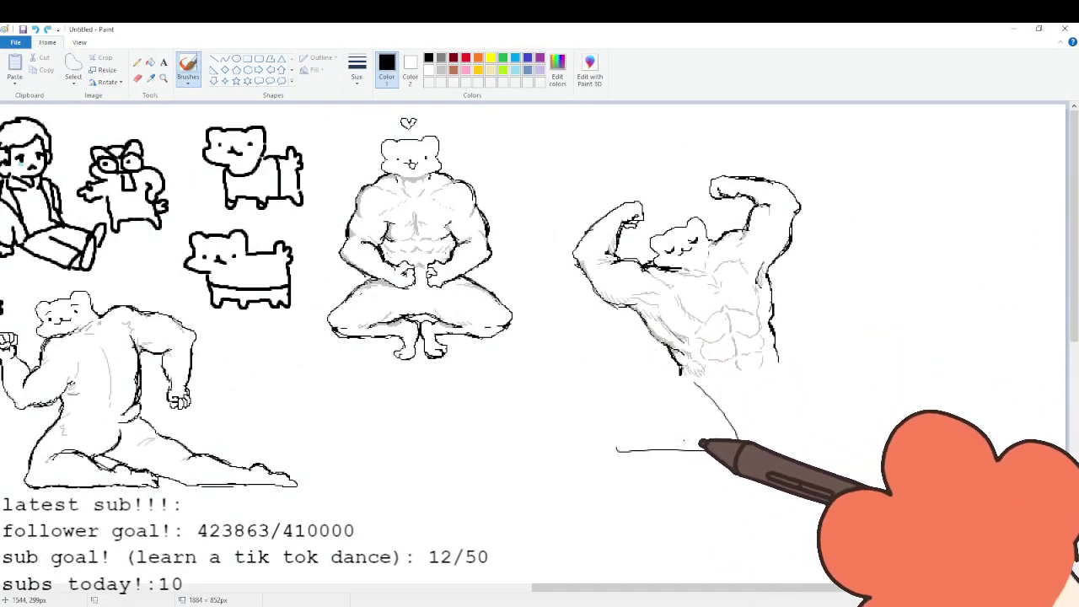
{"action": "left_click_drag", "start_coordinate": [682, 372], "coordinate": [689, 420]}
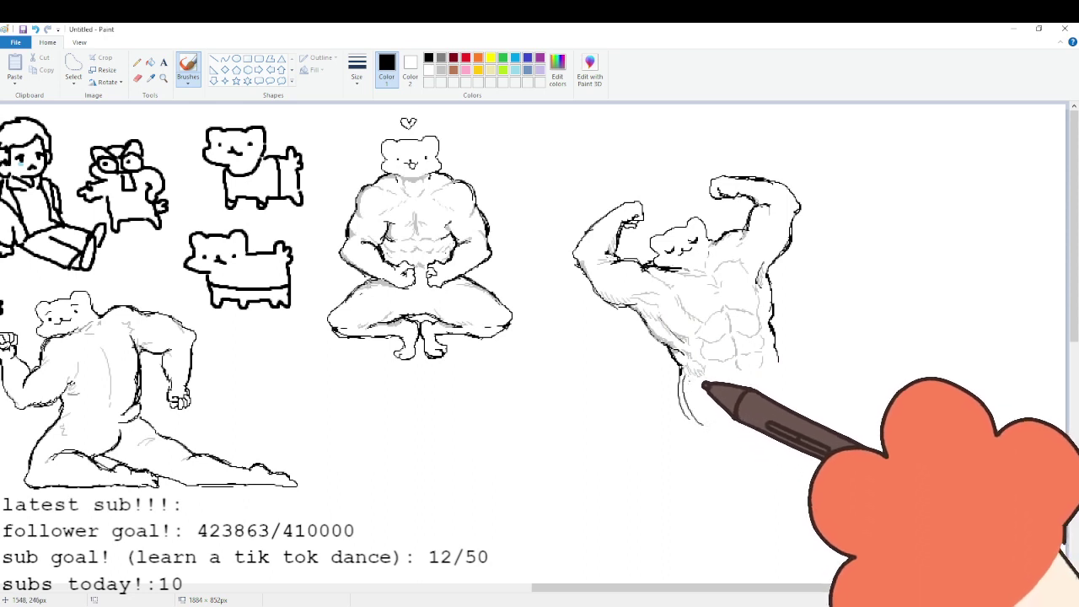
{"action": "left_click_drag", "start_coordinate": [681, 371], "coordinate": [693, 429]}
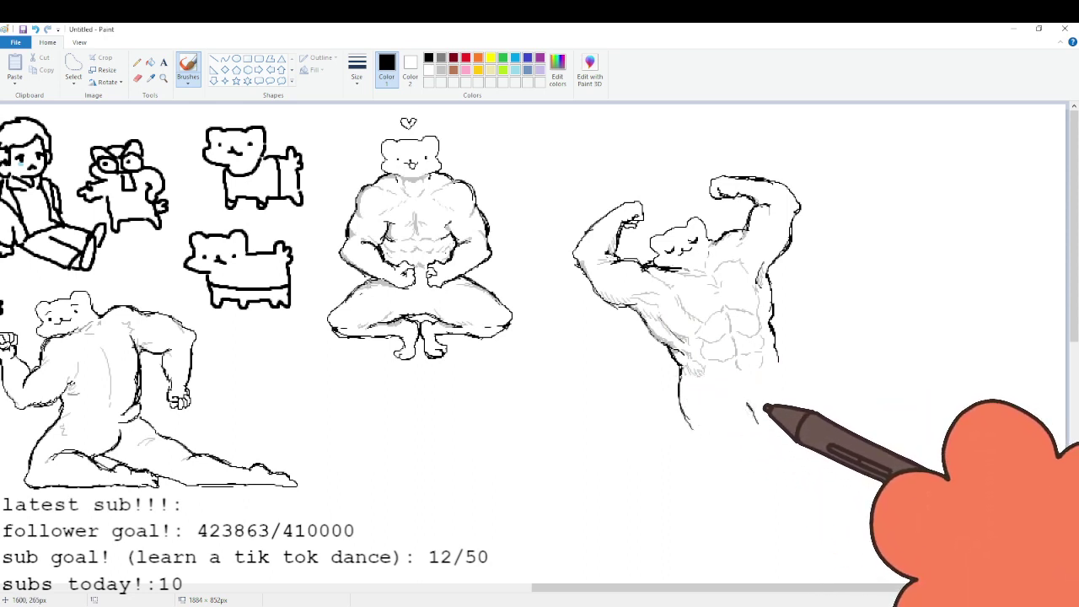
{"action": "left_click_drag", "start_coordinate": [748, 403], "coordinate": [759, 457]}
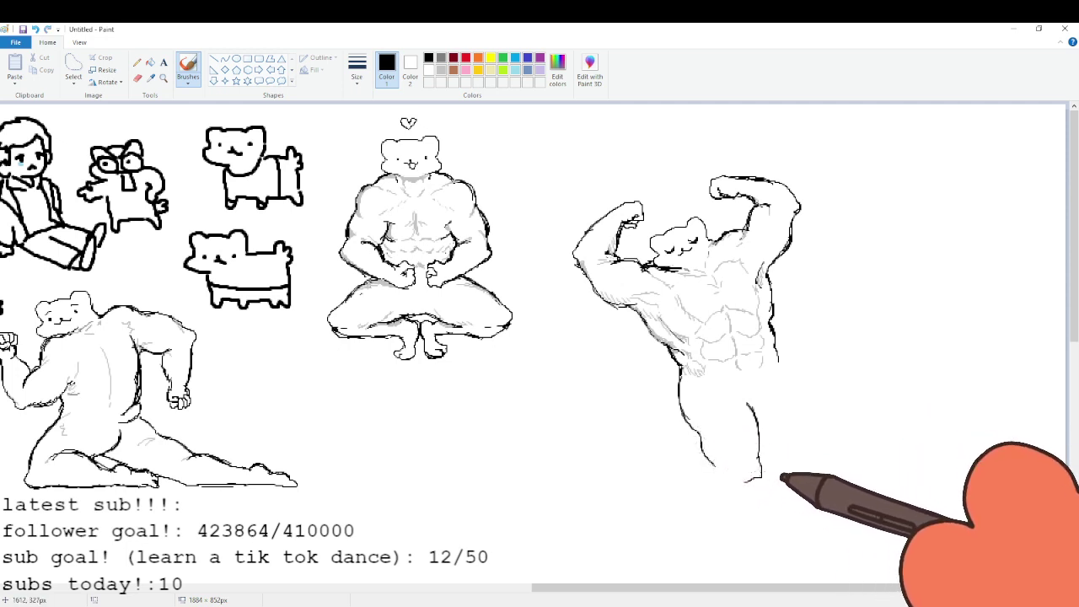
Draw the kneeling leg's shin resting on the ground and its foot with toes in black, erasing and redrawing the sole line.
{"action": "mouse_move", "coordinate": [385, 410]}
{"action": "left_mouse_down"}
{"action": "mouse_move", "coordinate": [408, 445]}
{"action": "mouse_move", "coordinate": [371, 469]}
{"action": "mouse_move", "coordinate": [405, 455]}
{"action": "mouse_move", "coordinate": [477, 487]}
{"action": "left_mouse_up"}
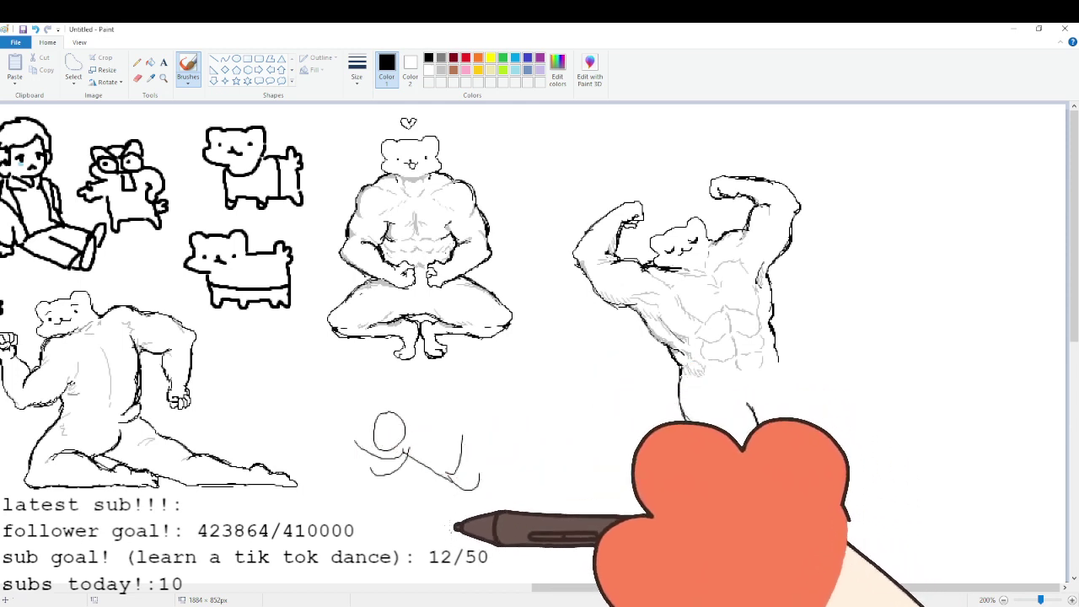
{"action": "key", "text": "ctrl+z"}
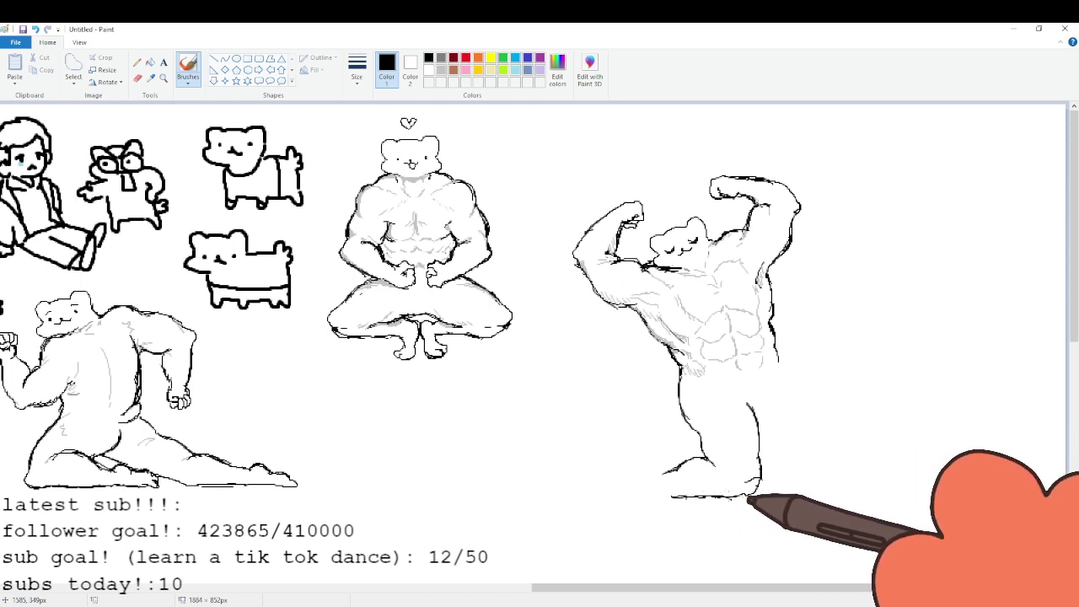
{"action": "left_click", "coordinate": [137, 77]}
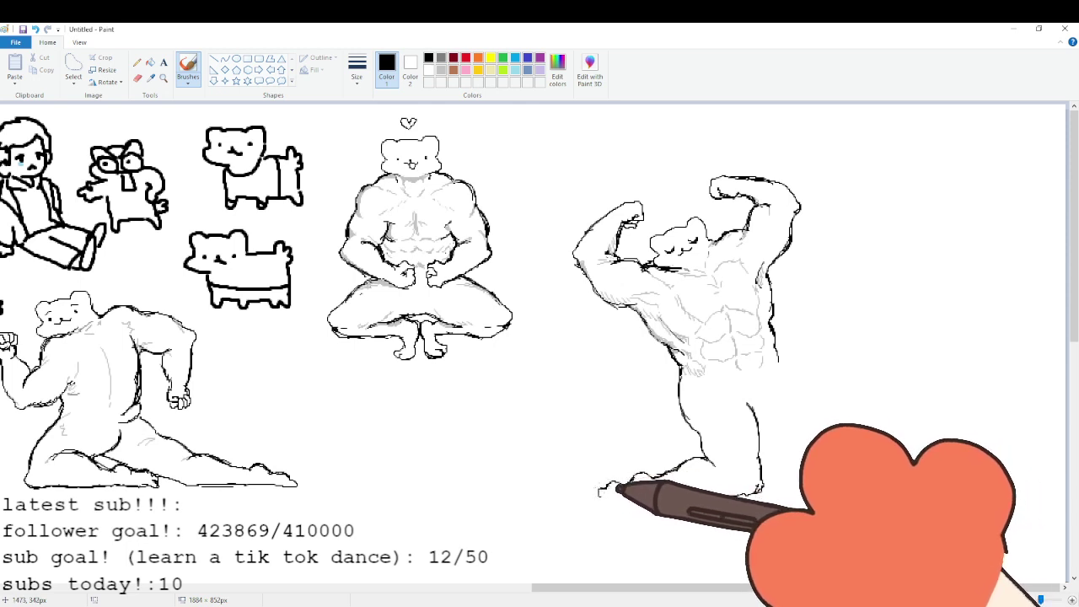
{"action": "left_click_drag", "start_coordinate": [600, 495], "coordinate": [660, 500]}
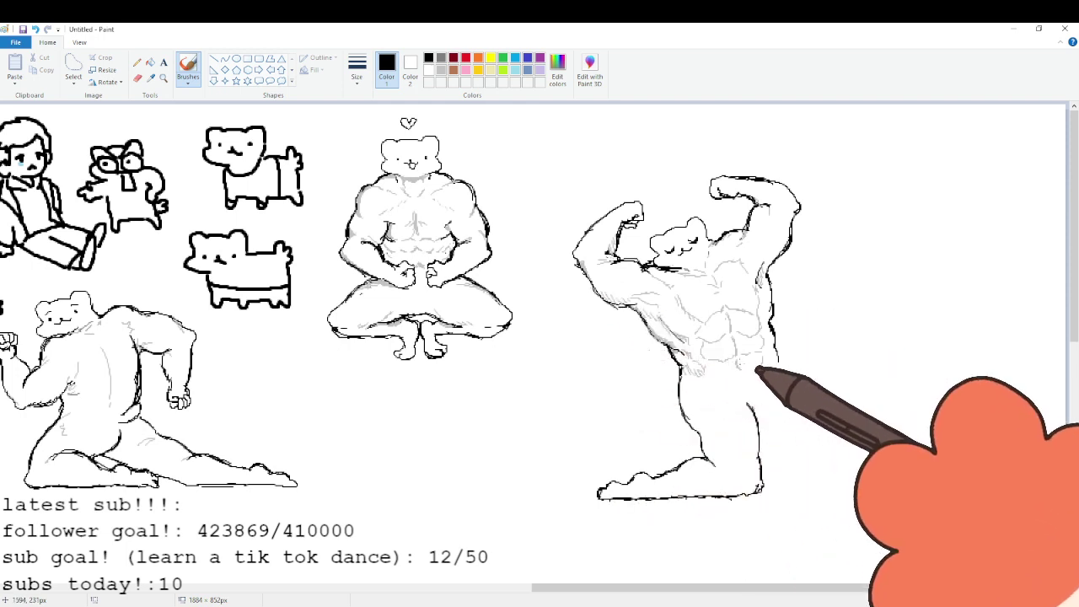
Draw the upper contour, knee and underside of the flexing bear's forward thigh in black.
{"action": "mouse_move", "coordinate": [803, 360]}
{"action": "left_mouse_down"}
{"action": "mouse_move", "coordinate": [854, 367]}
{"action": "mouse_move", "coordinate": [833, 366]}
{"action": "mouse_move", "coordinate": [856, 360]}
{"action": "mouse_move", "coordinate": [828, 349]}
{"action": "mouse_move", "coordinate": [874, 380]}
{"action": "left_mouse_up"}
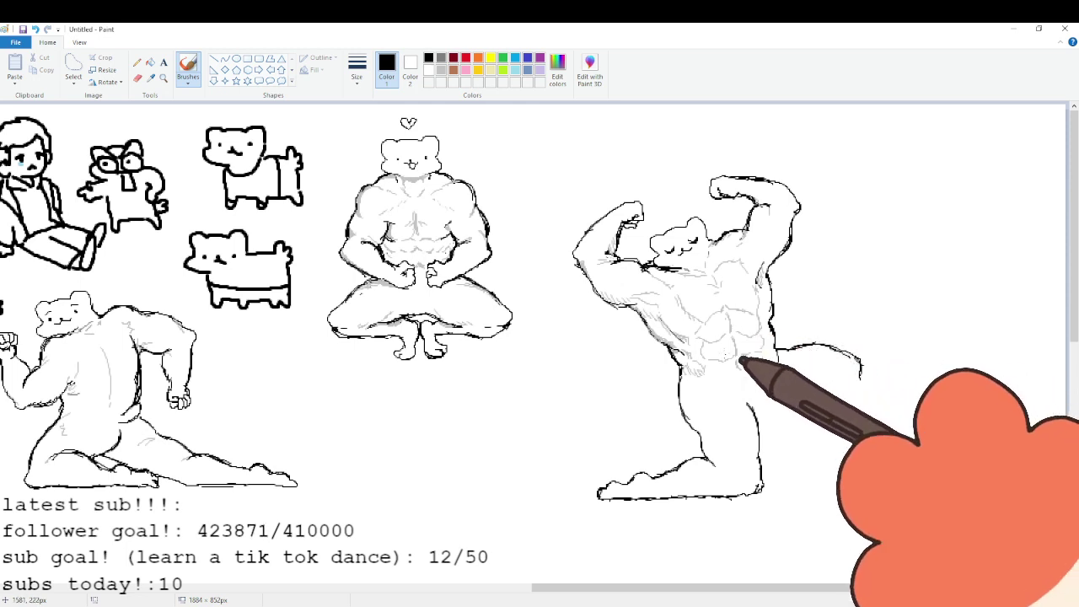
{"action": "left_click", "coordinate": [750, 395]}
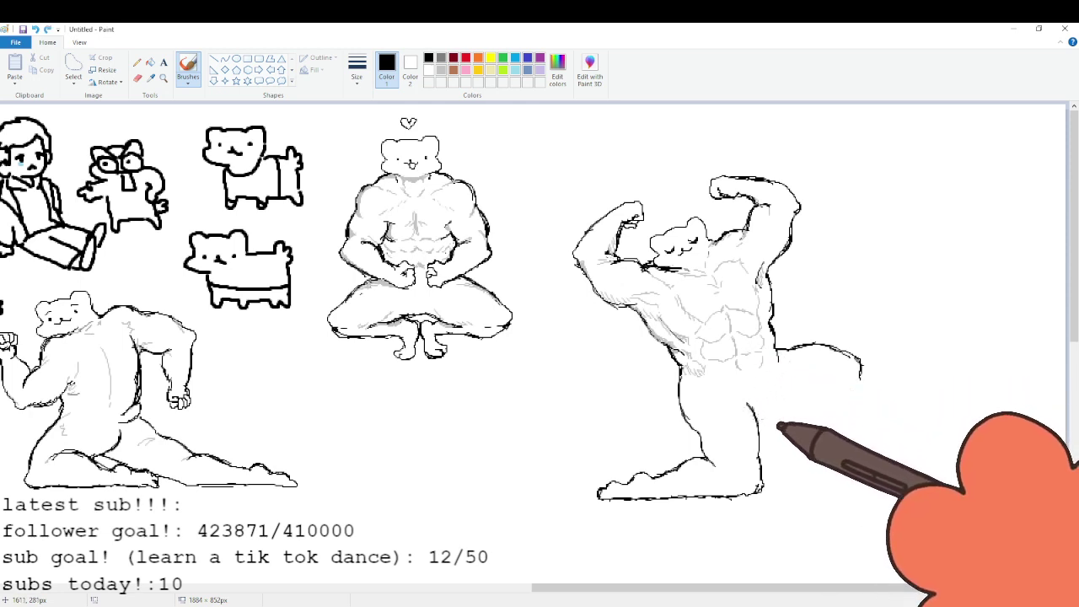
{"action": "mouse_move", "coordinate": [762, 417]}
{"action": "left_mouse_down"}
{"action": "mouse_move", "coordinate": [865, 414]}
{"action": "mouse_move", "coordinate": [847, 418]}
{"action": "mouse_move", "coordinate": [833, 452]}
{"action": "left_mouse_up"}
{"action": "key", "text": "ctrl+z"}
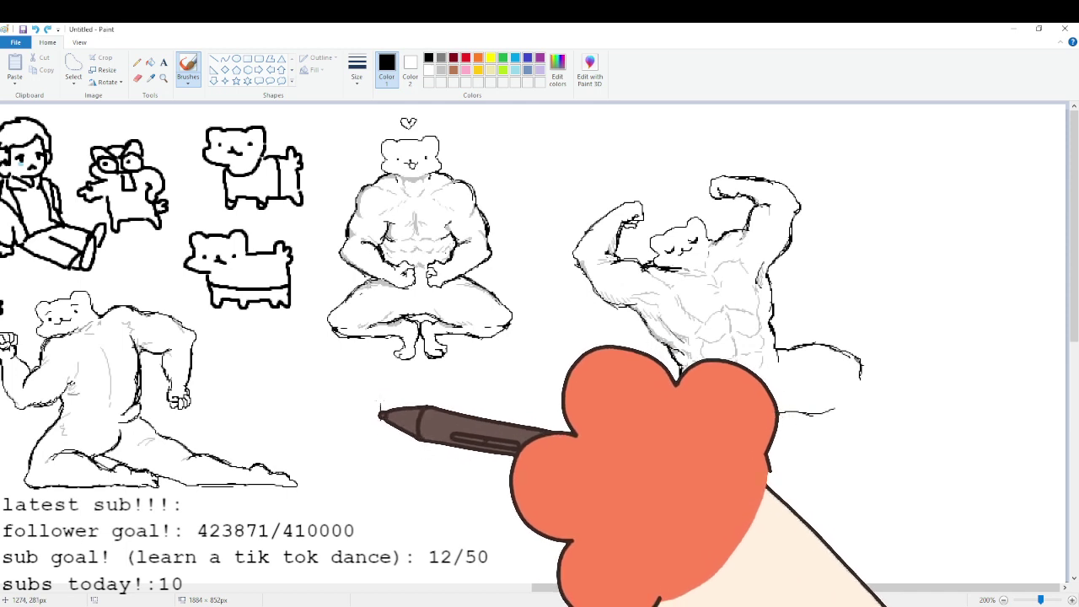
{"action": "mouse_move", "coordinate": [441, 396]}
{"action": "left_mouse_down"}
{"action": "mouse_move", "coordinate": [459, 393]}
{"action": "mouse_move", "coordinate": [427, 388]}
{"action": "mouse_move", "coordinate": [484, 387]}
{"action": "mouse_move", "coordinate": [477, 429]}
{"action": "left_mouse_up"}
{"action": "key", "text": "ctrl+z"}
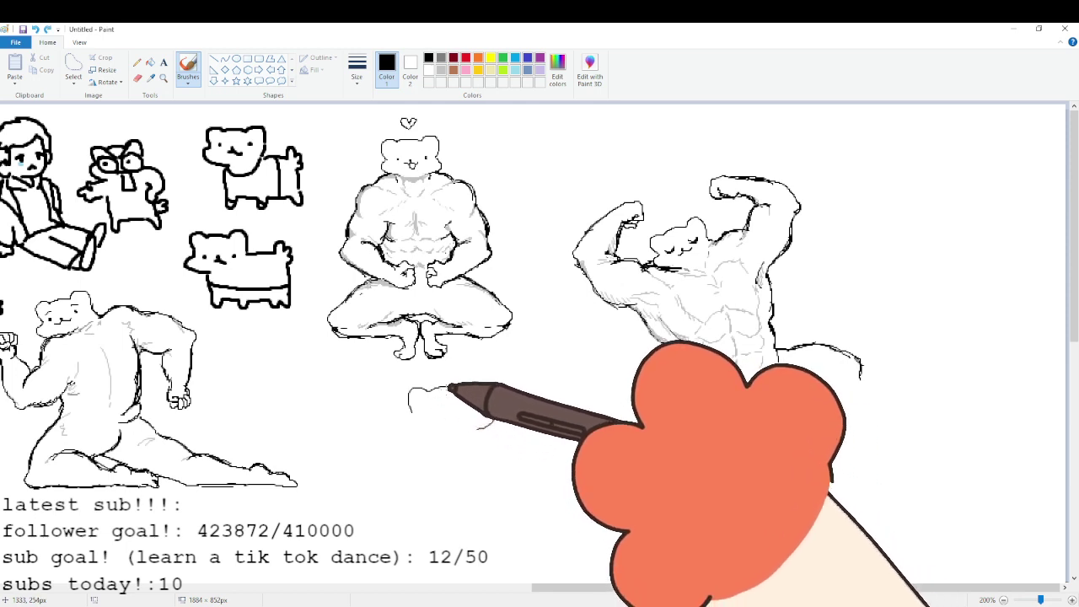
{"action": "key", "text": "ctrl+z"}
{"action": "mouse_move", "coordinate": [387, 396]}
{"action": "left_mouse_down"}
{"action": "mouse_move", "coordinate": [426, 390]}
{"action": "mouse_move", "coordinate": [429, 441]}
{"action": "left_mouse_up"}
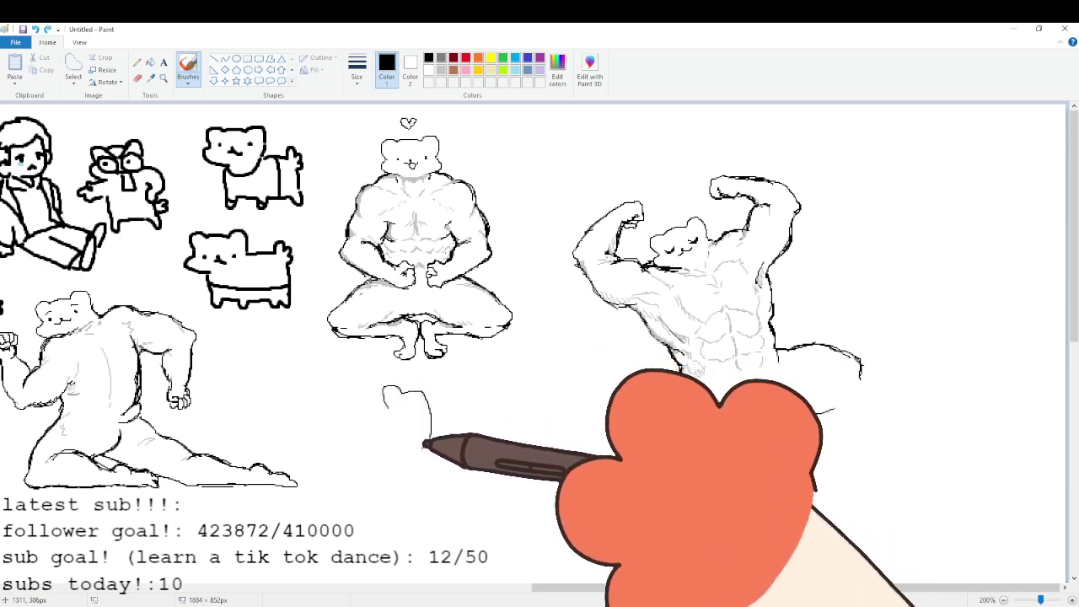
{"action": "left_click_drag", "start_coordinate": [468, 389], "coordinate": [485, 435]}
{"action": "mouse_move", "coordinate": [469, 387]}
{"action": "left_mouse_down"}
{"action": "mouse_move", "coordinate": [506, 391]}
{"action": "mouse_move", "coordinate": [508, 434]}
{"action": "mouse_move", "coordinate": [497, 435]}
{"action": "left_mouse_up"}
{"action": "left_click_drag", "start_coordinate": [417, 410], "coordinate": [424, 424]}
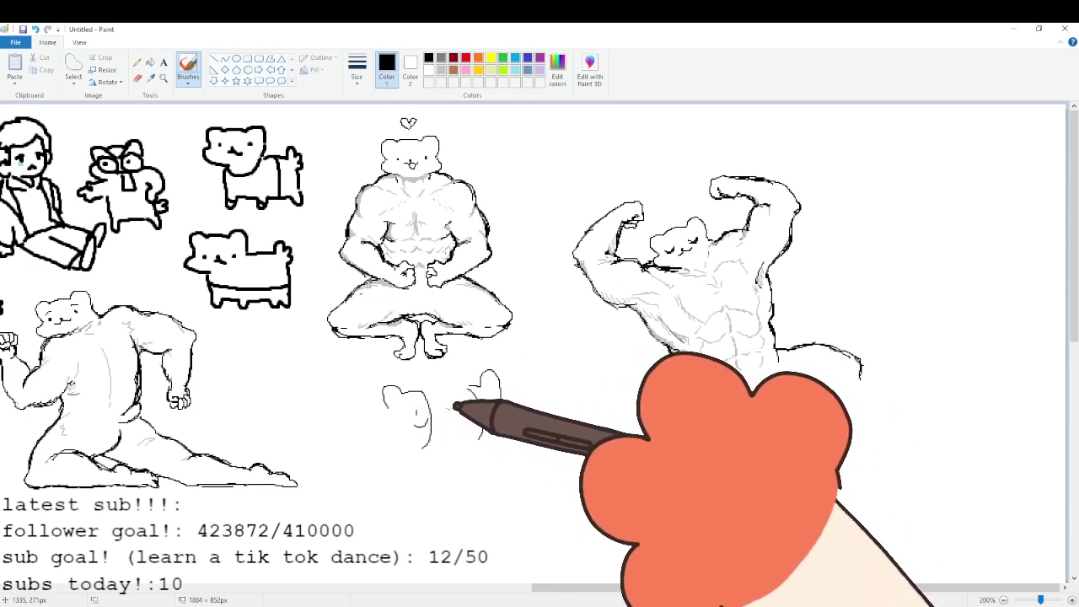
{"action": "mouse_move", "coordinate": [494, 402]}
{"action": "left_mouse_down"}
{"action": "mouse_move", "coordinate": [491, 415]}
{"action": "mouse_move", "coordinate": [472, 387]}
{"action": "mouse_move", "coordinate": [464, 429]}
{"action": "mouse_move", "coordinate": [464, 405]}
{"action": "left_mouse_up"}
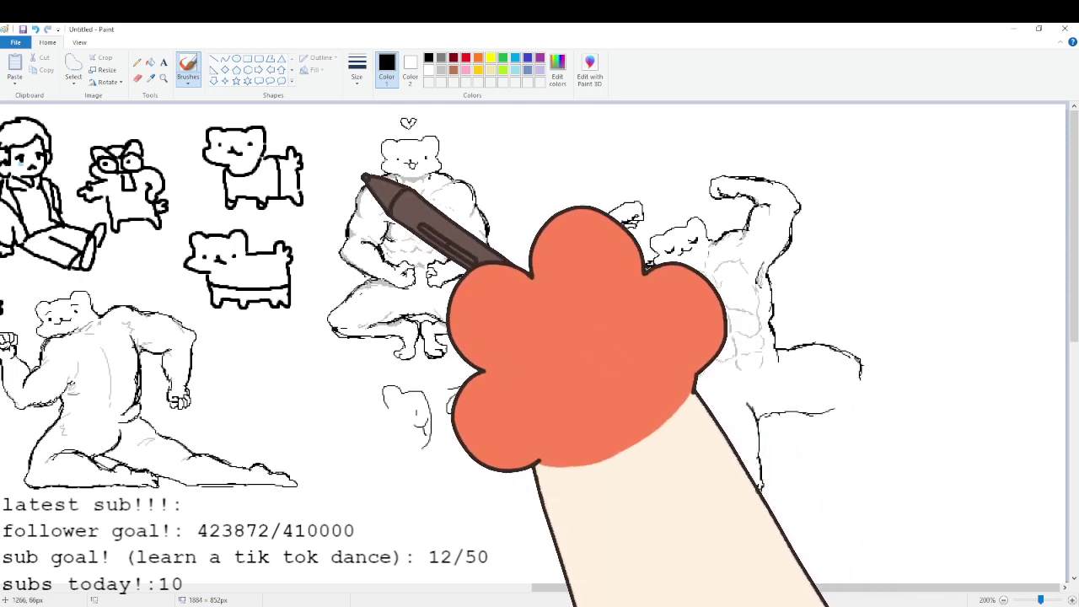
{"action": "key", "text": "ctrl+z"}
{"action": "key", "text": "ctrl+z"}
{"action": "key", "text": "ctrl+z"}
{"action": "key", "text": "ctrl+z"}
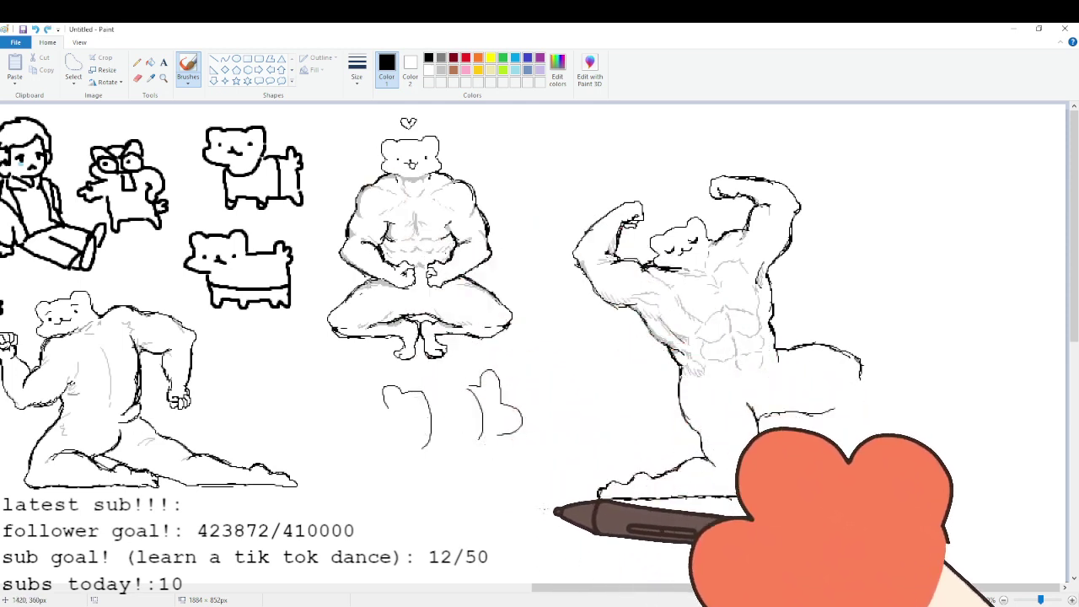
{"action": "key", "text": "ctrl+z"}
{"action": "key", "text": "ctrl+z"}
{"action": "key", "text": "ctrl+z"}
{"action": "key", "text": "ctrl+z"}
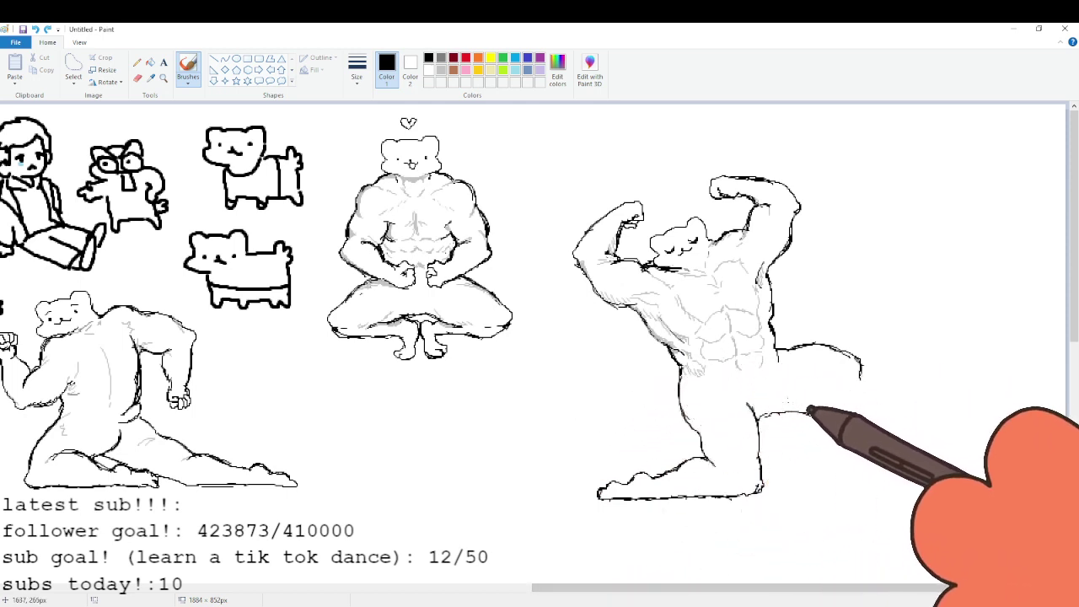
Refine the underside of the forward thigh and draw the calf and shin lines down to the ankle in black.
{"action": "left_click_drag", "start_coordinate": [776, 408], "coordinate": [764, 416]}
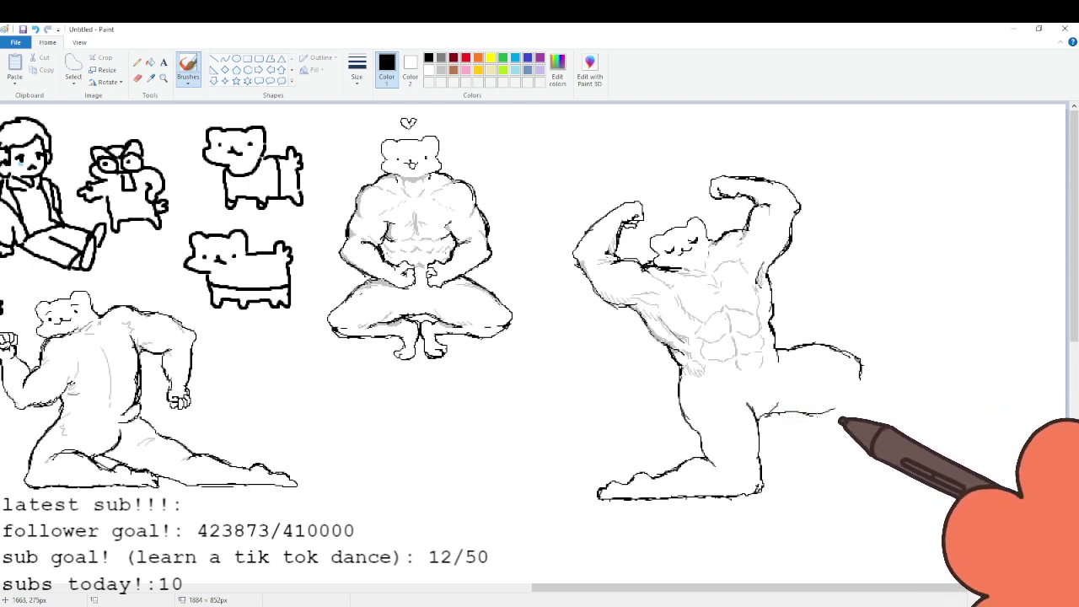
{"action": "left_click_drag", "start_coordinate": [815, 418], "coordinate": [823, 461]}
{"action": "key", "text": "ctrl+z"}
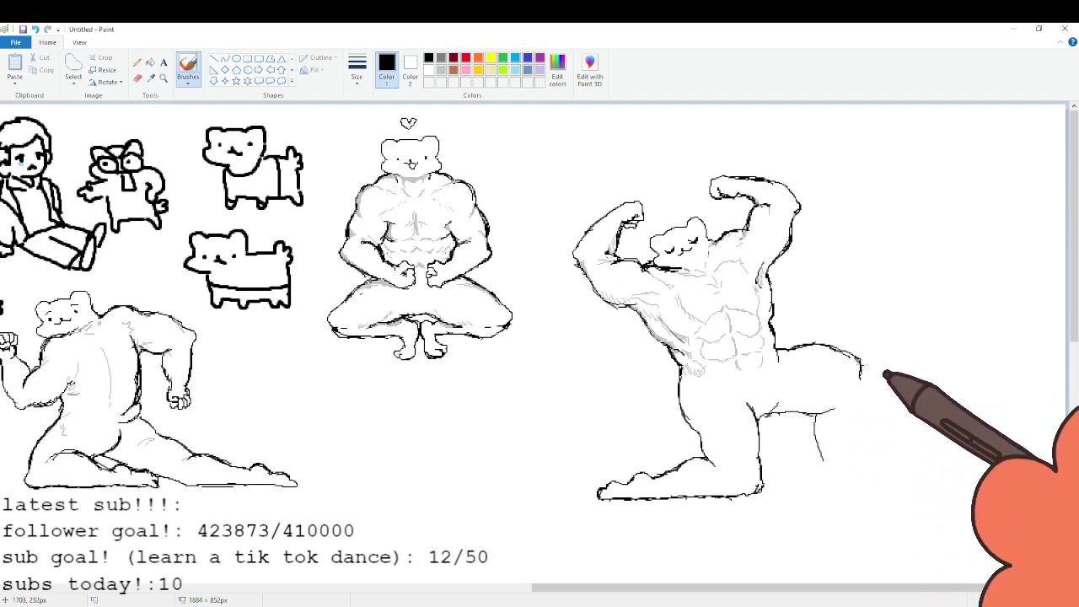
{"action": "left_click_drag", "start_coordinate": [861, 371], "coordinate": [864, 443]}
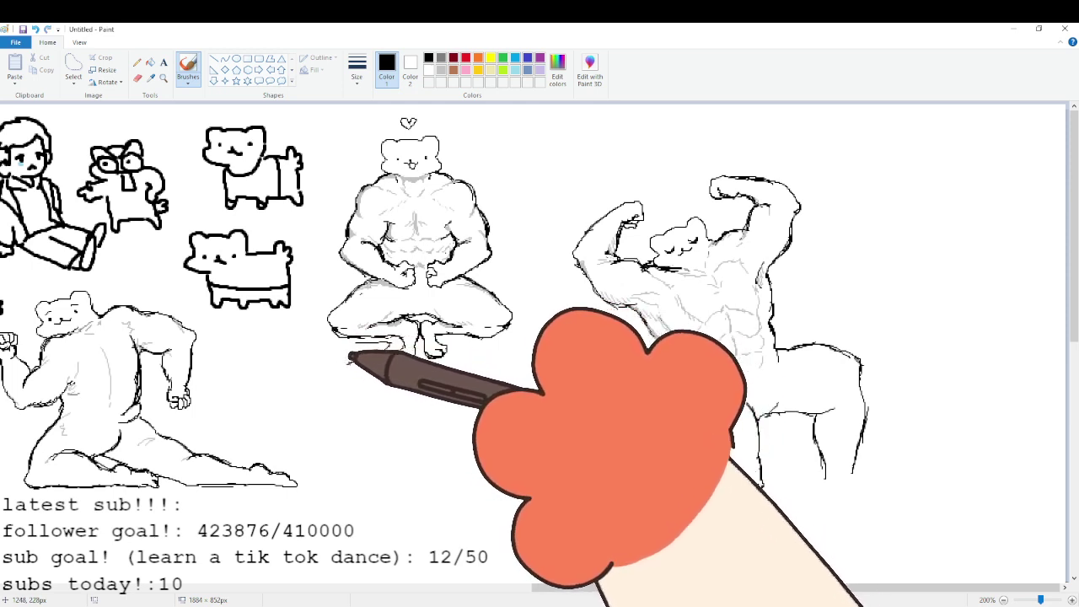
{"action": "left_click_drag", "start_coordinate": [347, 364], "coordinate": [387, 351]}
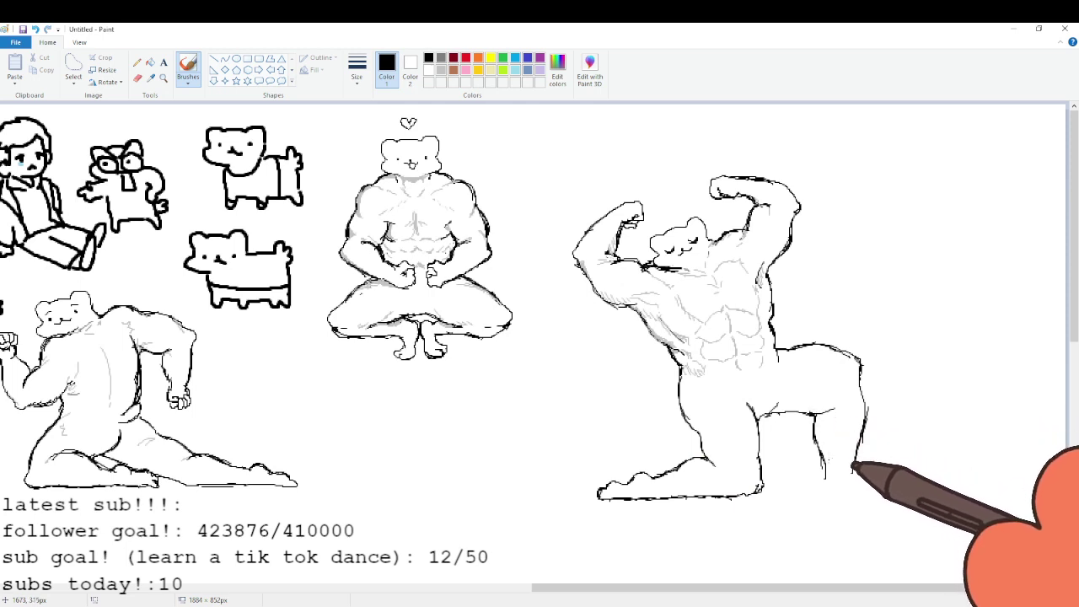
Draw the flexing bear's forward foot with toes in black, clean up the toe tip with the eraser, and add a small tail behind the hip.
{"action": "left_click_drag", "start_coordinate": [825, 469], "coordinate": [839, 490]}
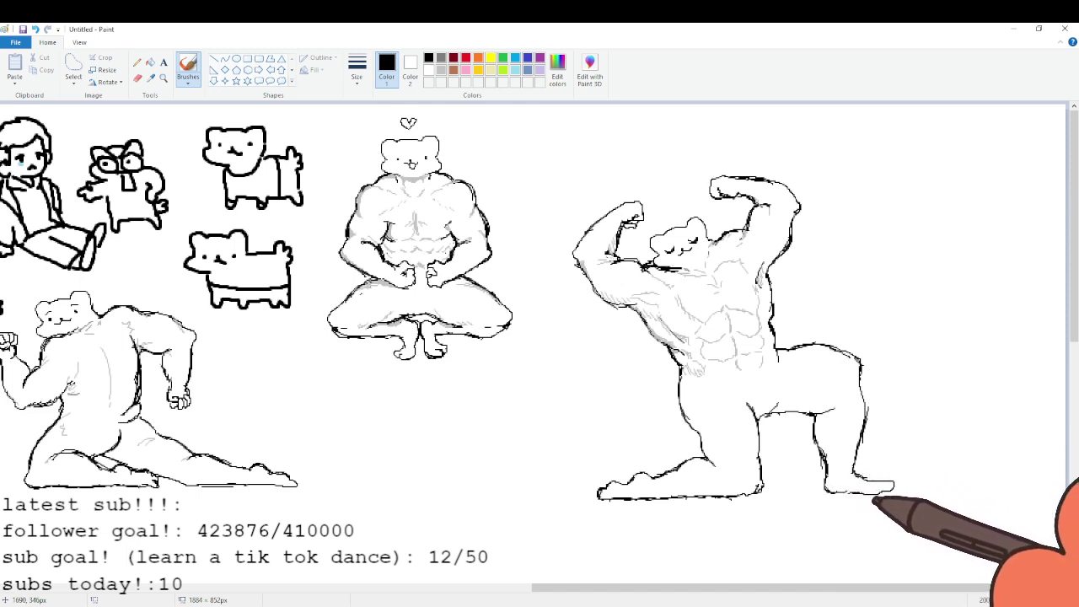
{"action": "left_click_drag", "start_coordinate": [892, 484], "coordinate": [860, 496]}
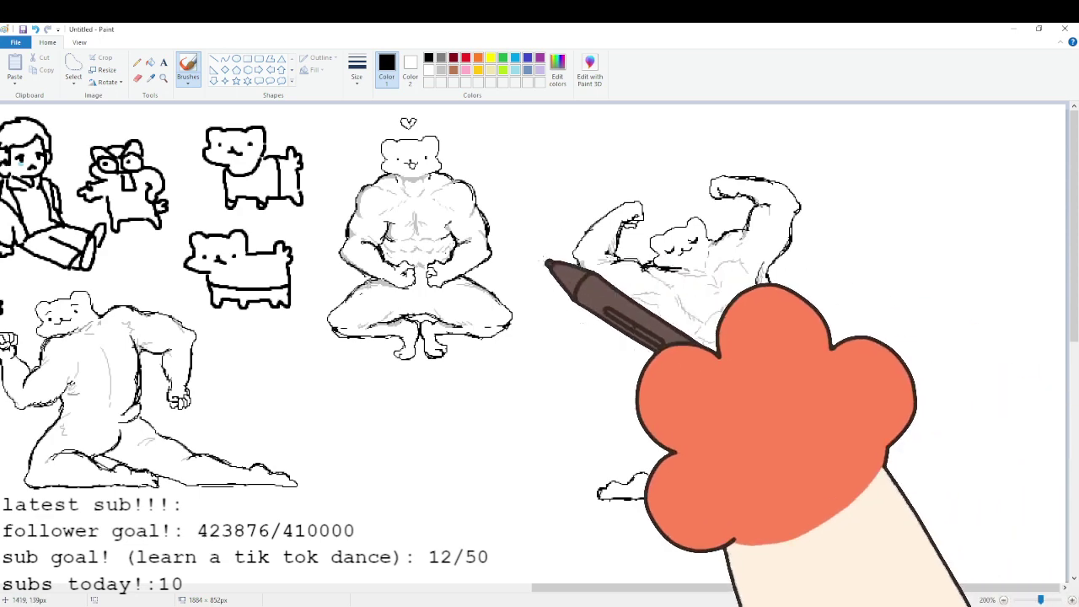
{"action": "left_click", "coordinate": [138, 78]}
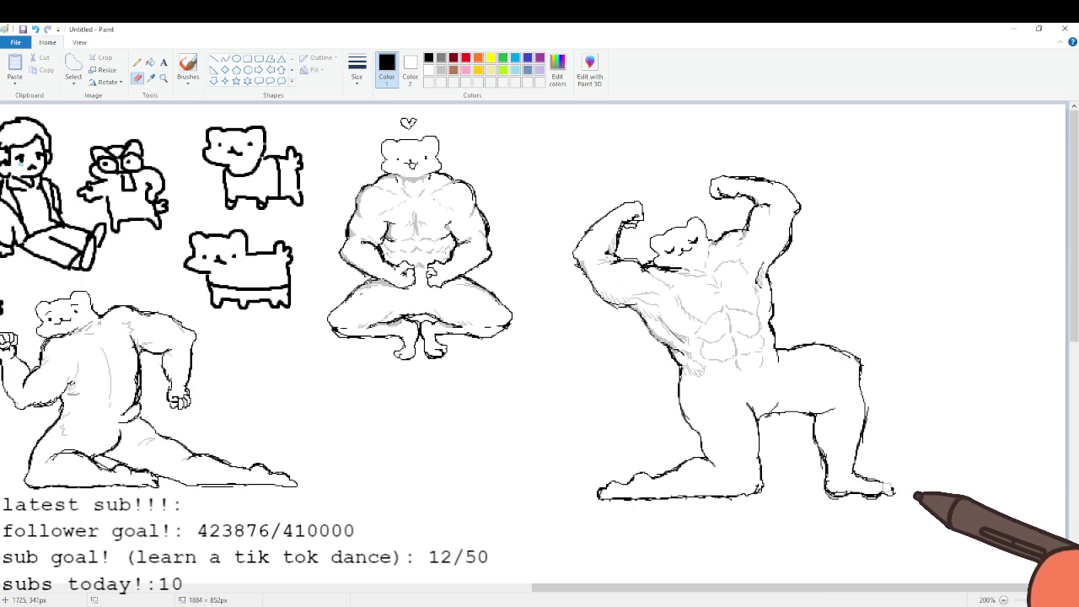
{"action": "left_click", "coordinate": [188, 68]}
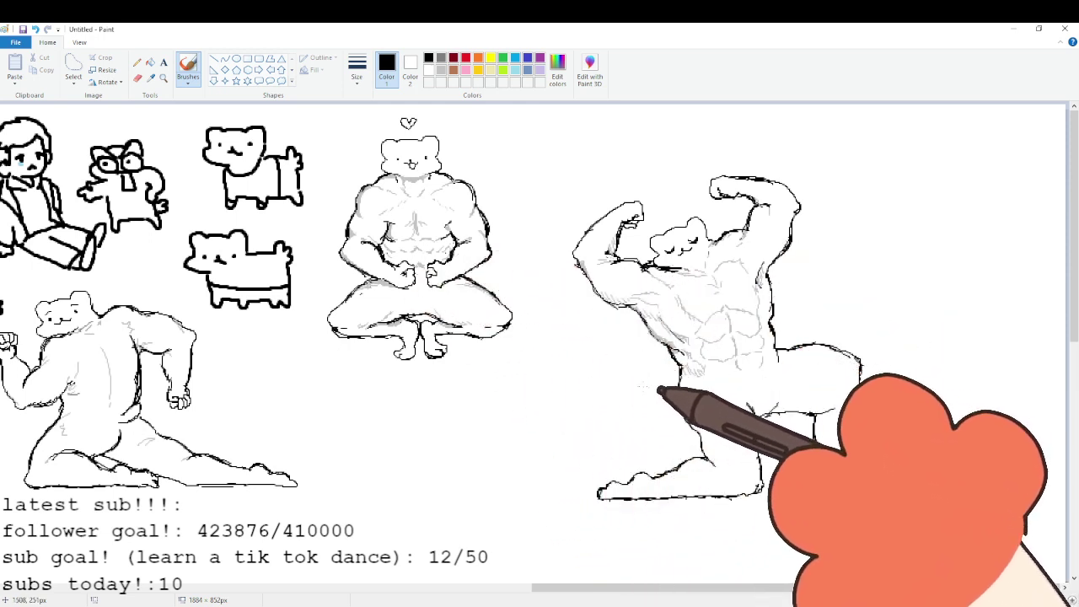
{"action": "left_click_drag", "start_coordinate": [662, 370], "coordinate": [679, 391]}
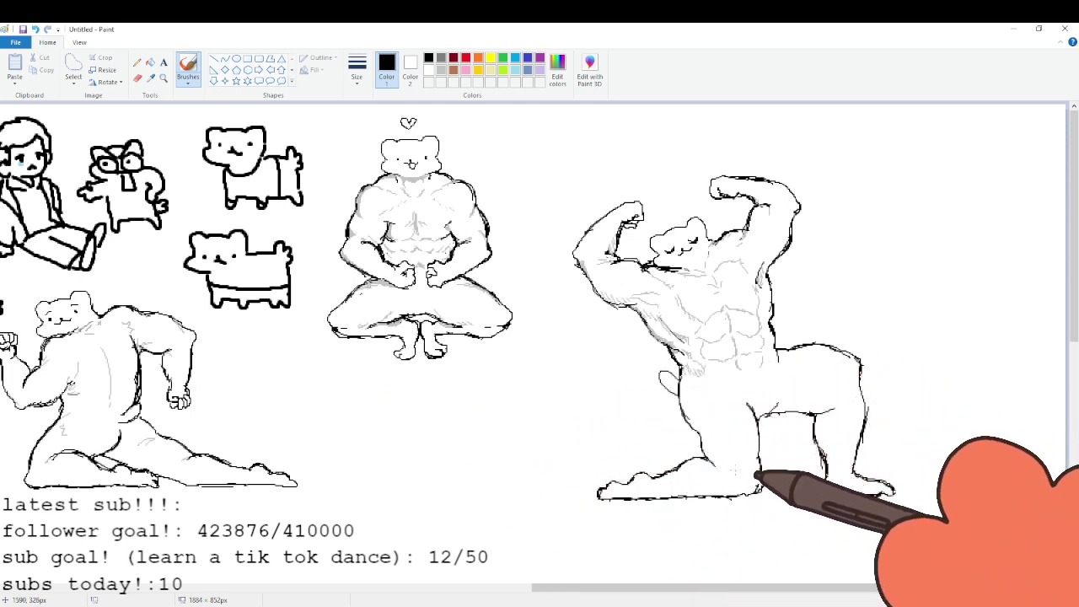
Add light gray muscle shading to the flexing bear's kneeling leg, hip and forward leg.
{"action": "left_click", "coordinate": [441, 69]}
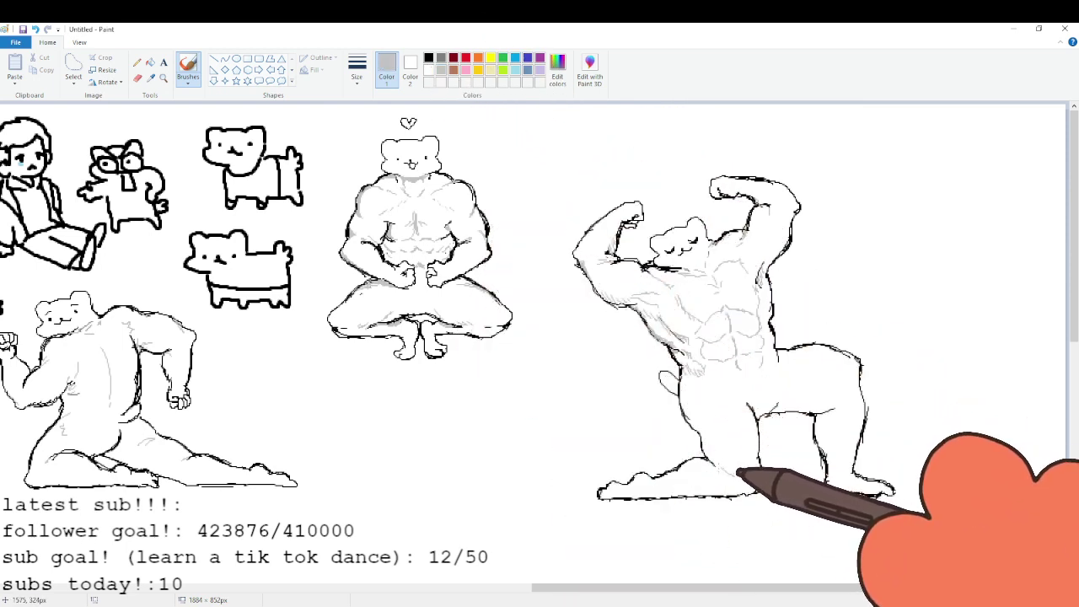
{"action": "left_click_drag", "start_coordinate": [713, 462], "coordinate": [730, 479]}
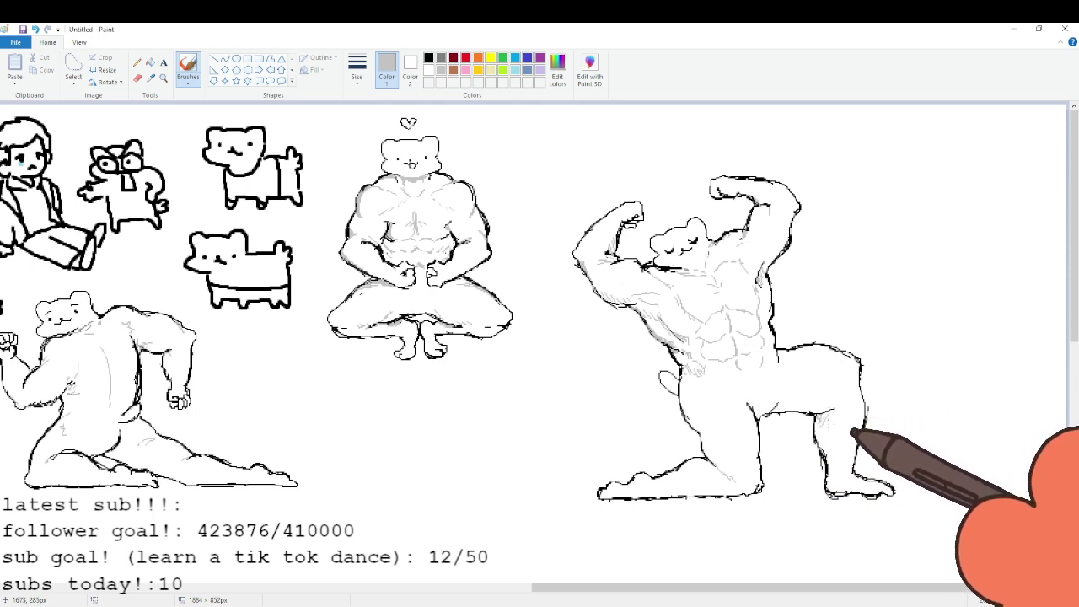
{"action": "left_click_drag", "start_coordinate": [779, 368], "coordinate": [776, 390]}
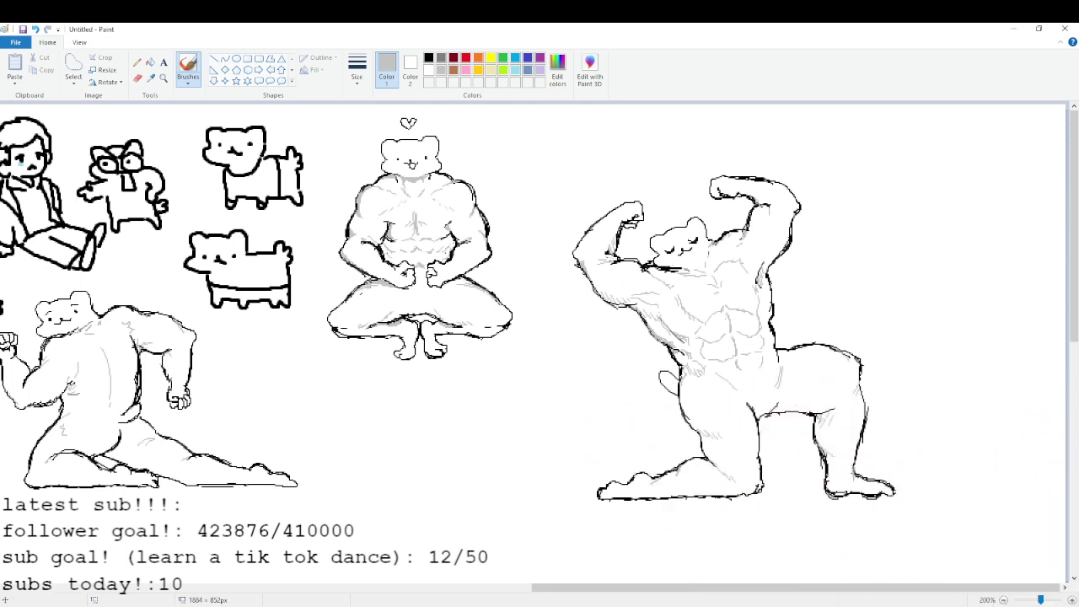
Select the muscular bear seen from behind with a free-form selection and move it to the empty lower area of the canvas.
{"action": "left_click", "coordinate": [1004, 599]}
{"action": "key", "text": "ctrl+Page_Up"}
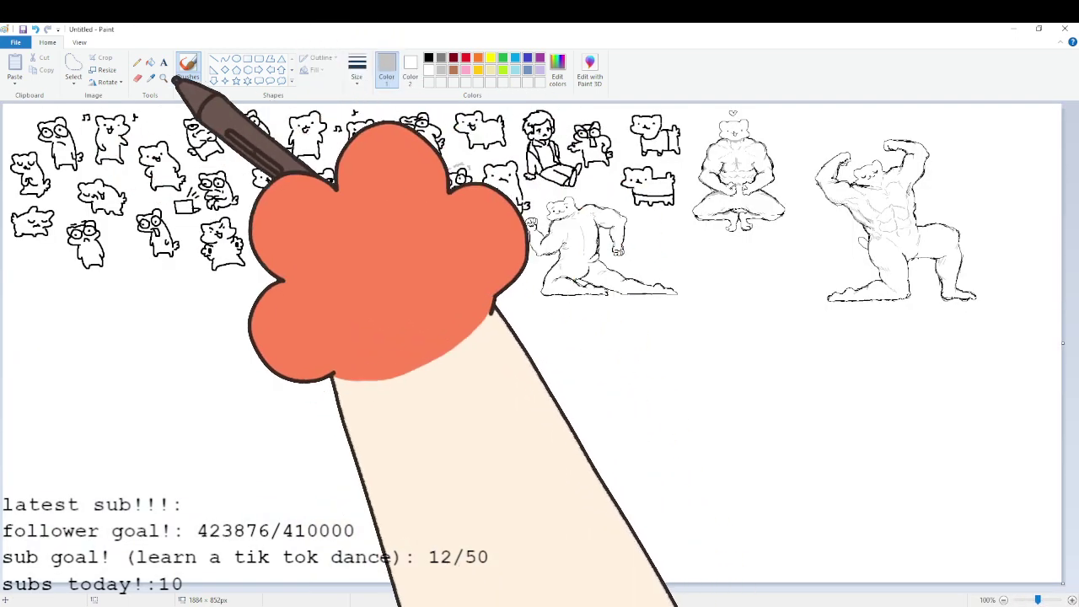
{"action": "left_click", "coordinate": [73, 72]}
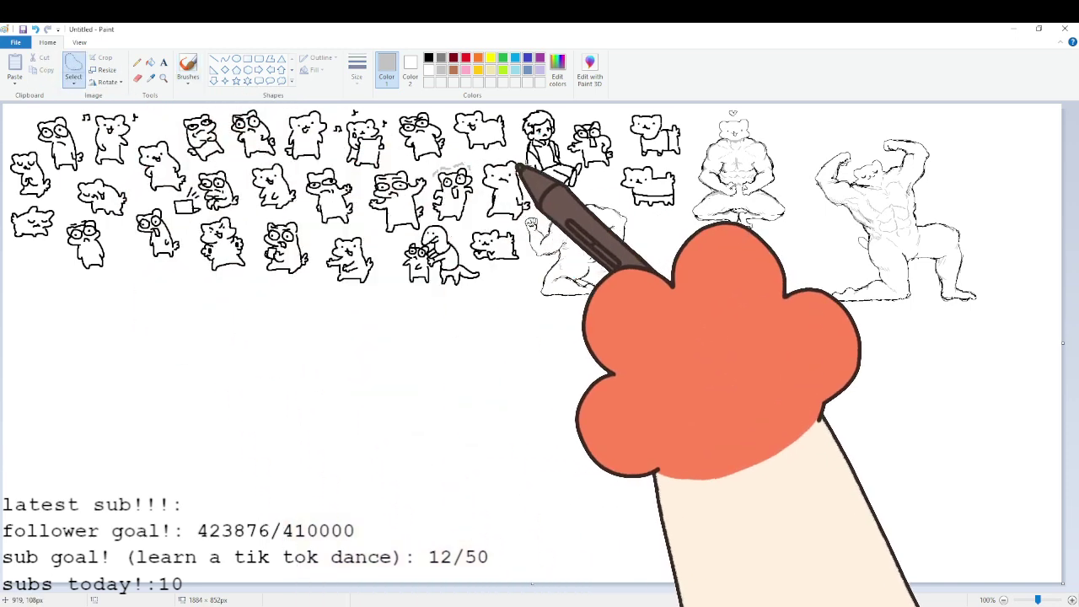
{"action": "mouse_move", "coordinate": [590, 179]}
{"action": "left_mouse_down"}
{"action": "mouse_move", "coordinate": [527, 218]}
{"action": "mouse_move", "coordinate": [523, 253]}
{"action": "mouse_move", "coordinate": [534, 300]}
{"action": "mouse_move", "coordinate": [628, 348]}
{"action": "mouse_move", "coordinate": [704, 287]}
{"action": "mouse_move", "coordinate": [636, 226]}
{"action": "left_mouse_up"}
{"action": "left_click_drag", "start_coordinate": [632, 265], "coordinate": [375, 510]}
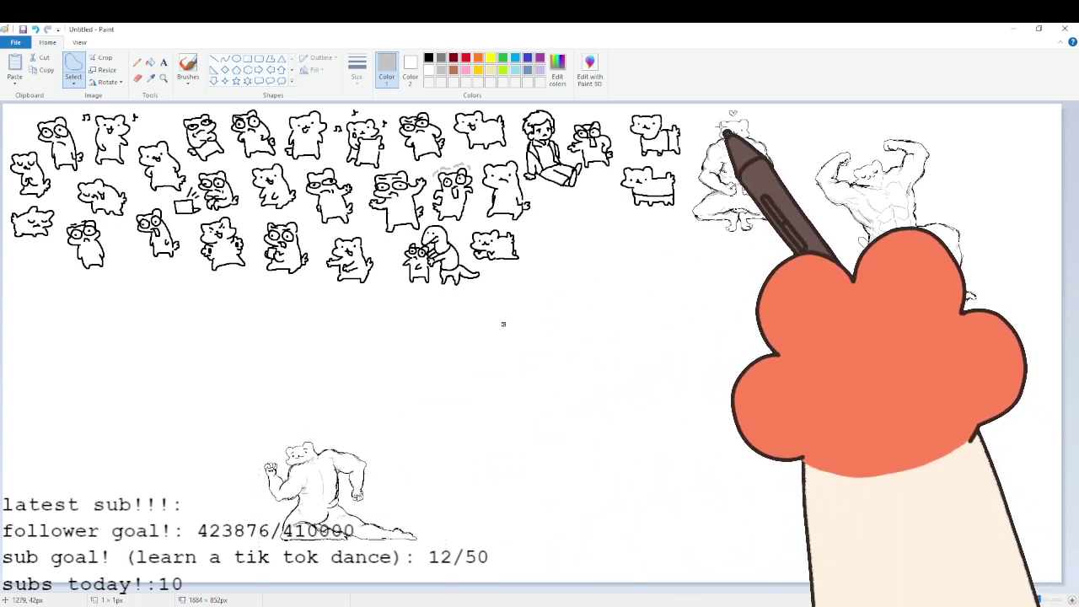
Move the squatting bear and the flexing bear to the lower canvas, lining them up in a row beside the bear seen from behind.
{"action": "mouse_move", "coordinate": [706, 132]}
{"action": "left_mouse_down"}
{"action": "mouse_move", "coordinate": [689, 211]}
{"action": "mouse_move", "coordinate": [747, 271]}
{"action": "mouse_move", "coordinate": [799, 221]}
{"action": "mouse_move", "coordinate": [795, 153]}
{"action": "mouse_move", "coordinate": [769, 108]}
{"action": "left_mouse_up"}
{"action": "left_click_drag", "start_coordinate": [735, 145], "coordinate": [493, 435]}
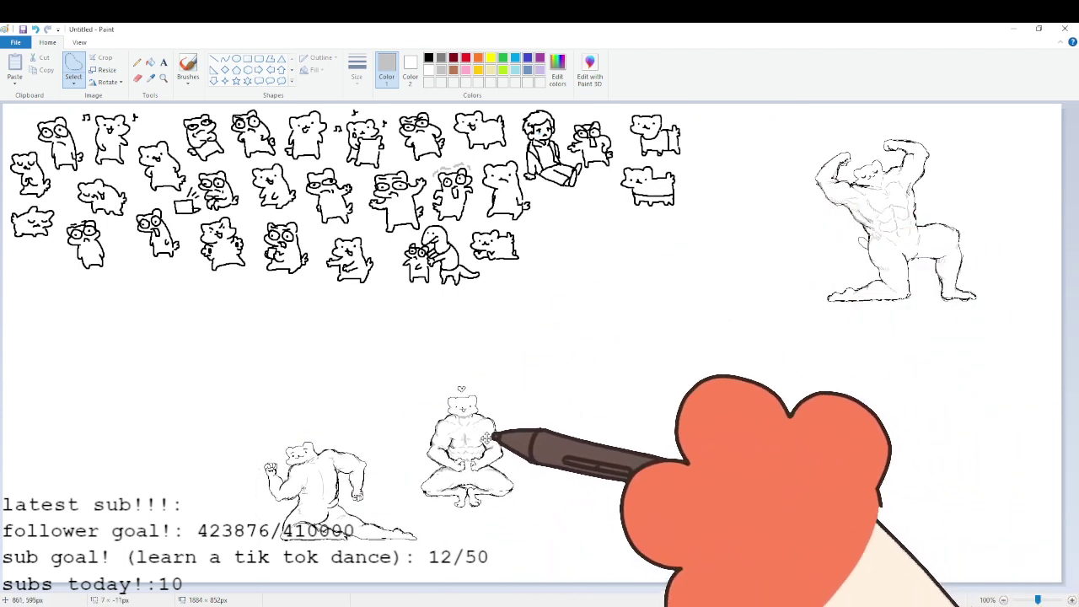
{"action": "mouse_move", "coordinate": [778, 145]}
{"action": "left_mouse_down"}
{"action": "mouse_move", "coordinate": [763, 175]}
{"action": "mouse_move", "coordinate": [868, 354]}
{"action": "mouse_move", "coordinate": [1001, 156]}
{"action": "mouse_move", "coordinate": [991, 150]}
{"action": "left_mouse_up"}
{"action": "left_click_drag", "start_coordinate": [926, 217], "coordinate": [695, 452]}
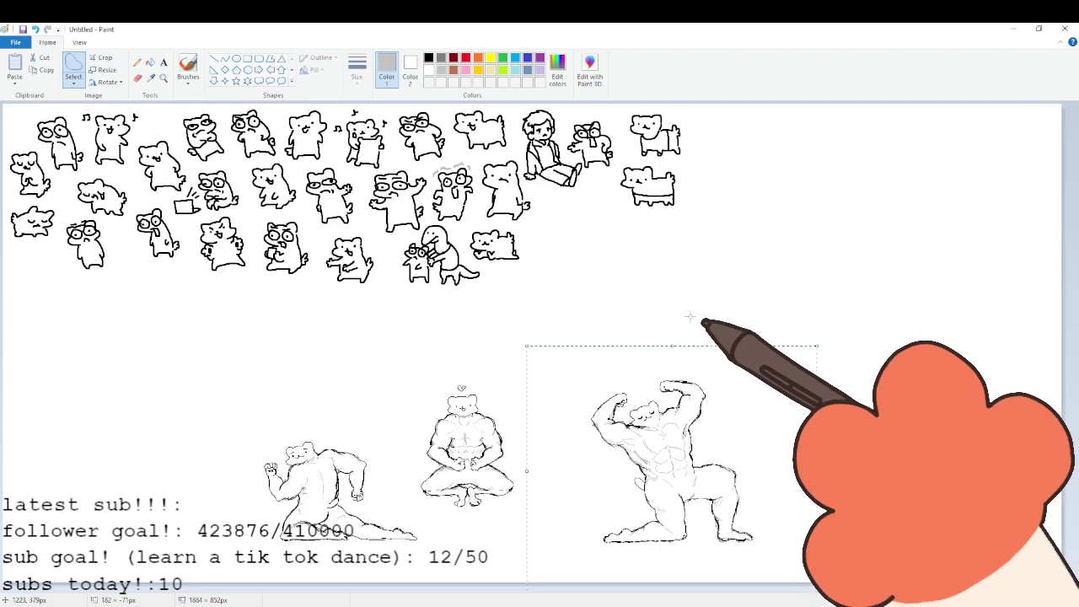
{"action": "mouse_move", "coordinate": [639, 366]}
{"action": "left_mouse_down"}
{"action": "mouse_move", "coordinate": [582, 517]}
{"action": "mouse_move", "coordinate": [812, 511]}
{"action": "left_mouse_up"}
{"action": "left_click_drag", "start_coordinate": [722, 441], "coordinate": [660, 441]}
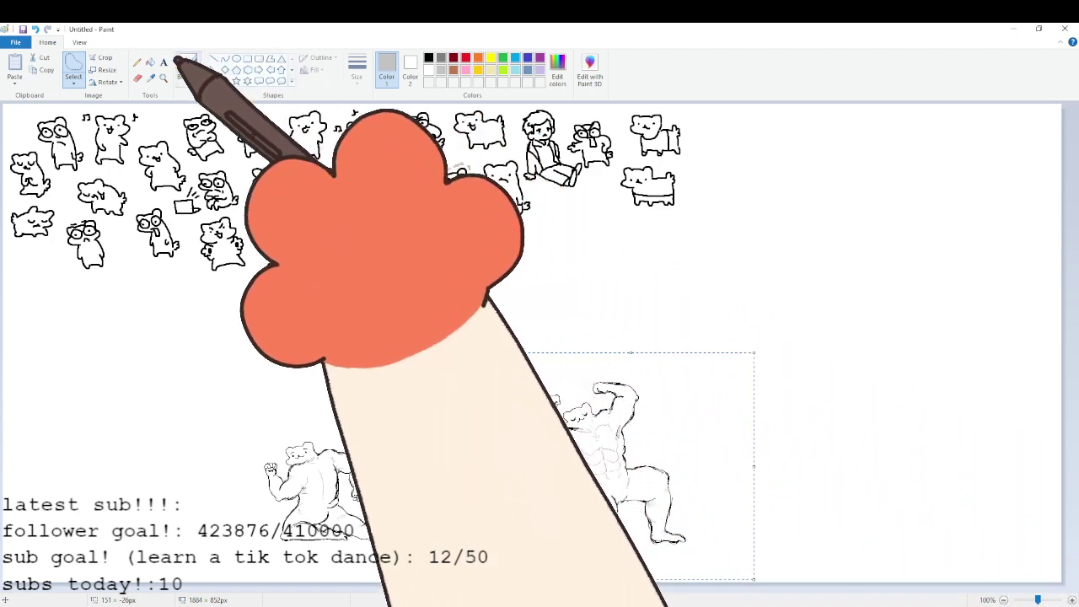
Return to the light gray brush and frame the three muscular bears at 200% zoom.
{"action": "left_click", "coordinate": [184, 66]}
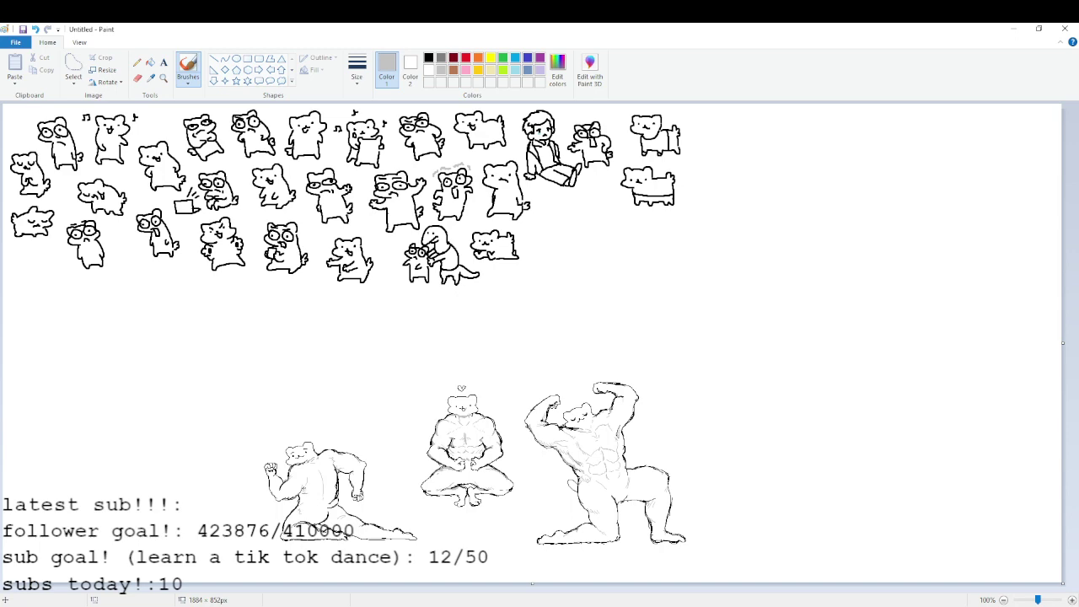
{"action": "left_click", "coordinate": [1072, 599]}
{"action": "scroll", "coordinate": [927, 540], "scroll_direction": "down", "scroll_amount": 5}
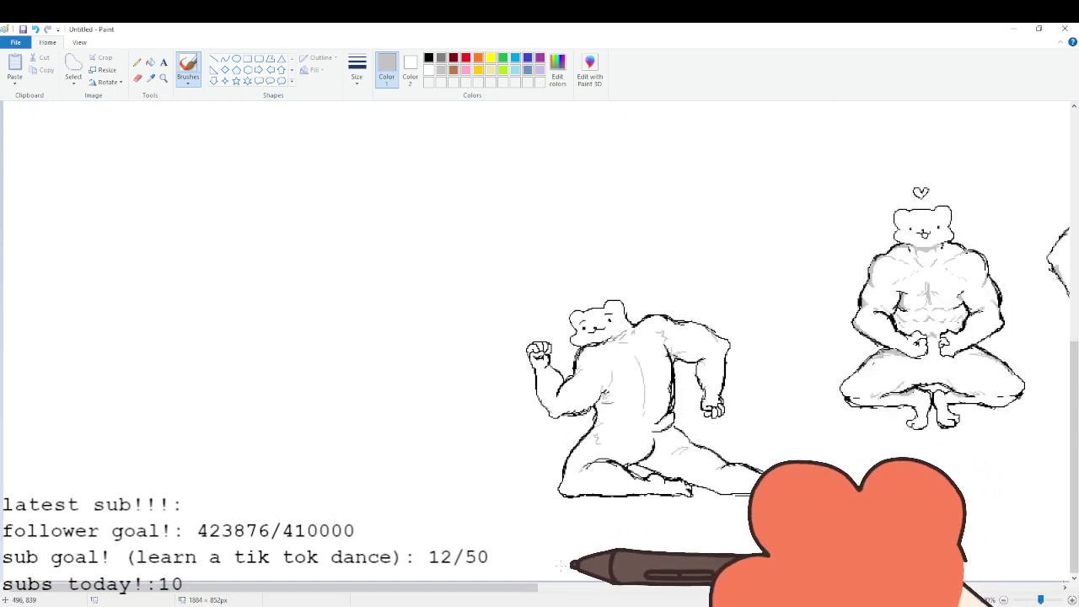
{"action": "left_click_drag", "start_coordinate": [526, 588], "coordinate": [728, 593]}
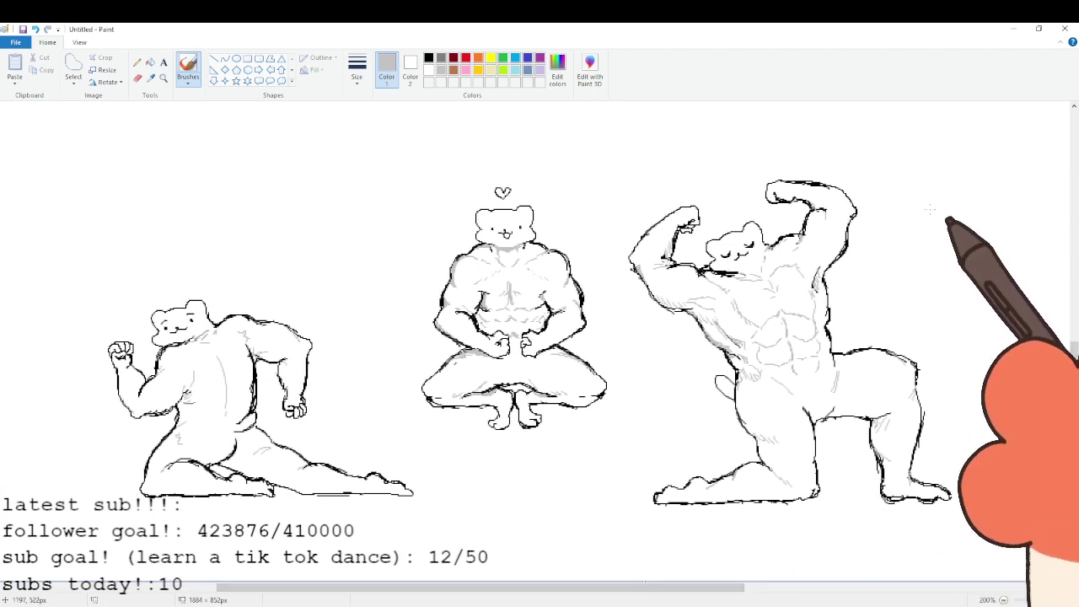